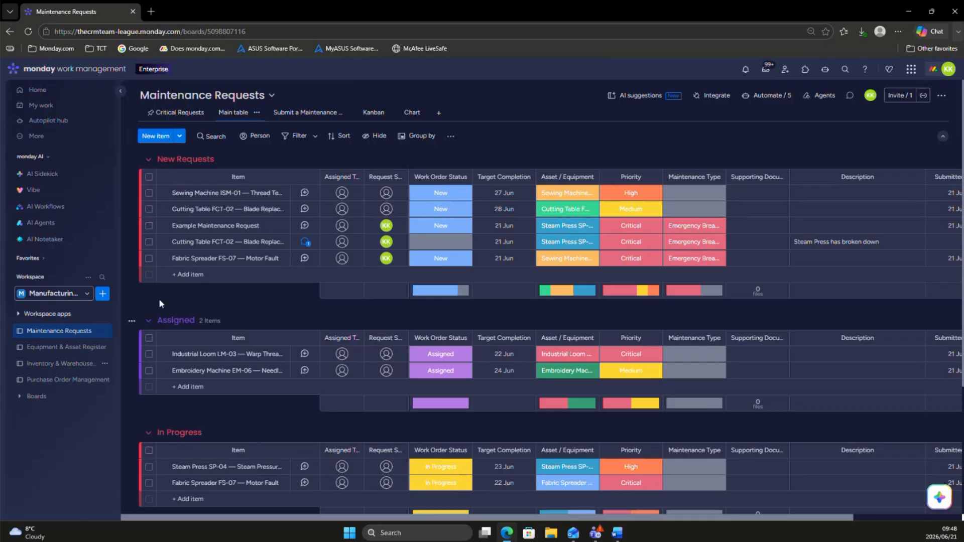
Step: Review the Equipment & Asset Register and Purchase Order Management boards, and return to the Maintenance Requests board
left_click(67, 350)
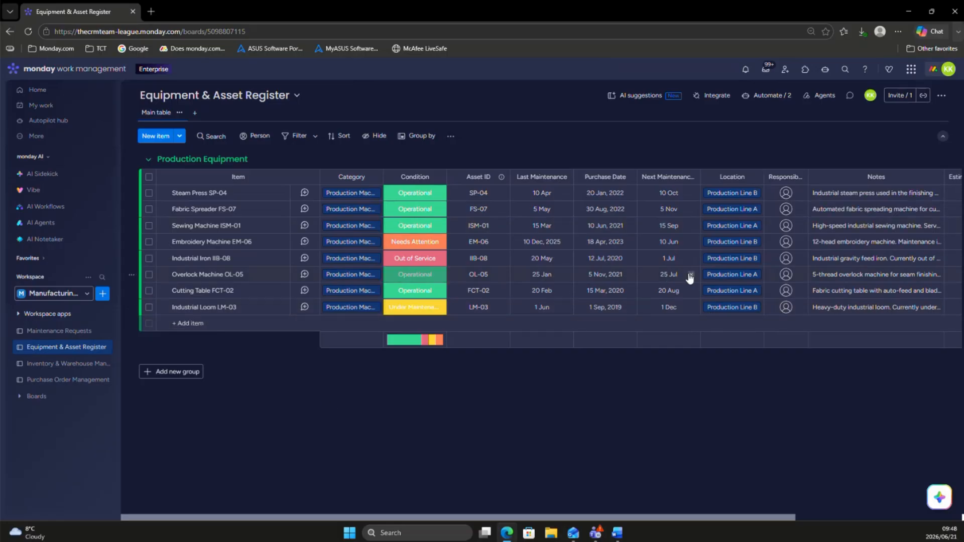
left_click(70, 380)
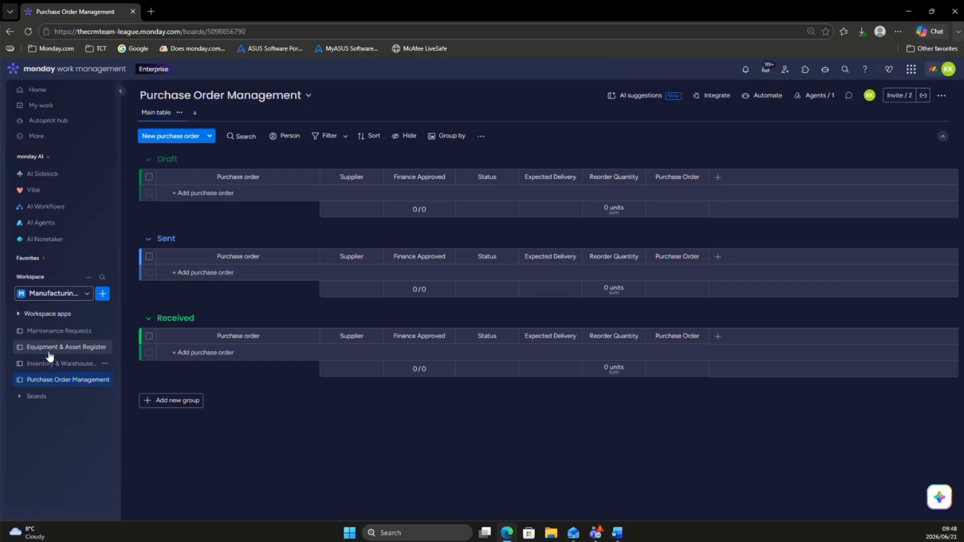
left_click(43, 331)
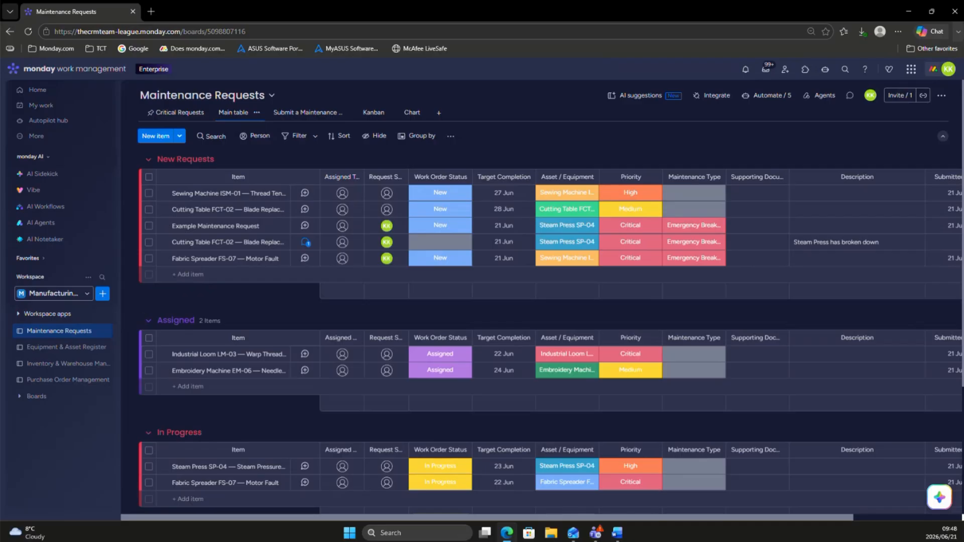
key("alt+Tab")
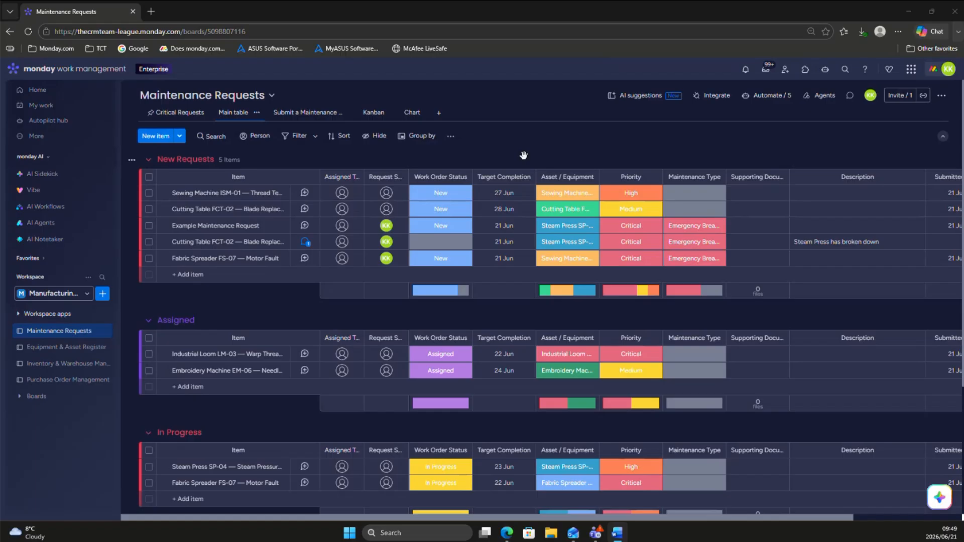
Step: Add a Connect boards column to Maintenance Requests linked to the Equipment & Asset Register board, without creating a mirror column
scroll(498, 282, "right", 5)
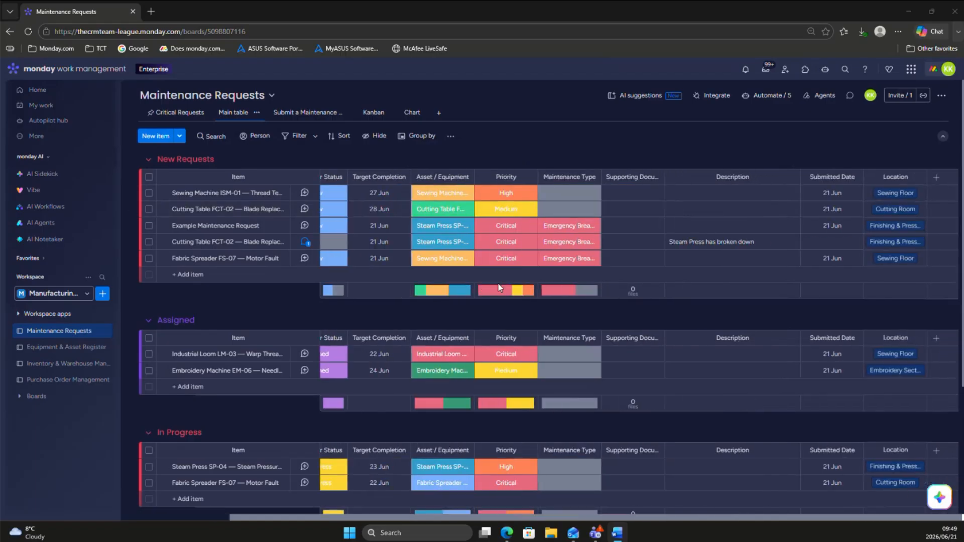
left_click(934, 178)
left_click(934, 179)
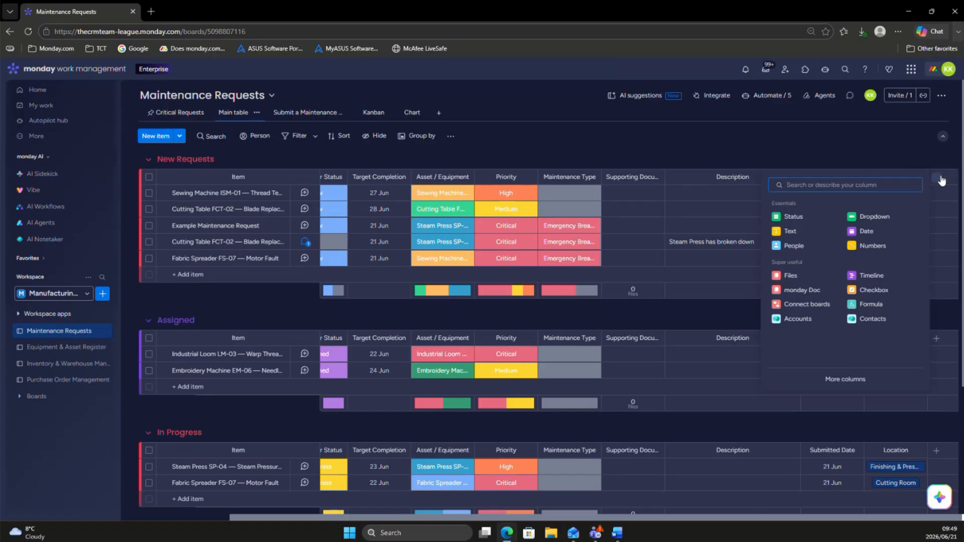
left_click(796, 305)
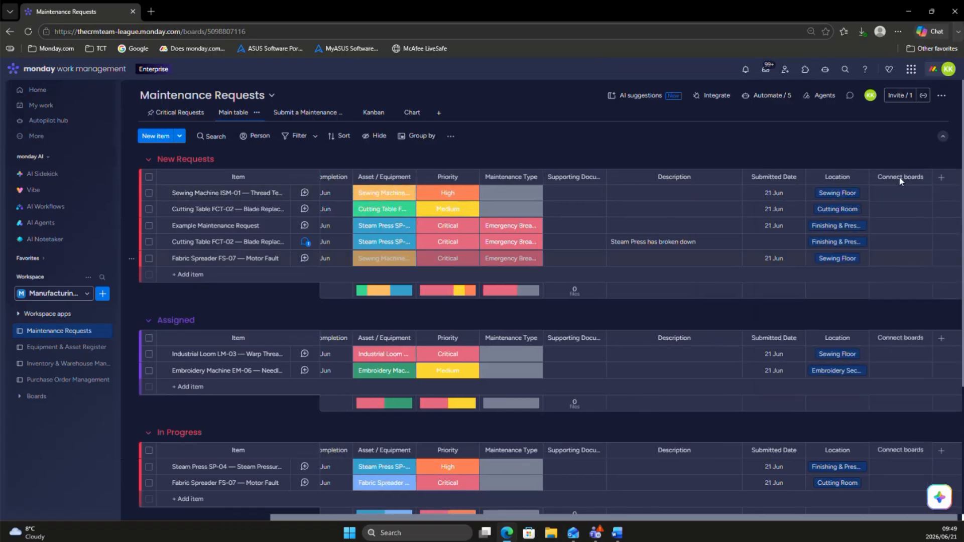
left_click(818, 299)
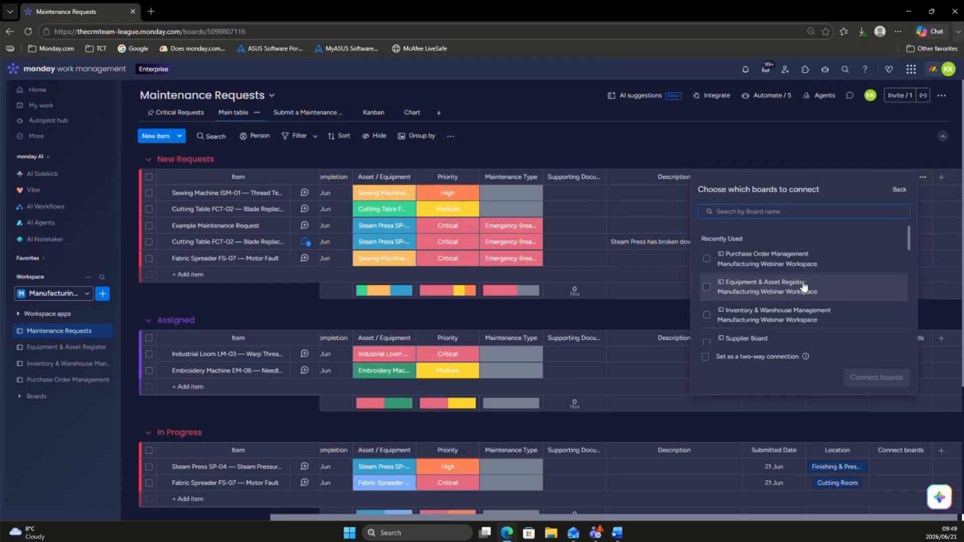
left_click(805, 285)
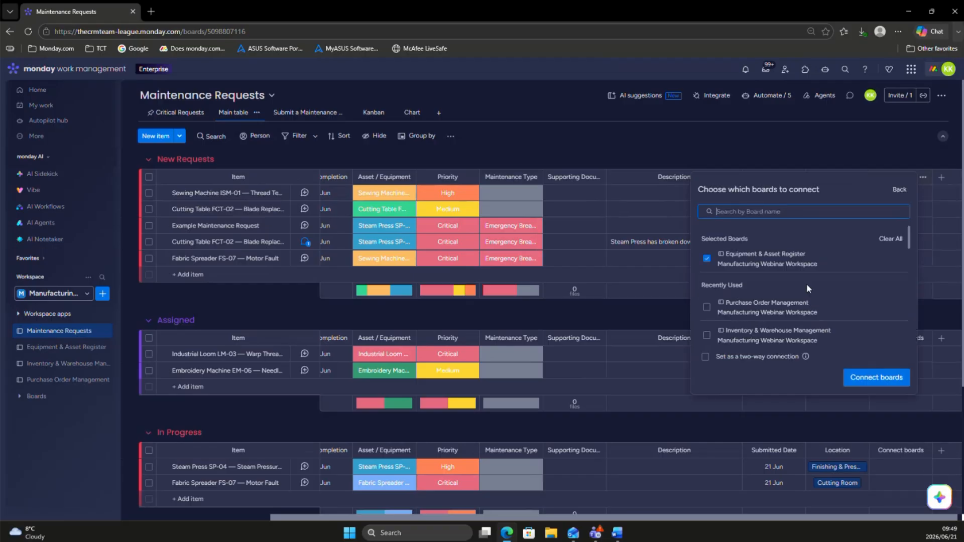
left_click(877, 375)
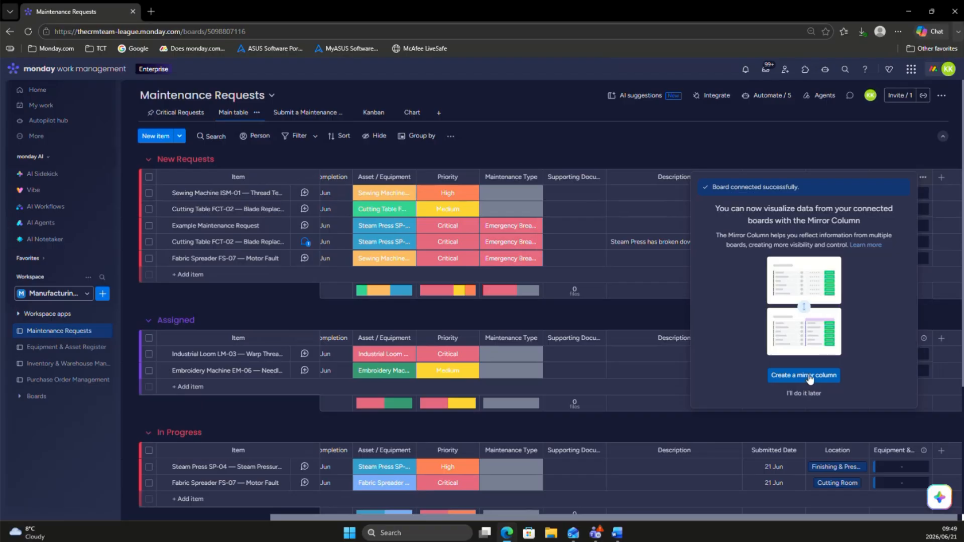
left_click(712, 157)
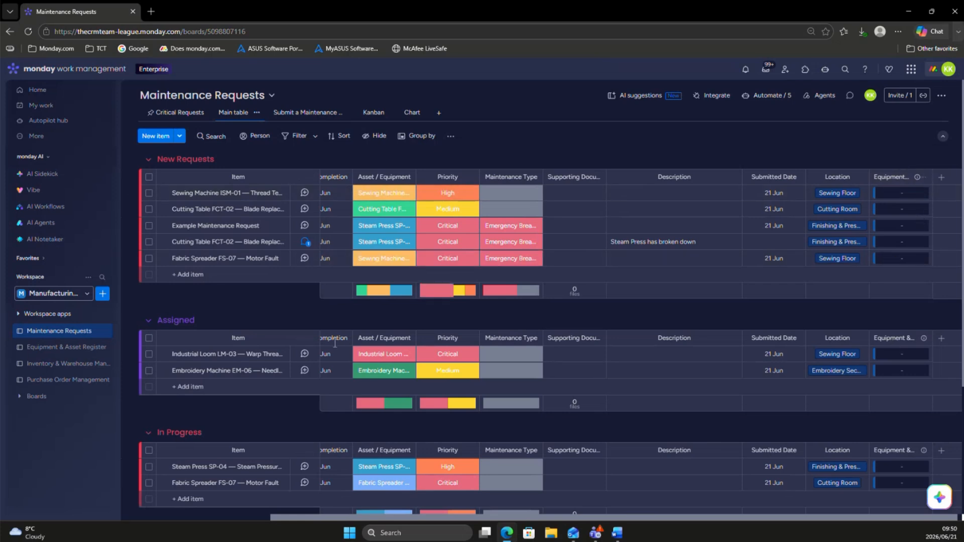
Step: Turn on the two-way connection for the Equipment & Asset Register column of Maintenance Requests, adding the connect column to the other board
left_click(56, 347)
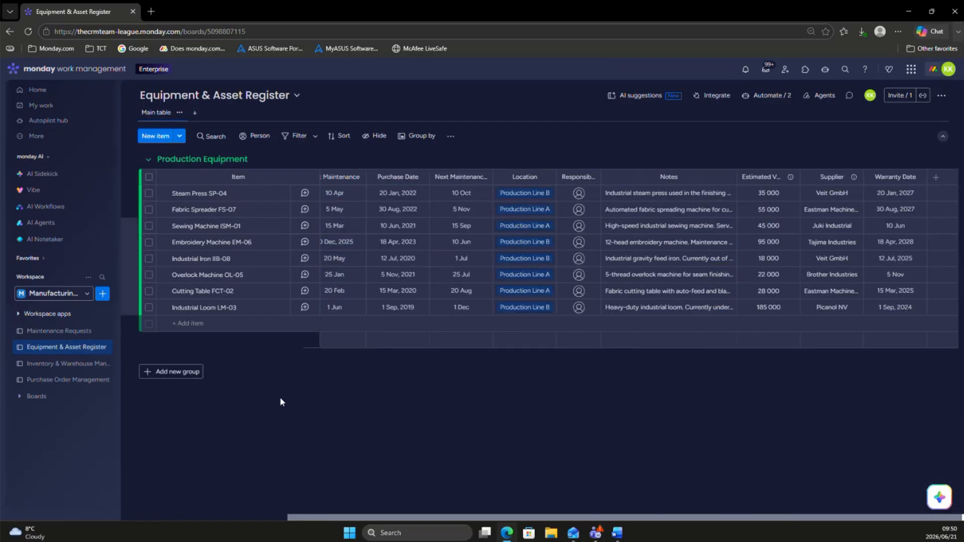
left_click(57, 331)
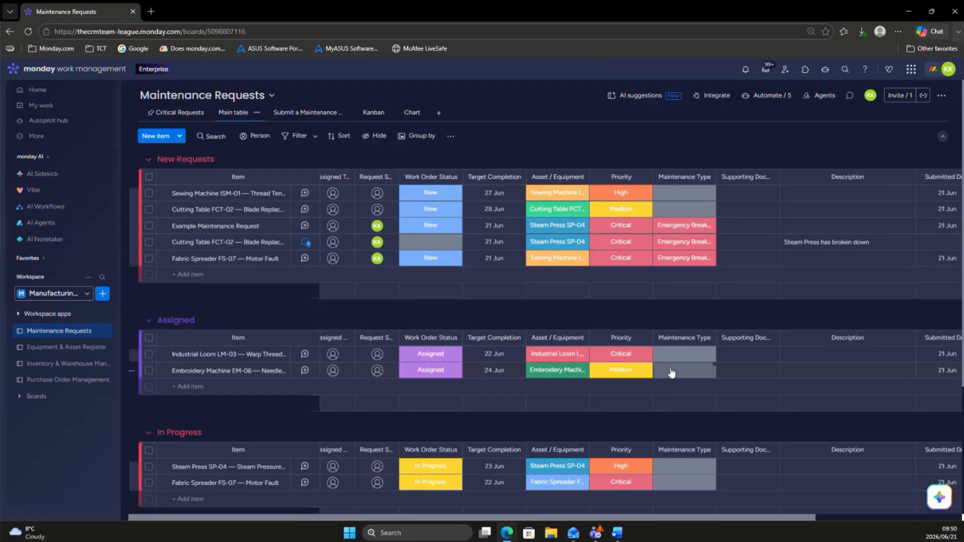
scroll(671, 372, "right", 4)
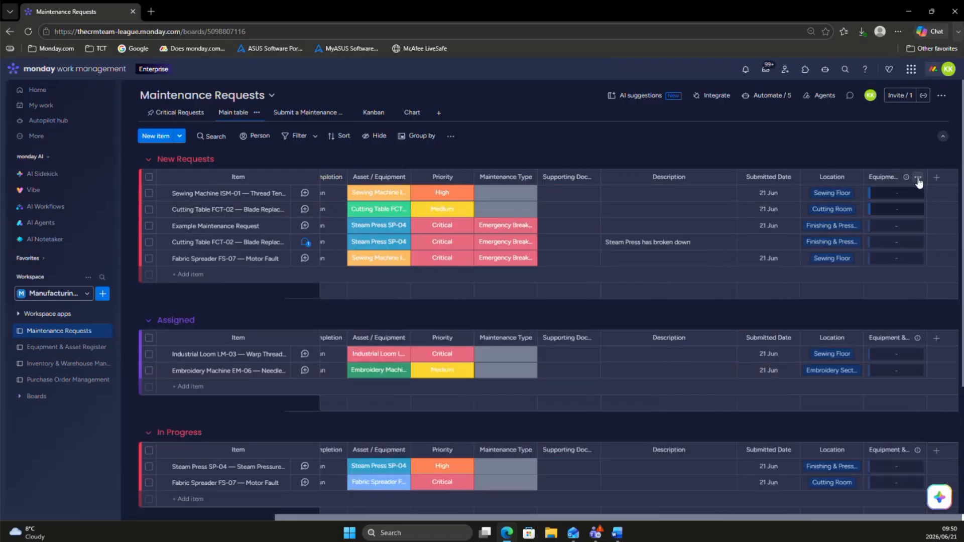
left_click(918, 178)
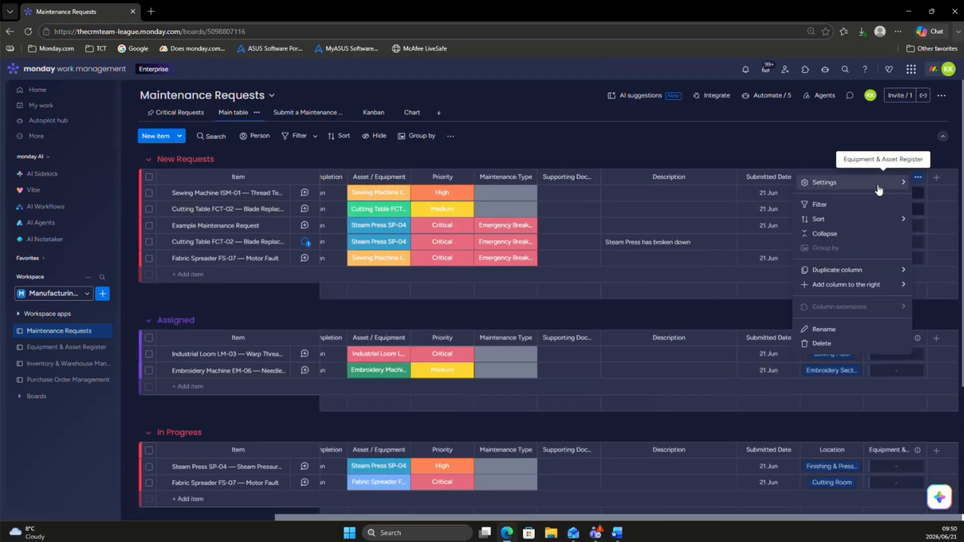
left_click(826, 184)
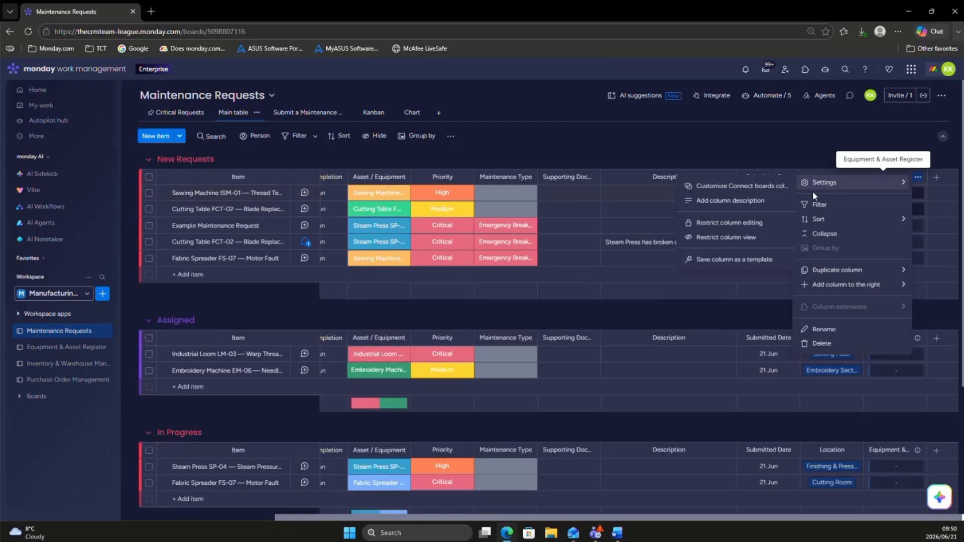
left_click(745, 190)
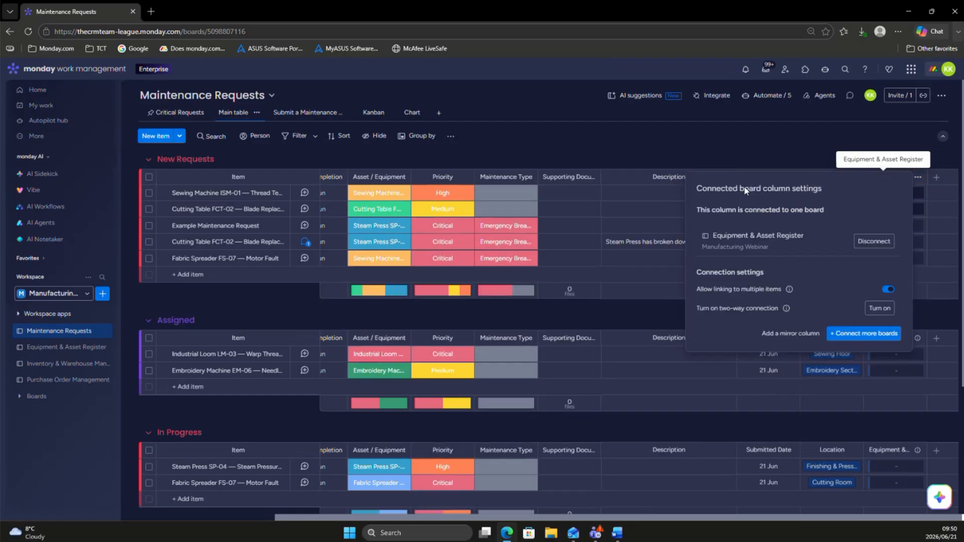
left_click(874, 309)
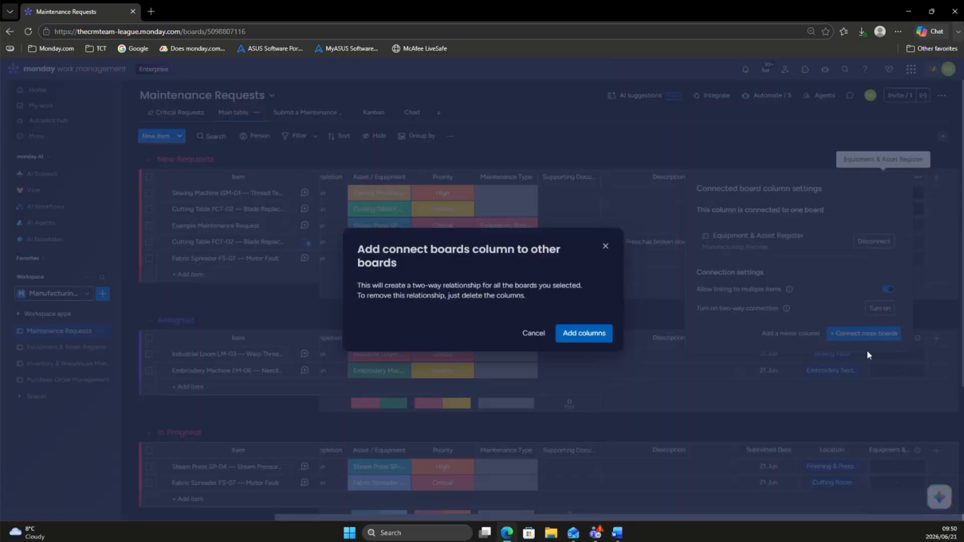
left_click(592, 335)
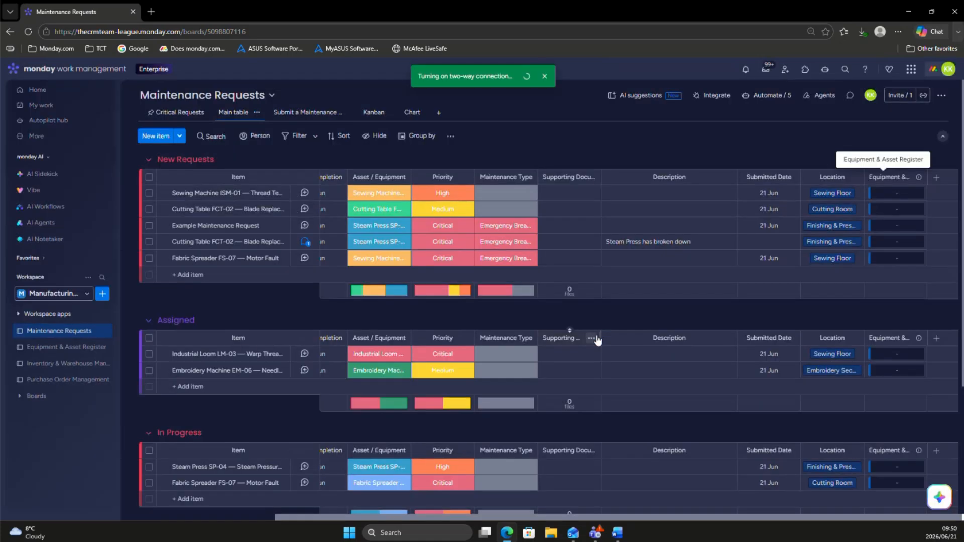
Step: Inspect the link to Maintenance Requests column on the Equipment & Asset Register board and return to Maintenance Requests
left_click(52, 350)
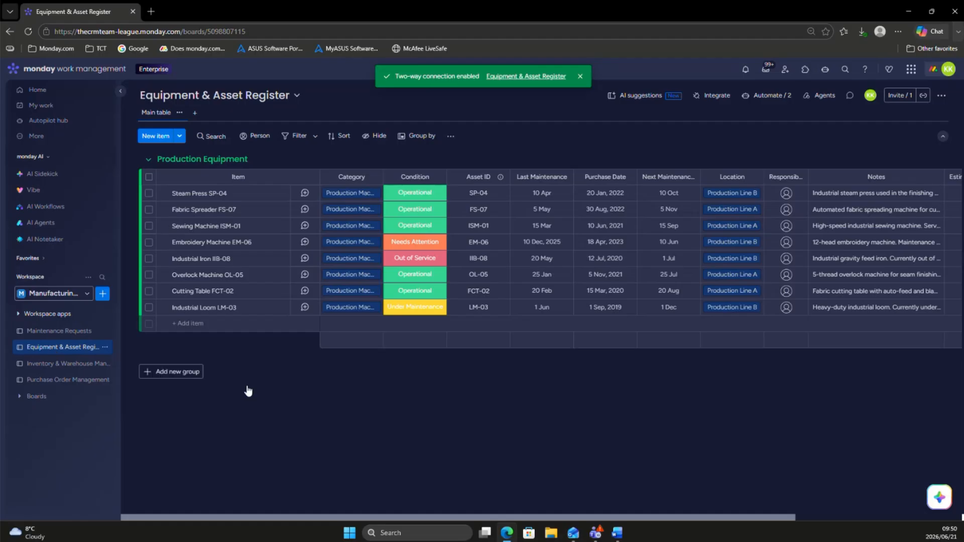
scroll(729, 284, "right", 5)
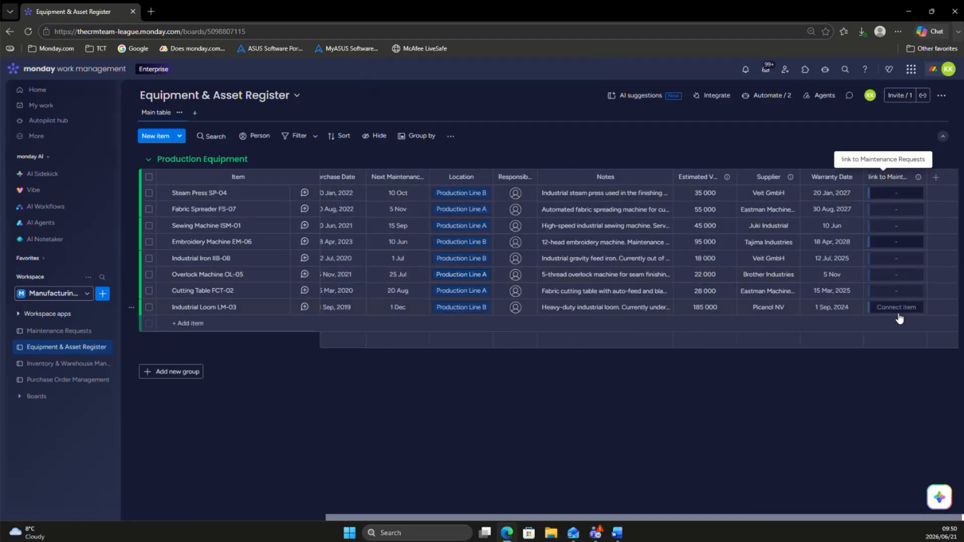
left_click(56, 331)
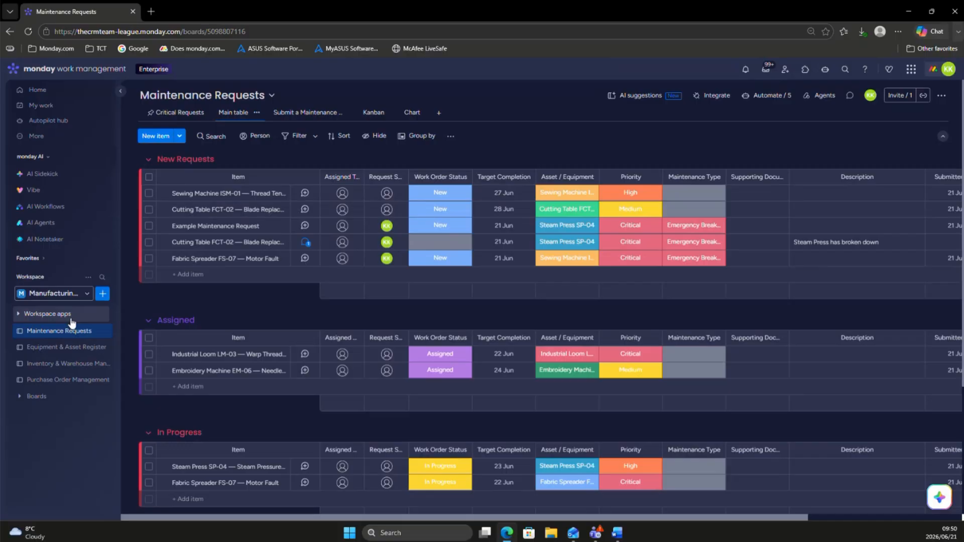
Step: Connect the Sewing Machine ISM-01 request in New Requests to the Sewing Machine ISM-01 asset in the Equipment & Asset Register column
scroll(323, 313, "right", 4)
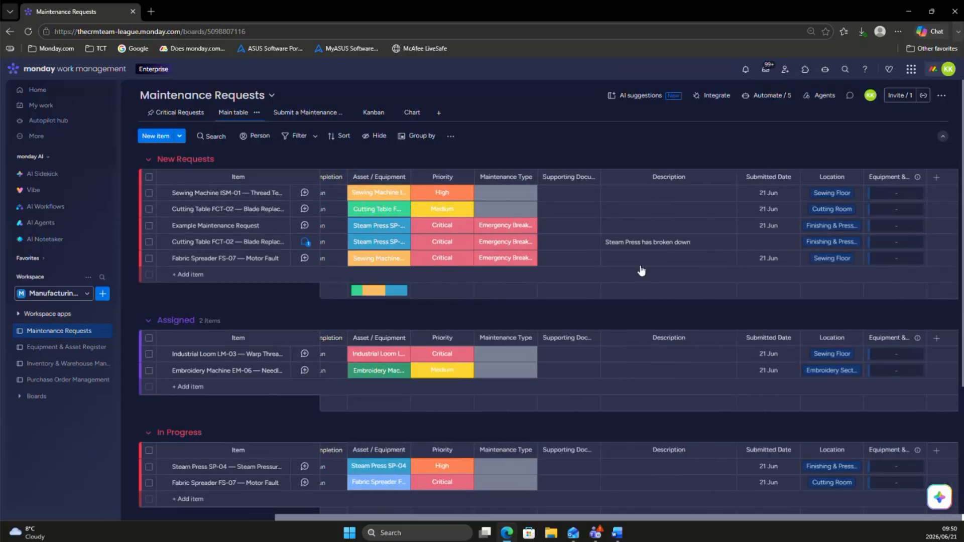
left_click(885, 194)
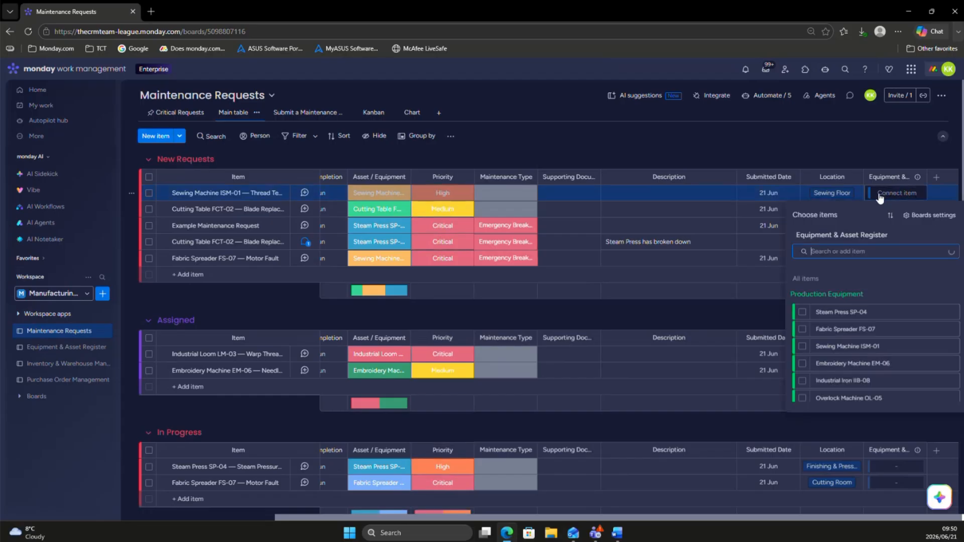
left_click(802, 347)
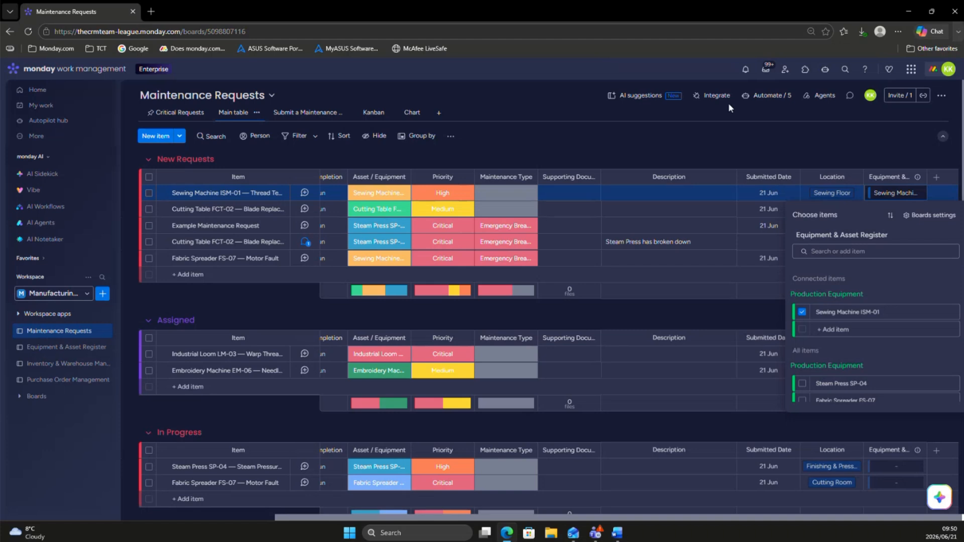
left_click(724, 125)
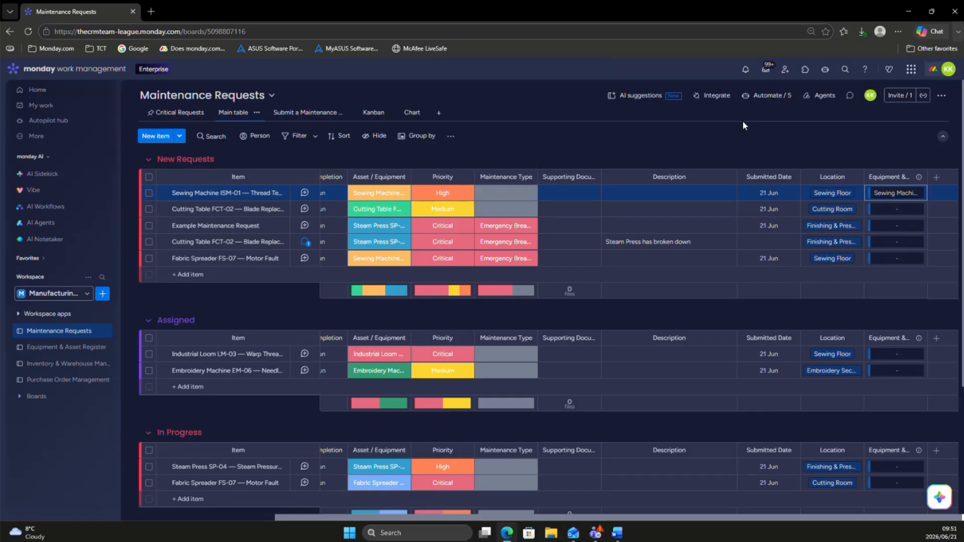
Step: Search the board's automation templates for "connect" and open the one connecting a newly created item to a column match in another board
left_click(760, 97)
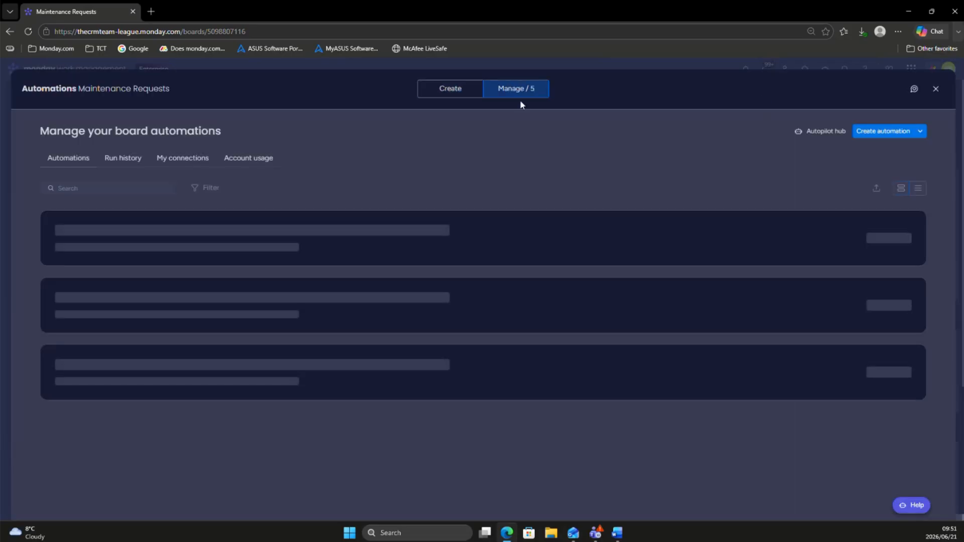
left_click(441, 95)
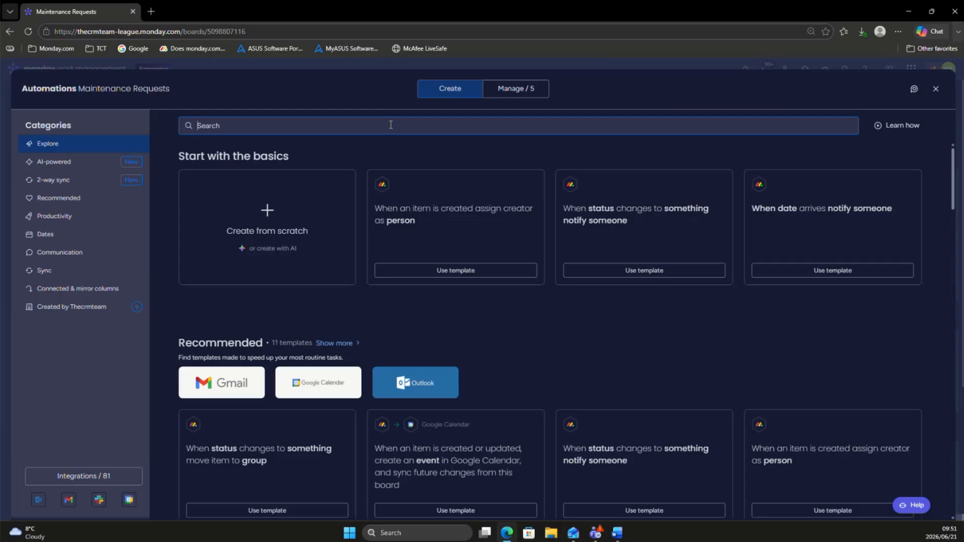
type("co")
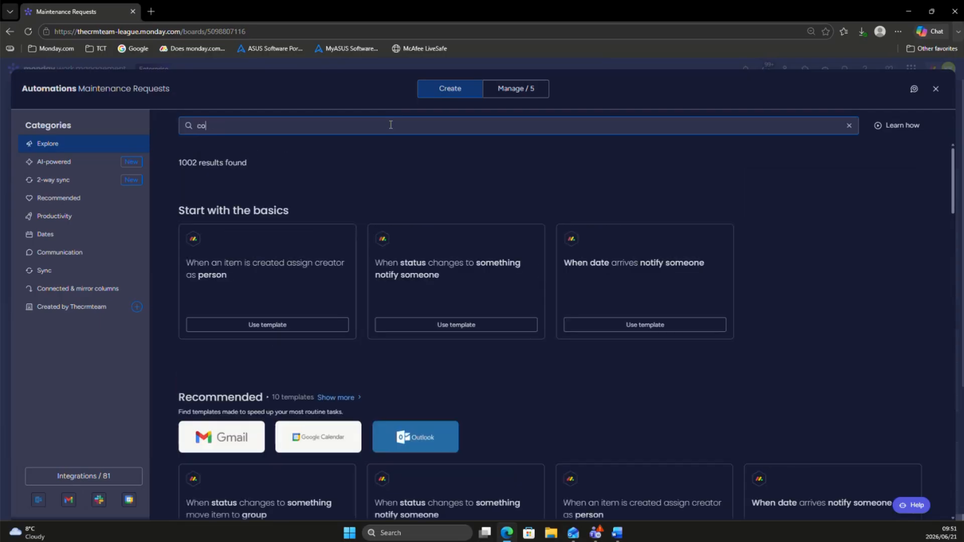
type("nnect")
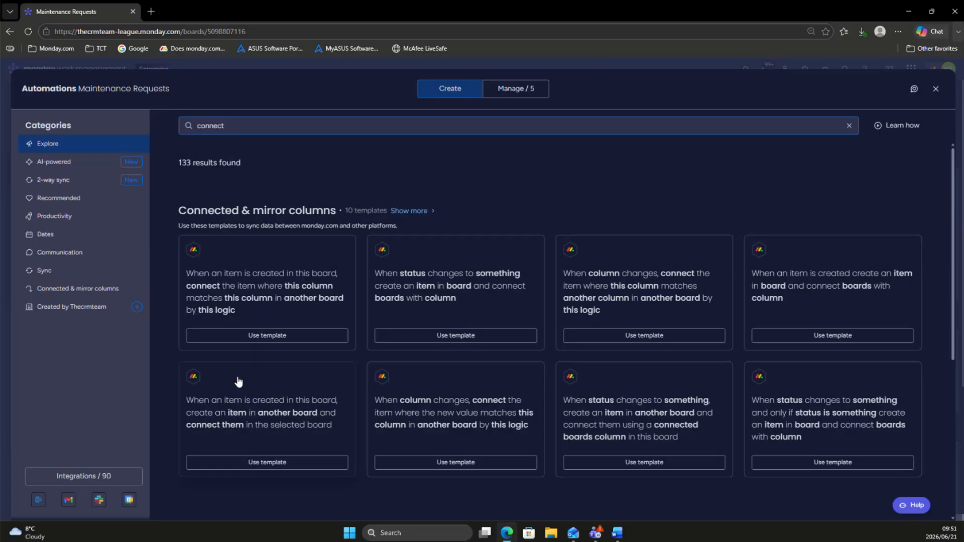
left_click(413, 215)
scroll(567, 364, "down", 9)
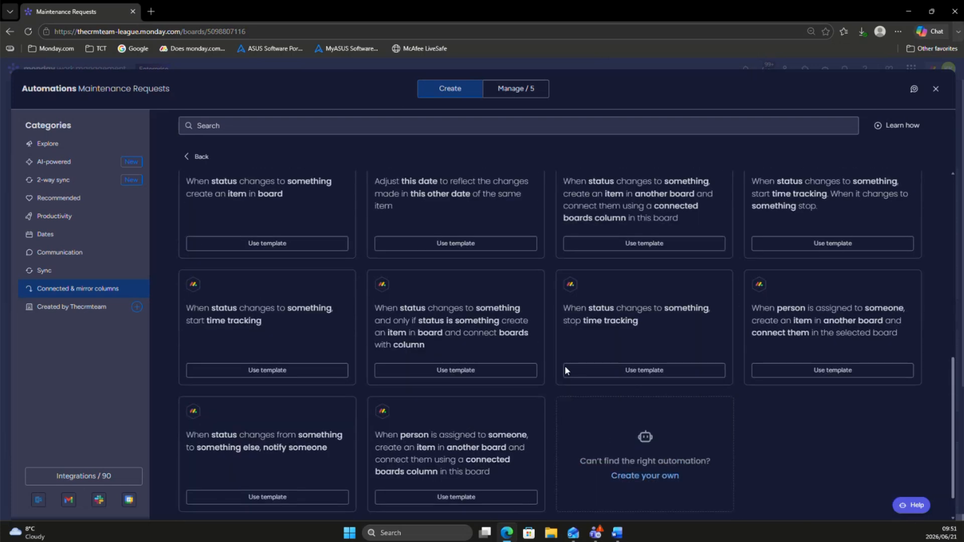
scroll(564, 370, "up", 10)
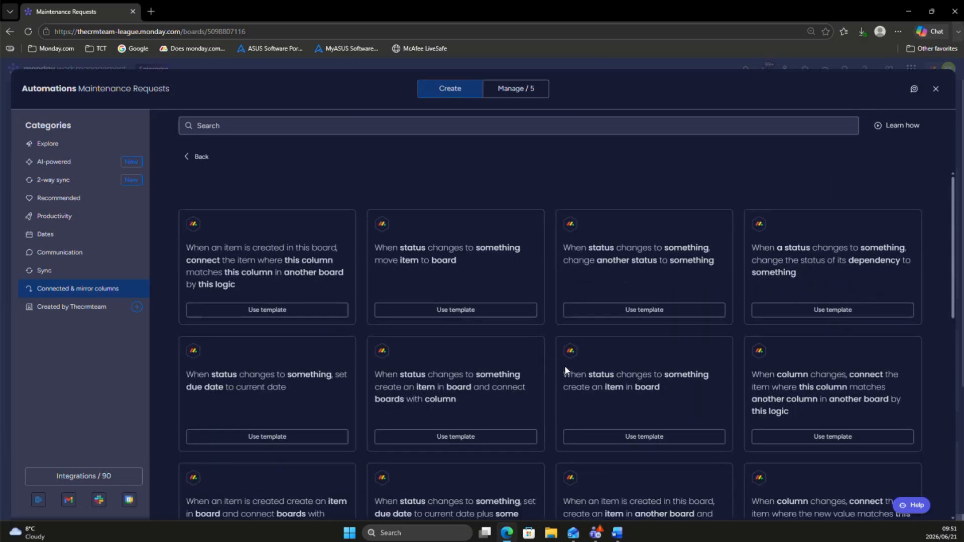
left_click(255, 271)
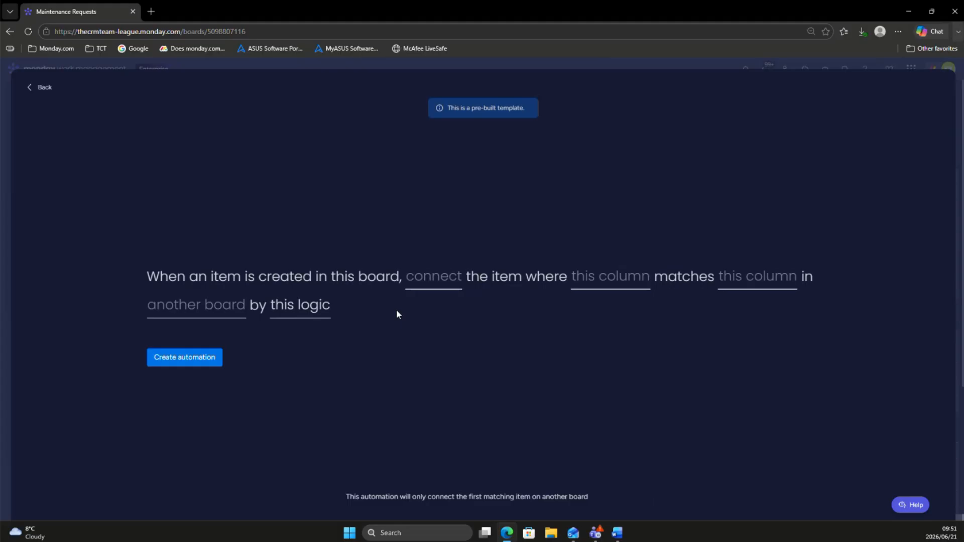
Step: Set the automation's target board to Equipment & Asset Register and its connect column to Equipment & Asset Register
left_click(410, 281)
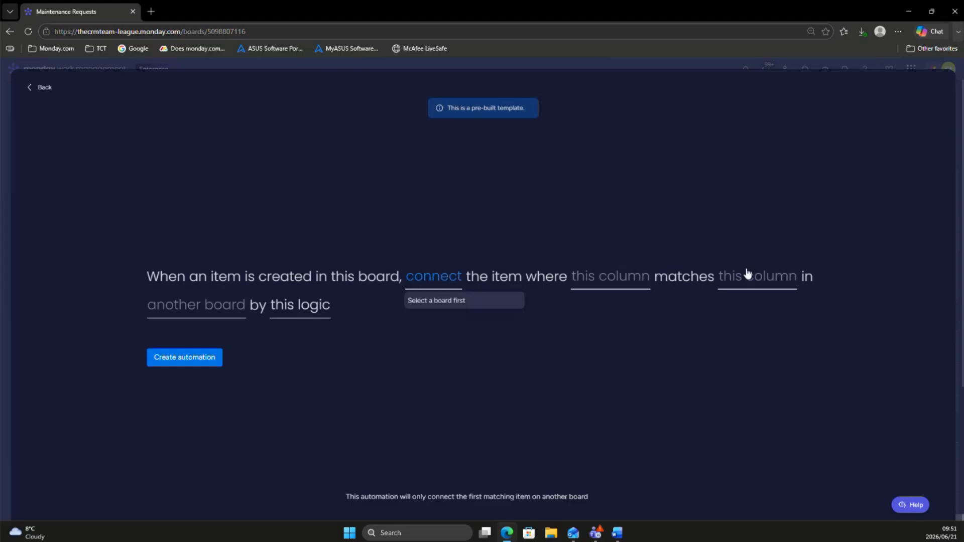
left_click(211, 307)
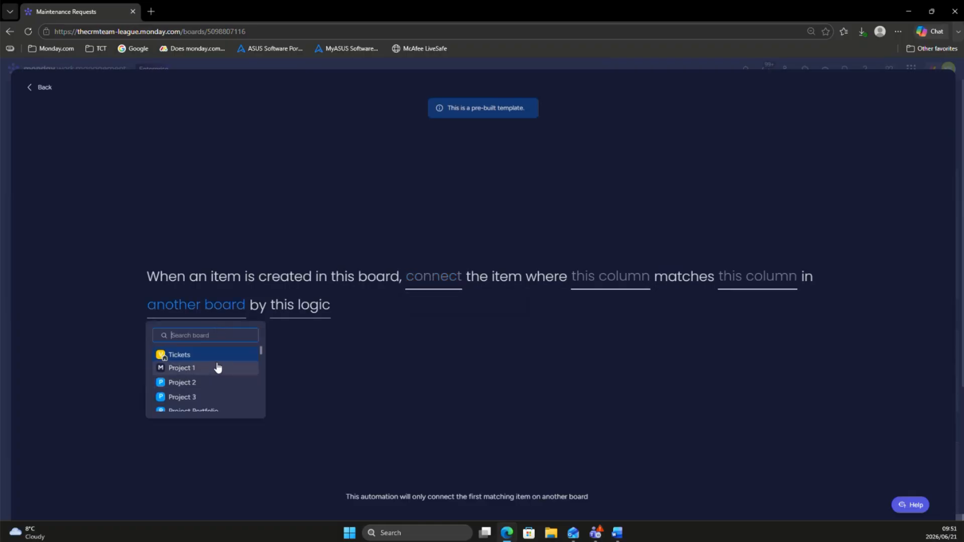
type("asse")
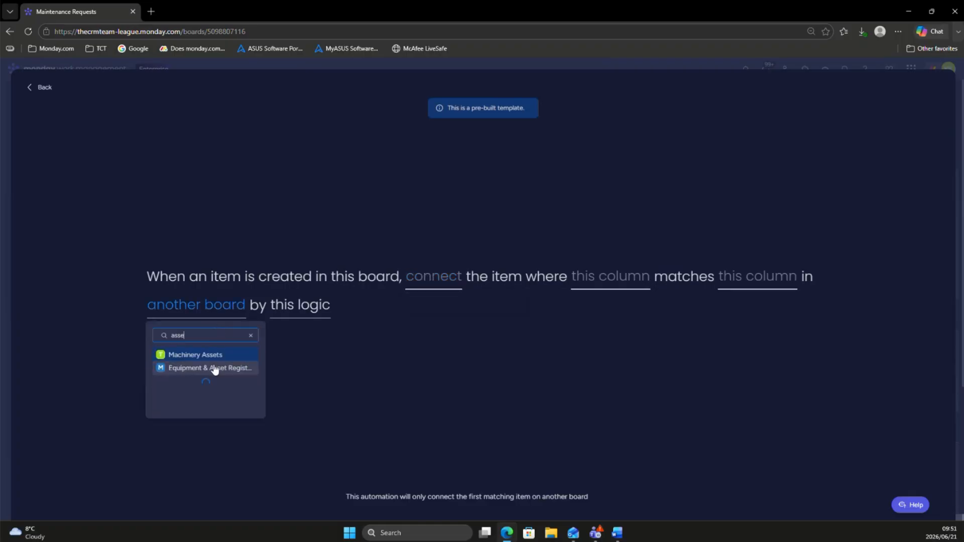
left_click(207, 370)
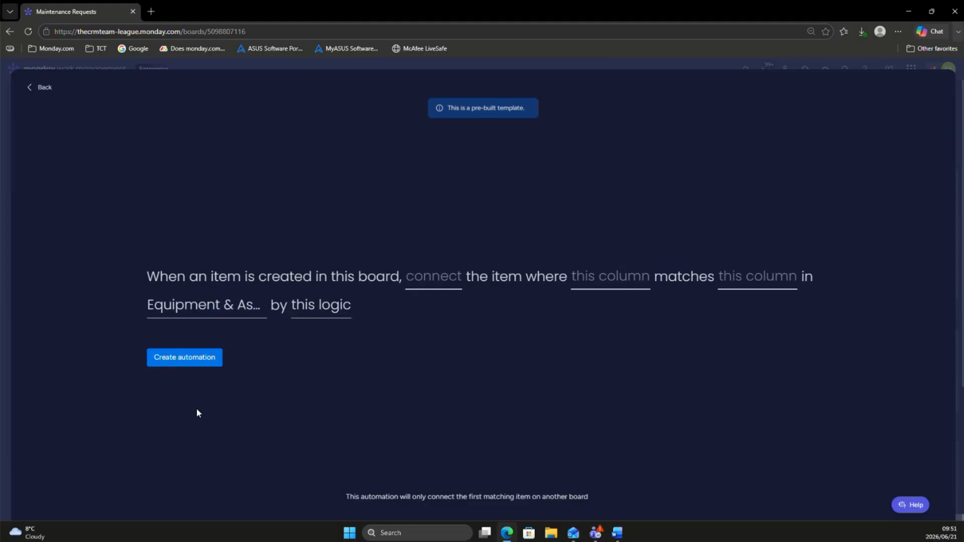
left_click(435, 278)
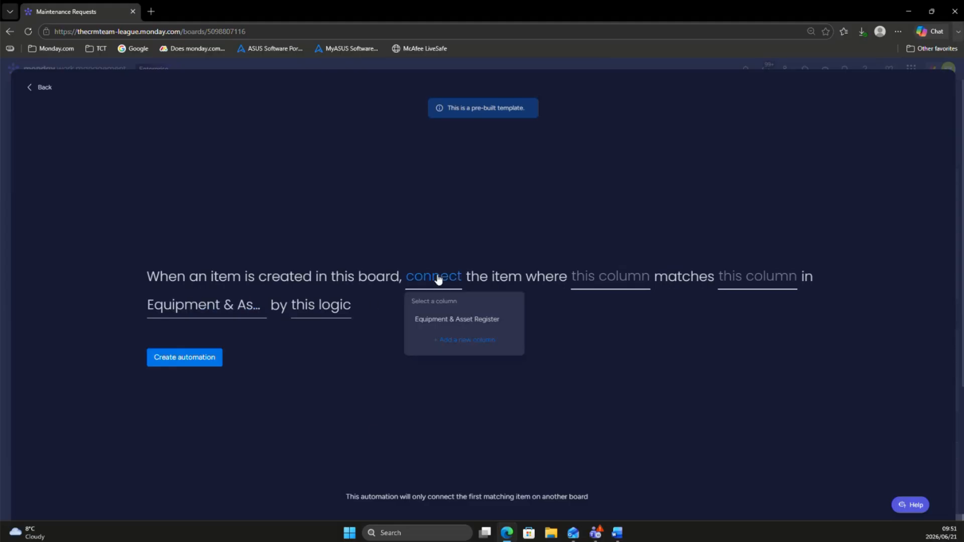
left_click(449, 323)
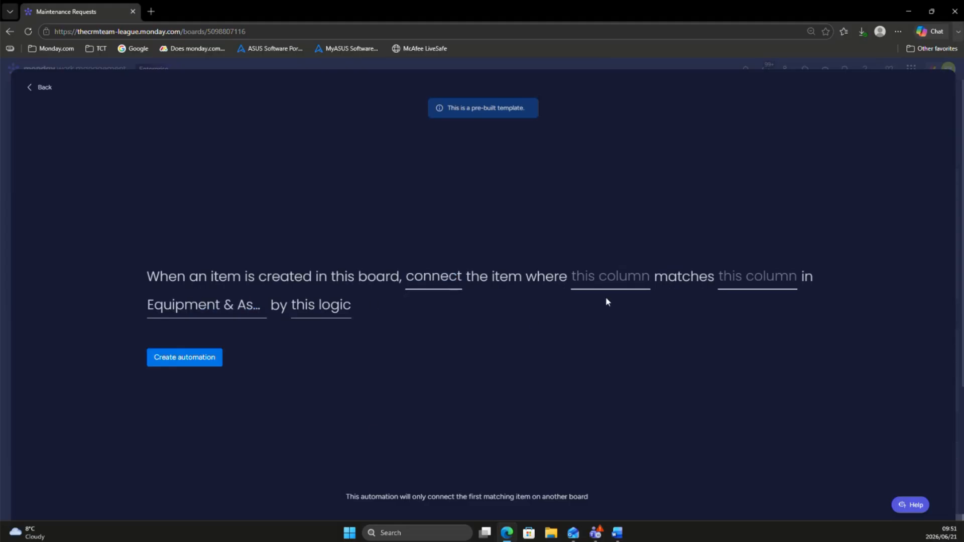
Step: Match the Asset / Equipment column with Name in the register, create the automation and return to the board
left_click(595, 284)
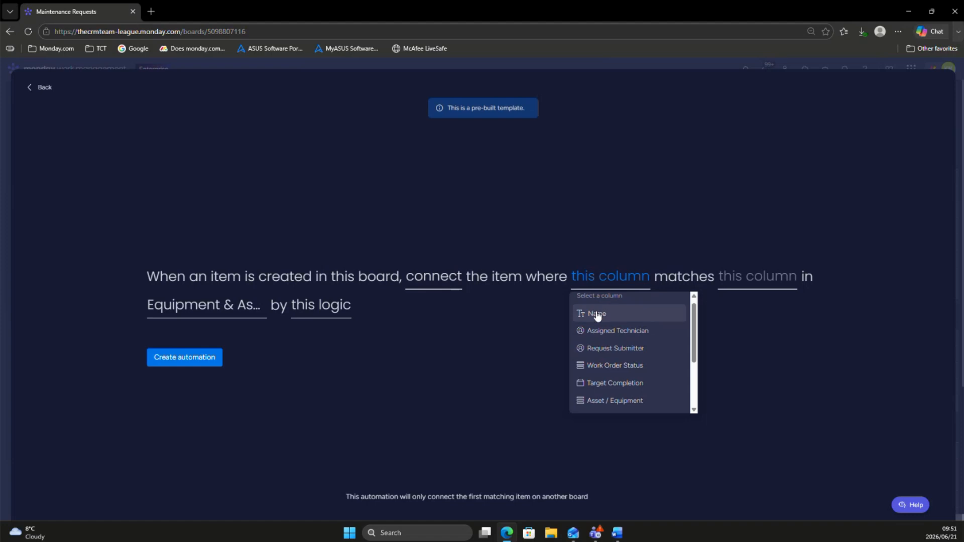
left_click(605, 409)
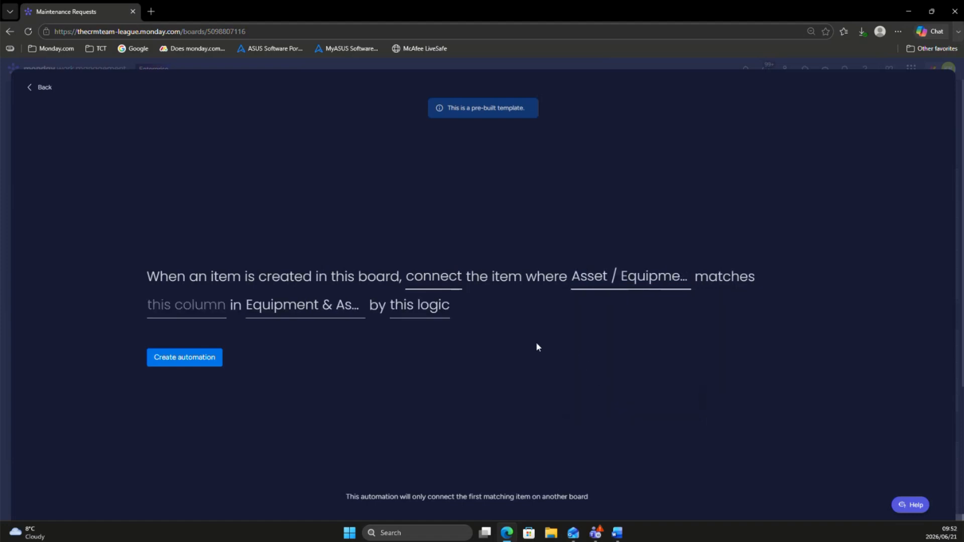
left_click(161, 315)
left_click(191, 344)
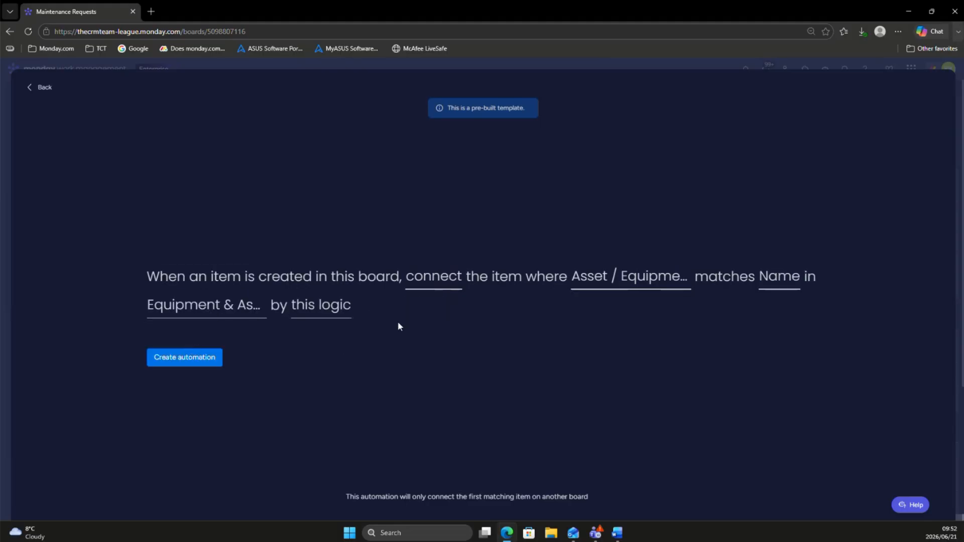
left_click(187, 359)
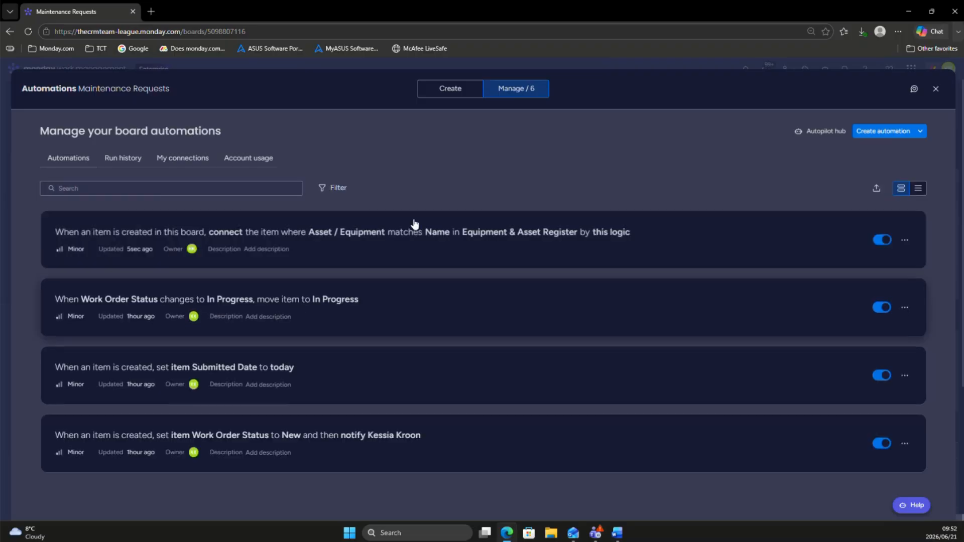
left_click(935, 88)
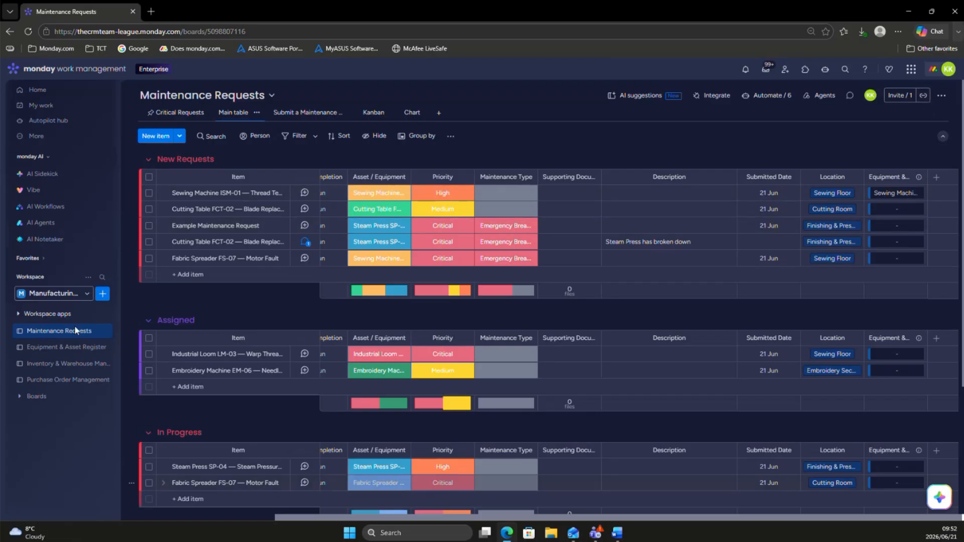
Step: Add a mirror column to the Equipment & Asset Register board, based on its link to Maintenance Requests column
left_click(68, 349)
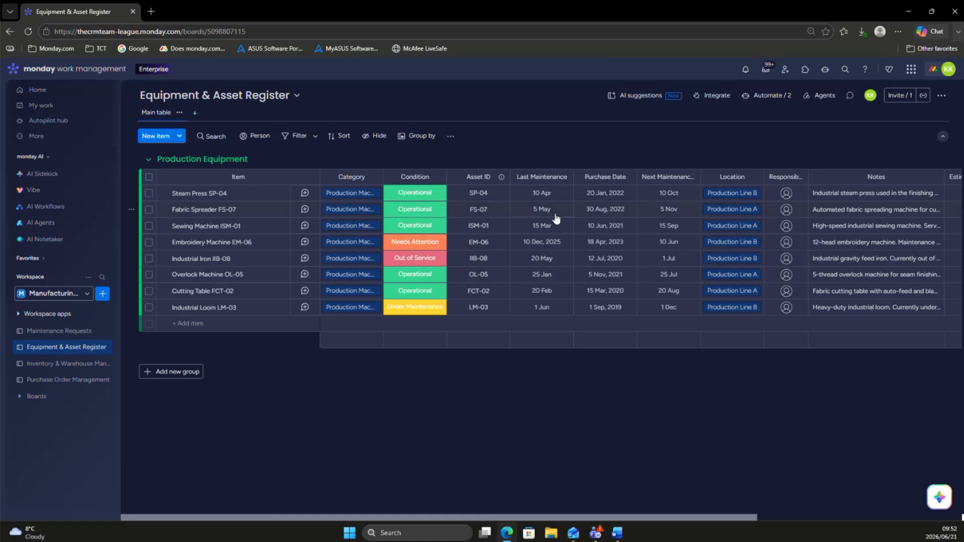
scroll(555, 217, "right", 5)
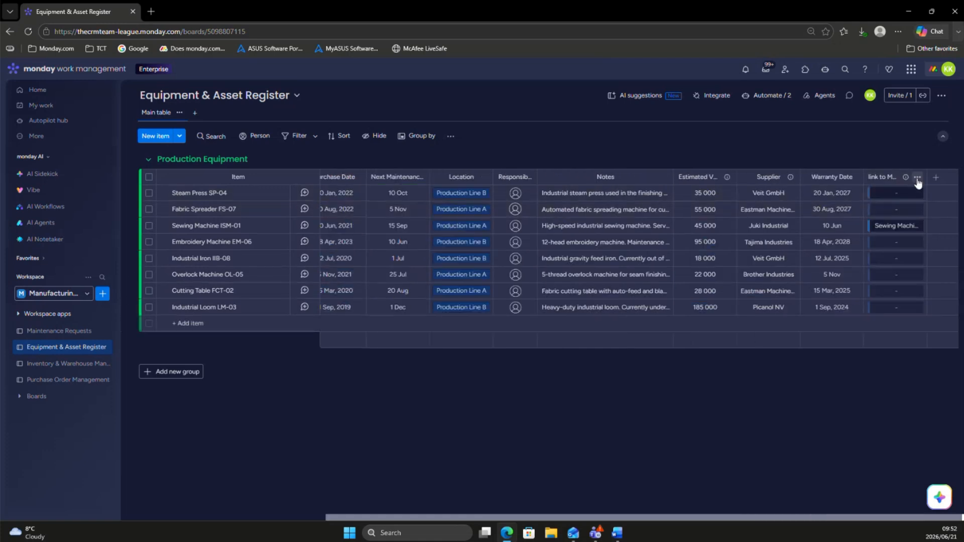
left_click(917, 178)
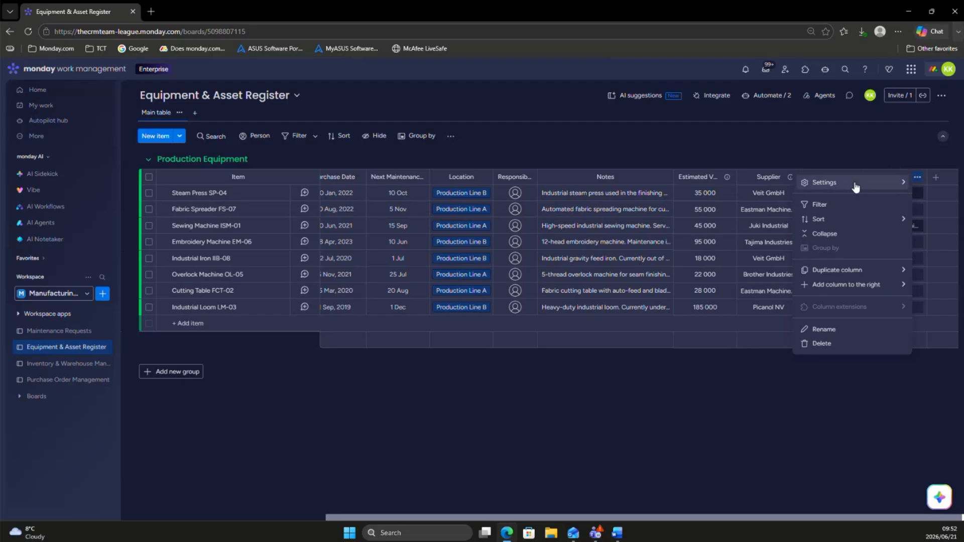
mouse_move(855, 187)
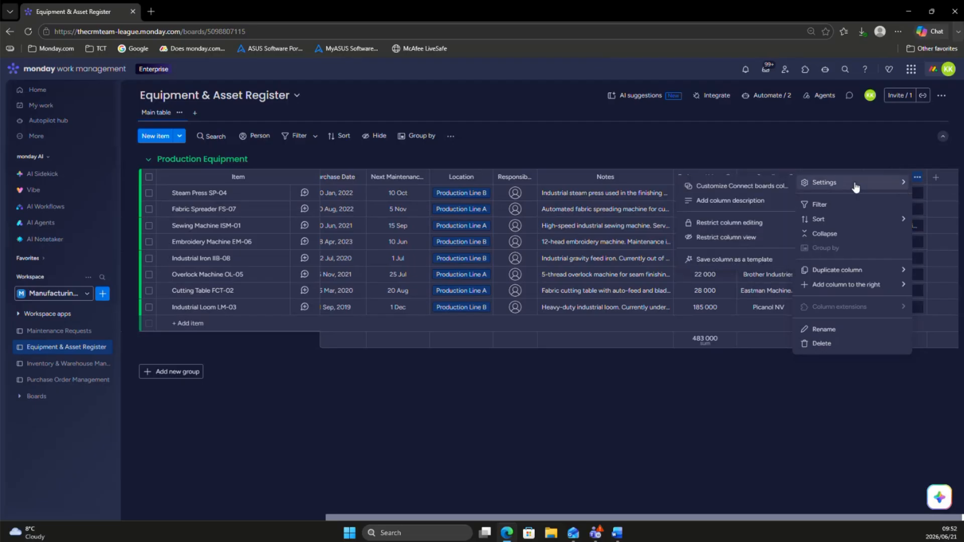
left_click(766, 187)
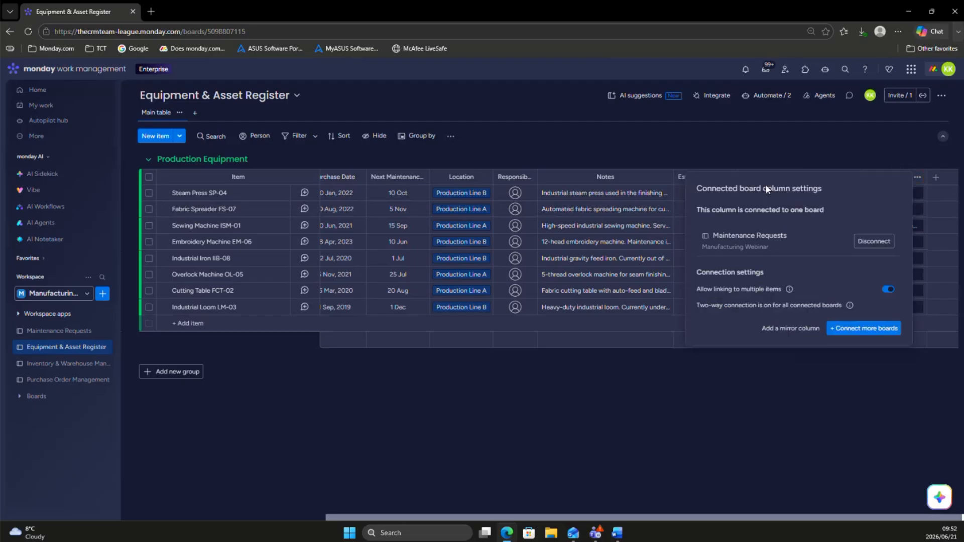
left_click(797, 330)
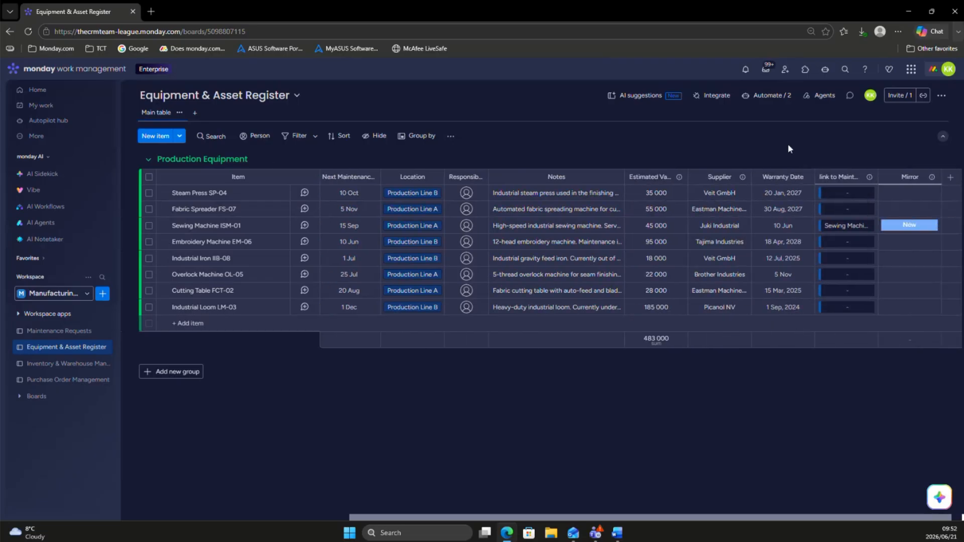
Step: Try mirroring Maintenance Type from Maintenance Requests, and set the mirror column back to Work Order Status
left_click(901, 225)
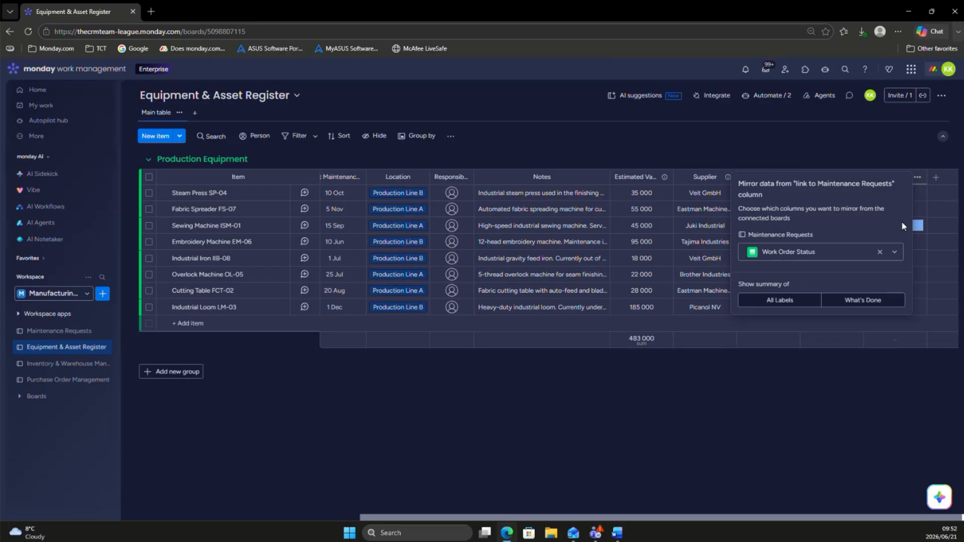
left_click(808, 257)
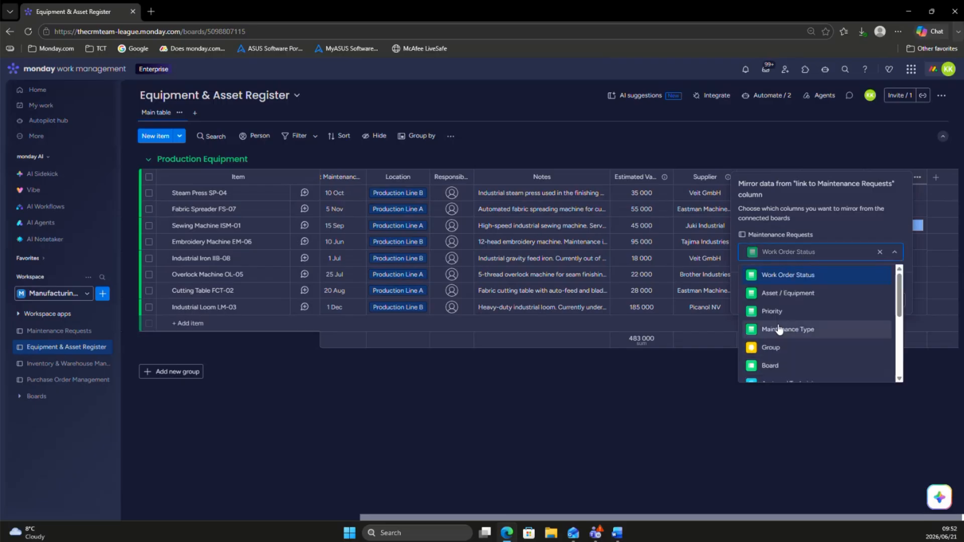
scroll(777, 332, "down", 1)
scroll(775, 334, "up", 1)
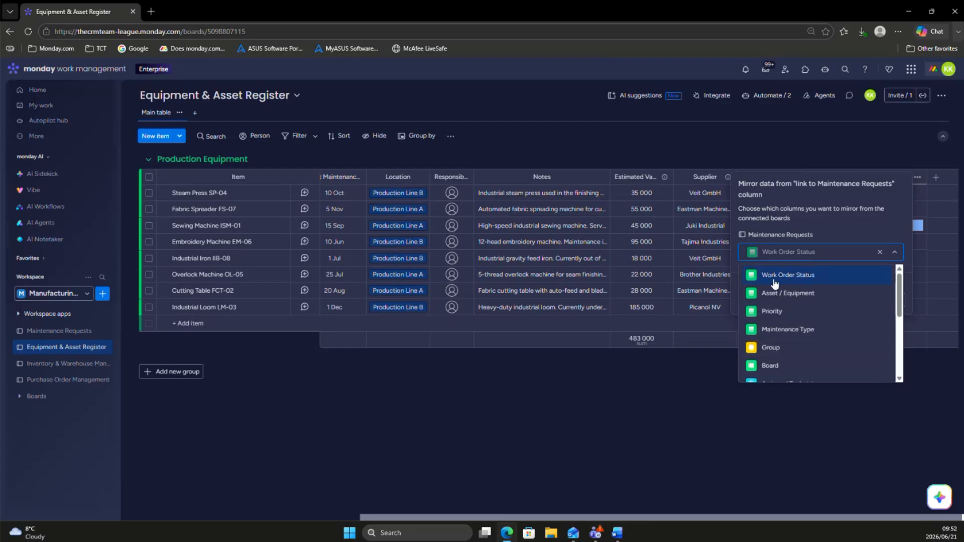
left_click(779, 331)
left_click(784, 260)
scroll(789, 290, "down", 2)
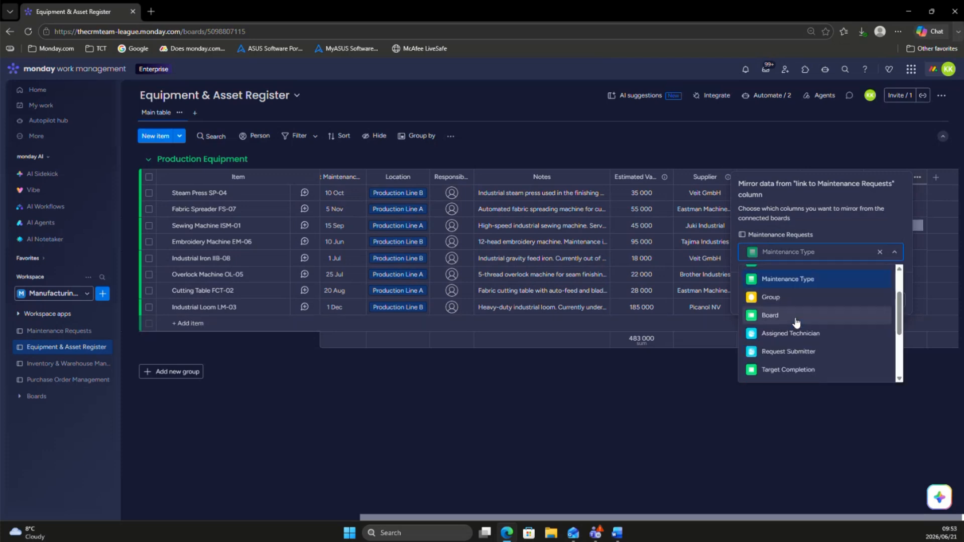
scroll(789, 294, "up", 2)
left_click(784, 275)
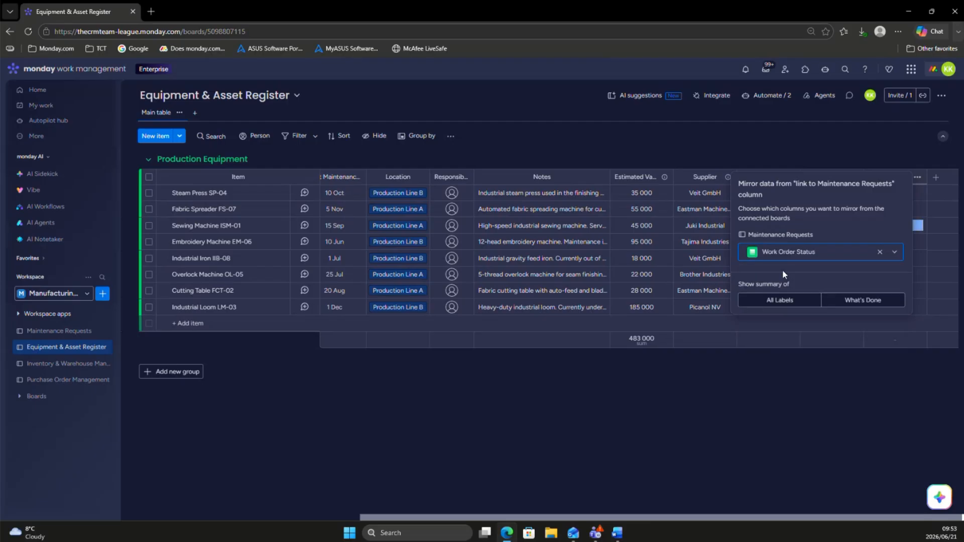
left_click(830, 126)
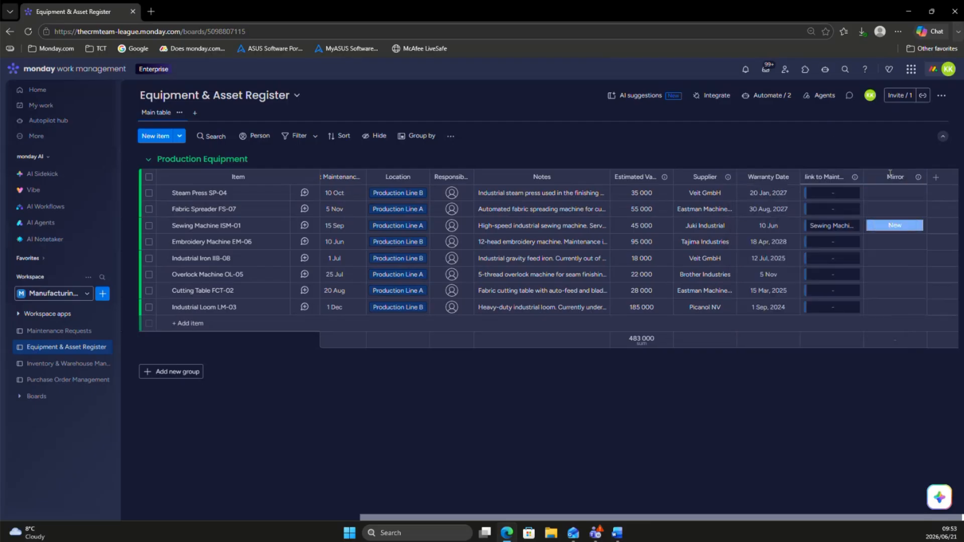
Step: Move the mirror column between Condition and Asset ID and rename it Maintenance Status
left_click_drag(869, 171, 457, 180)
left_click(457, 180)
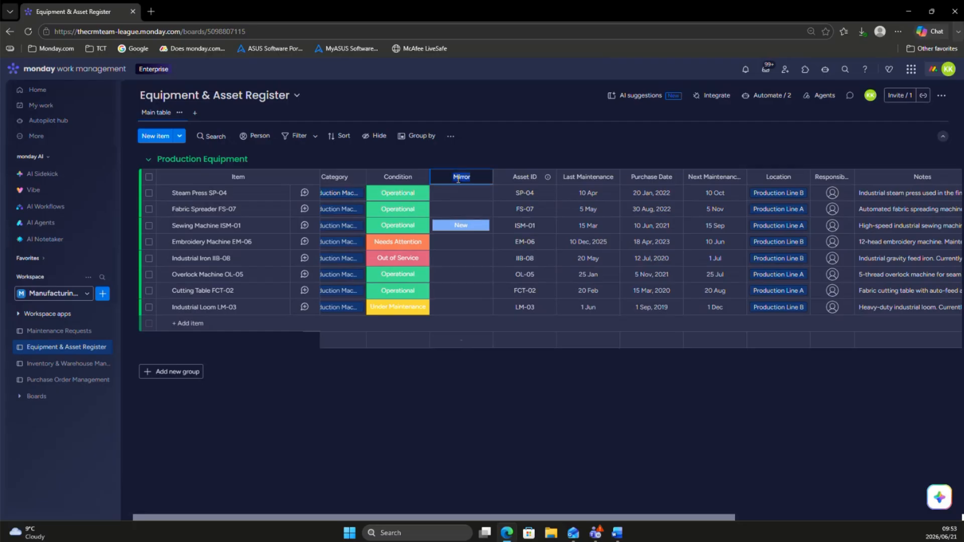
type("Ma")
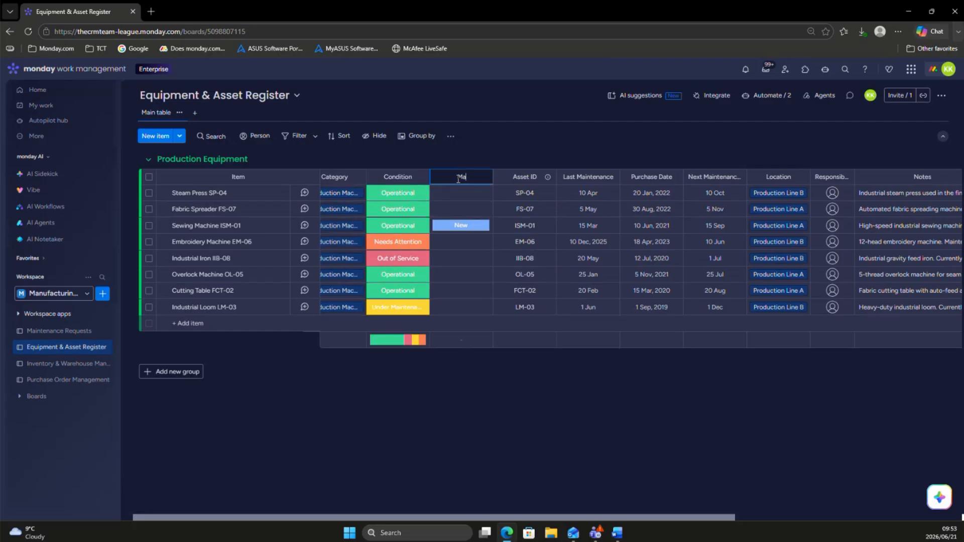
type("intenance Status")
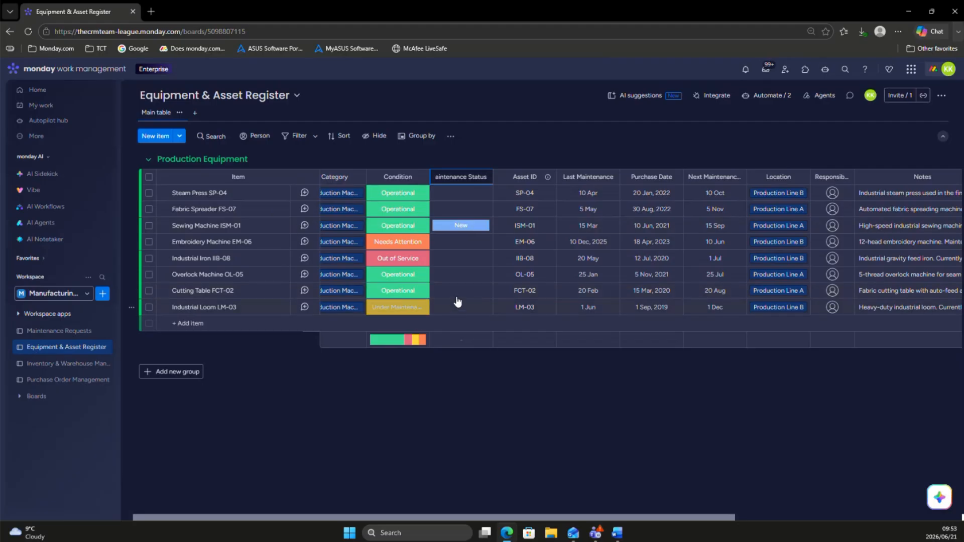
left_click(496, 129)
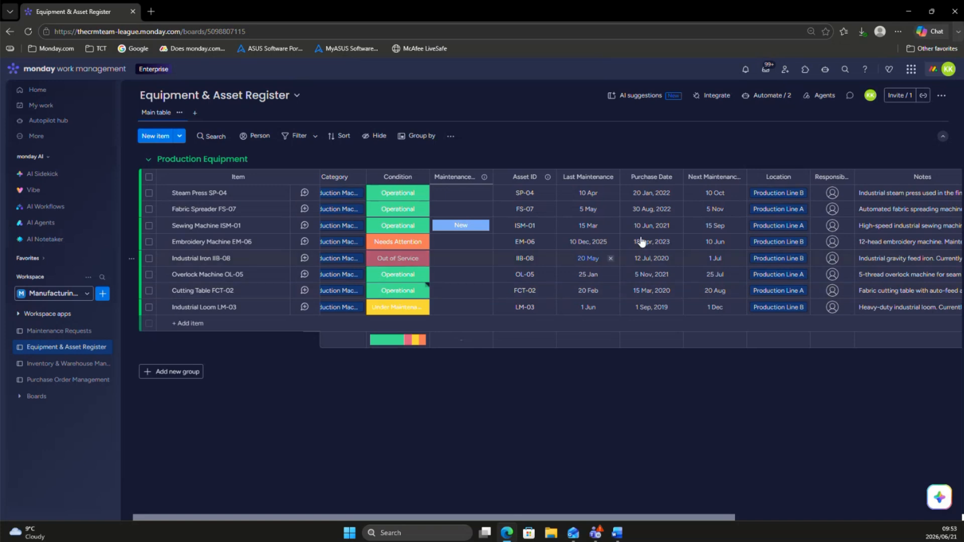
Step: Start a custom automation on the Equipment & Asset Register board, triggered when the link to Maintenance Requests column changes
scroll(641, 243, "right", 6)
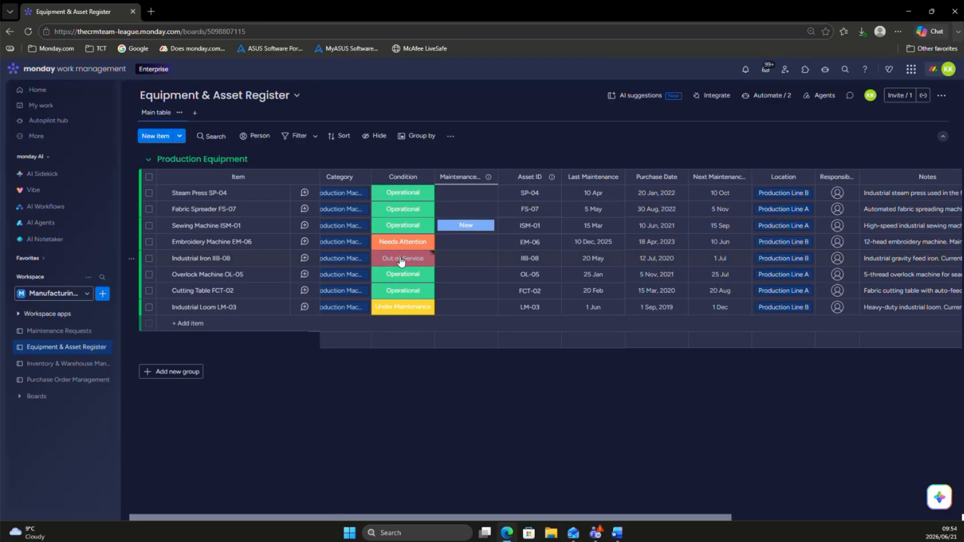
left_click(769, 96)
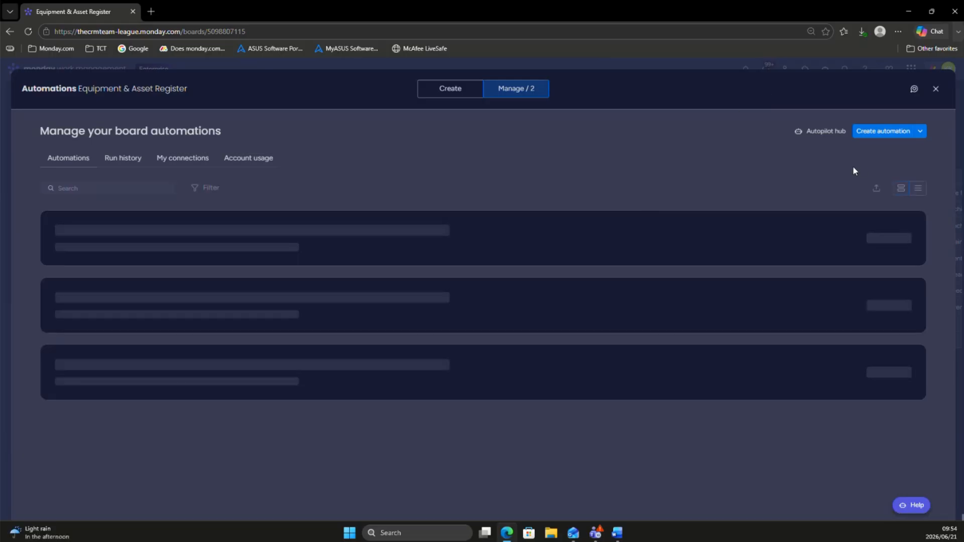
left_click(870, 132)
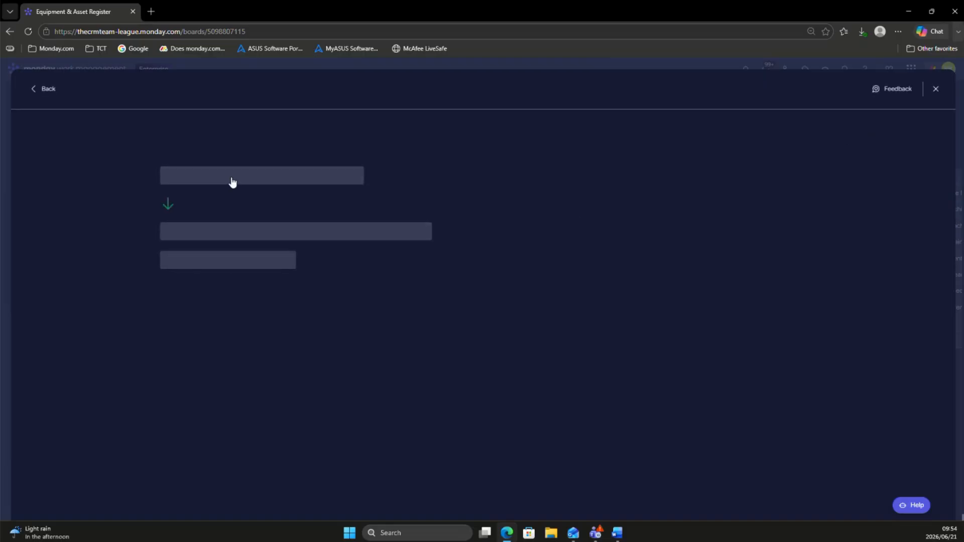
left_click(250, 180)
type("colu")
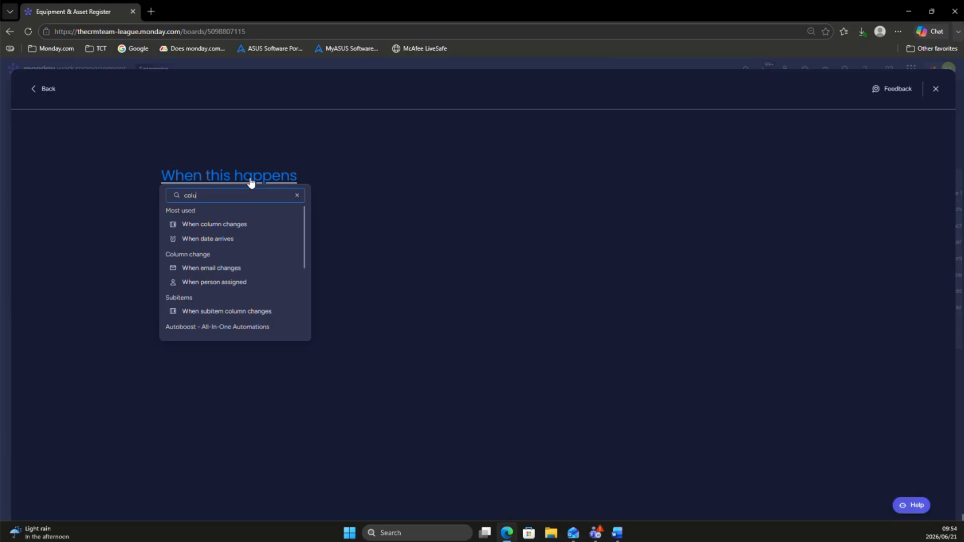
left_click(217, 223)
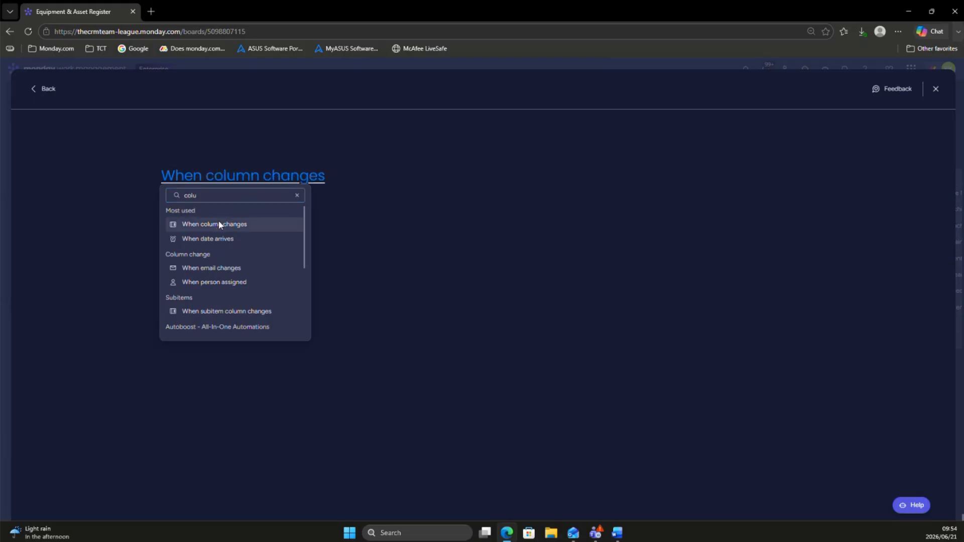
left_click(238, 179)
scroll(254, 233, "down", 2)
scroll(254, 235, "down", 4)
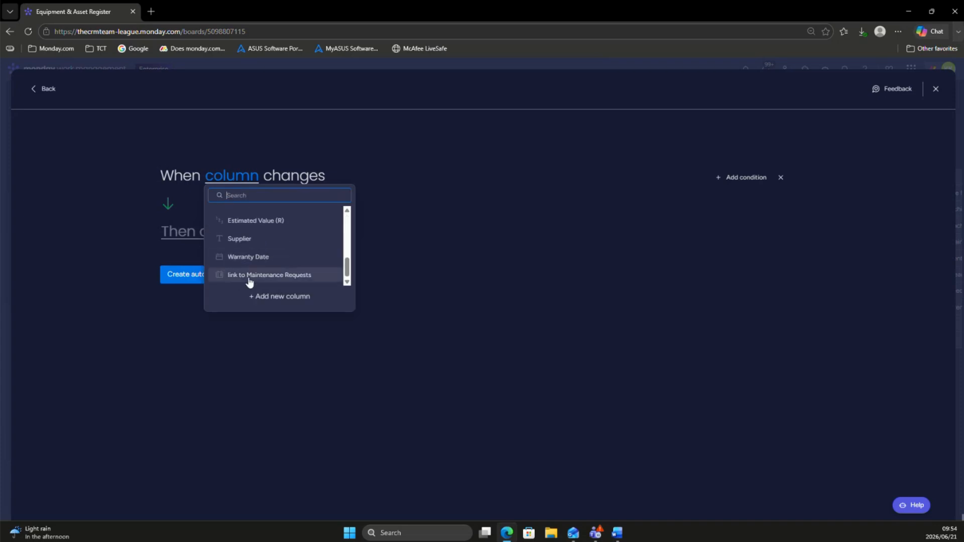
left_click(250, 279)
Step: Make the automation set the item's Condition to Out of Service, create it, and return to the board
left_click(233, 232)
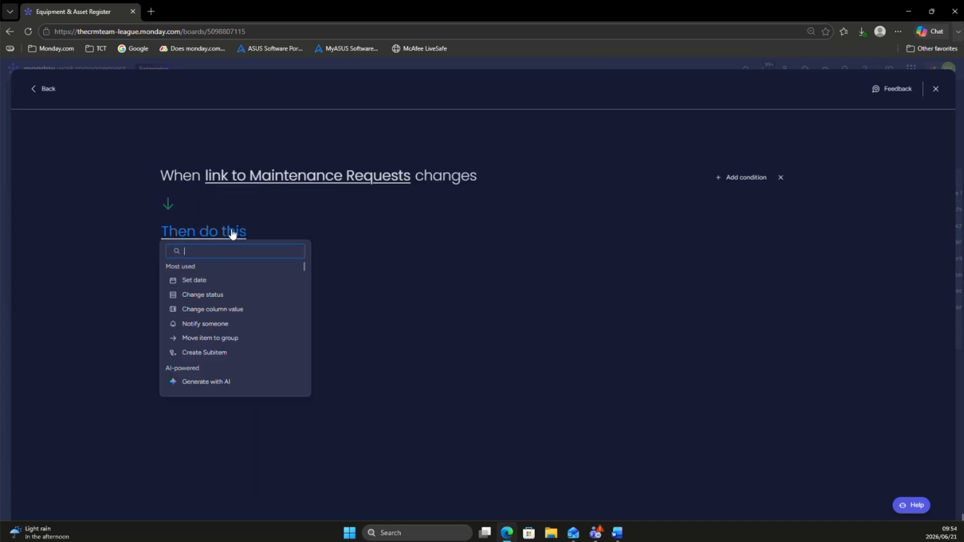
left_click(224, 300)
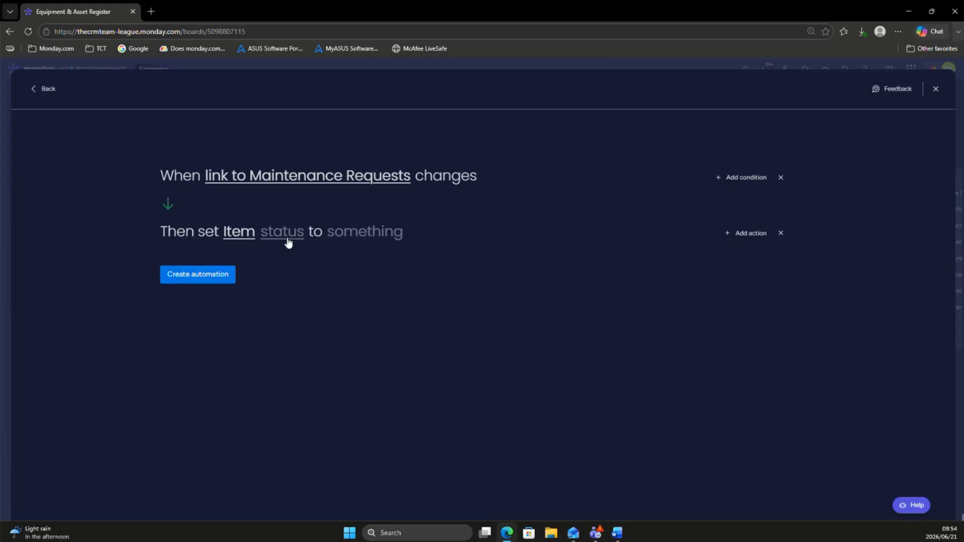
left_click(288, 242)
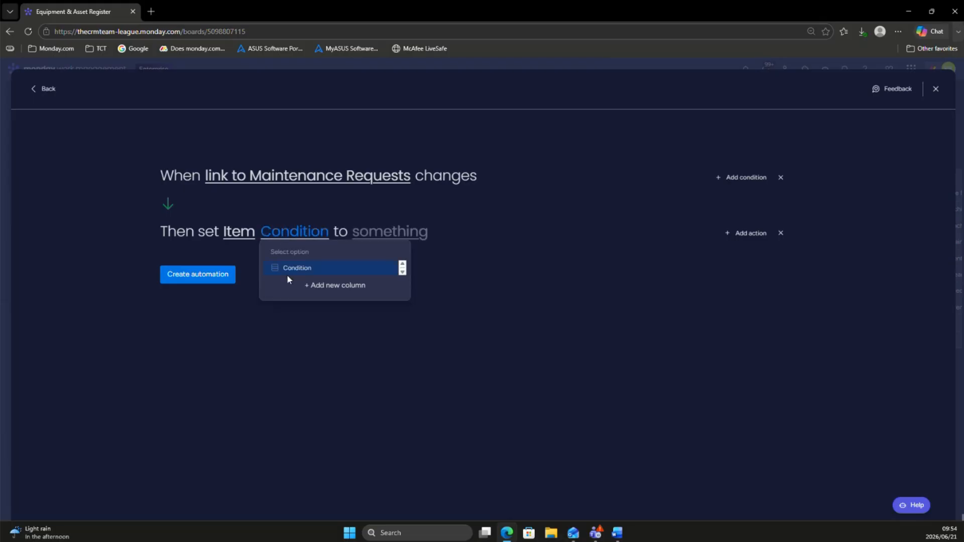
left_click(286, 272)
left_click(385, 234)
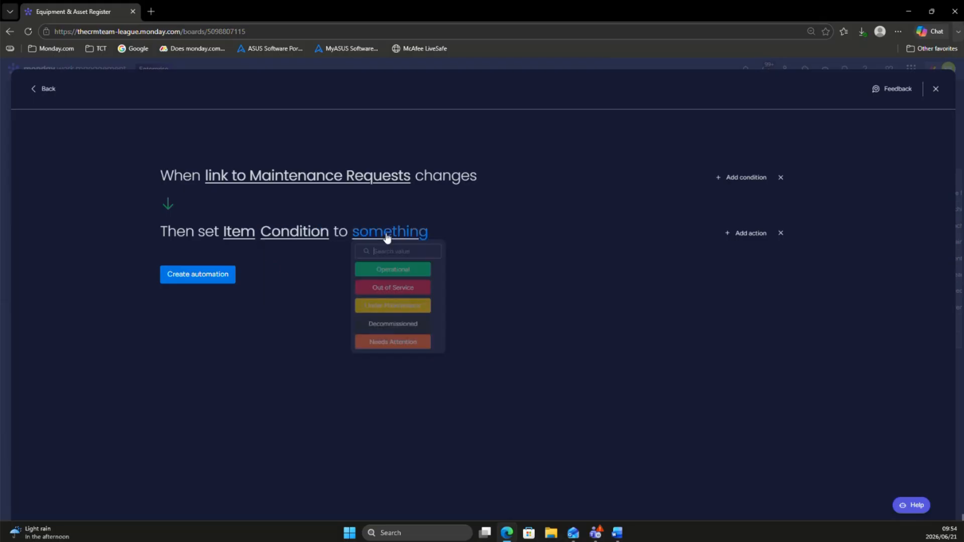
left_click(394, 289)
left_click(184, 277)
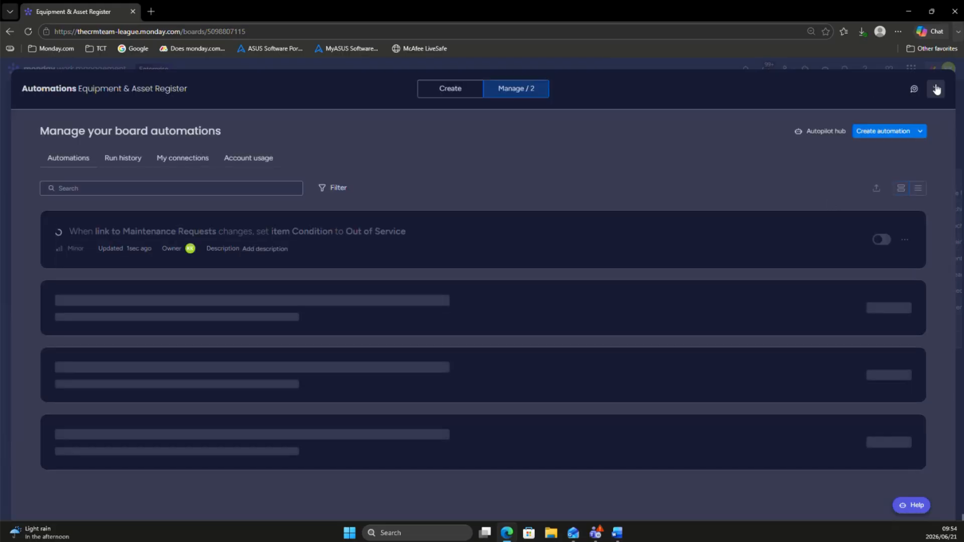
left_click(936, 89)
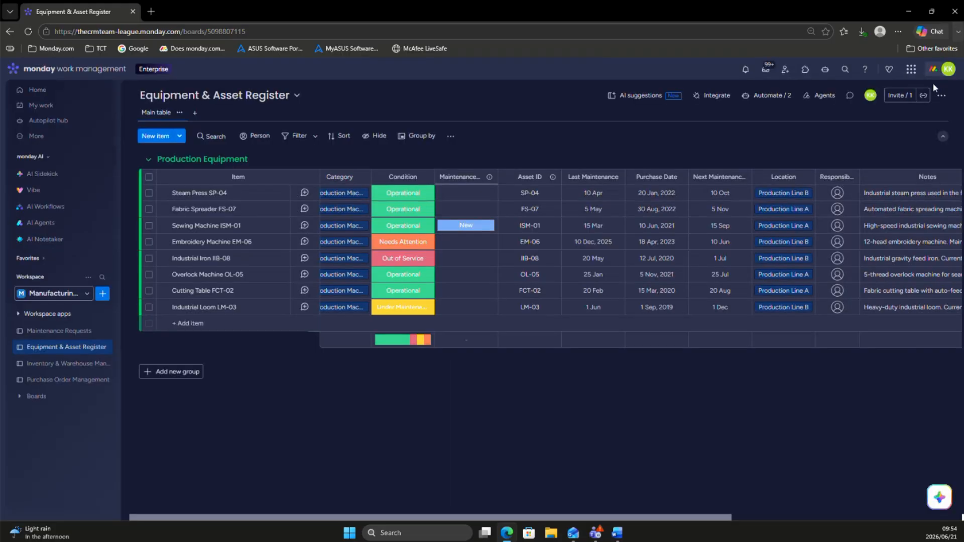
Step: Compare the Cutting Table FCT-02 item in the Equipment & Asset Register with the Asset / Equipment labels in Maintenance Requests
left_click(36, 332)
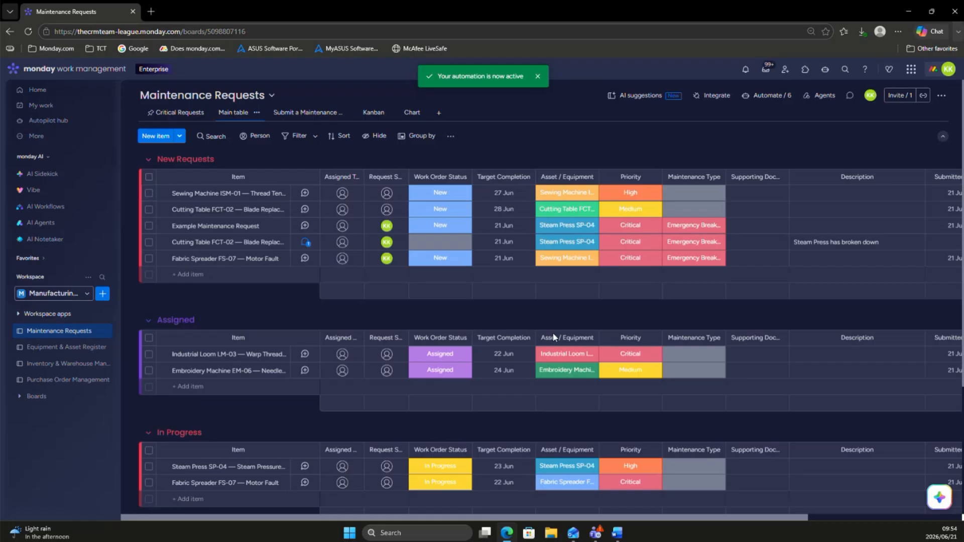
scroll(731, 282, "right", 4)
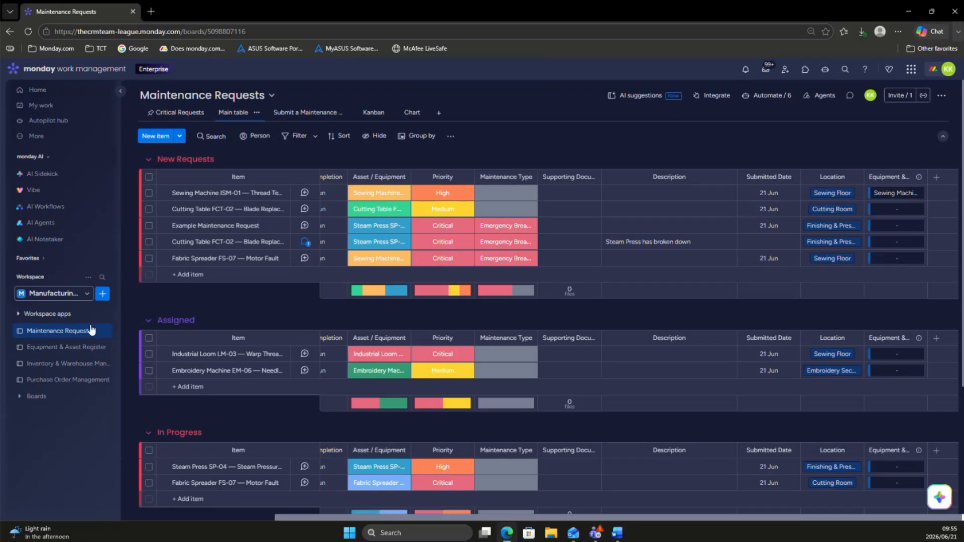
left_click(62, 353)
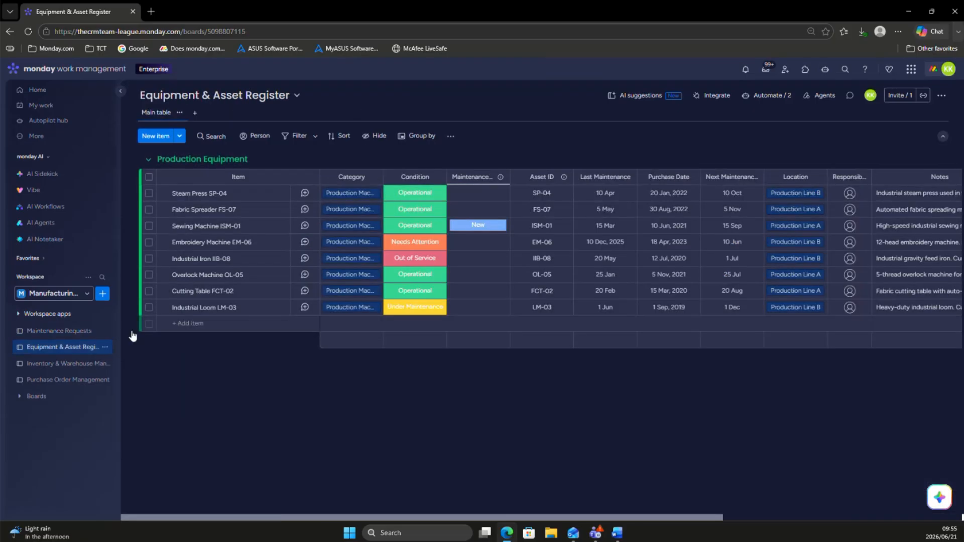
left_click(198, 292)
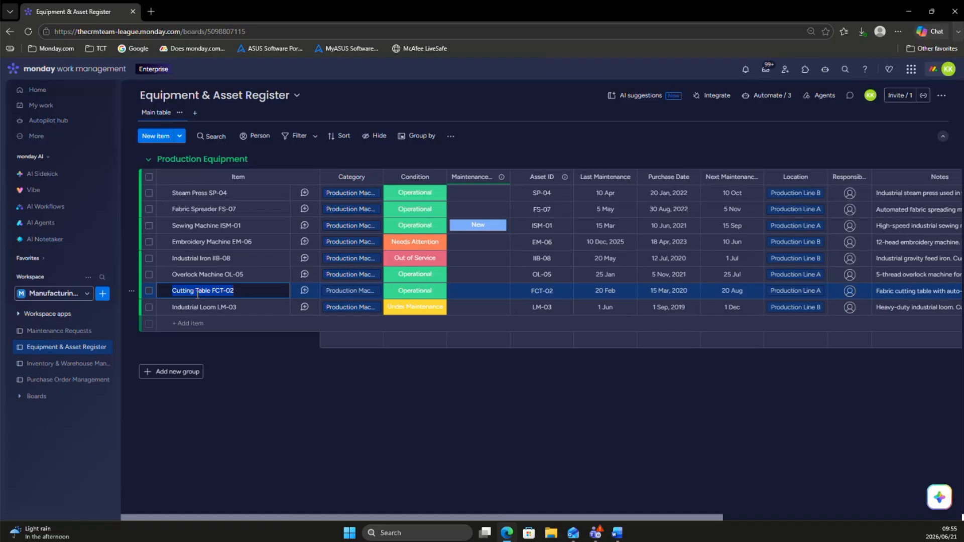
left_click(61, 332)
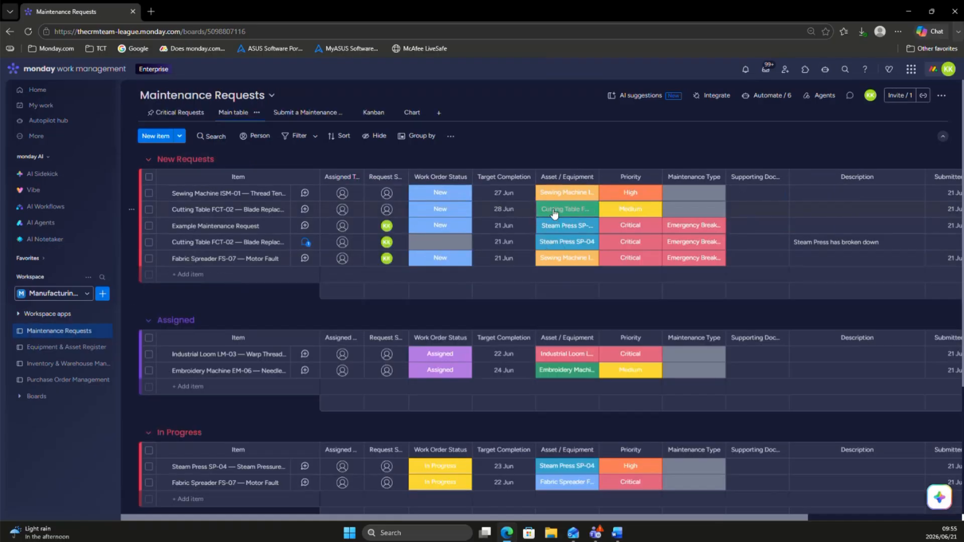
left_click(554, 213)
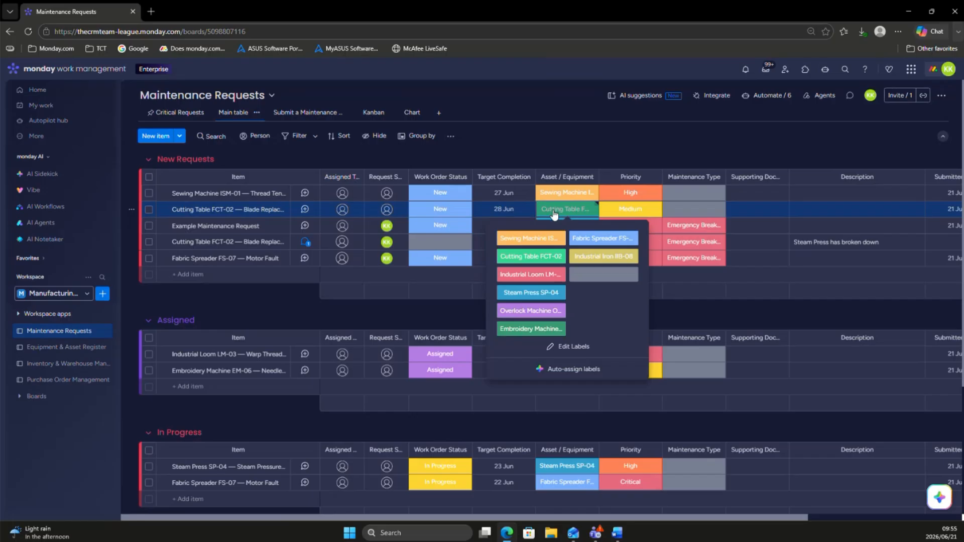
left_click(471, 118)
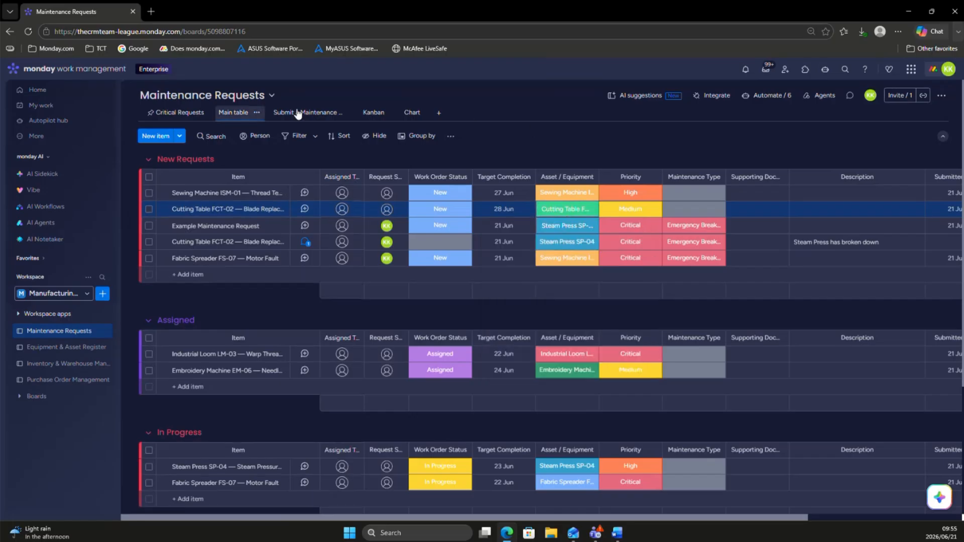
Step: Copy the link of the Submit a Maintenance Request form and open the form in a new browser tab
left_click(300, 114)
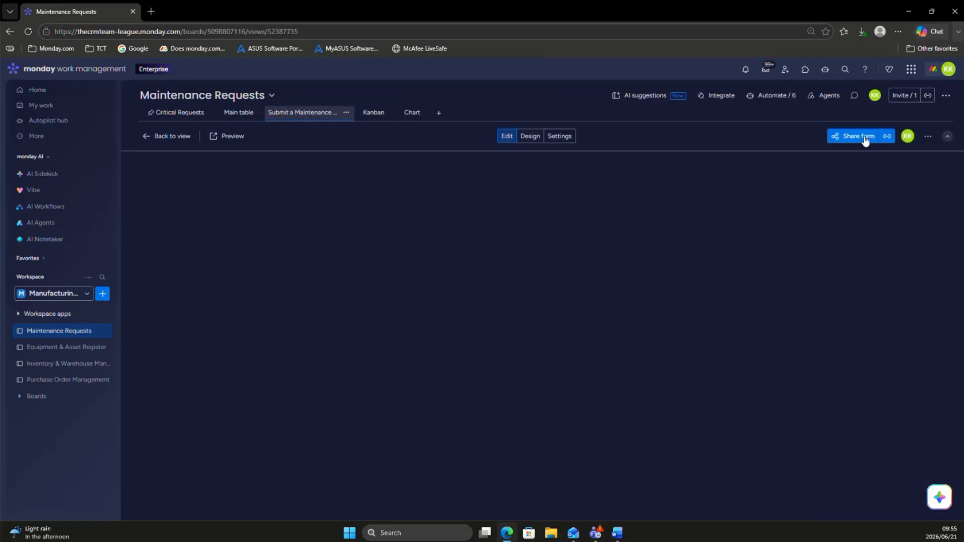
left_click(886, 137)
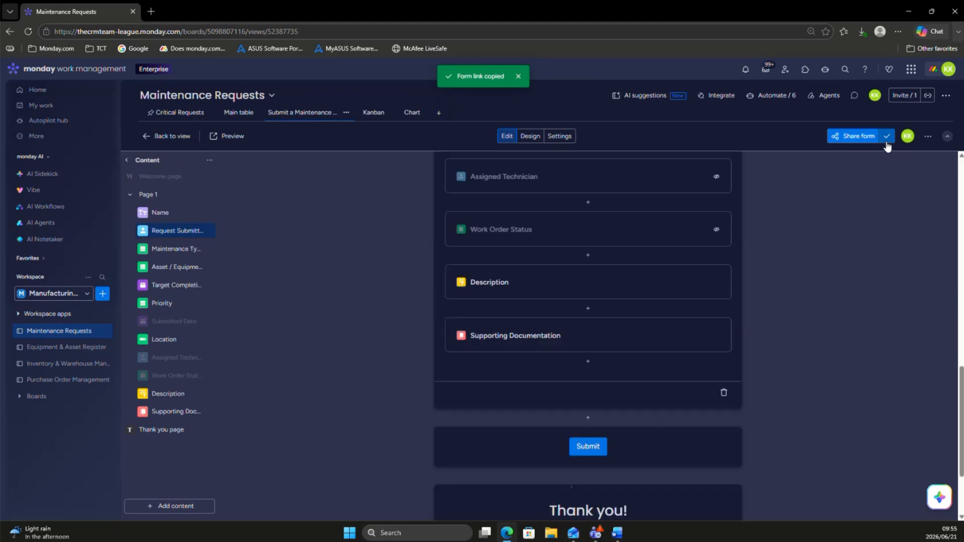
left_click(153, 13)
key("ctrl+v")
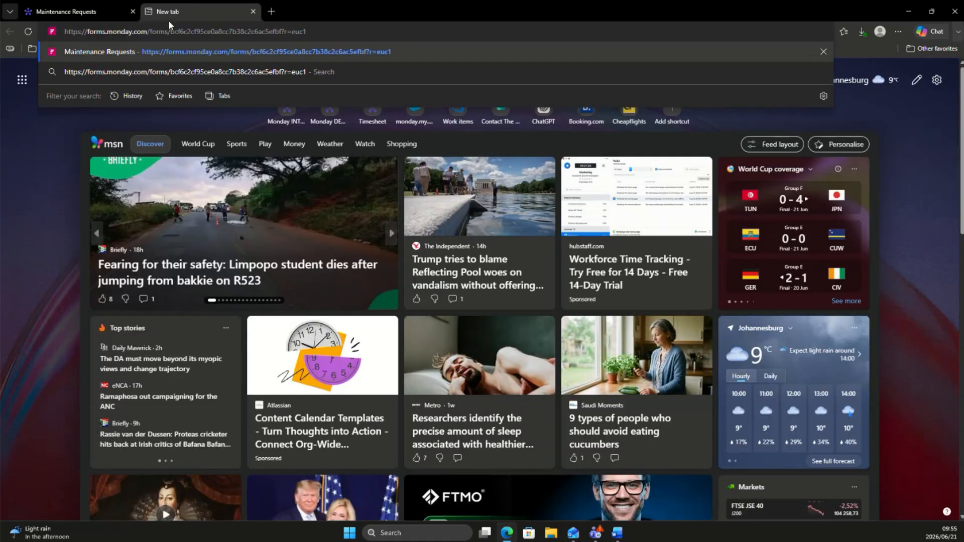
key("Return")
Step: Copy the Cutting Table FCT-02 item name from the Equipment & Asset Register and name the form request "Cutting Table FCT-02 - breakdown"
left_click(66, 7)
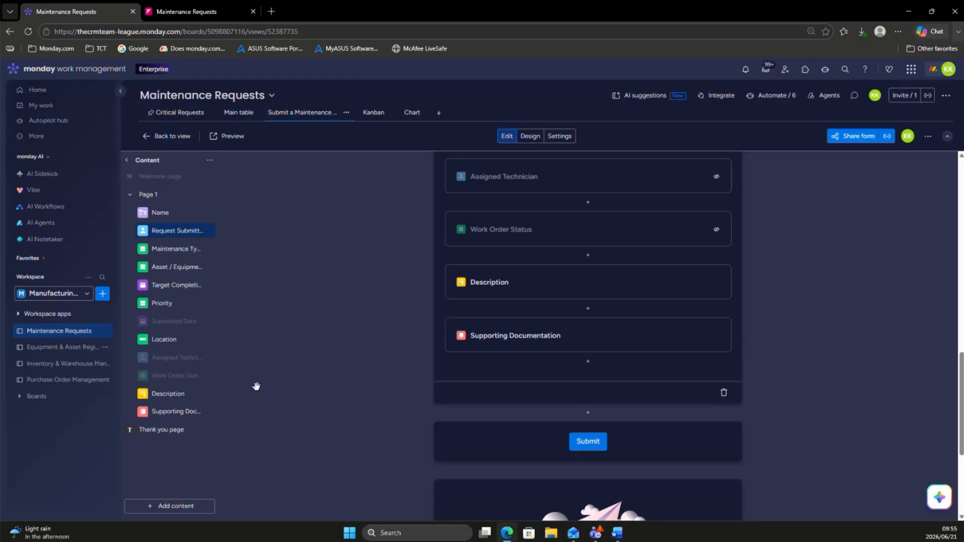
left_click(40, 349)
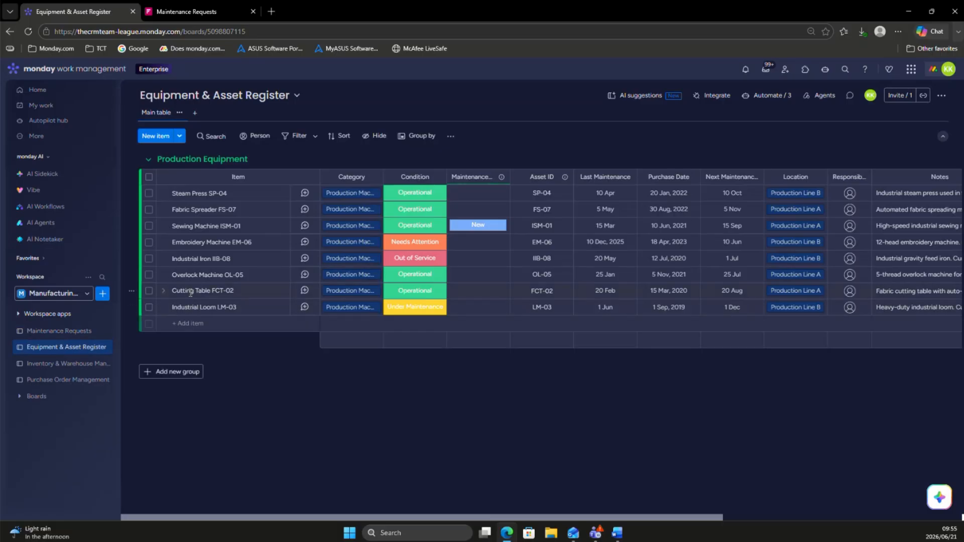
left_click(190, 291)
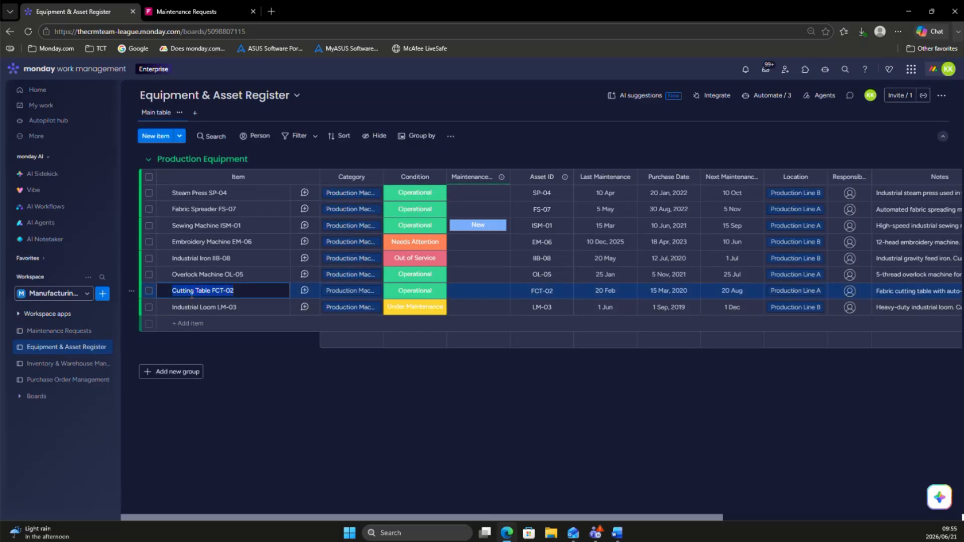
left_click(229, 11)
left_click(383, 194)
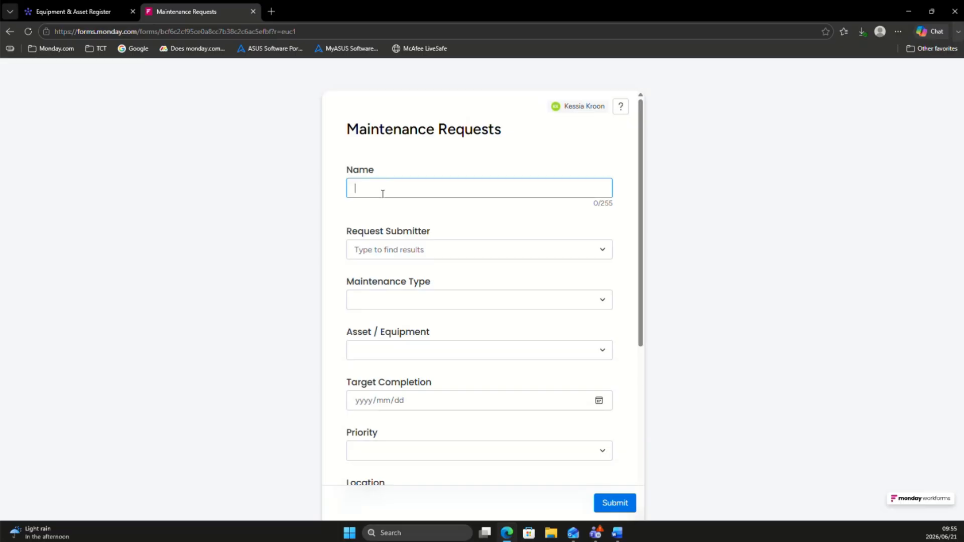
key("ctrl+v")
type("- break")
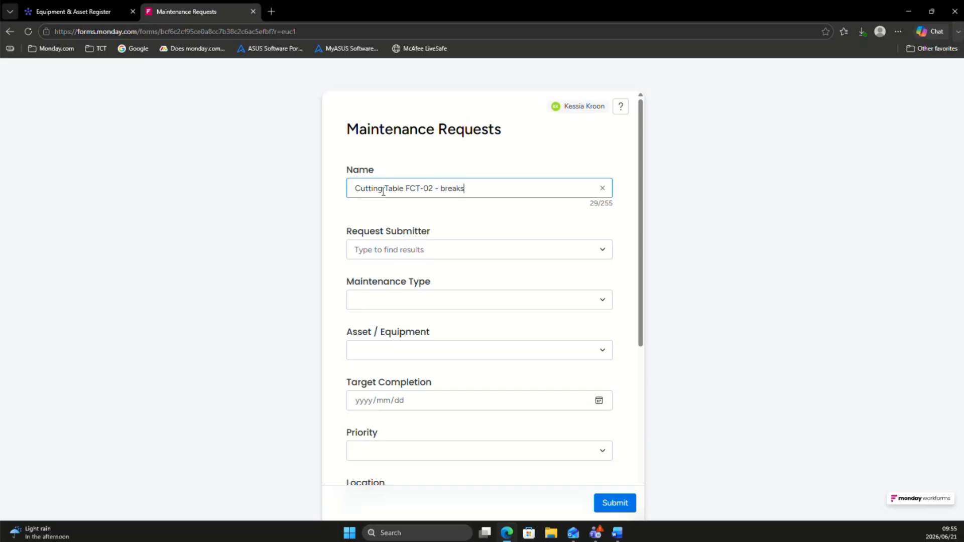
type("don")
key("BackSpace")
type("wn")
Step: Choose a request submitter, the maintenance type Emergency Breakdown and the asset Cutting Table FCT-02 in the form
left_click(400, 251)
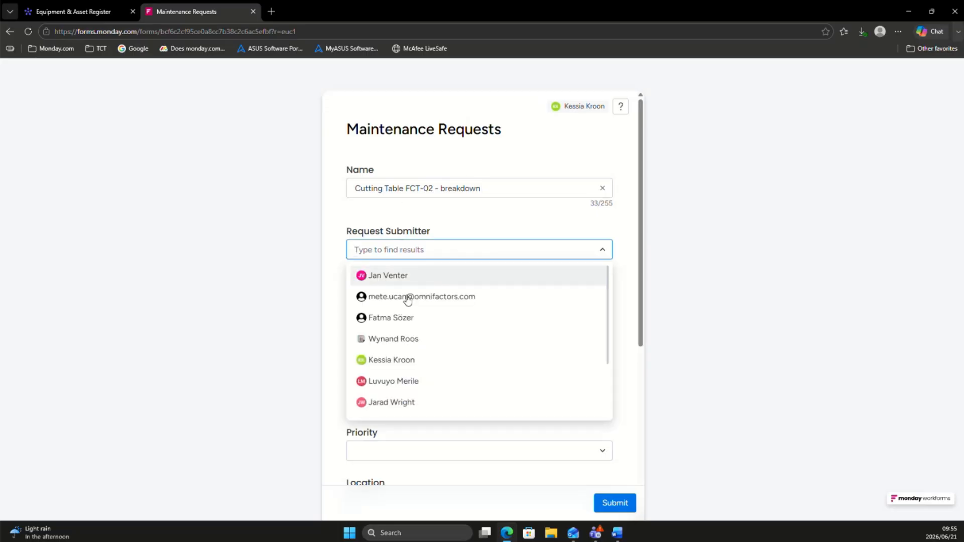
left_click(364, 405)
left_click(444, 229)
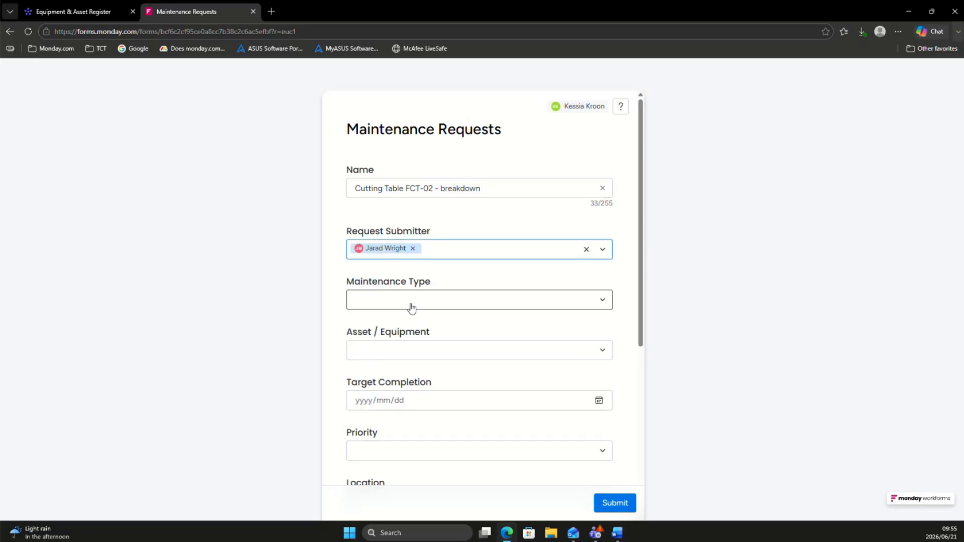
left_click(411, 303)
left_click(394, 345)
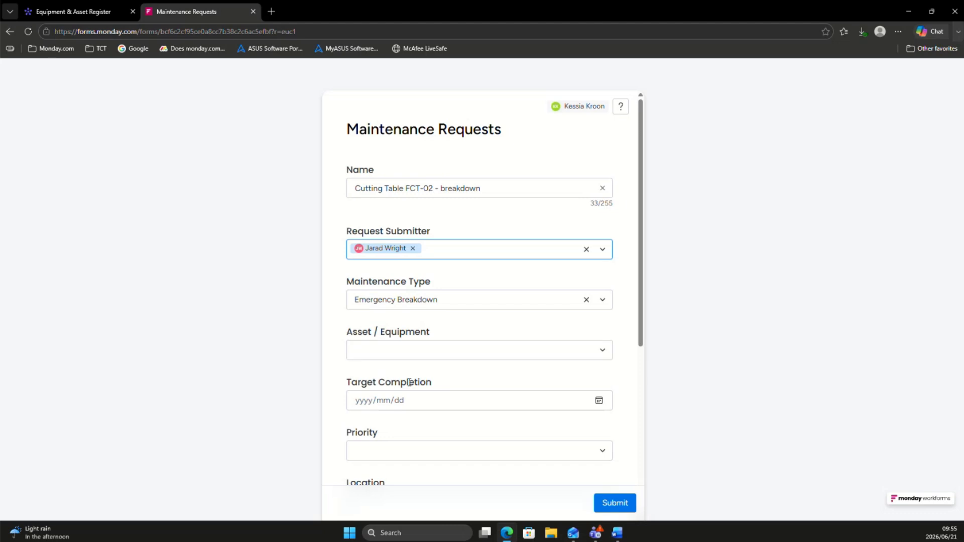
left_click(404, 355)
left_click(413, 213)
Step: Set the request's target completion to 2026/06/22 and its priority to Critical
scroll(407, 384, "down", 1)
left_click(599, 350)
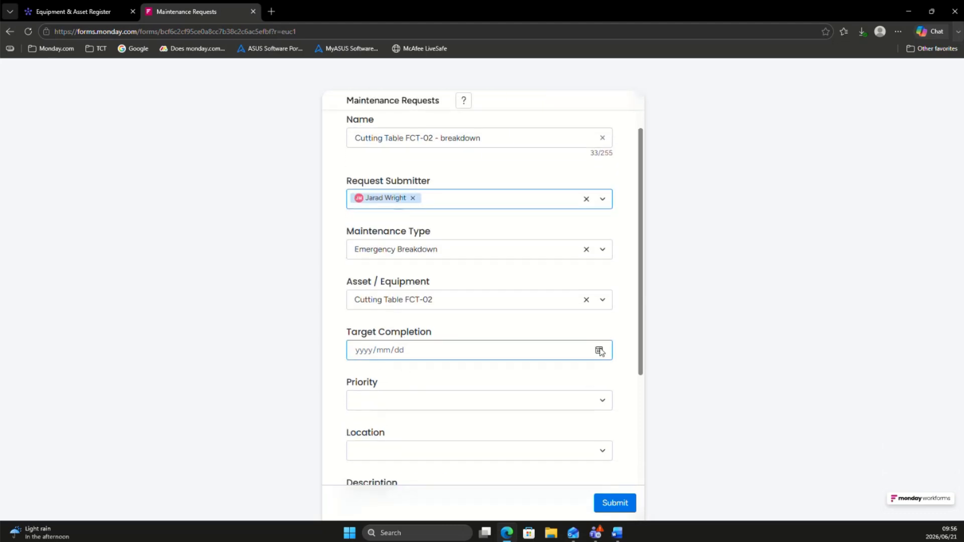
left_click(374, 447)
left_click(419, 405)
left_click(402, 426)
Step: Set the request's location to Cutting Room and submit the form without a description
scroll(407, 396, "down", 2)
scroll(407, 393, "down", 1)
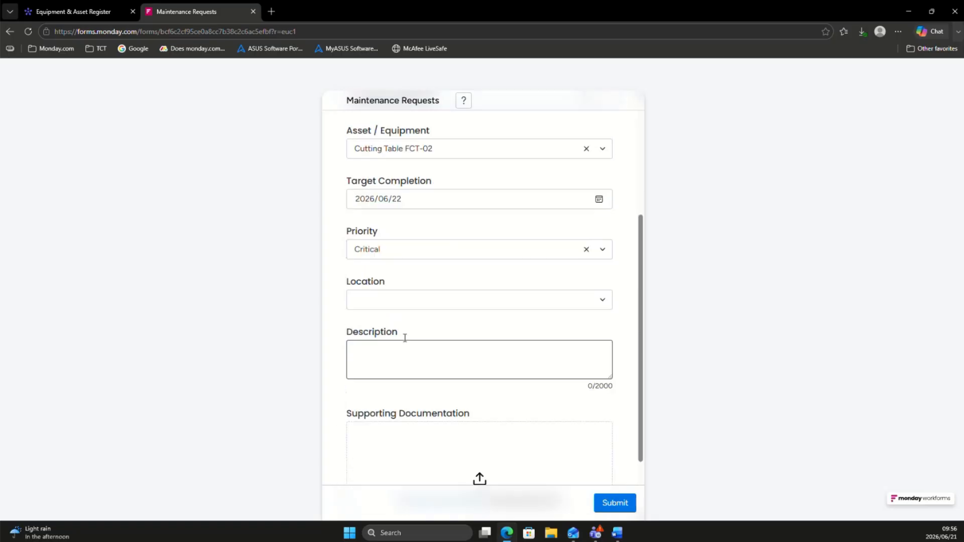
left_click(415, 305)
left_click(406, 327)
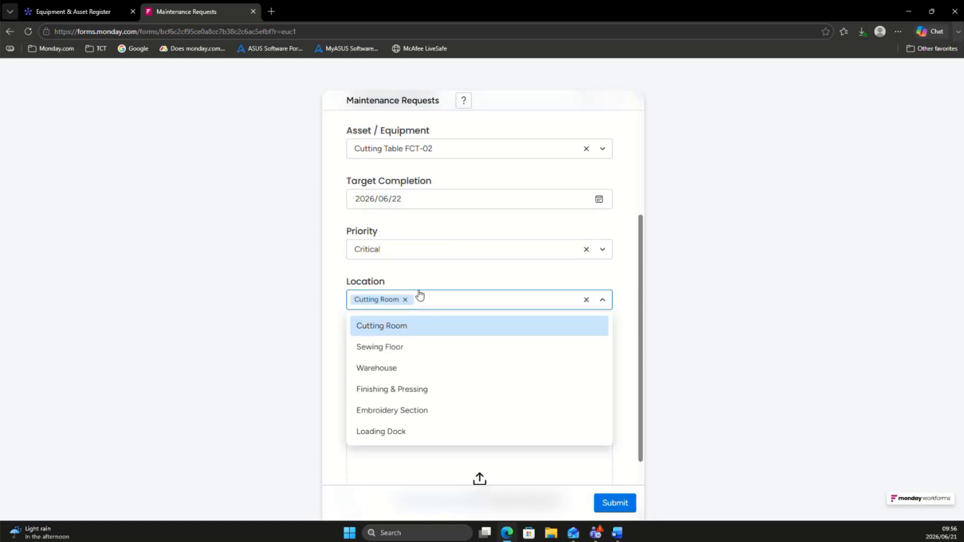
left_click(423, 299)
left_click(415, 356)
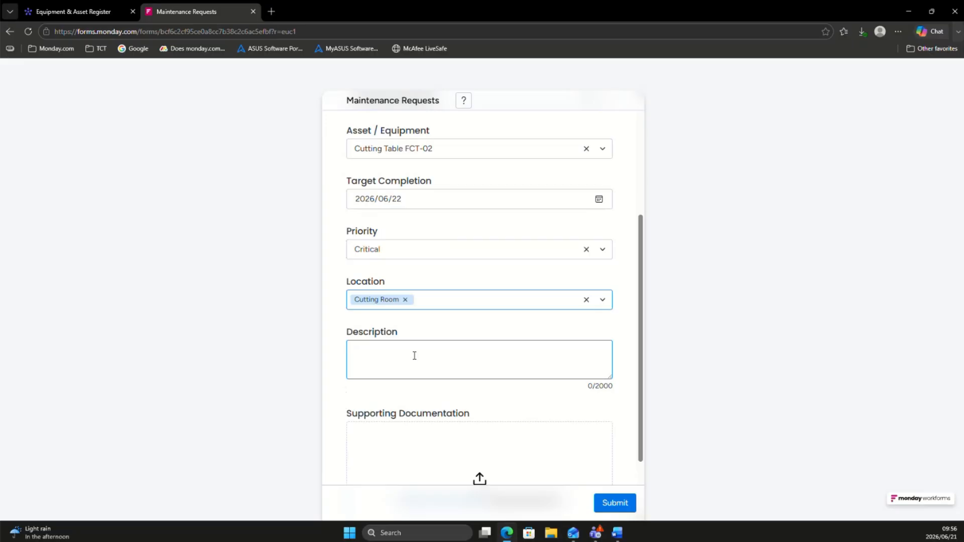
scroll(412, 413, "down", 2)
left_click(613, 507)
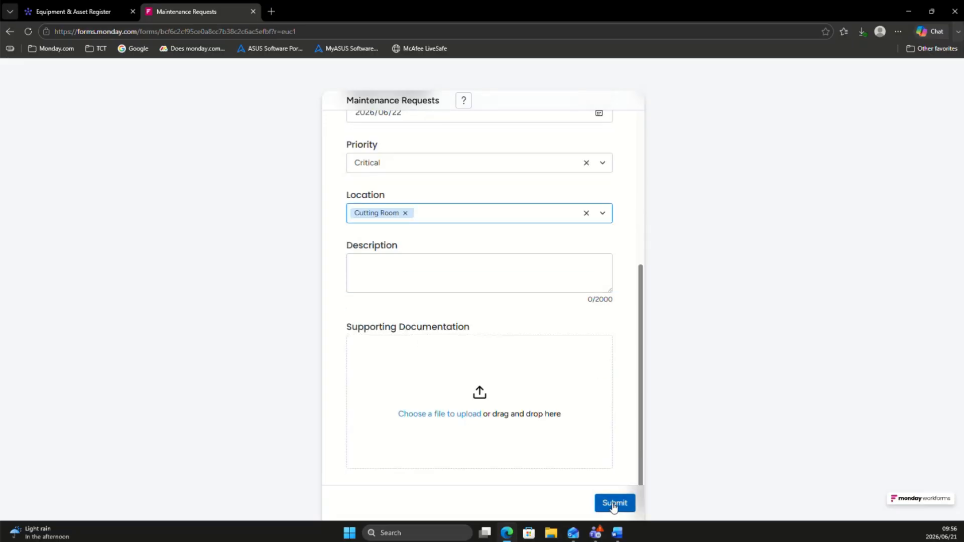
Step: Check the new request's asset link in the Maintenance Requests main table and the Cutting Table FCT-02 row in the Equipment & Asset Register
left_click(73, 14)
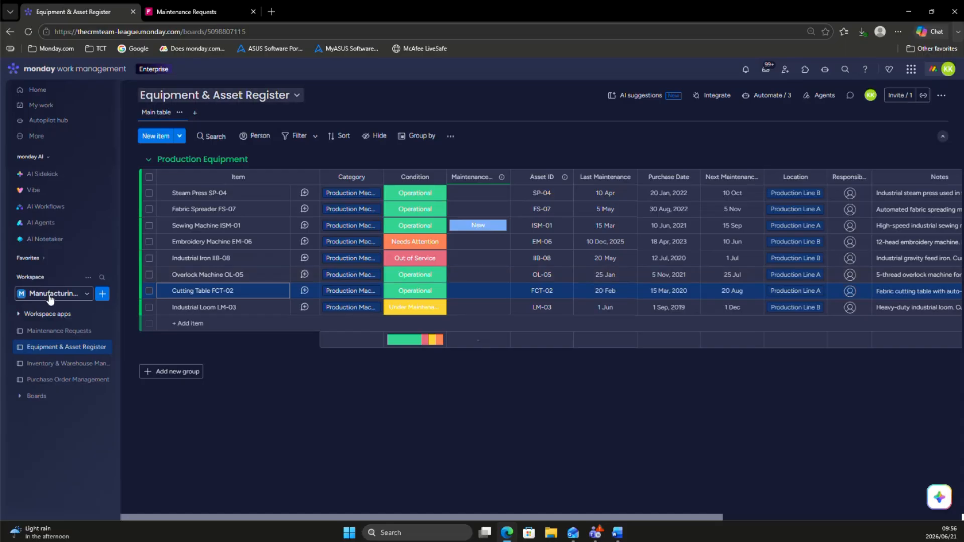
left_click(52, 332)
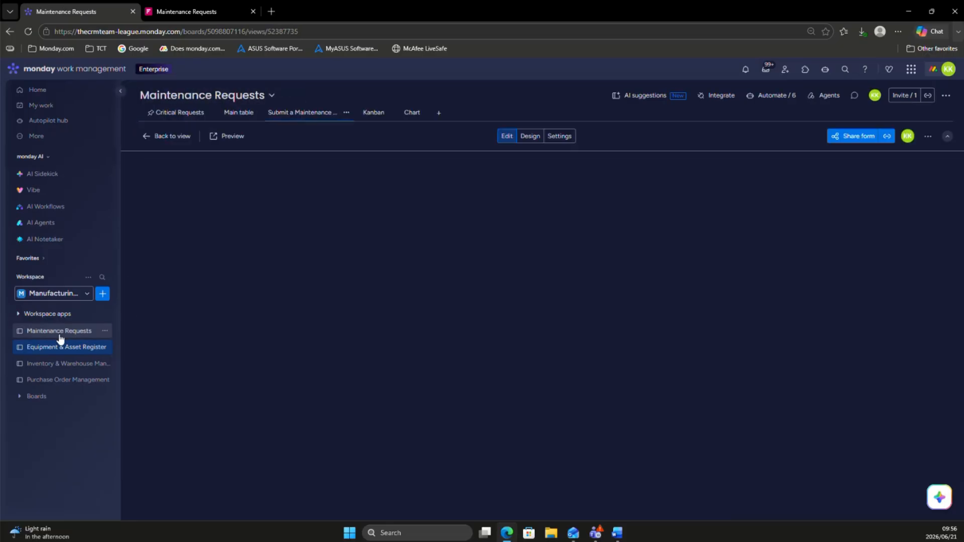
left_click(254, 113)
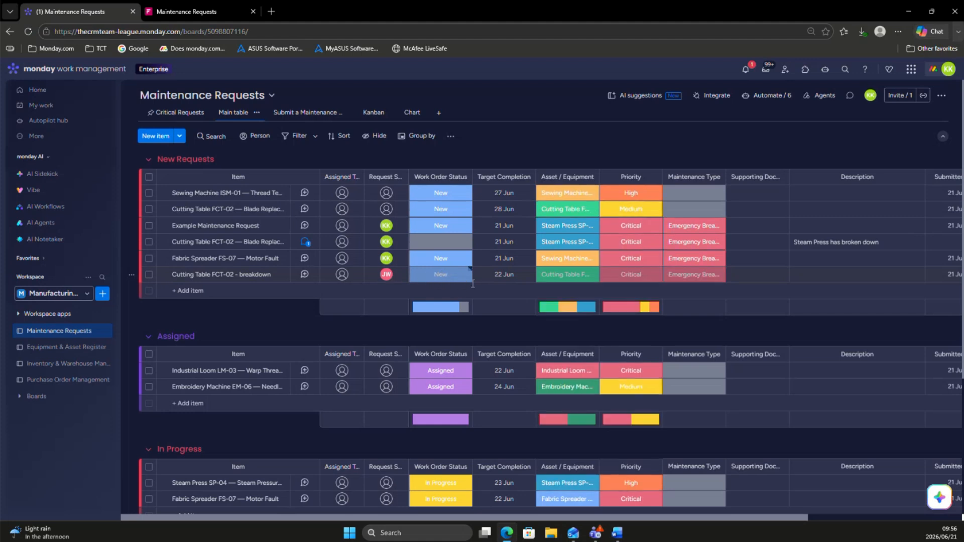
scroll(598, 298, "right", 3)
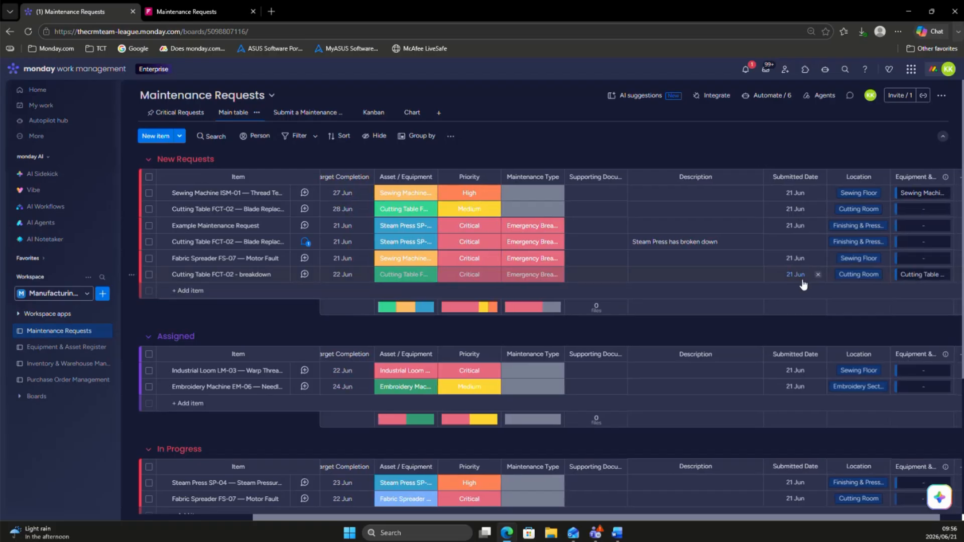
scroll(801, 277, "right", 1)
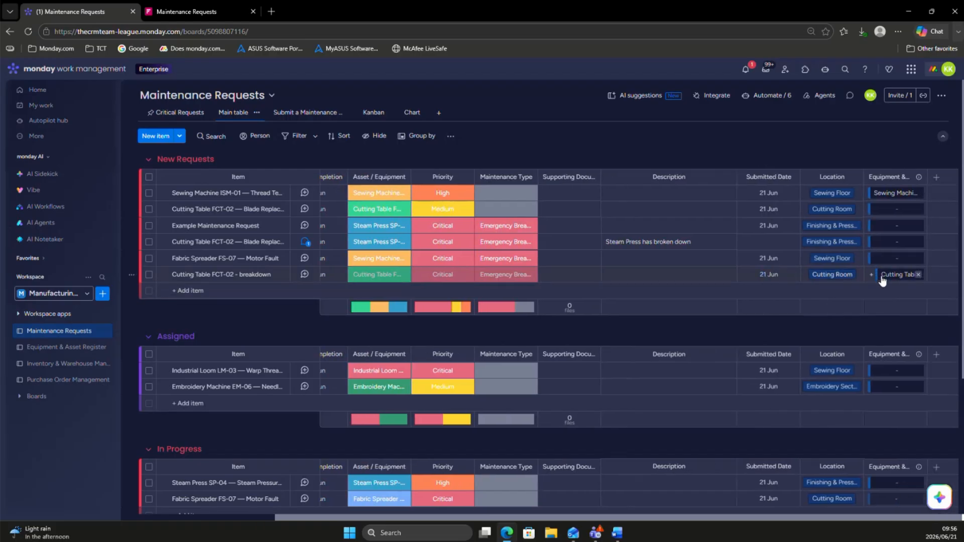
left_click(36, 348)
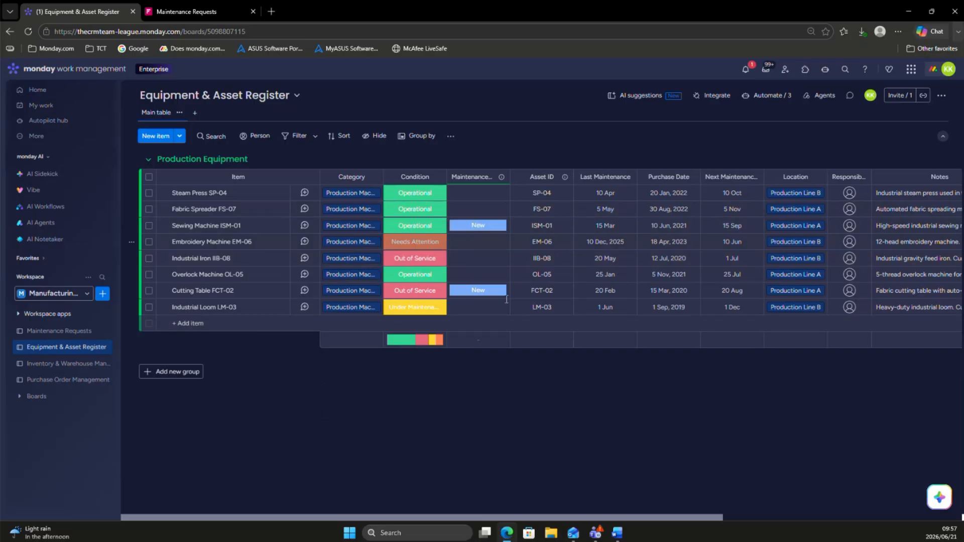
Step: Set the work order status of the Cutting Table FCT-02 - breakdown request to In Progress and check its mirrored status in the Equipment & Asset Register
left_click(35, 332)
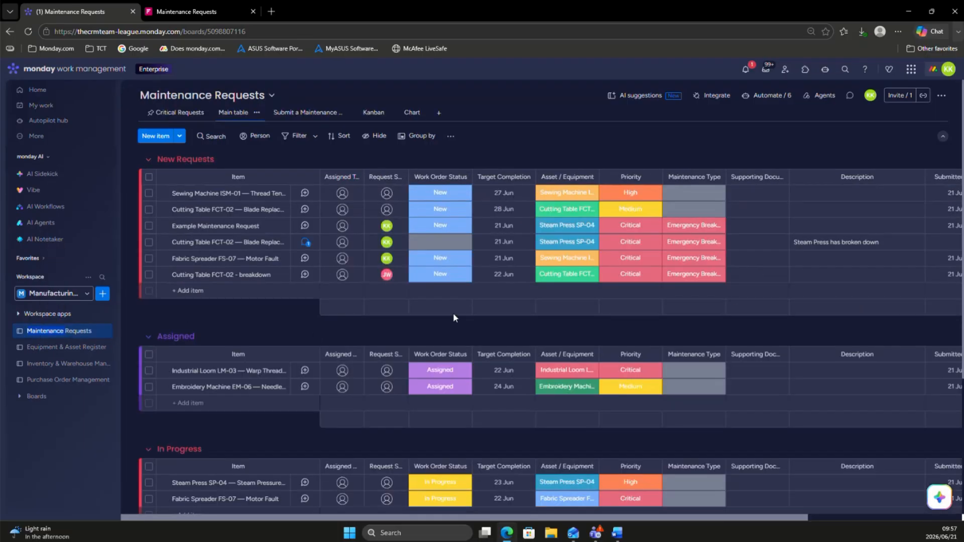
left_click(442, 279)
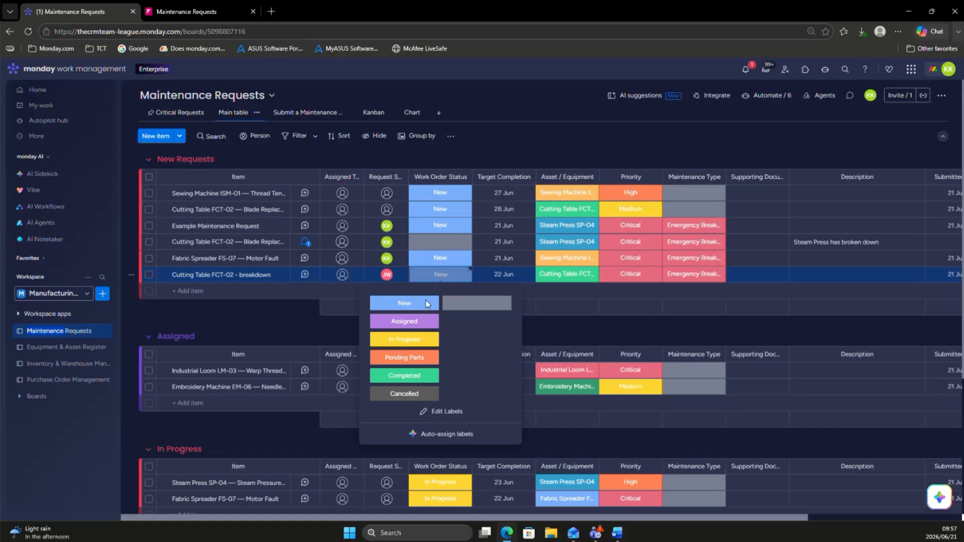
left_click(386, 338)
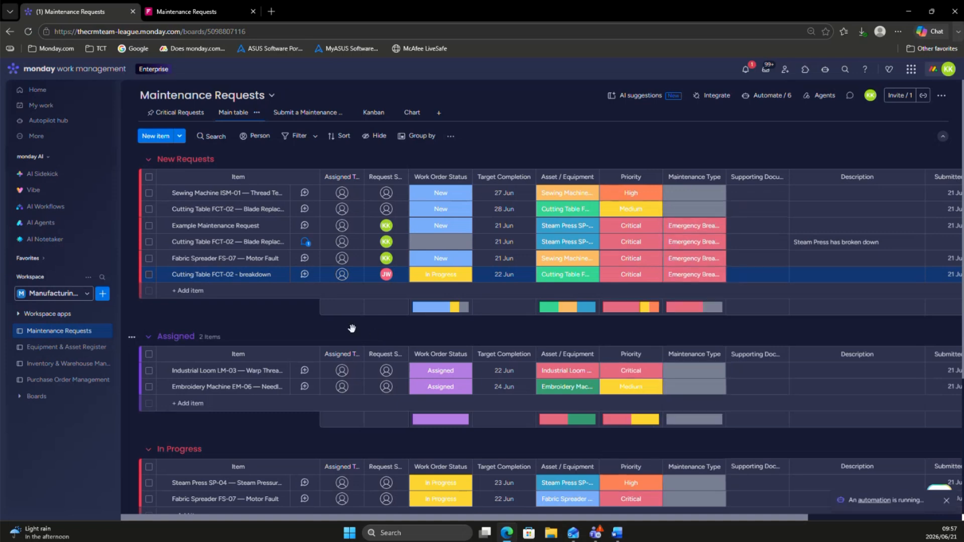
scroll(352, 337, "down", 3)
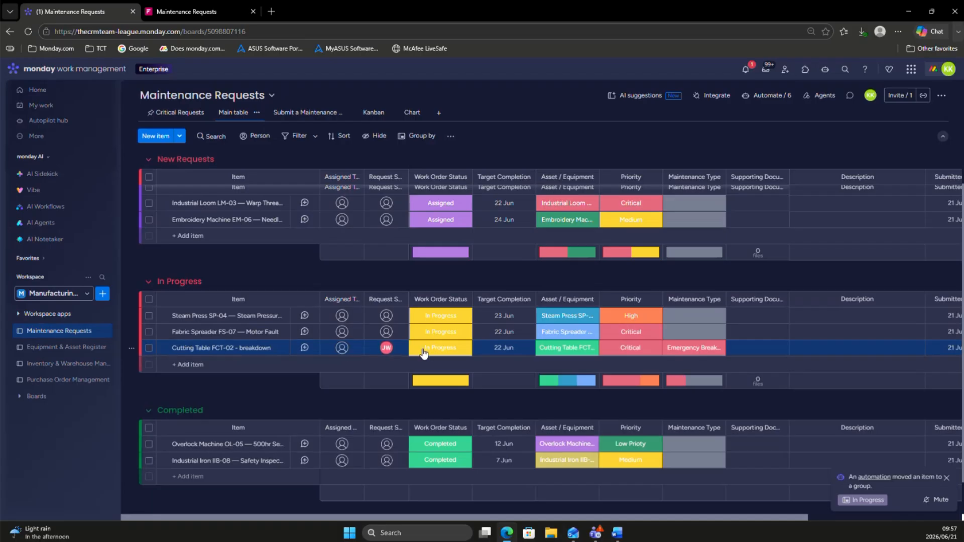
left_click(42, 352)
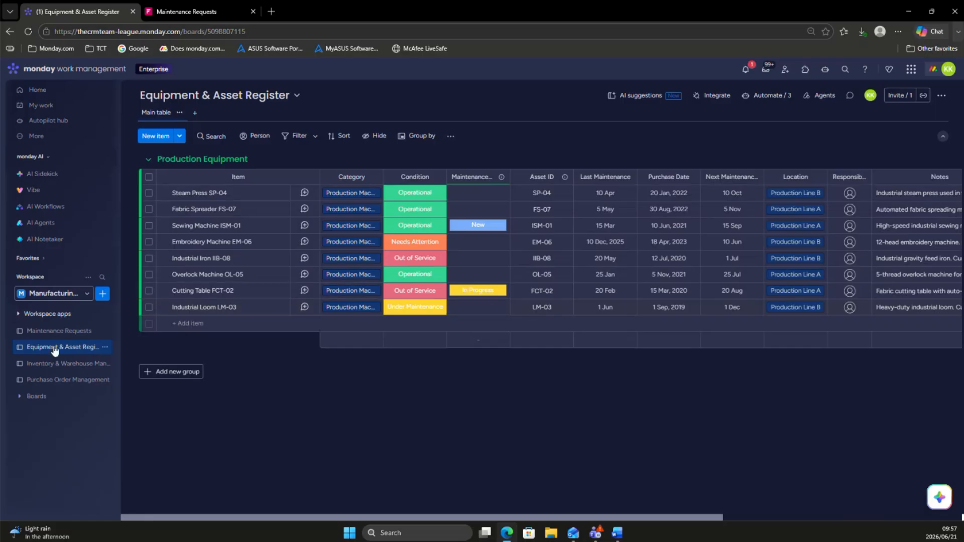
Step: Search the Column Center for AI columns from the Maintenance Requests board and examine the AI-powered options without adding any
left_click(42, 335)
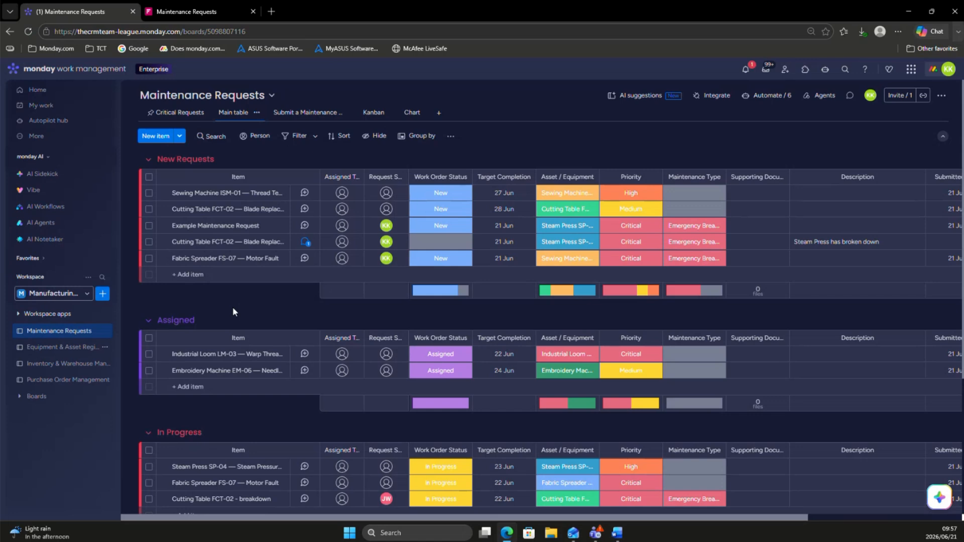
scroll(485, 202, "right", 5)
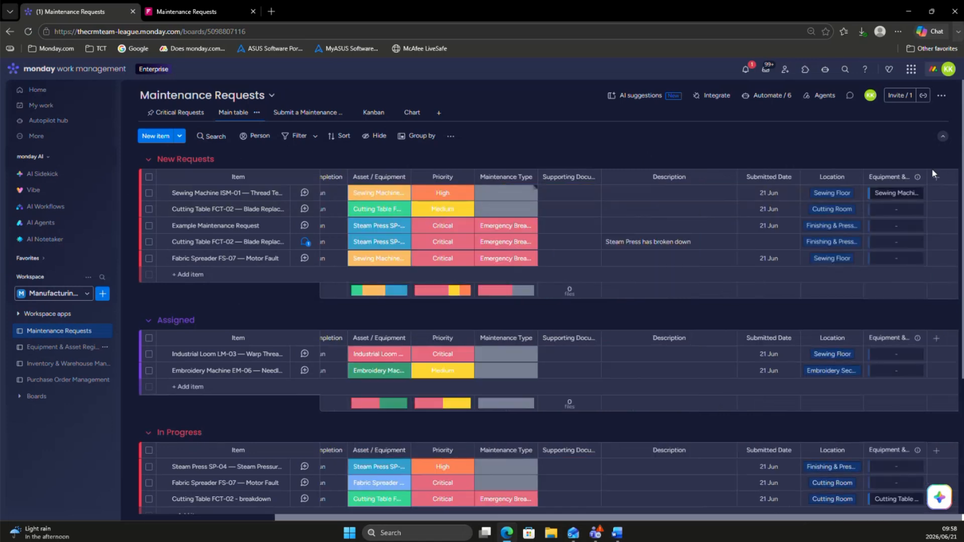
left_click(934, 178)
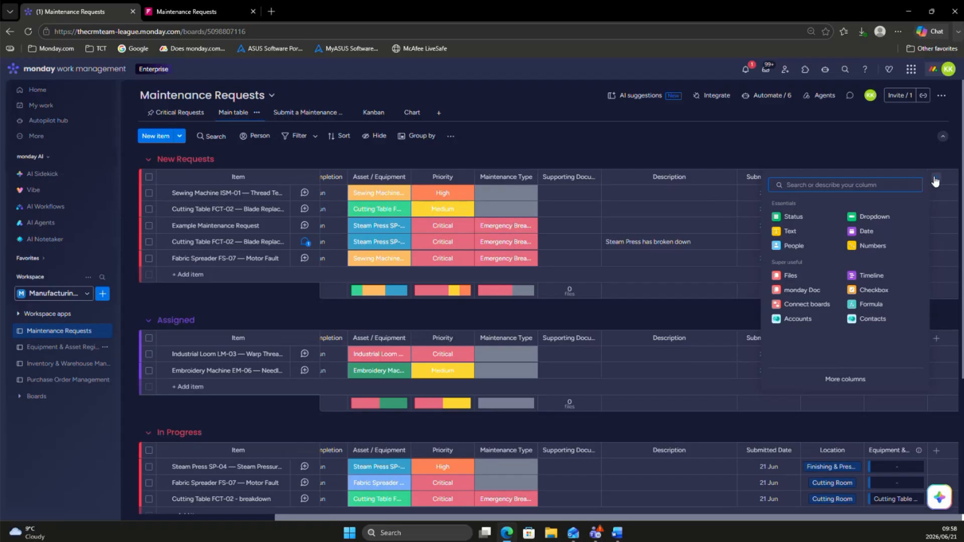
left_click(832, 384)
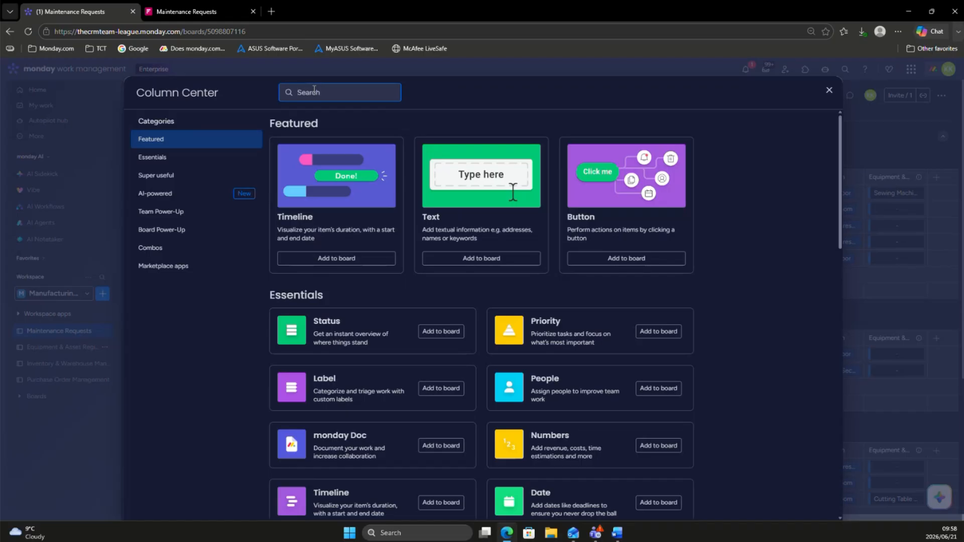
type("A")
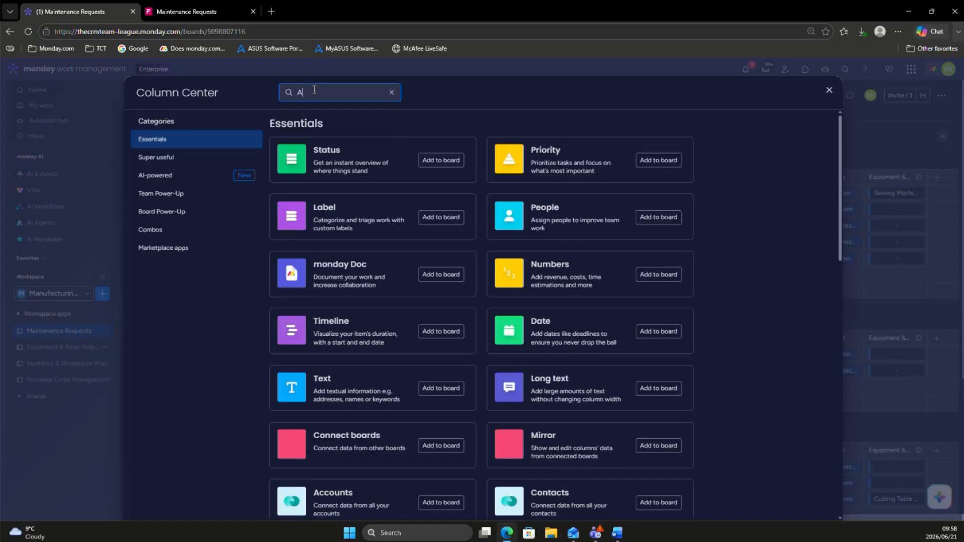
type("I")
scroll(462, 285, "down", 2)
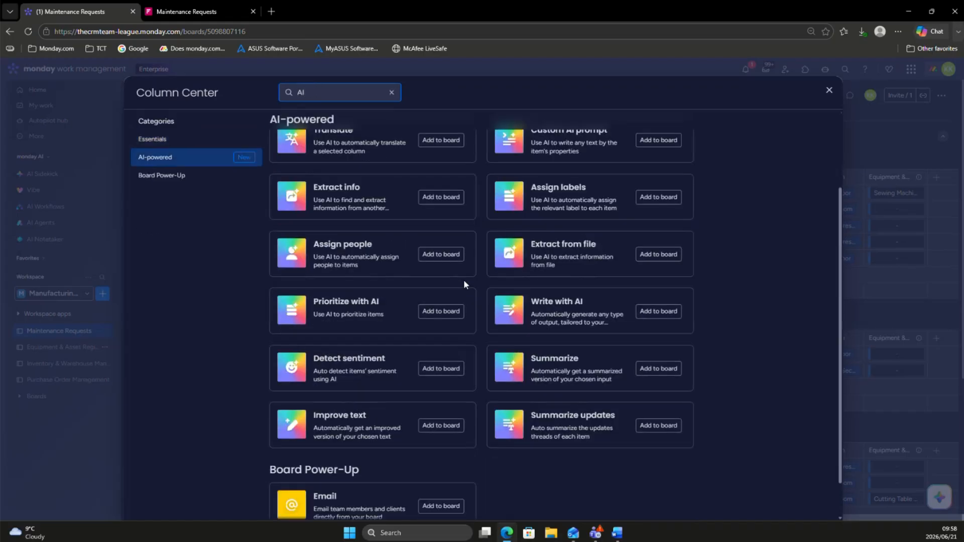
scroll(462, 276, "up", 1)
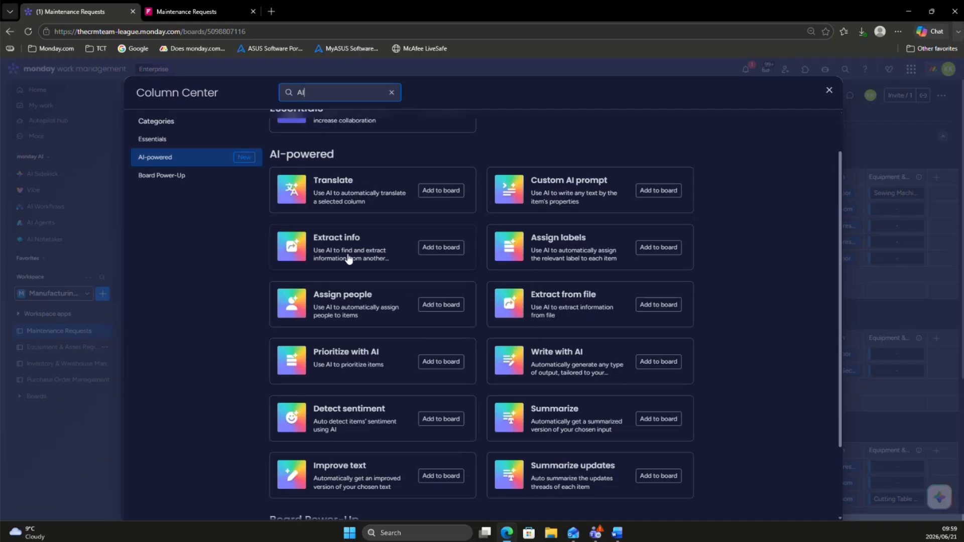
left_click(828, 91)
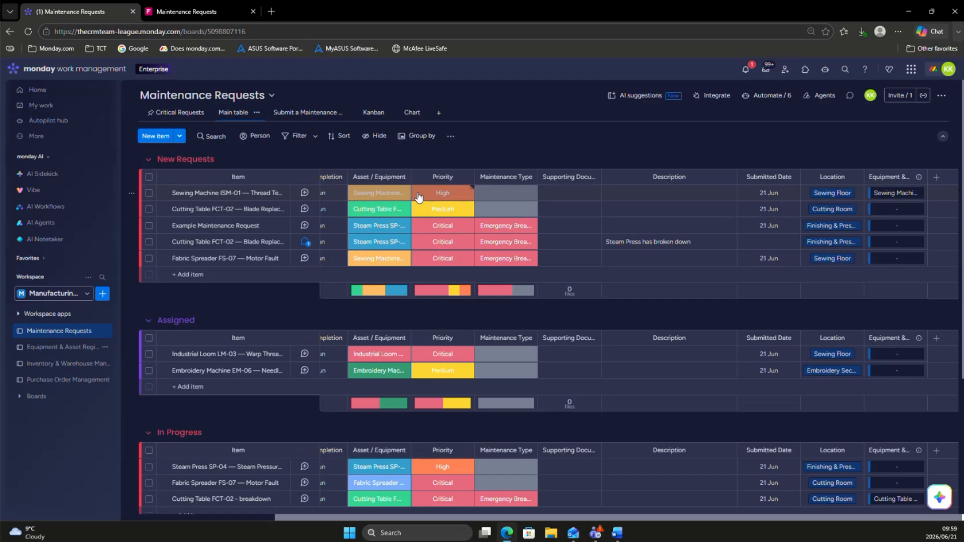
Step: Start AI auto-assignment of people for the Assigned Technician column, basing it on the Asset / Equipment column
scroll(418, 197, "left", 5)
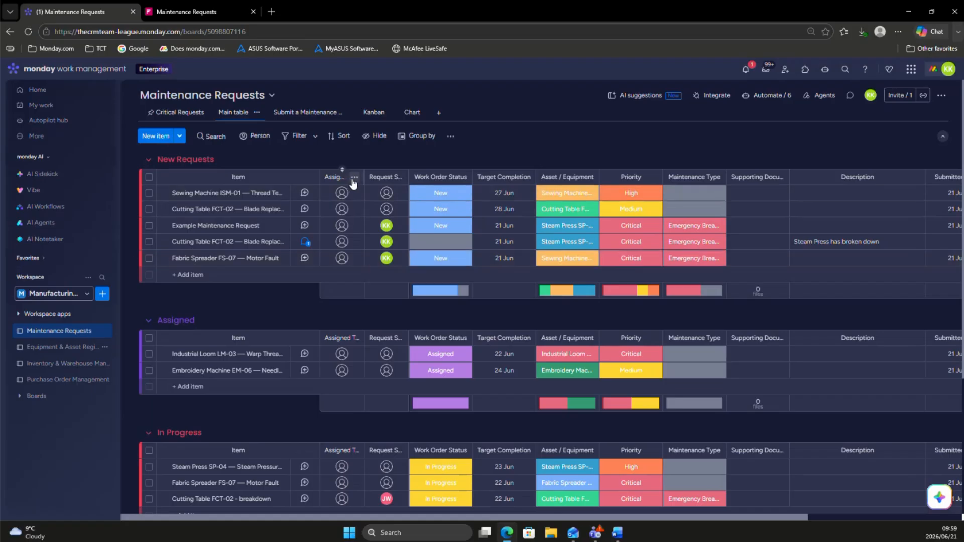
left_click(354, 178)
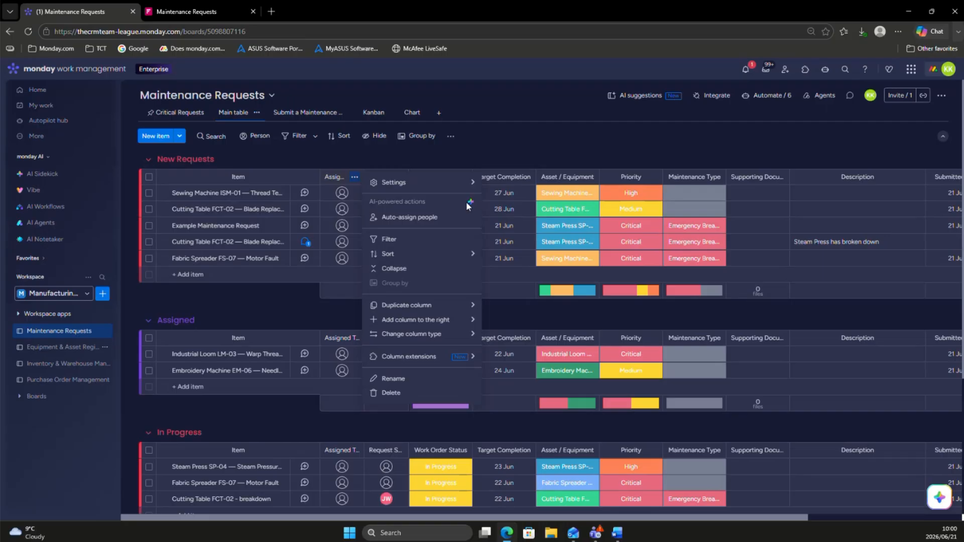
left_click(387, 218)
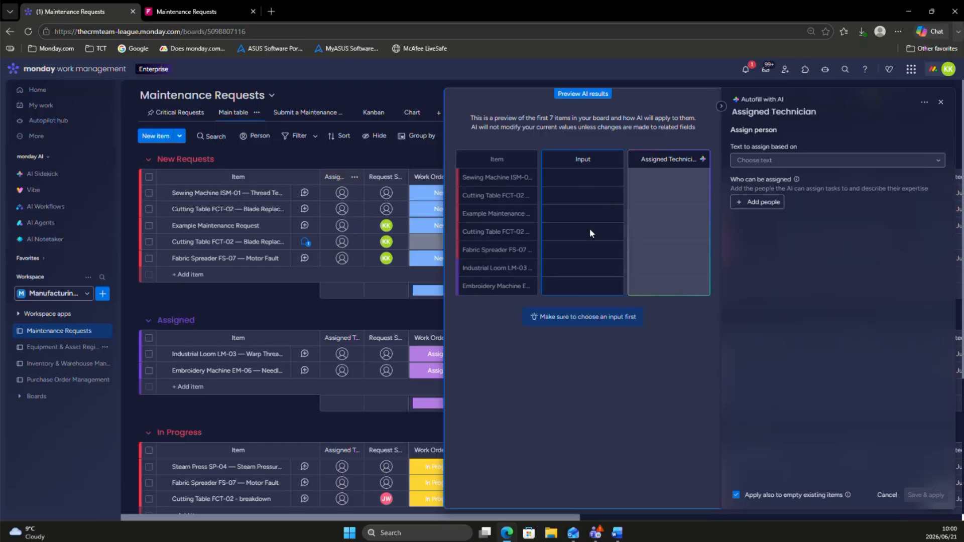
left_click(821, 167)
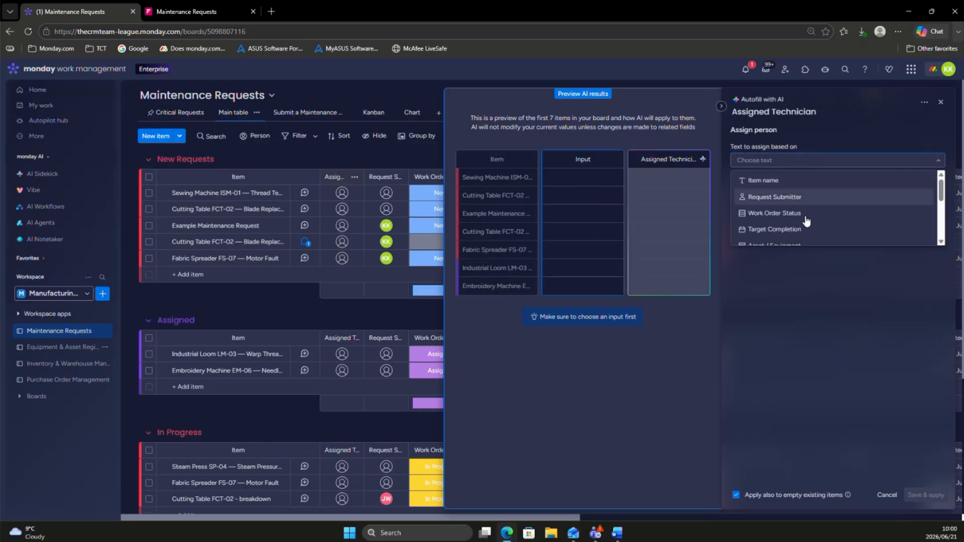
scroll(806, 221, "down", 1)
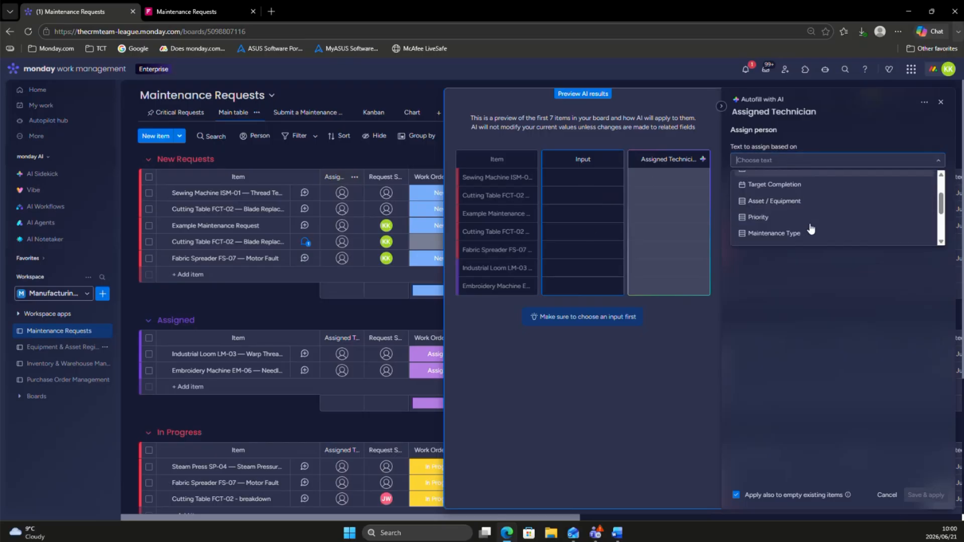
left_click(774, 196)
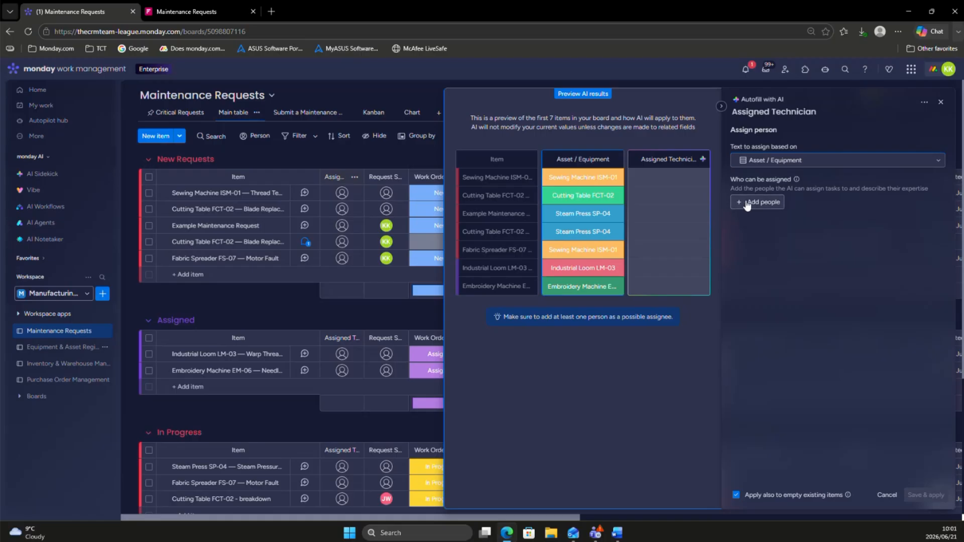
Step: Add three team members as possible assignees for the Assigned Technician autofill
left_click(746, 203)
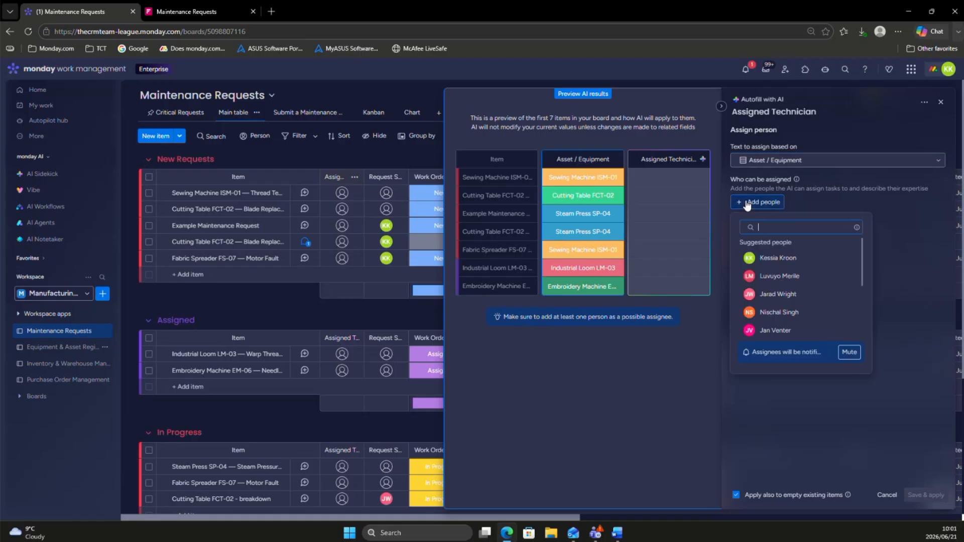
left_click(787, 260)
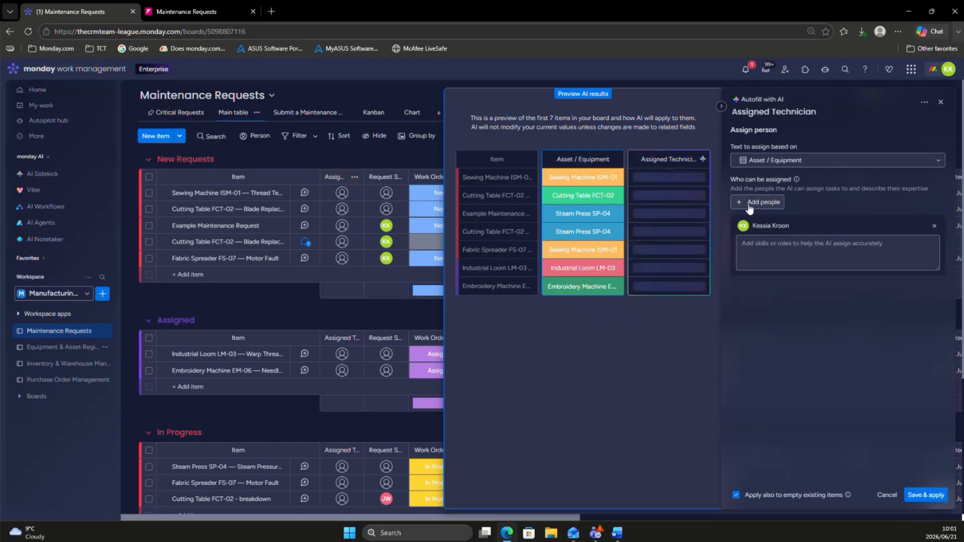
left_click(748, 203)
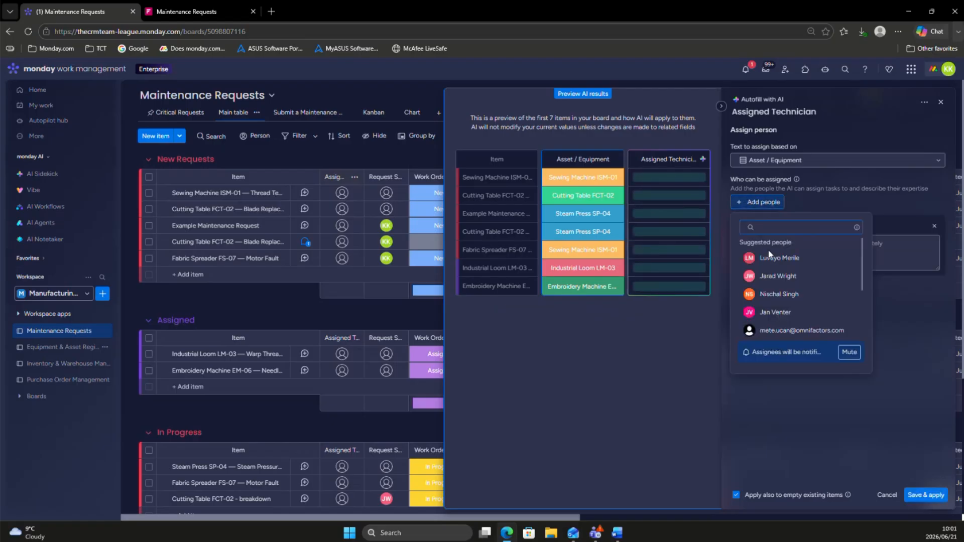
left_click(774, 281)
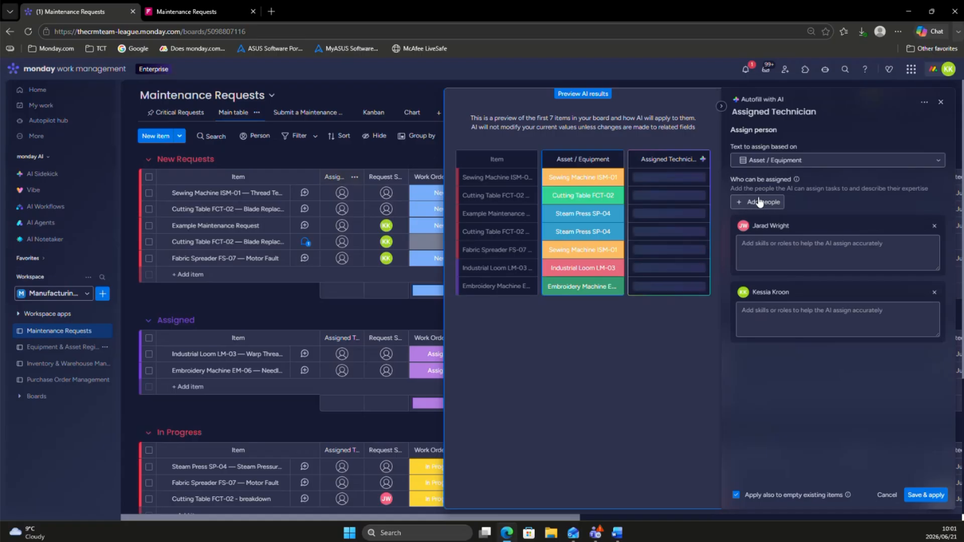
left_click(758, 202)
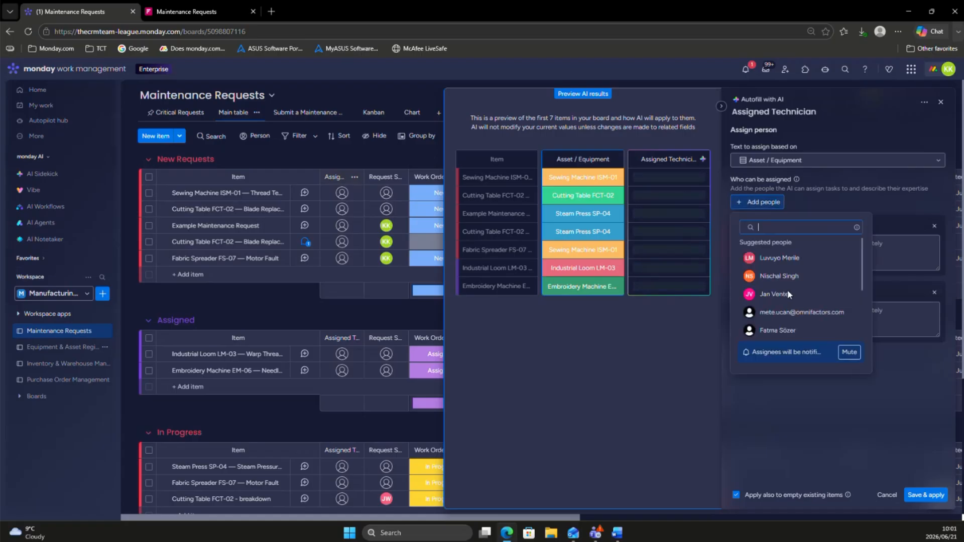
left_click(772, 259)
Step: Describe the first listed assignee's expertise as "Deals with all Sewing and Embroidery machine repairs"
left_click(776, 247)
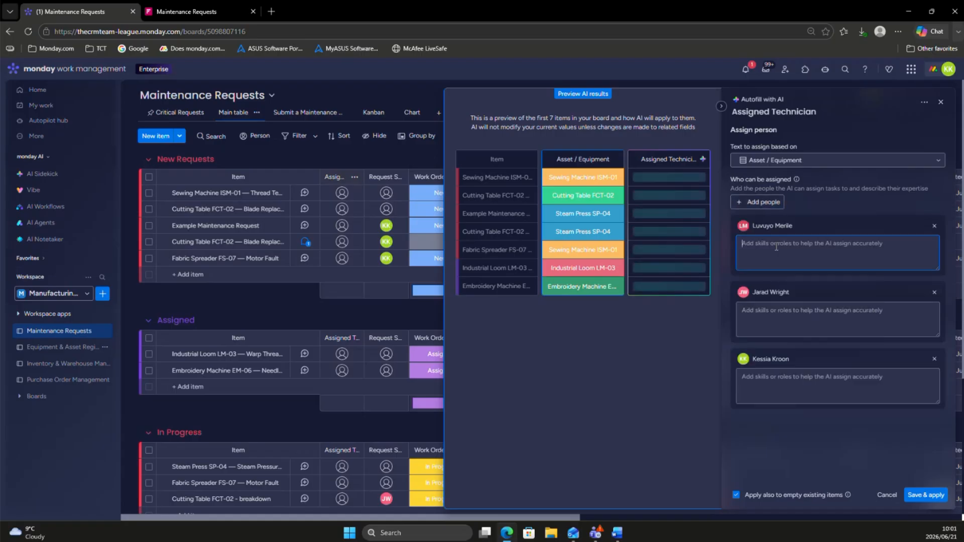
type("Deals with all Sewing")
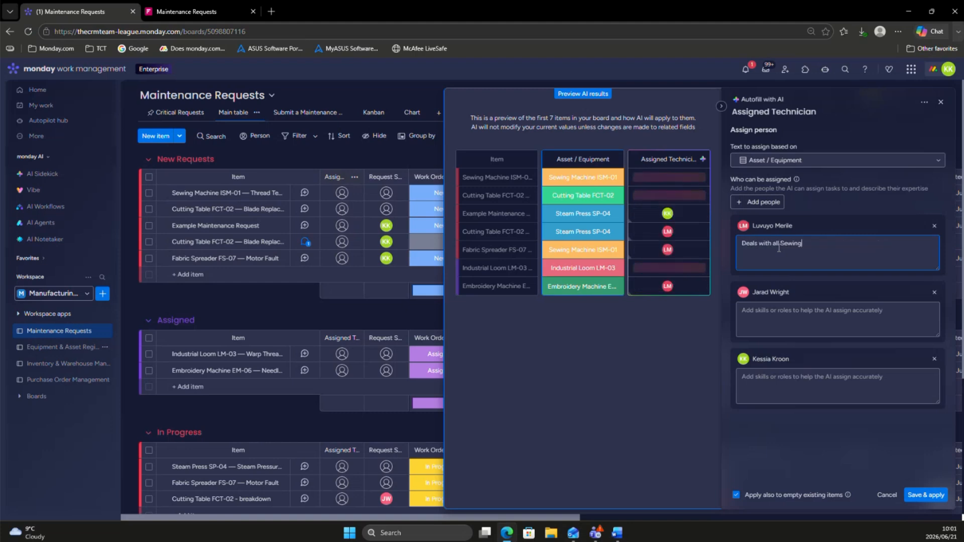
type(" and Embroidery Rep")
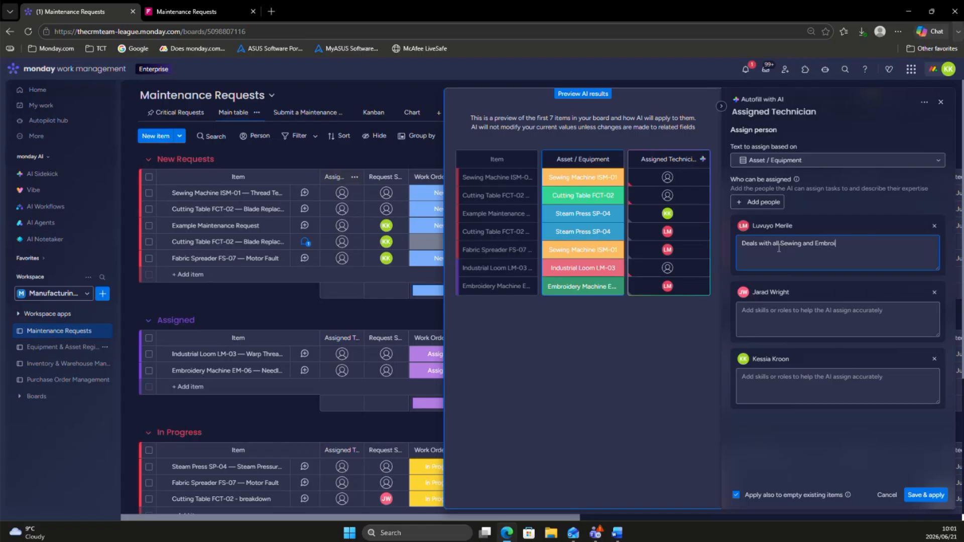
key("BackSpace")
key("BackSpace")
key("BackSpace")
key("BackSpace")
type("mach")
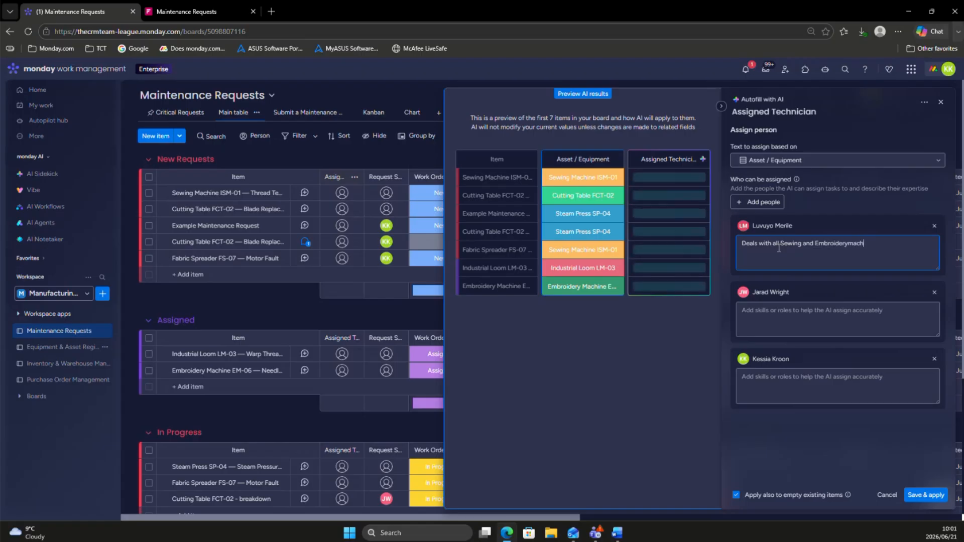
type("ine Repairts")
left_click(847, 243)
type("repairs")
Step: Describe the second listed assignee's expertise as "Deals with Steam press Repairs"
left_click(834, 307)
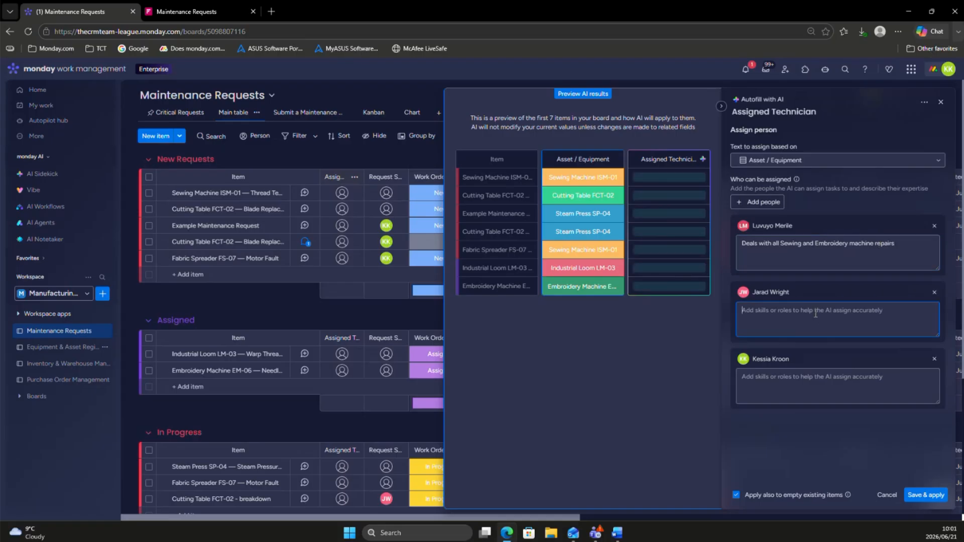
type("Deals with Steam press ")
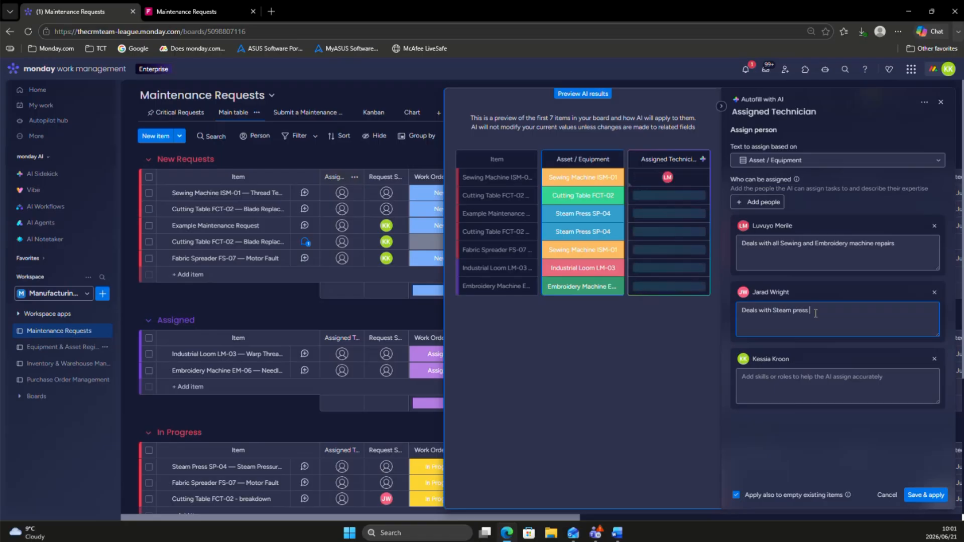
type("Repai")
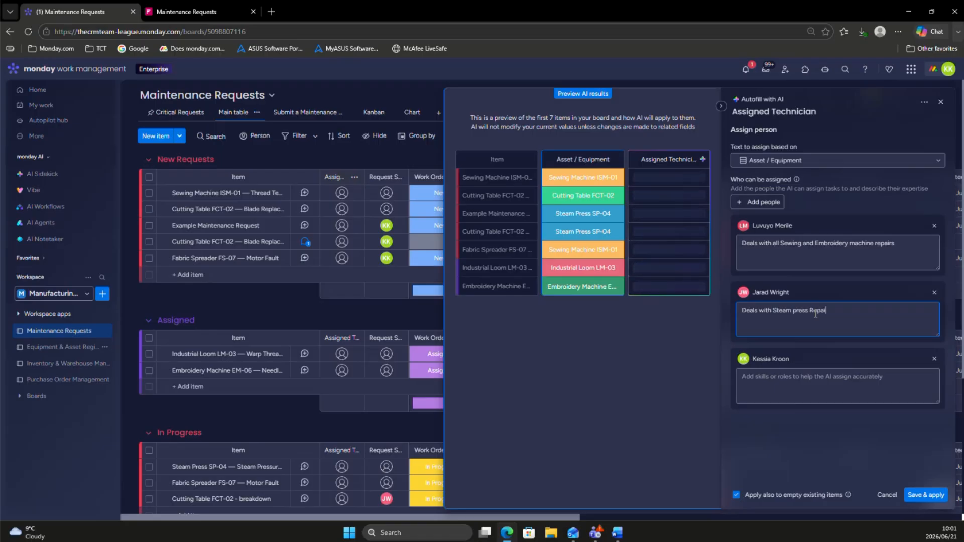
type("rs")
Step: Describe the third listed assignee's expertise as "Deals with loom repairs"
left_click(793, 376)
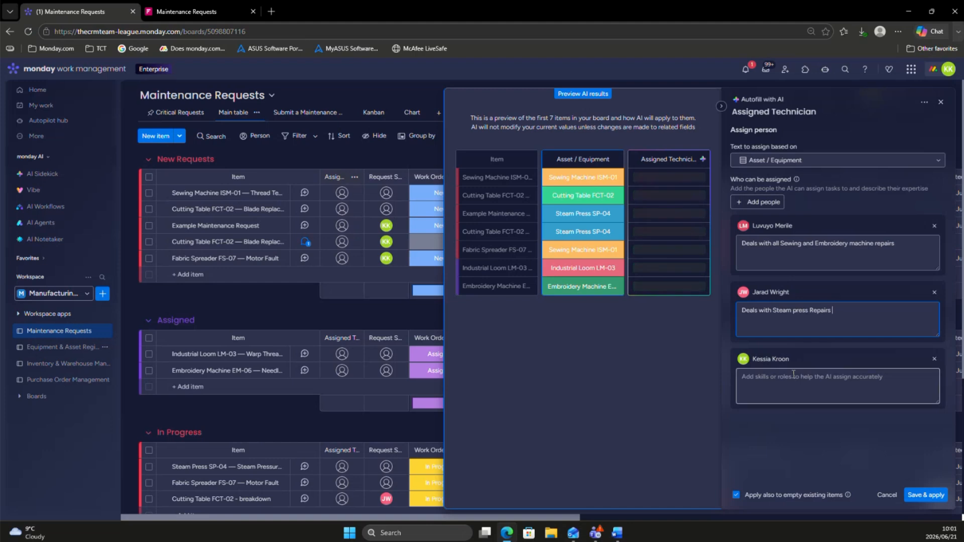
type("D")
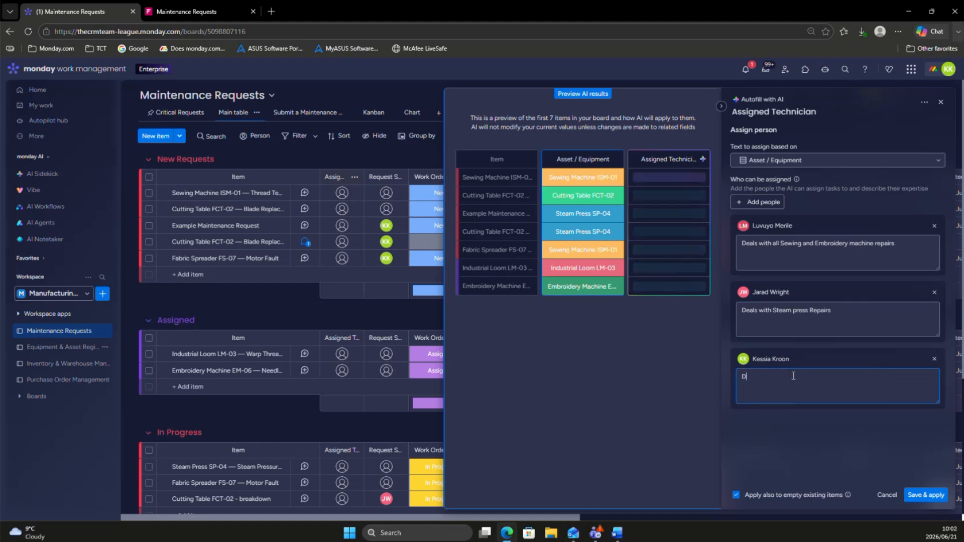
type("eals with loom rep")
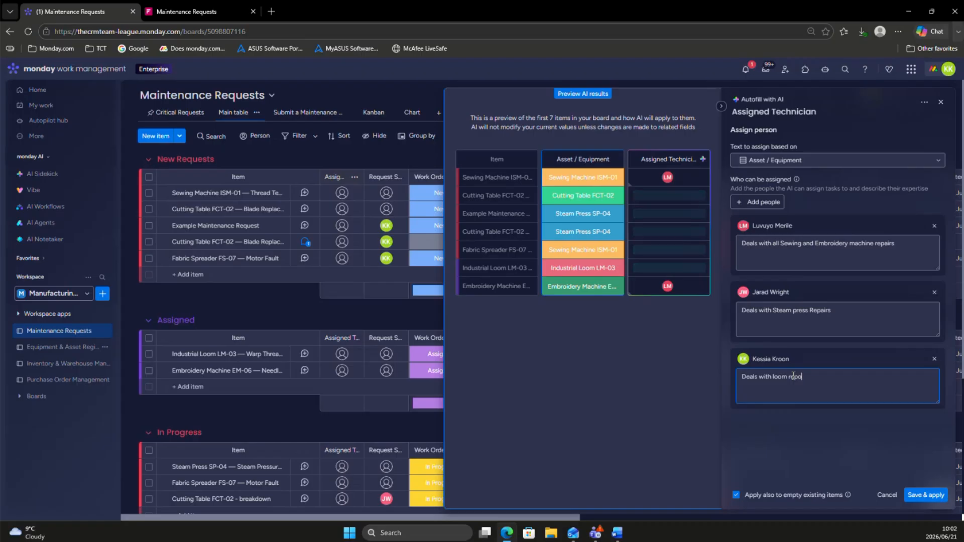
type("airs")
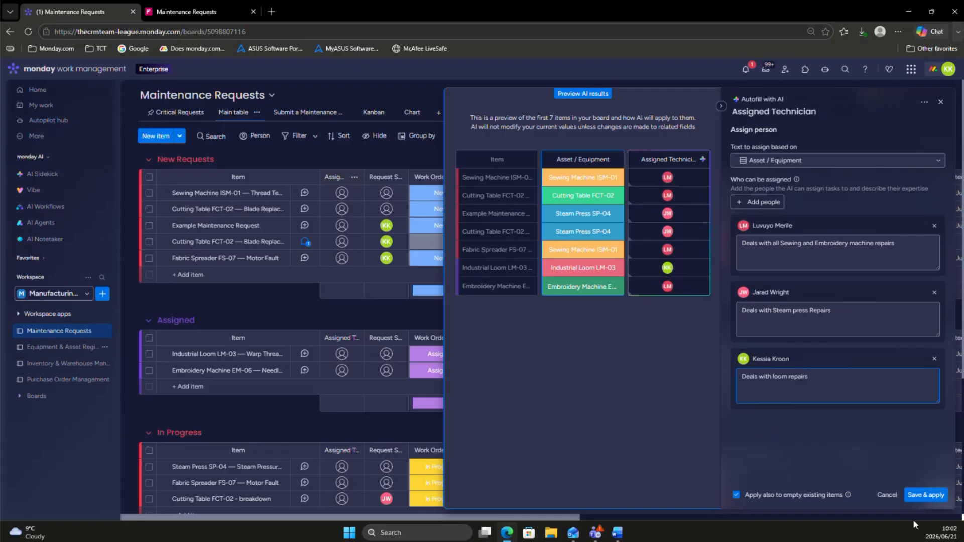
Step: Save the Assigned Technician autofill, apply it to empty existing items, and review the assignments across the board's groups
left_click(912, 496)
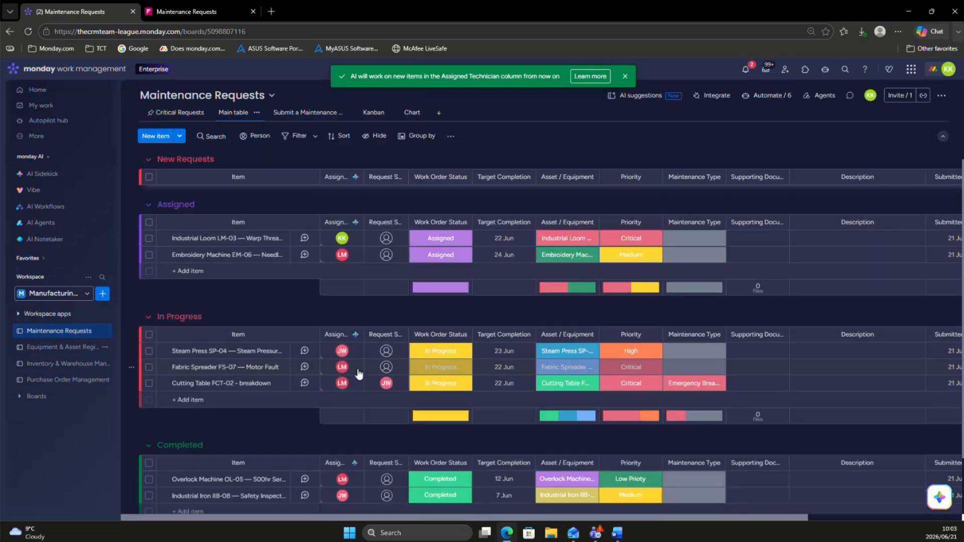
scroll(358, 373, "down", 1)
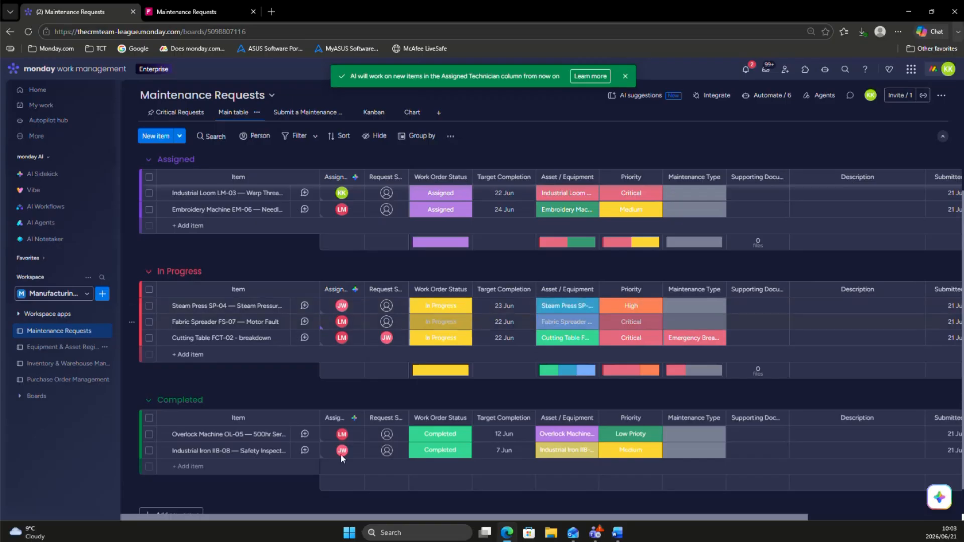
scroll(334, 255, "up", 3)
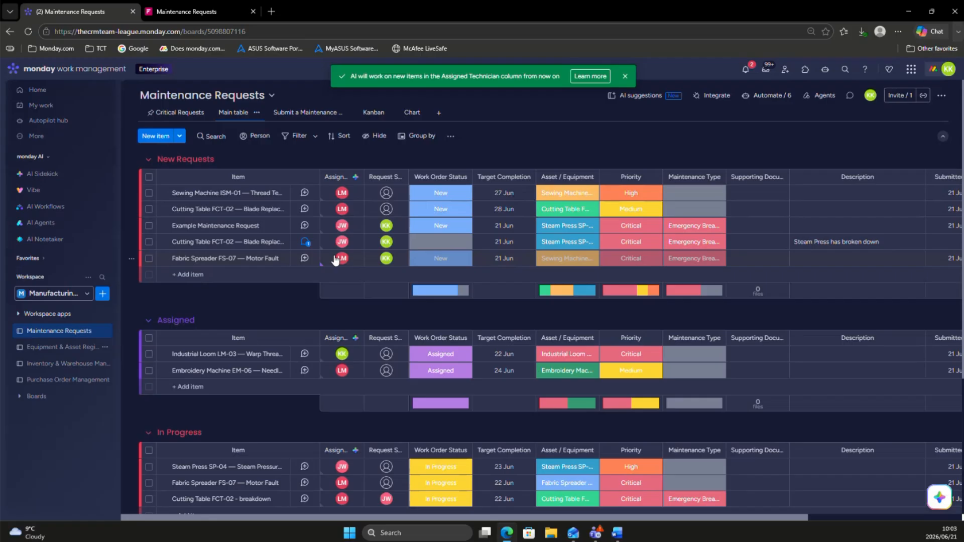
scroll(246, 296, "right", 2)
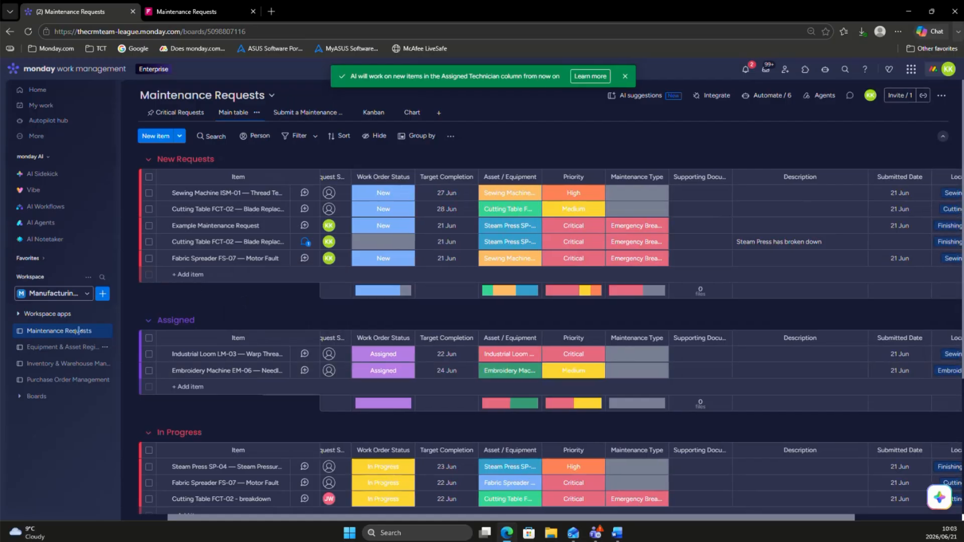
Step: Look over the Inventory & Warehouse Management and Purchase Order Management boards, ending on the inventory board
left_click(28, 365)
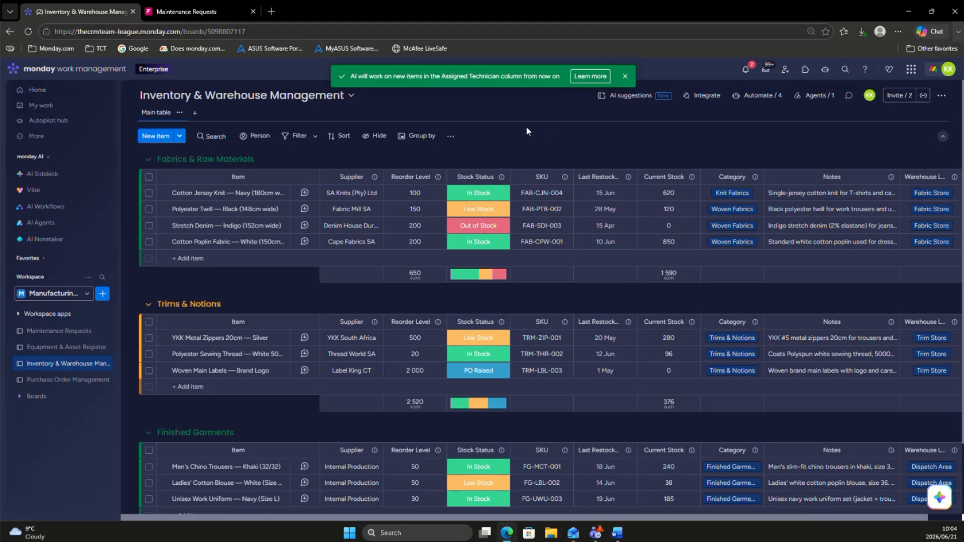
left_click(57, 383)
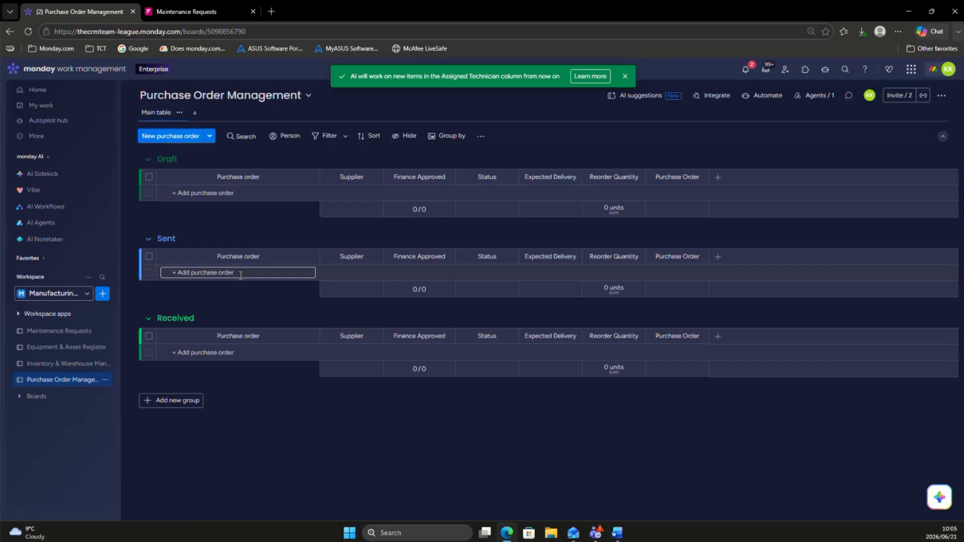
left_click(50, 368)
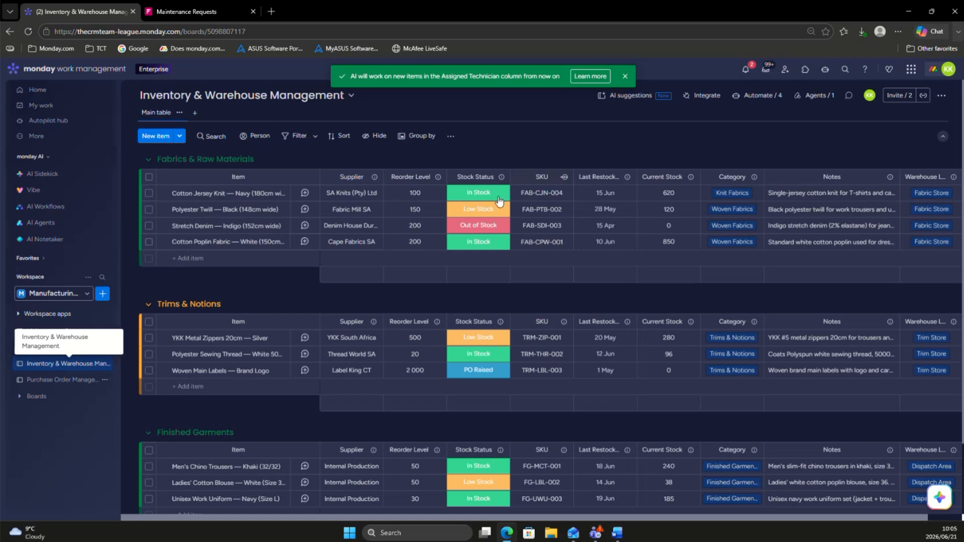
Step: Permanently delete the inventory board automation that creates a Purchase Order Management item when Stock Status changes to Low Stock
left_click(756, 100)
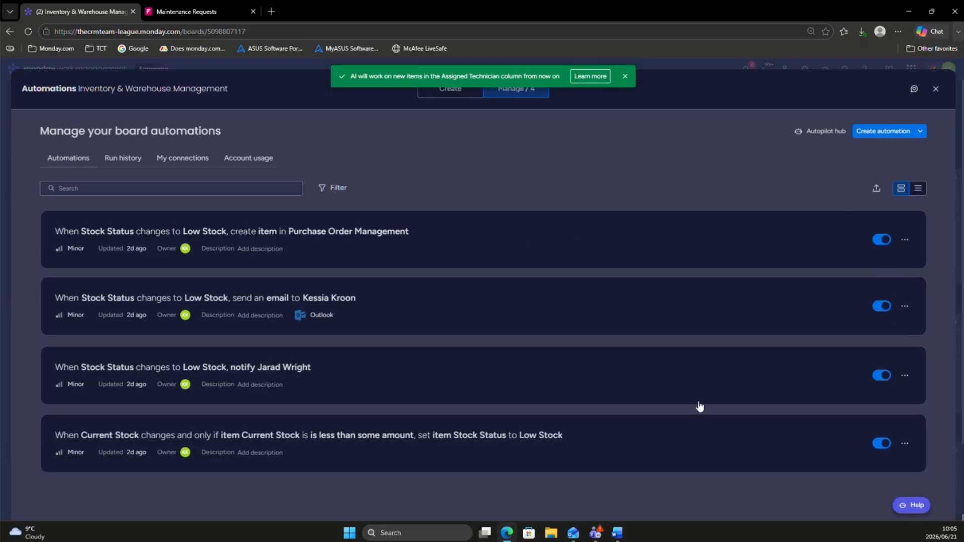
left_click(902, 241)
left_click(834, 334)
left_click(555, 326)
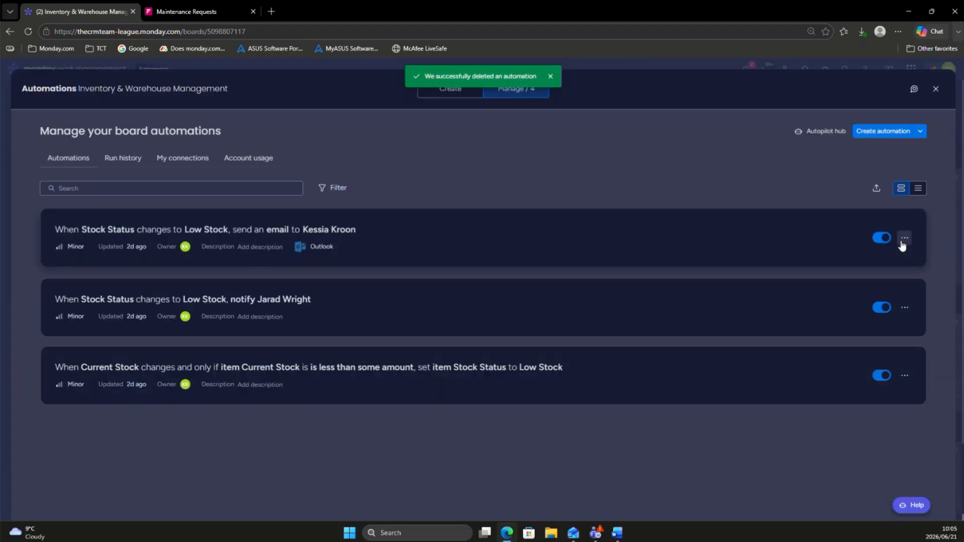
Step: Delete the Low Stock email and notification automations, and deactivate the automation that sets Low Stock when Current Stock changes
left_click(900, 242)
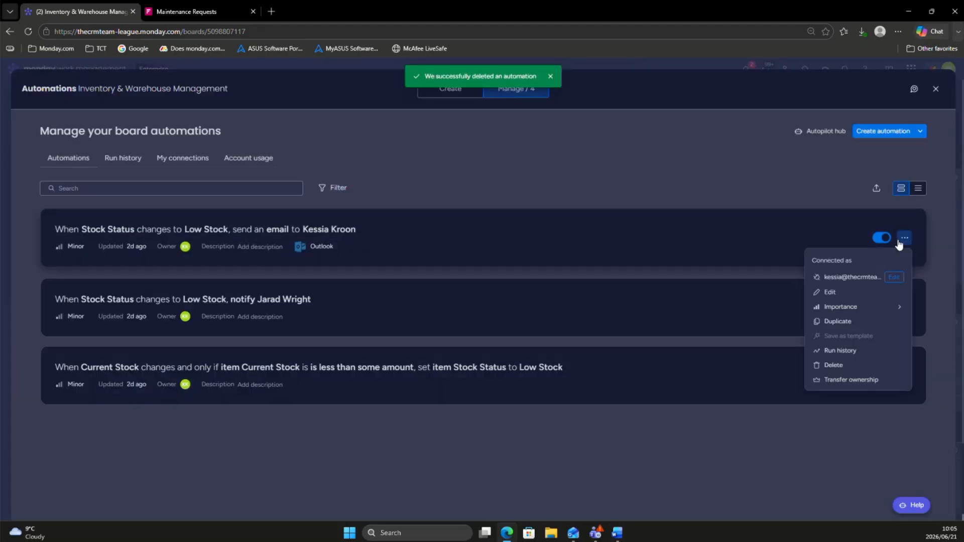
left_click(831, 365)
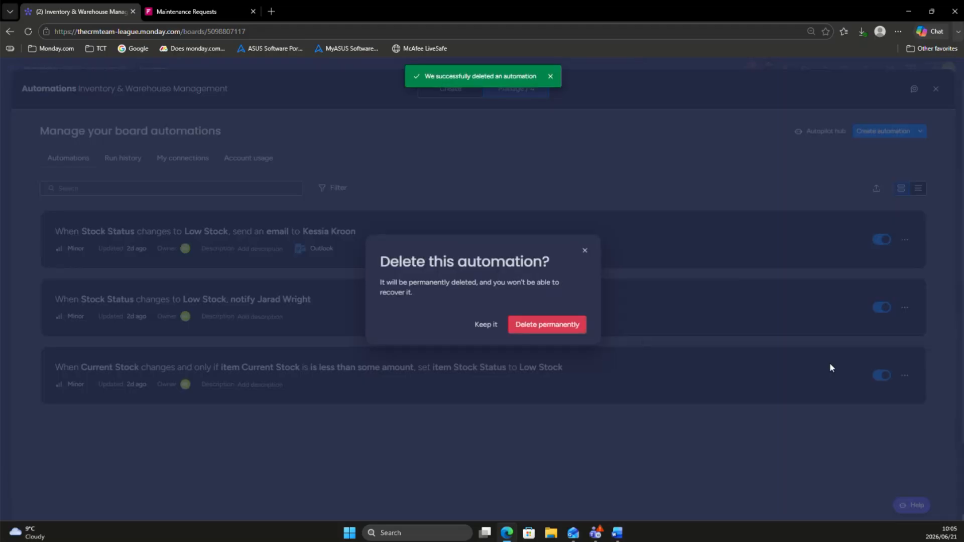
left_click(572, 325)
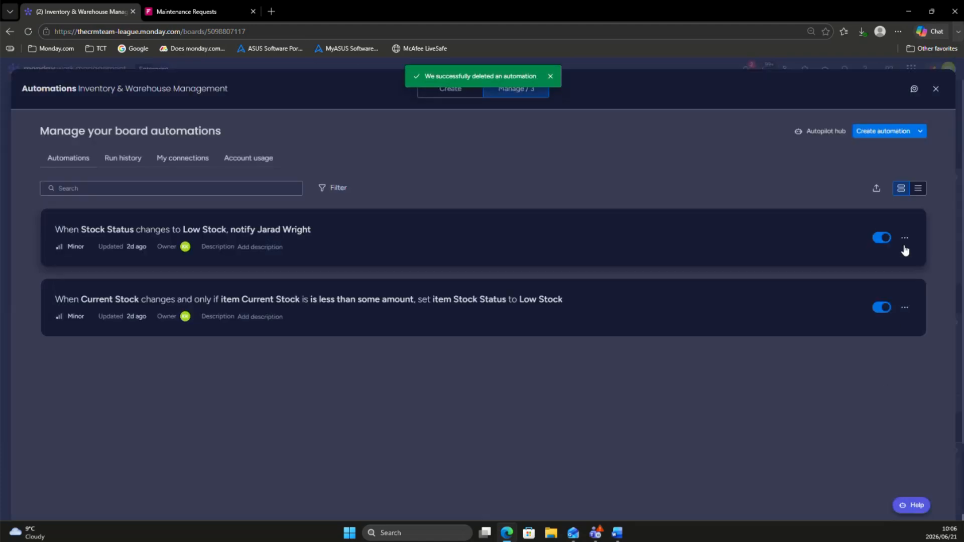
left_click(904, 238)
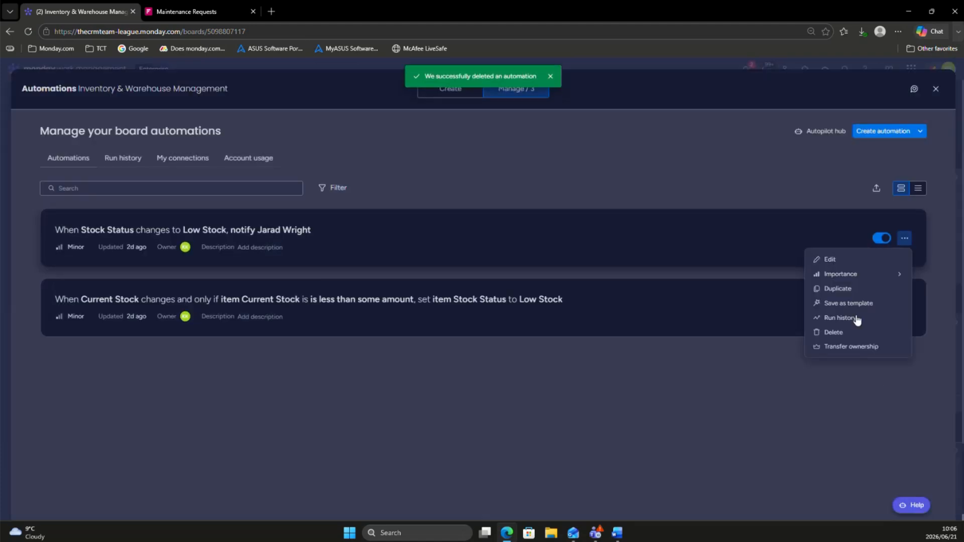
left_click(838, 333)
left_click(570, 329)
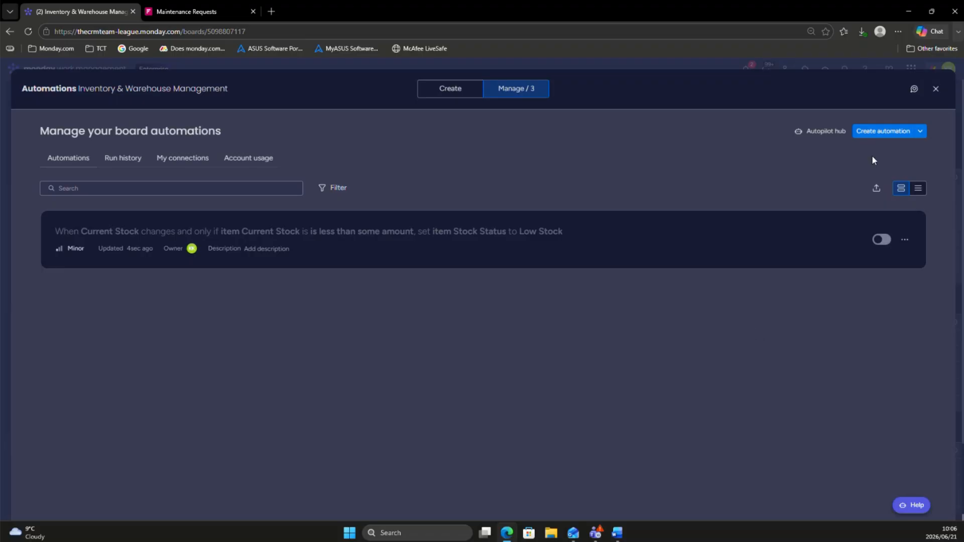
Step: Start a new automation with the trigger "When Stock Status changes to Low Stock"
left_click(866, 132)
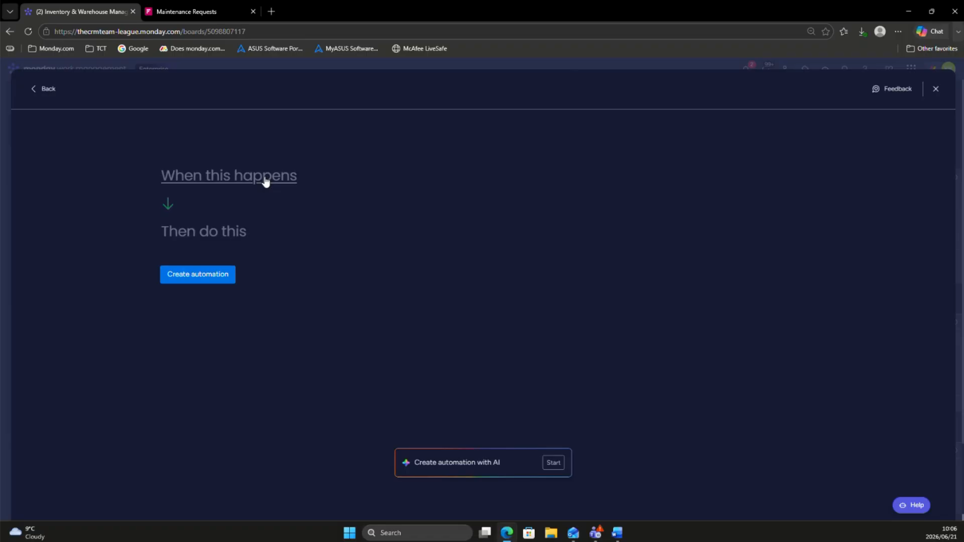
left_click(266, 179)
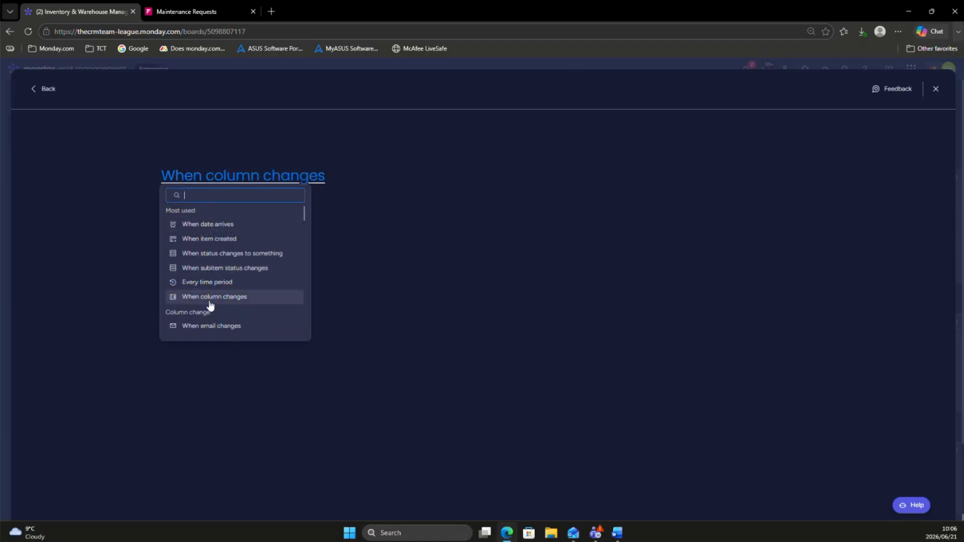
left_click(199, 255)
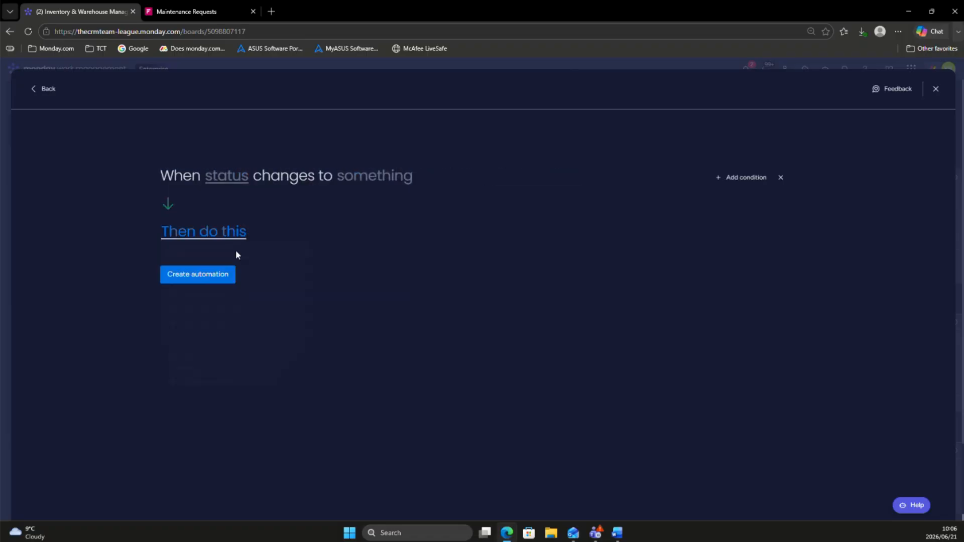
left_click(224, 182)
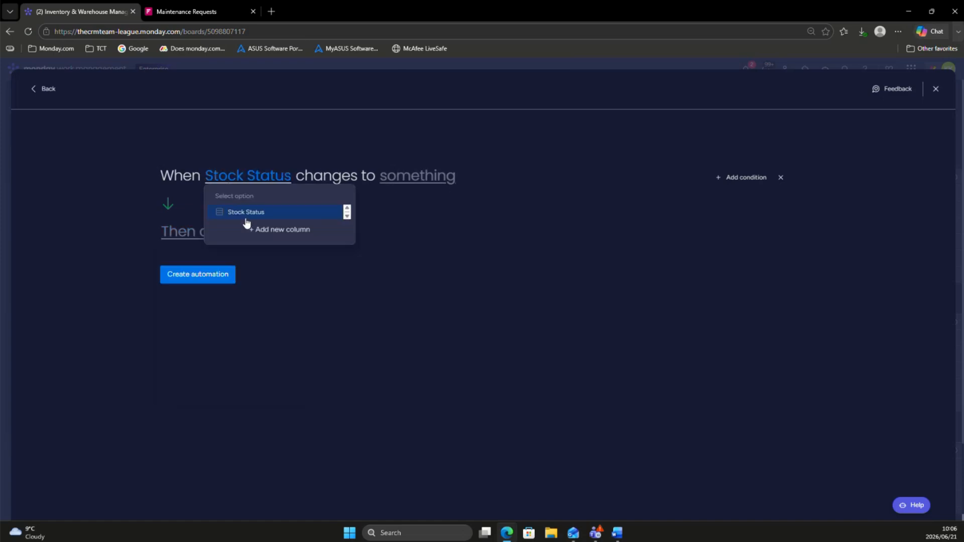
left_click(240, 212)
left_click(424, 179)
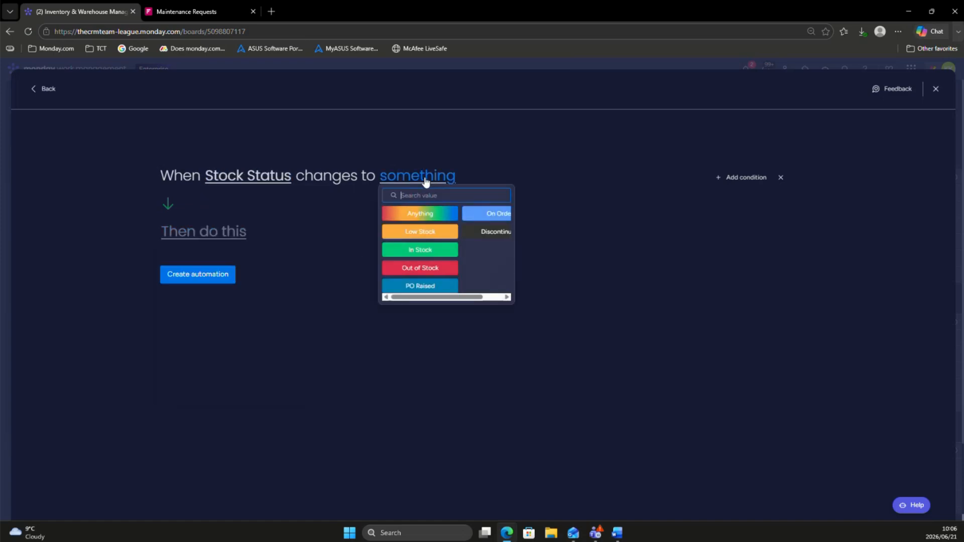
left_click(407, 230)
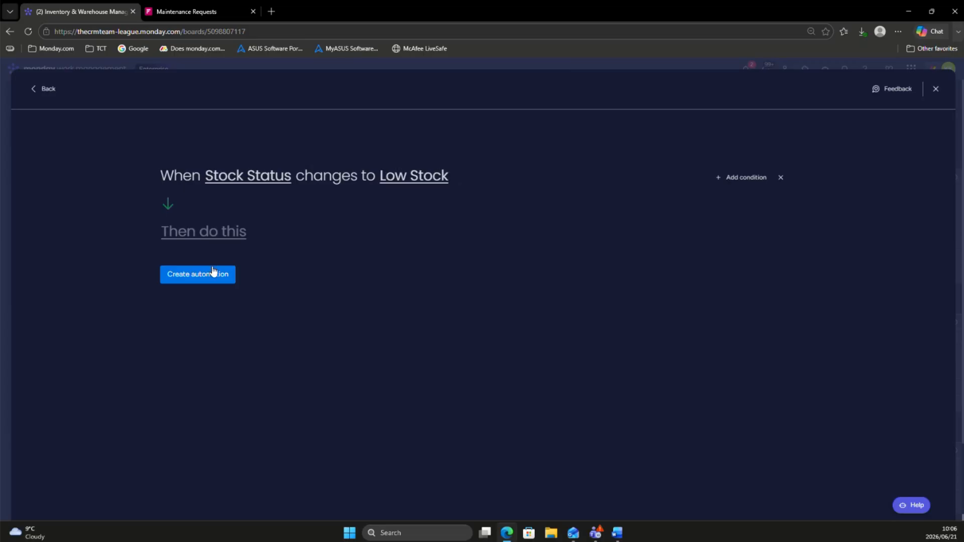
Step: Set the automation's action to create an item in the Purchase Order Management board
left_click(191, 238)
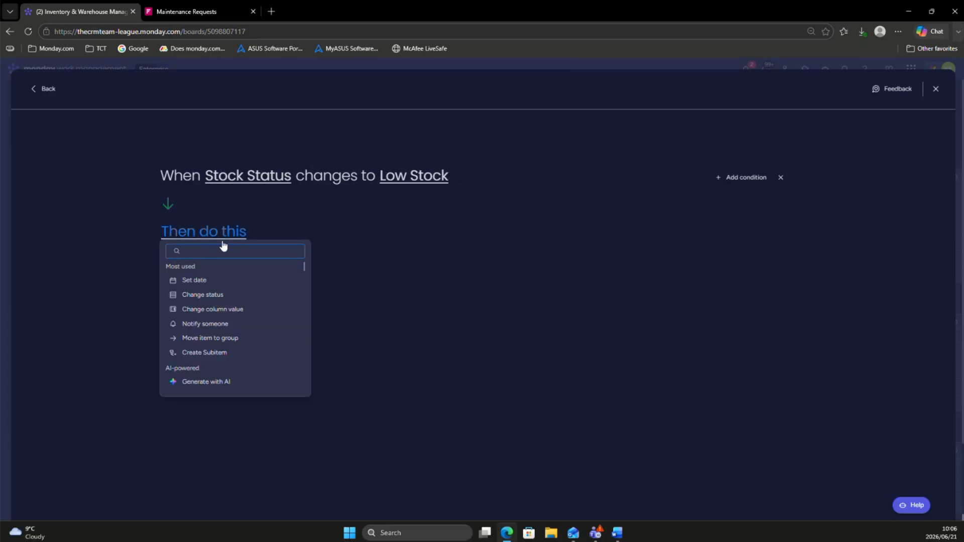
type("crea")
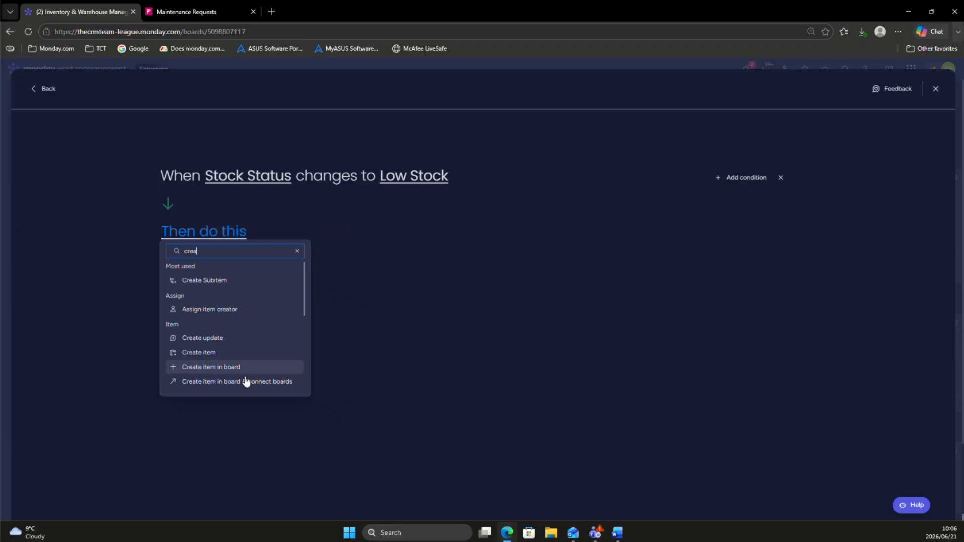
left_click(236, 367)
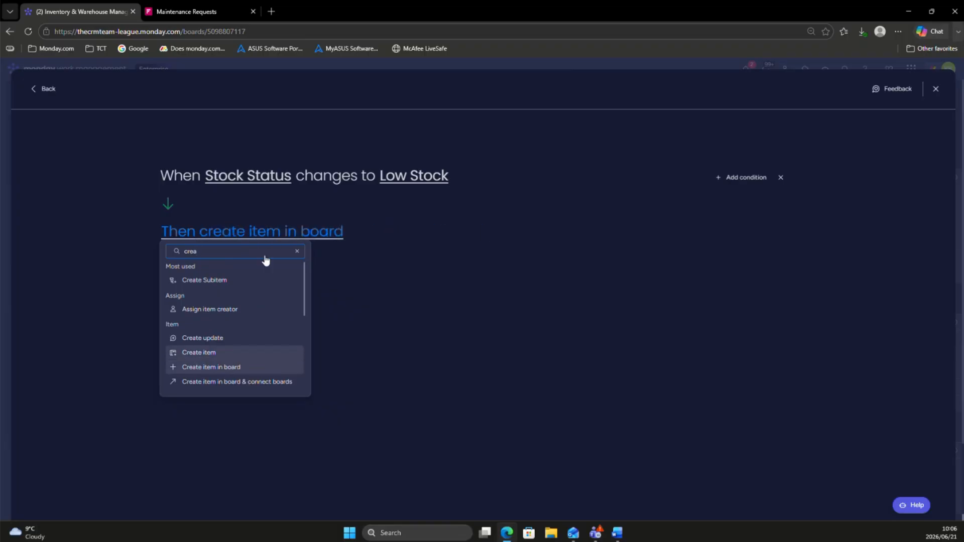
left_click(311, 235)
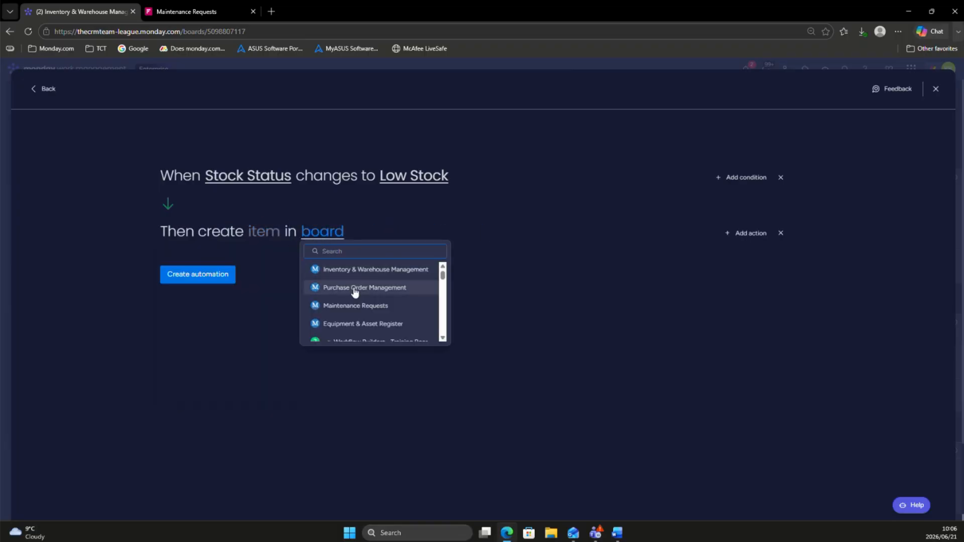
left_click(354, 289)
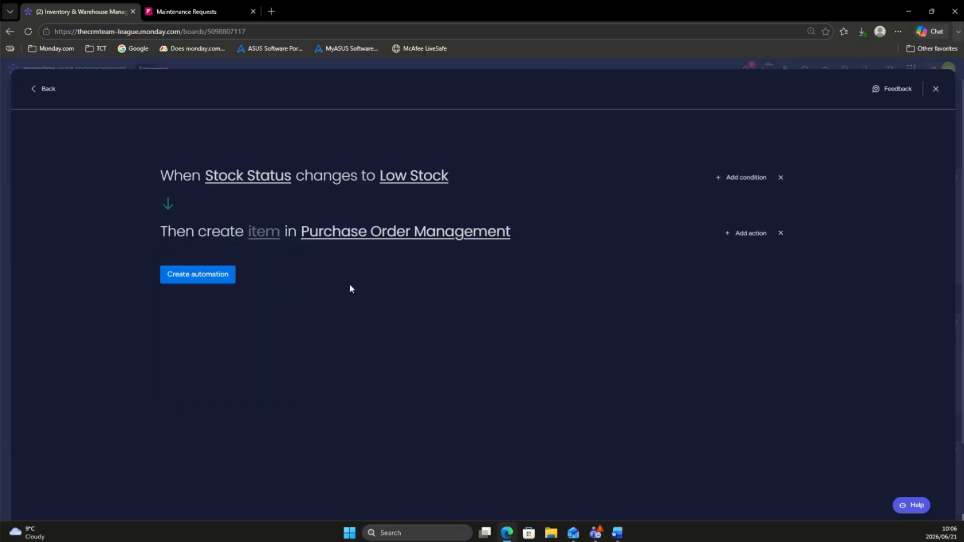
Step: Assign the automatically created item to the Draft group and fill its name with the inventory item's name
left_click(265, 232)
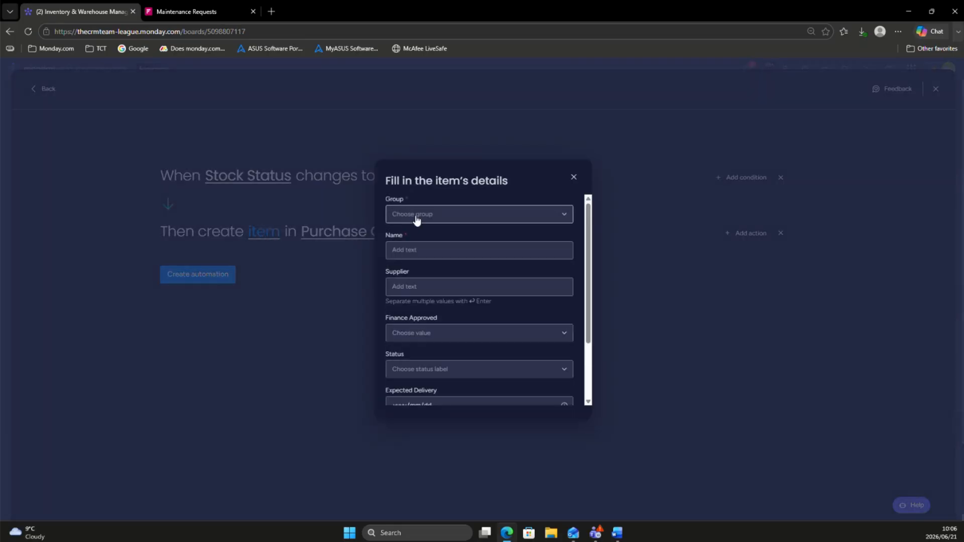
left_click(415, 216)
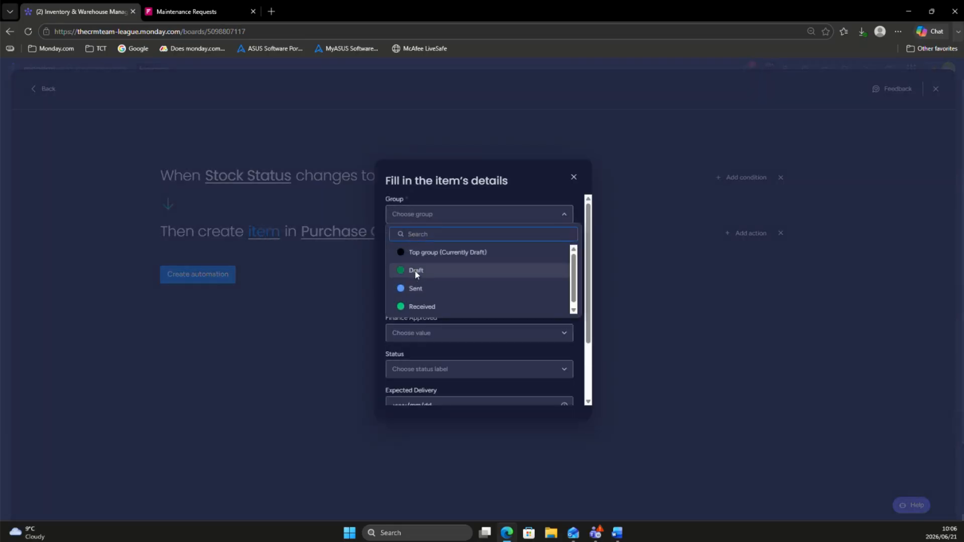
left_click(415, 270)
left_click(412, 251)
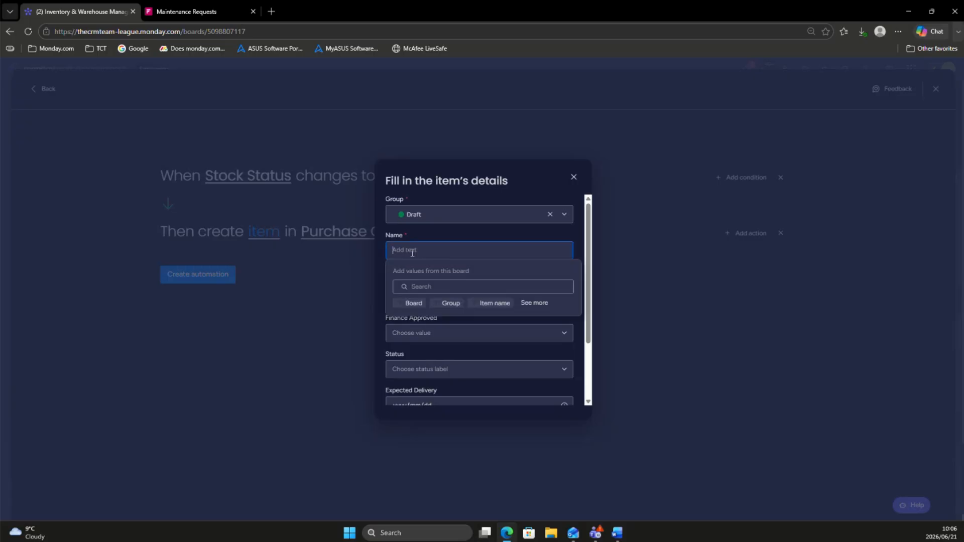
left_click(490, 302)
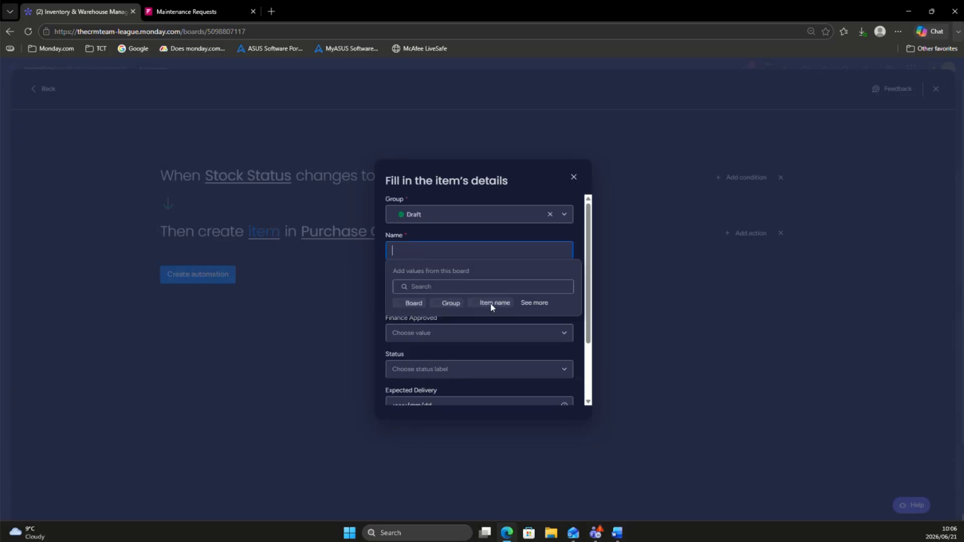
left_click(423, 233)
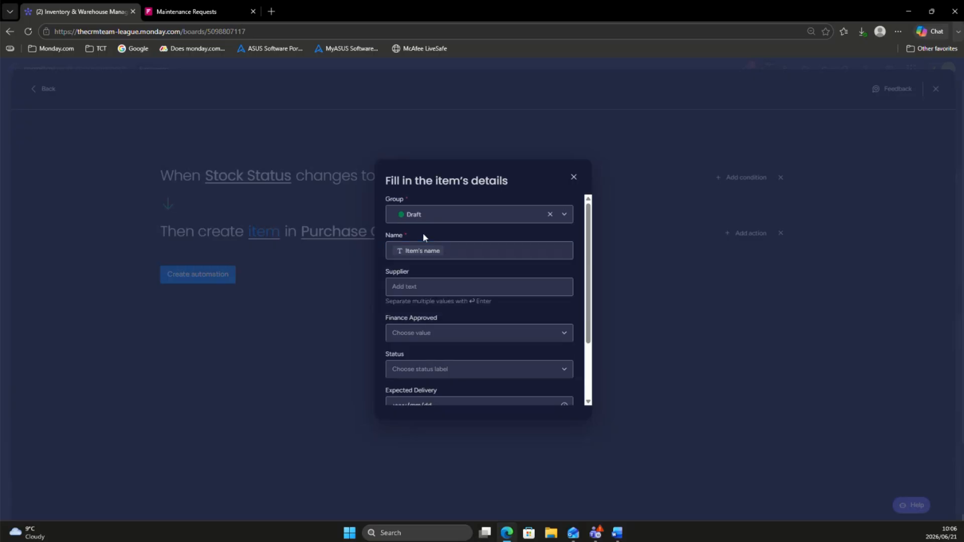
Step: Leave the created item's remaining fields empty, create the automation, and return to the inventory board
left_click(423, 287)
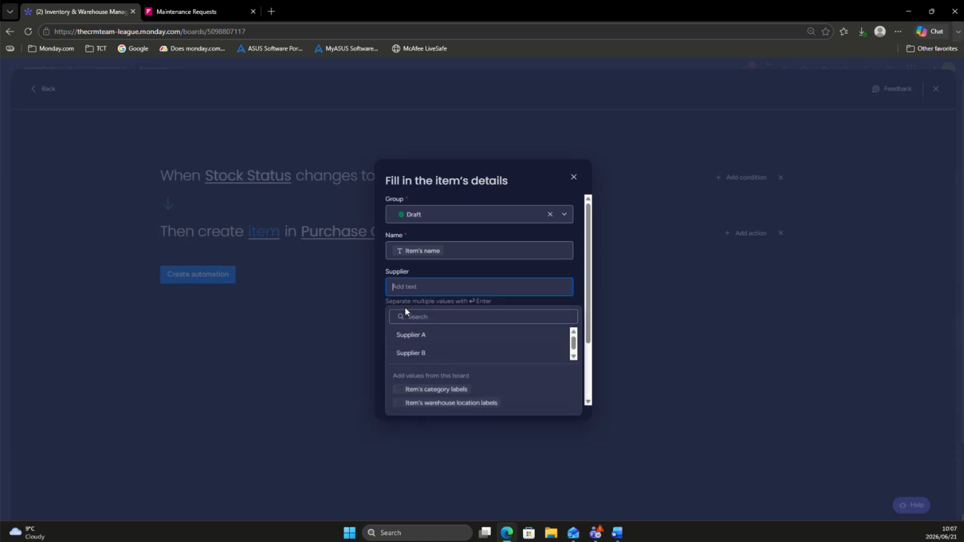
left_click(428, 274)
scroll(414, 282, "down", 3)
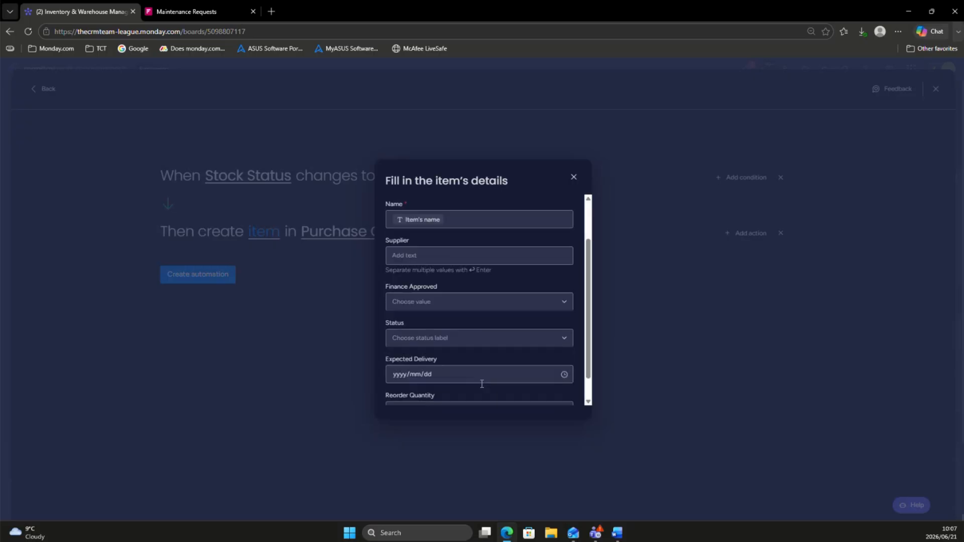
scroll(447, 306, "down", 1)
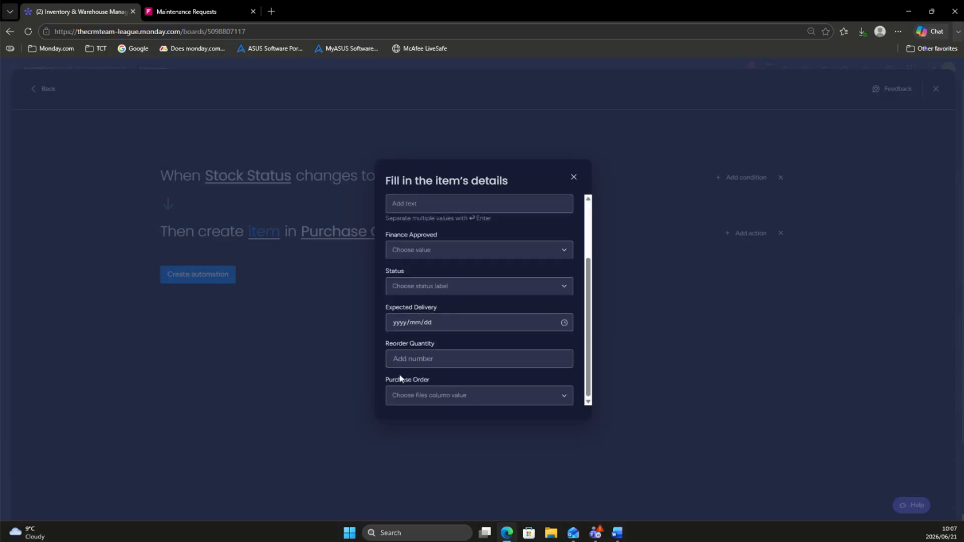
left_click(212, 363)
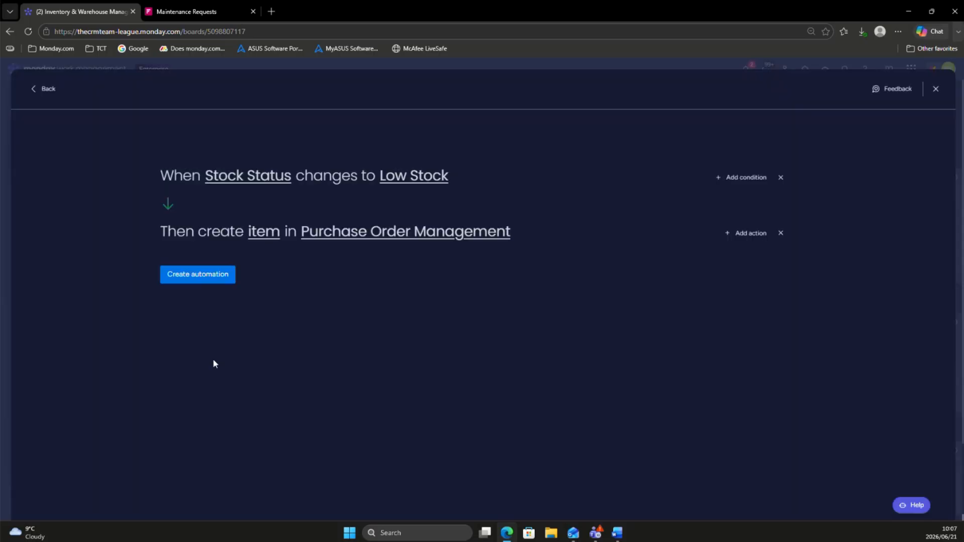
left_click(184, 271)
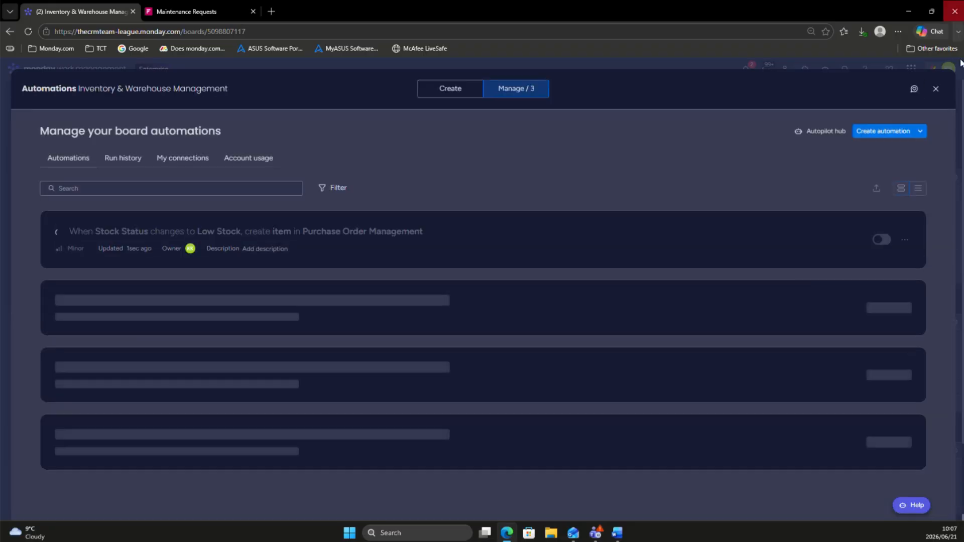
left_click(936, 89)
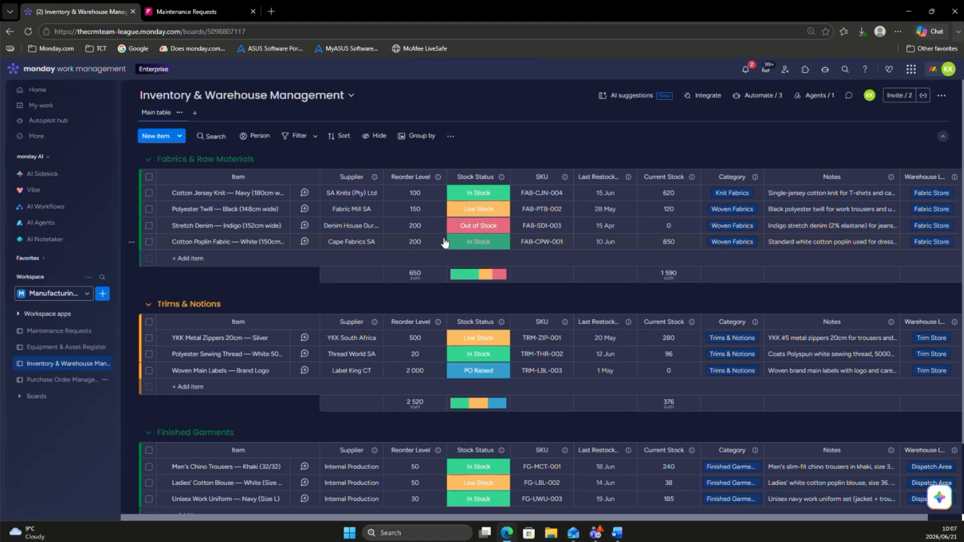
Step: Set up a custom AI prompt for the Stock Status column and review the labels it can assign
left_click(500, 179)
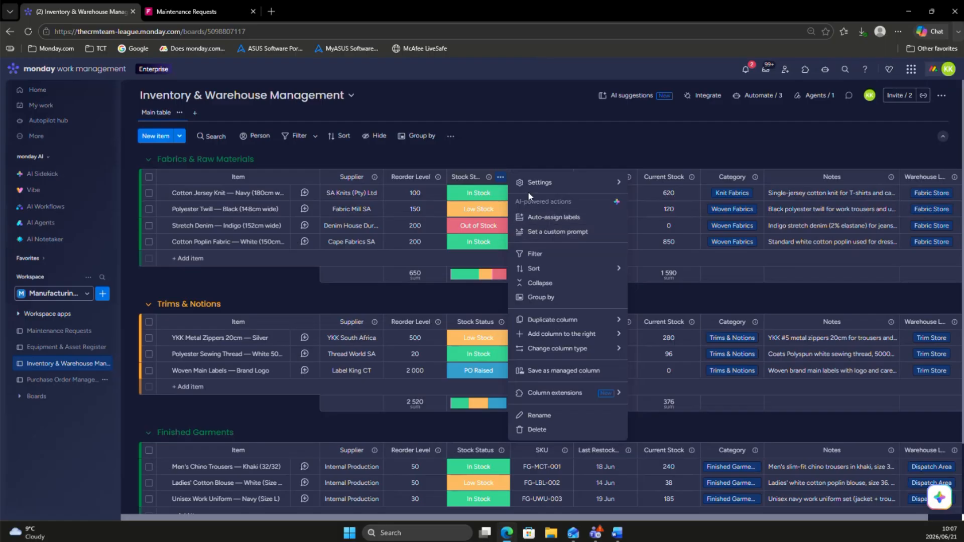
left_click(546, 241)
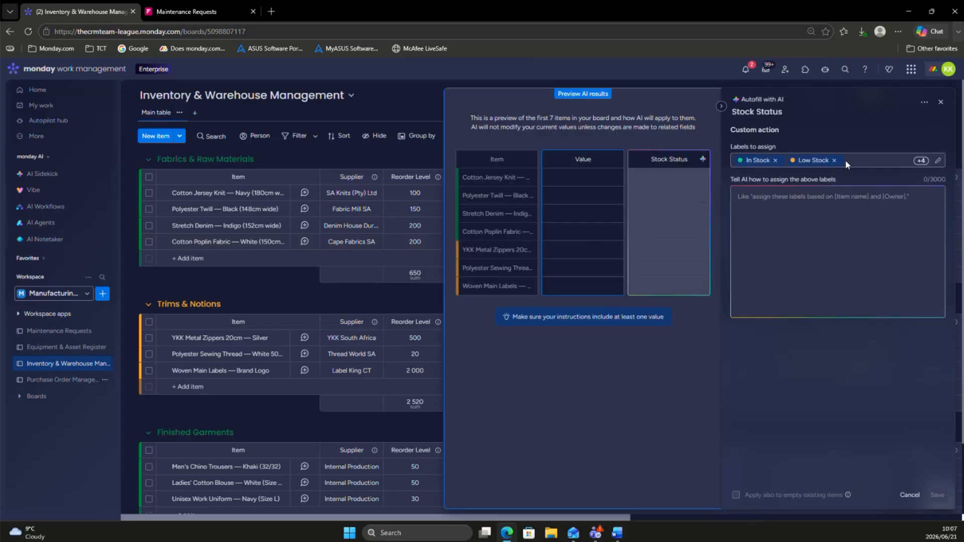
left_click(937, 160)
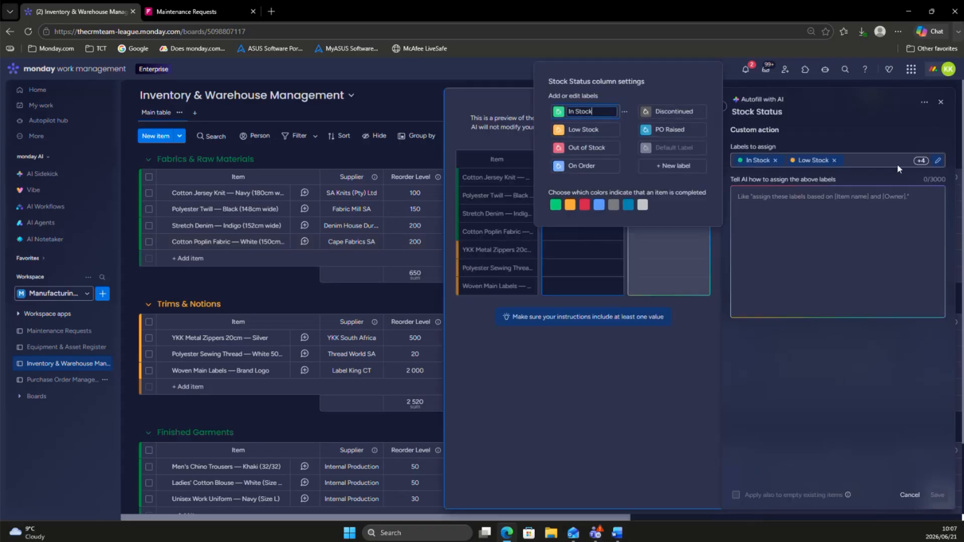
left_click(805, 191)
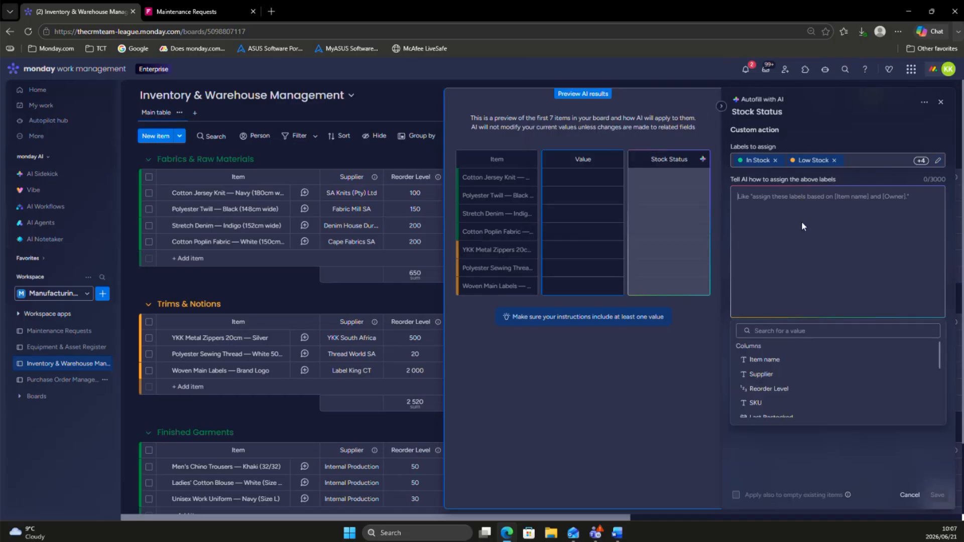
Step: Write the AI instruction "When Current Stock is equal to or less than Reorder Level, set status to Low stock", inserting both columns as values
type("When")
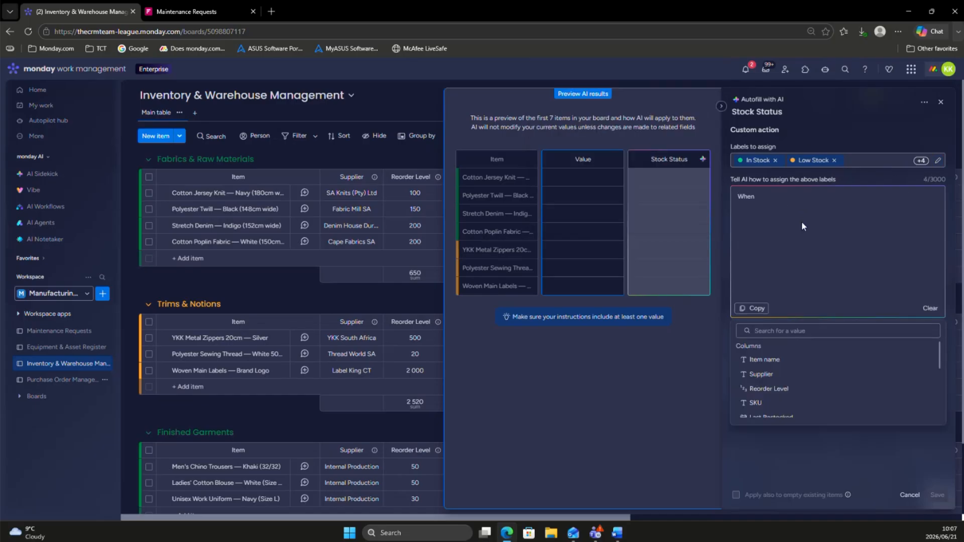
scroll(793, 374, "down", 2)
left_click(787, 387)
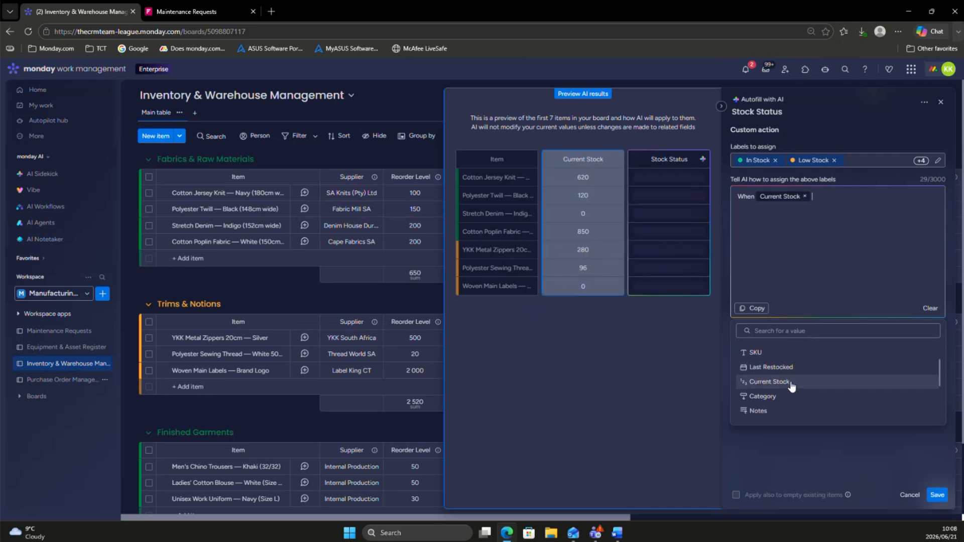
type("is equal to or le")
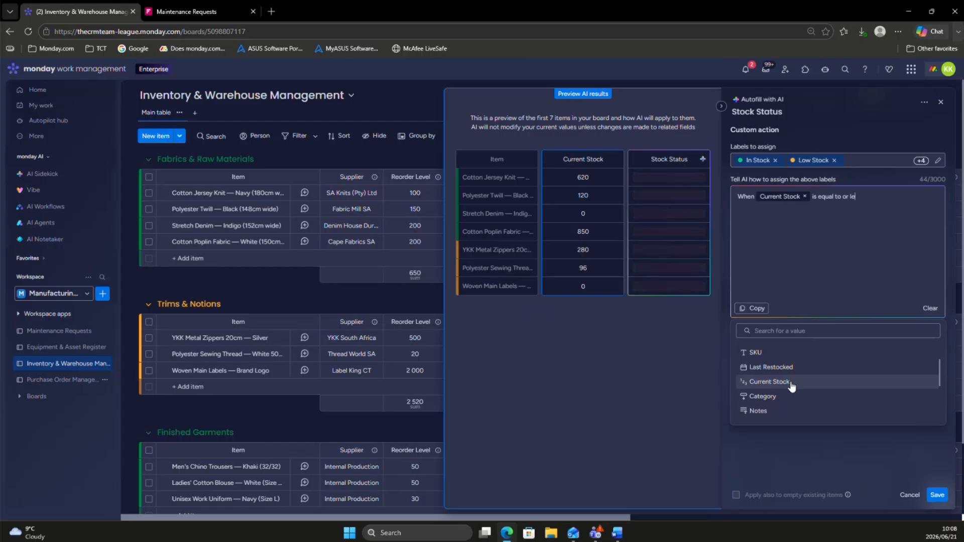
type("ss than")
scroll(806, 381, "down", 2)
scroll(802, 384, "up", 5)
scroll(802, 381, "up", 1)
left_click(775, 390)
type(", set statu")
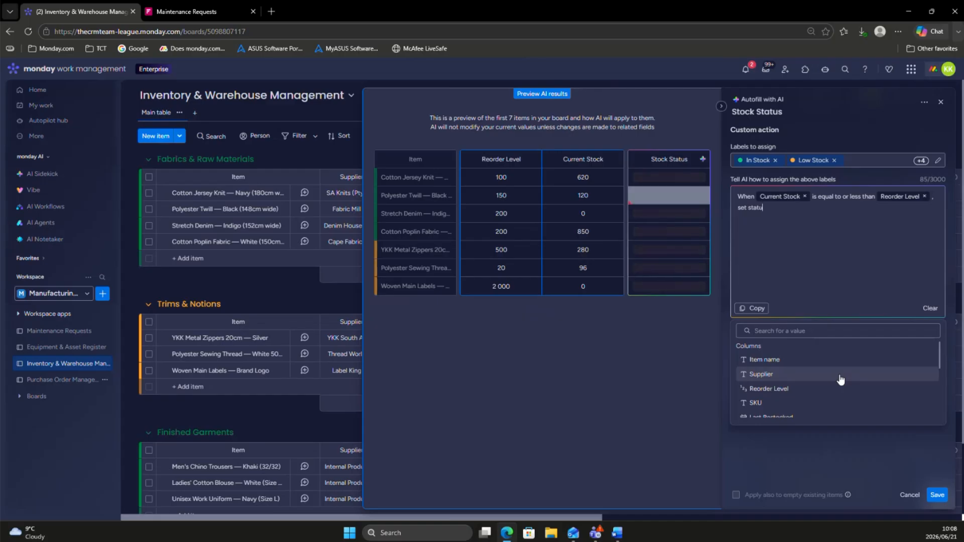
type("s to Low stock")
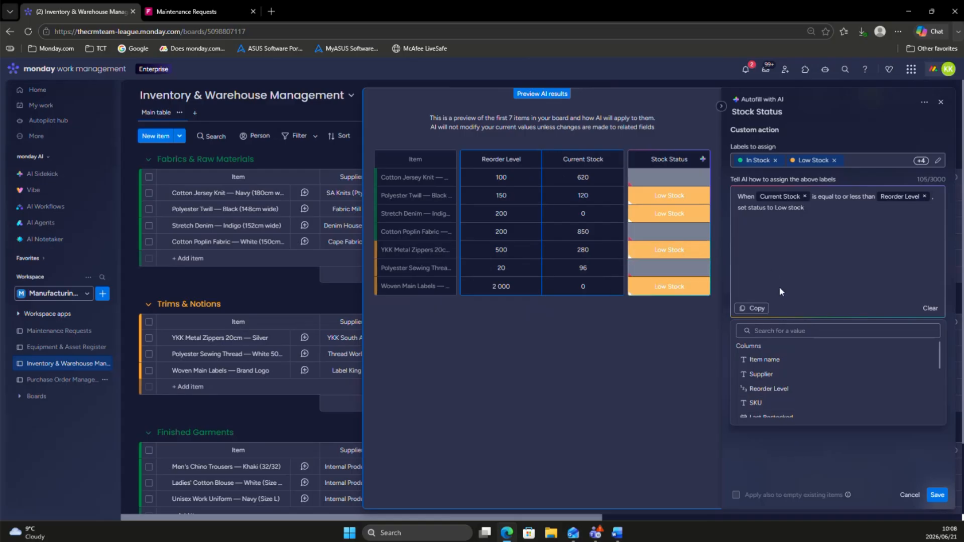
left_click(774, 472)
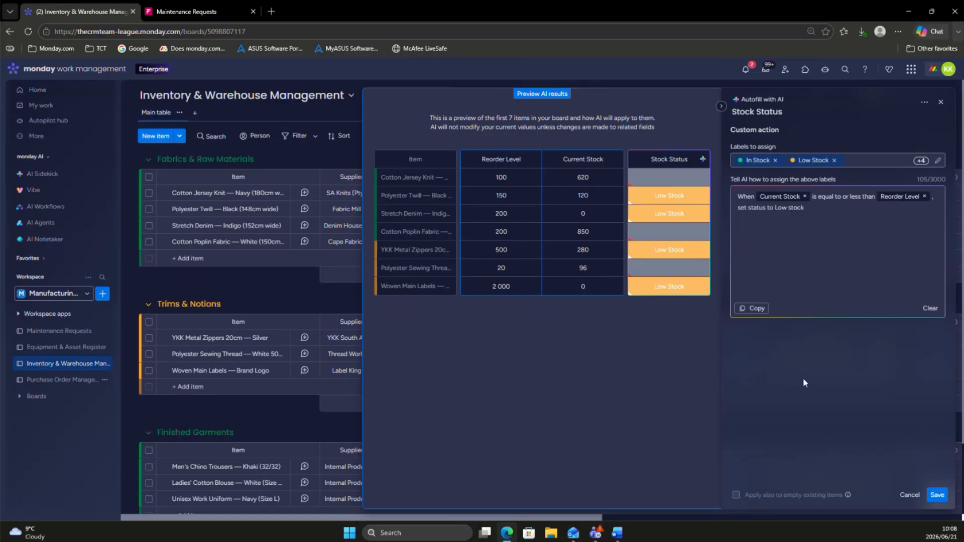
Step: Start a second rule in the AI instruction with "When" followed by the Current Stock column value
left_click(816, 211)
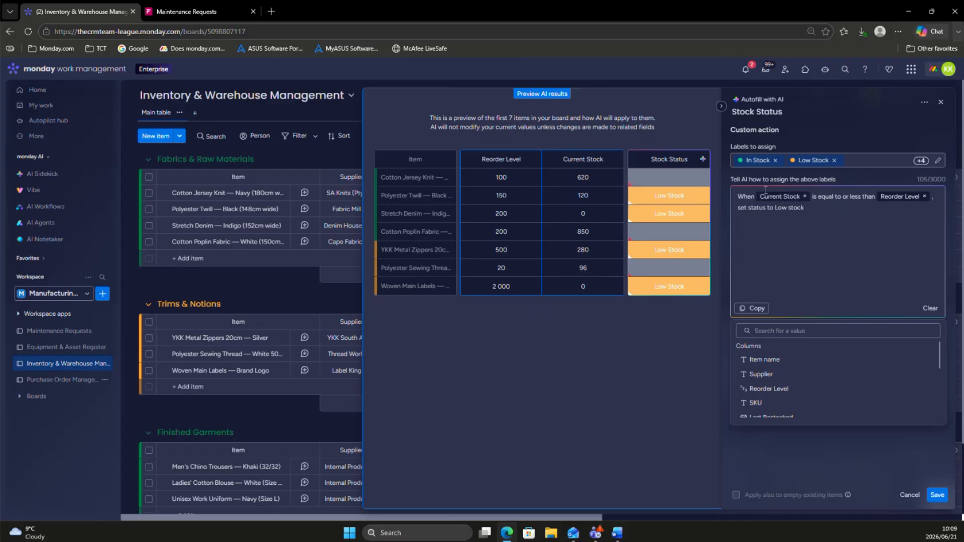
type("When")
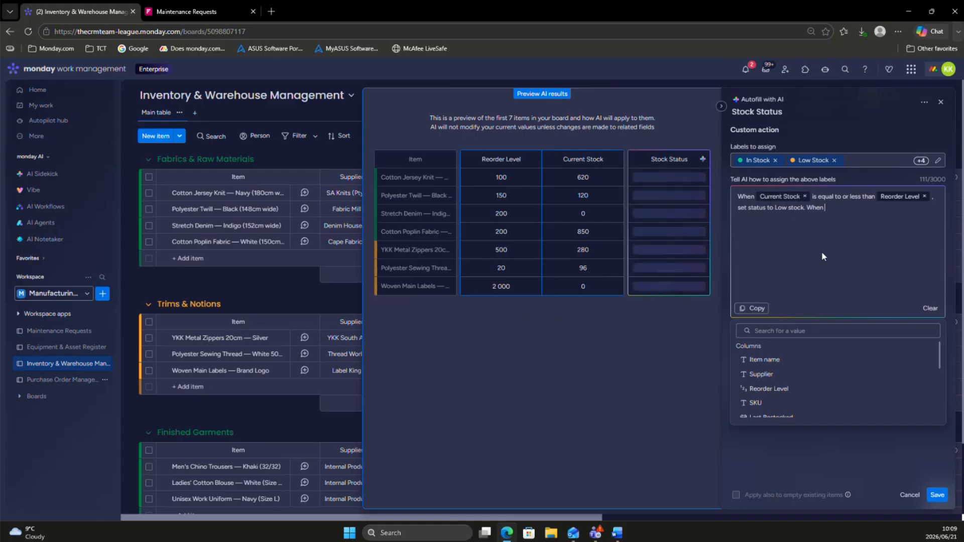
scroll(773, 399, "down", 3)
scroll(775, 397, "up", 3)
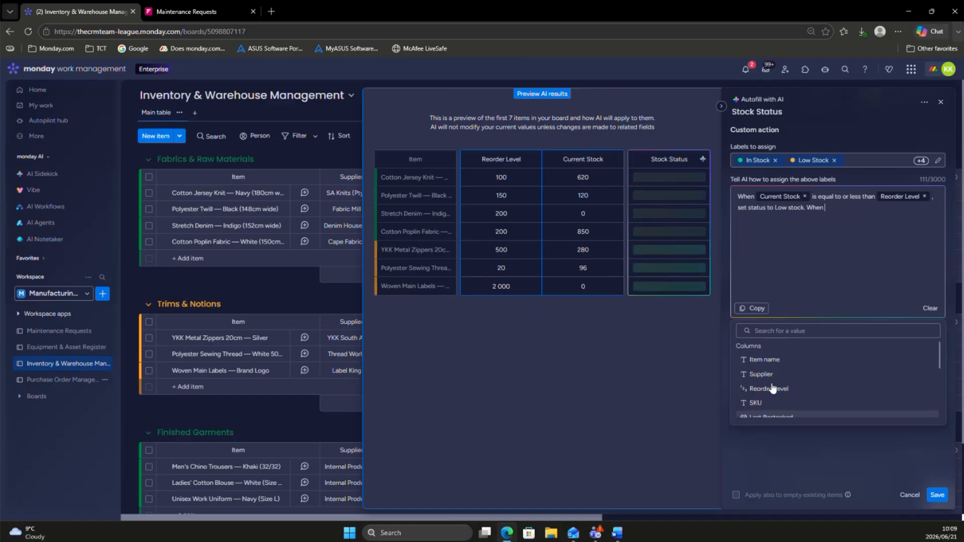
left_click(776, 390)
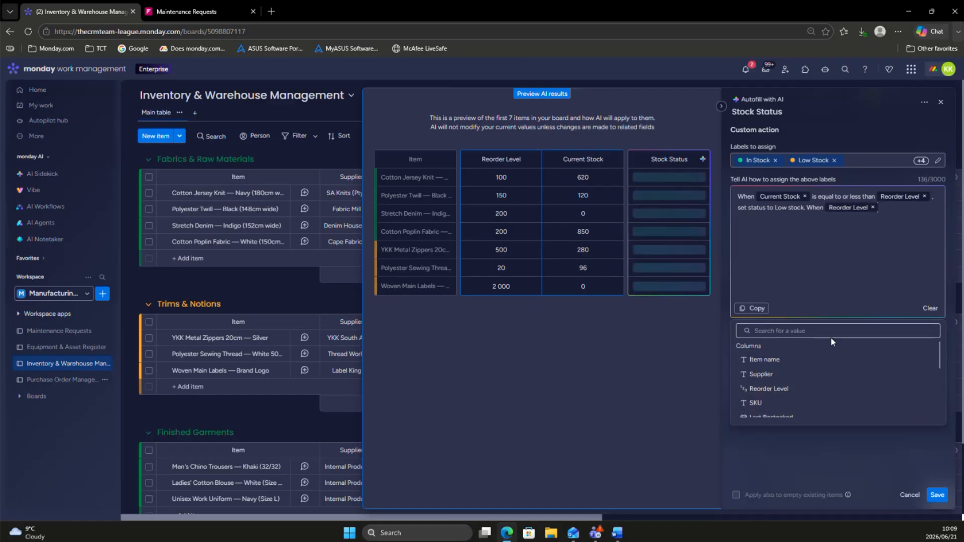
key("BackSpace")
scroll(803, 365, "down", 3)
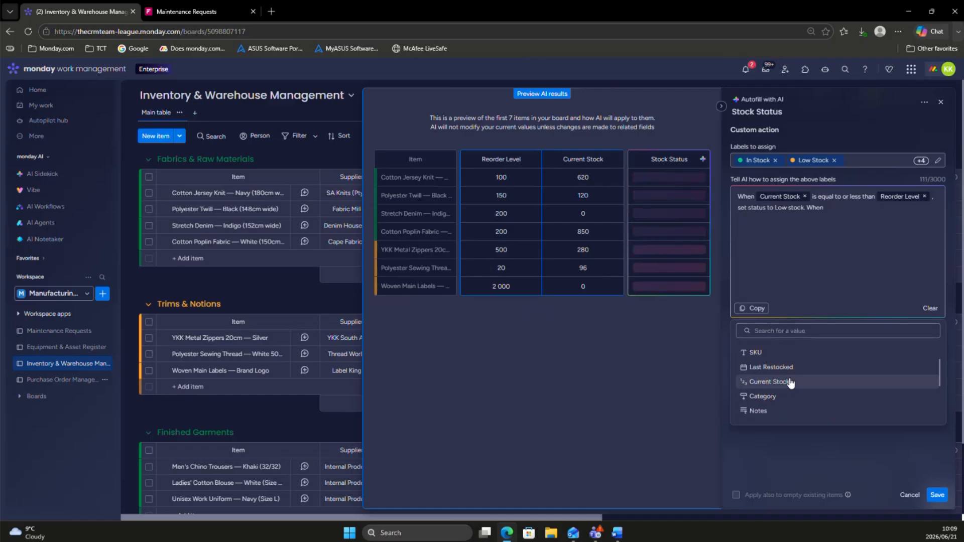
left_click(786, 383)
type("reaches")
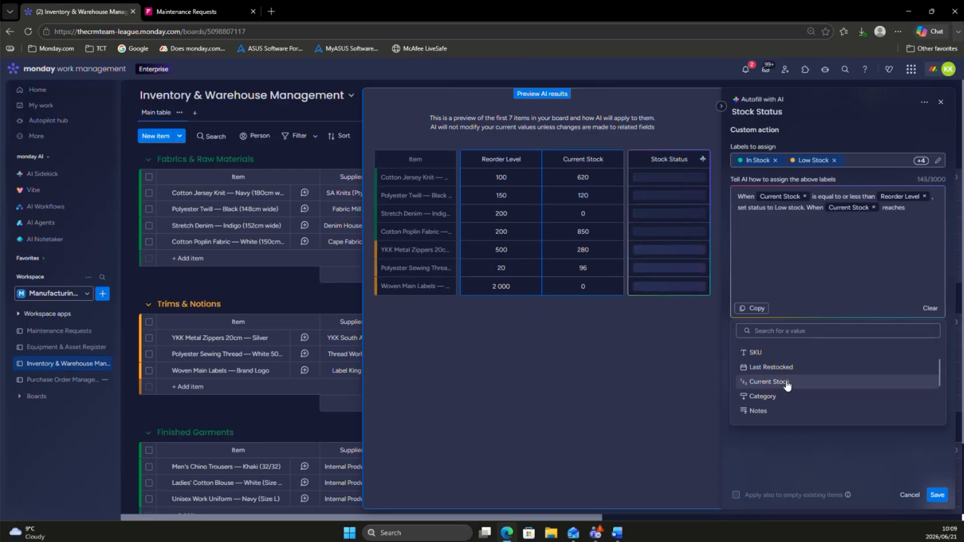
key("BackSpace")
key("BackSpace")
key("BackSpace")
key("BackSpace")
key("BackSpace")
key("BackSpace")
key("BackSpace")
key("BackSpace")
Step: Continue the second rule with "is 10 or more units higher than the" followed by the Reorder Level column value
type("is 10 or more units higher than the")
scroll(775, 387, "down", 1)
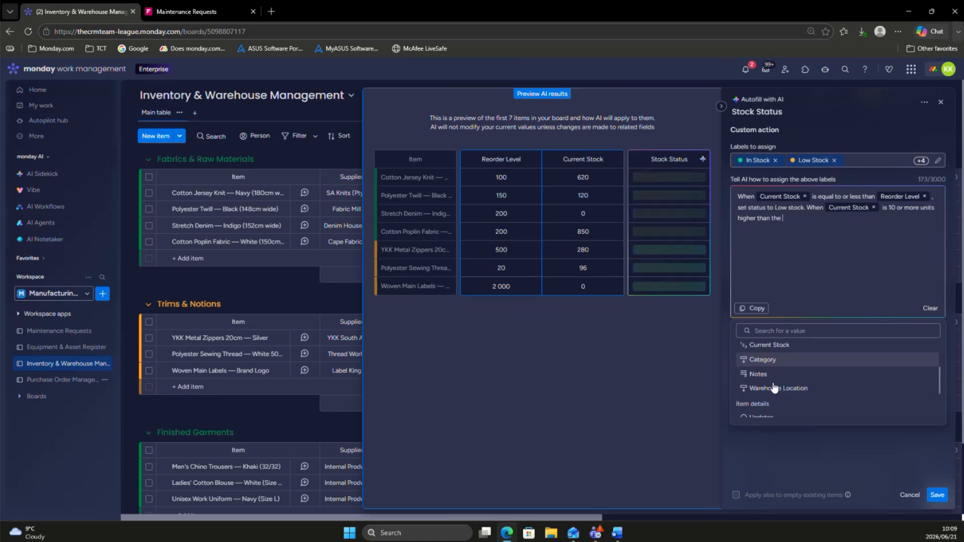
scroll(774, 387, "up", 3)
left_click(769, 390)
Step: Finish the second rule with "then set status to In Stock" and save the Stock Status AI autofill
type("then")
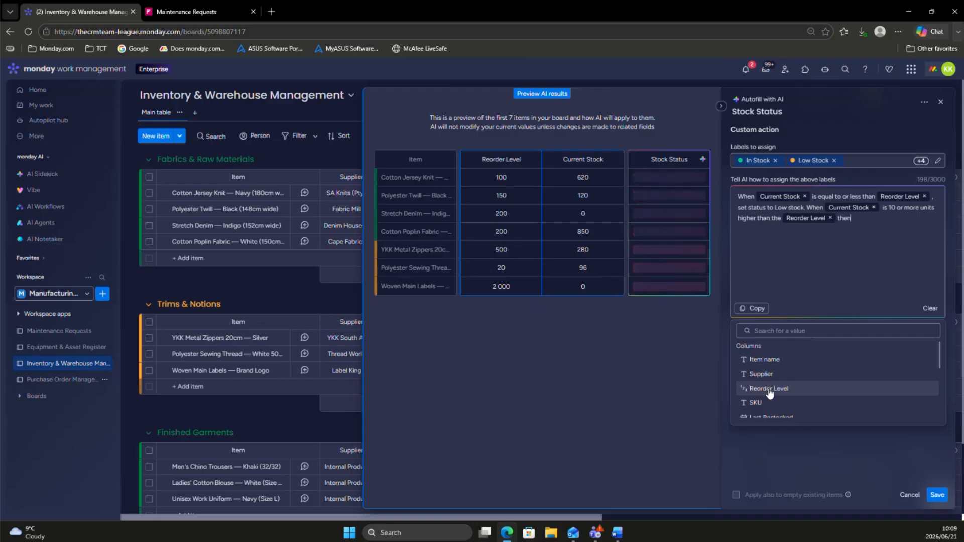
type(" set status to In Stock")
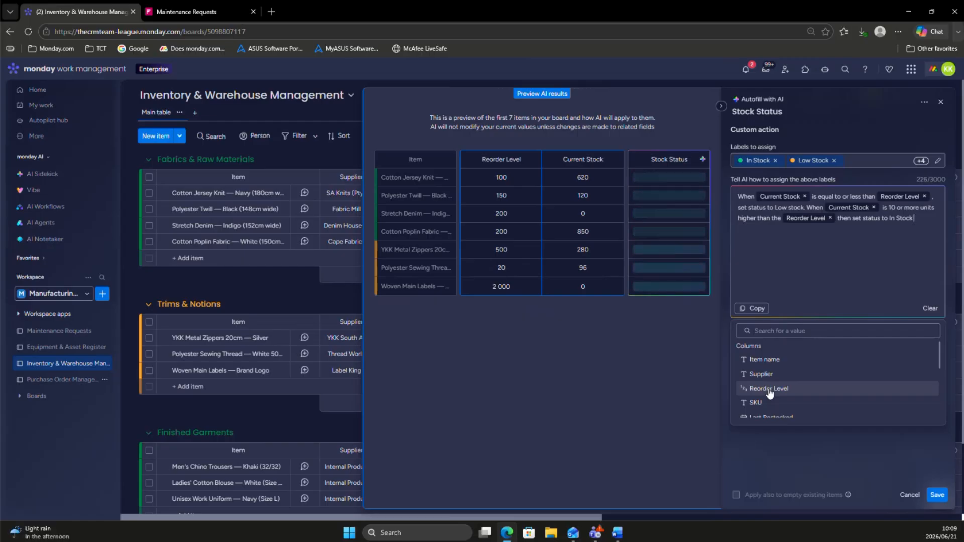
left_click(773, 462)
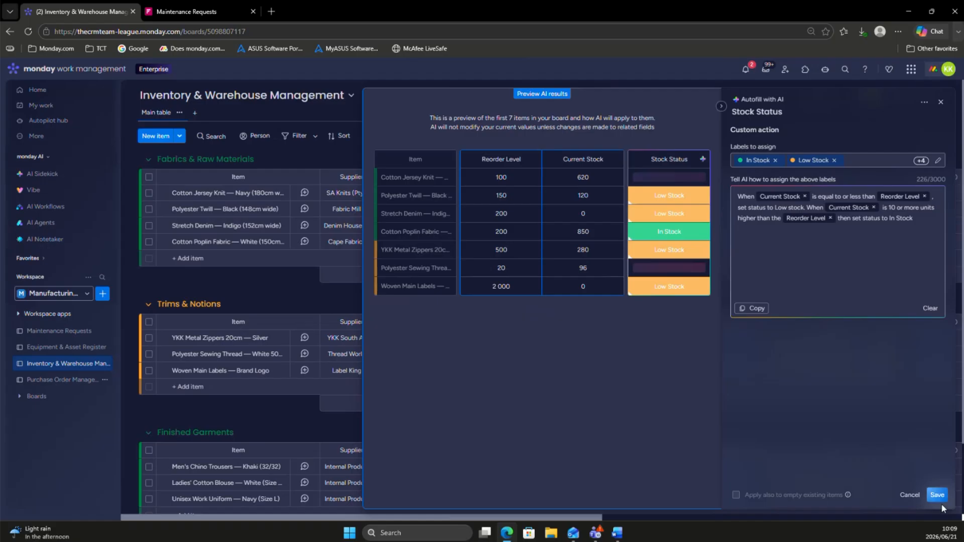
left_click(938, 498)
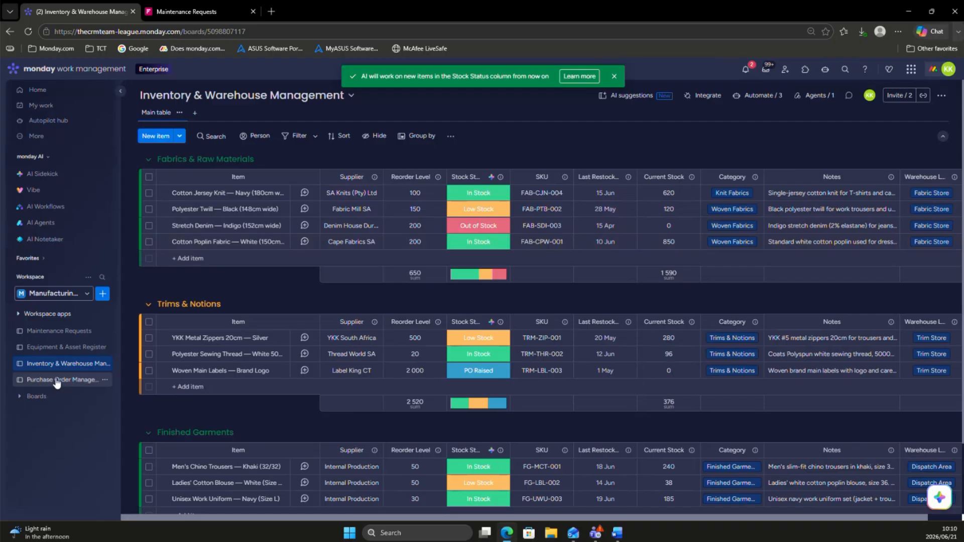
Step: Set the Current Stock of Cotton Poplin Fabric — White to 150 to test the low-stock rule
left_click(669, 243)
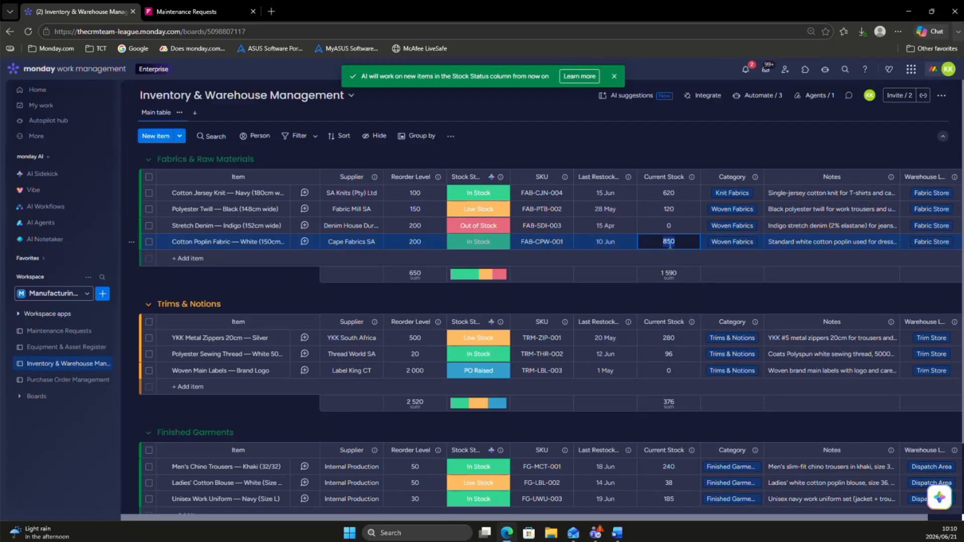
type("150")
left_click(600, 119)
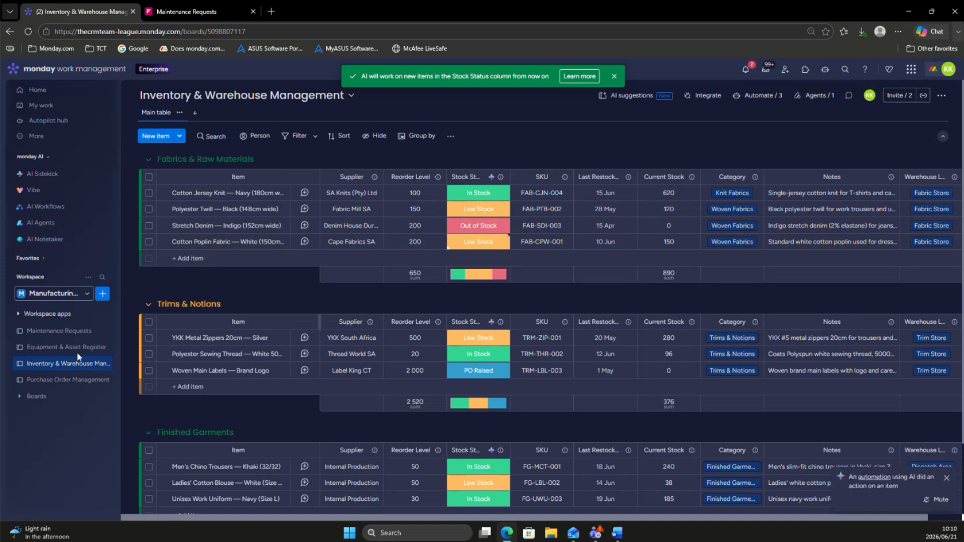
Step: Check the draft Cotton Poplin Fabric order in the Purchase Order Management board and view its Supplier options
left_click(78, 381)
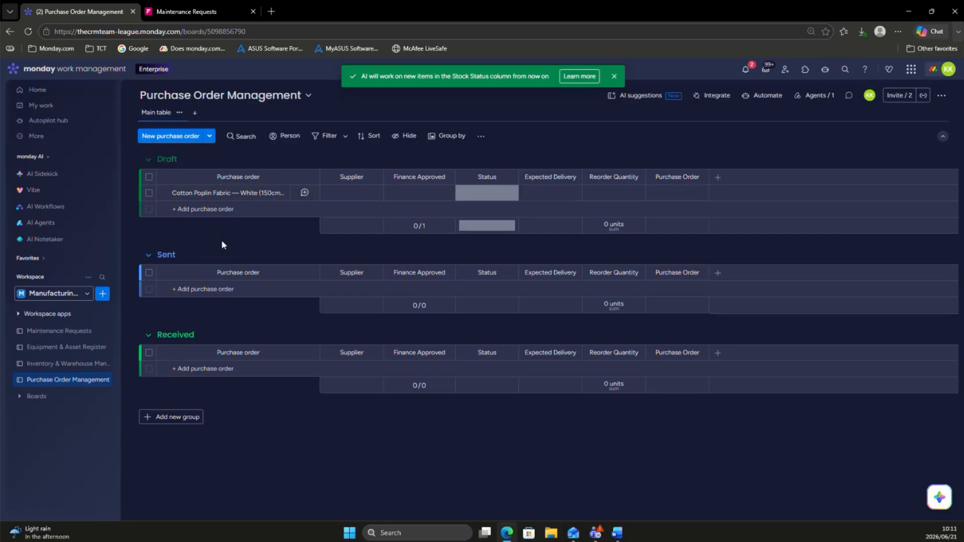
left_click(346, 198)
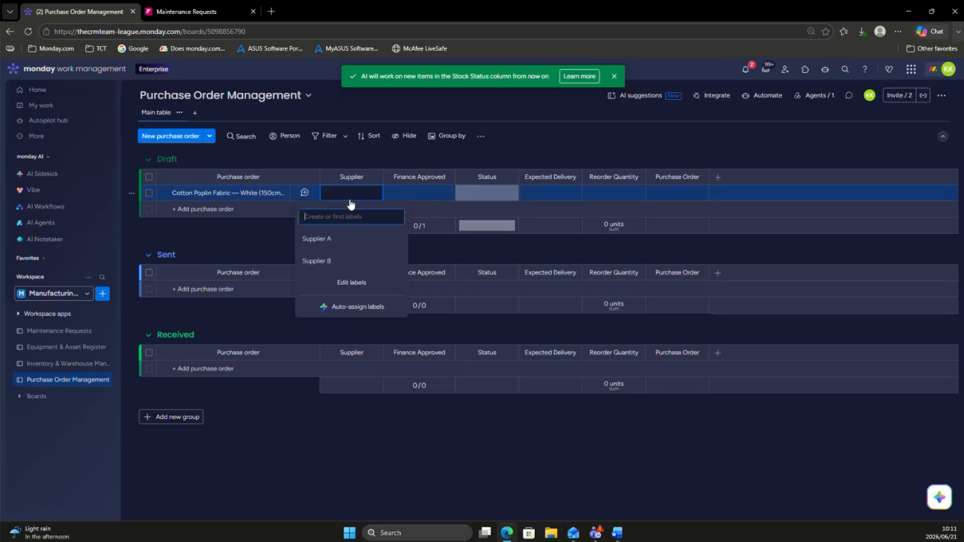
key("Escape")
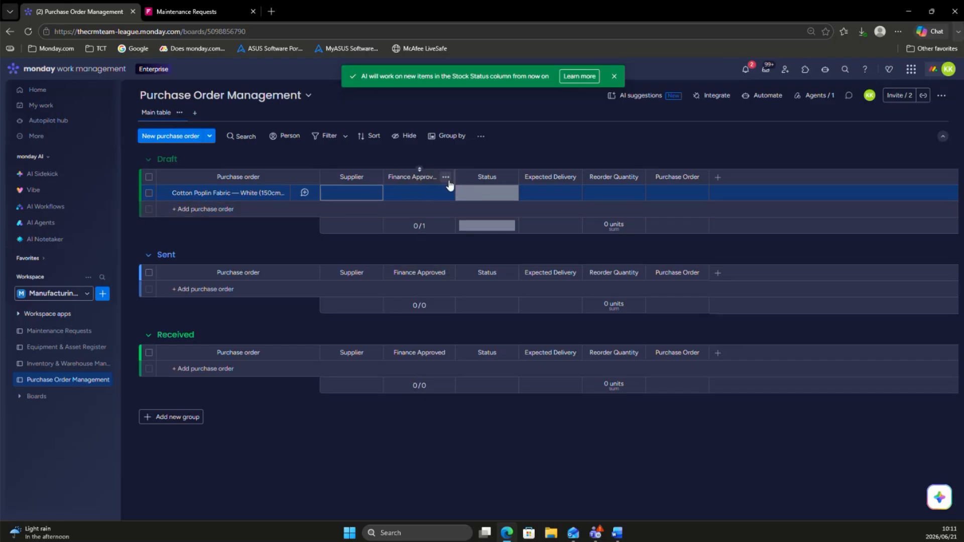
Step: Delete the Stuck label from the purchase order board's Status column
left_click(483, 196)
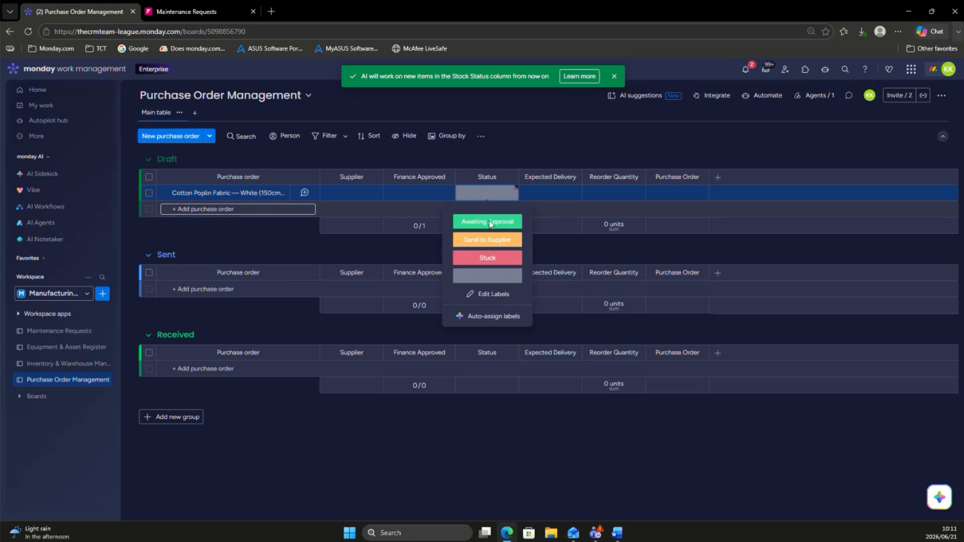
left_click(494, 295)
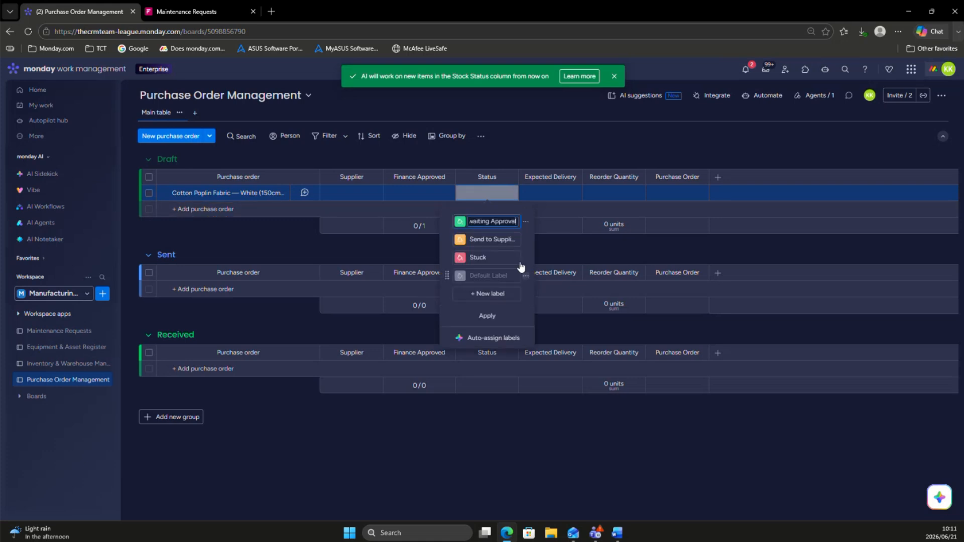
left_click(526, 259)
left_click(552, 295)
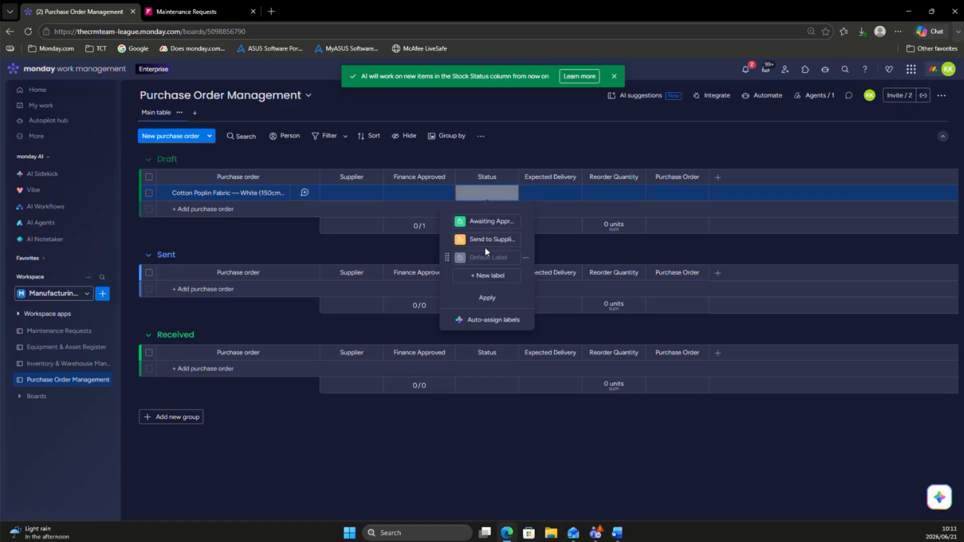
left_click(541, 125)
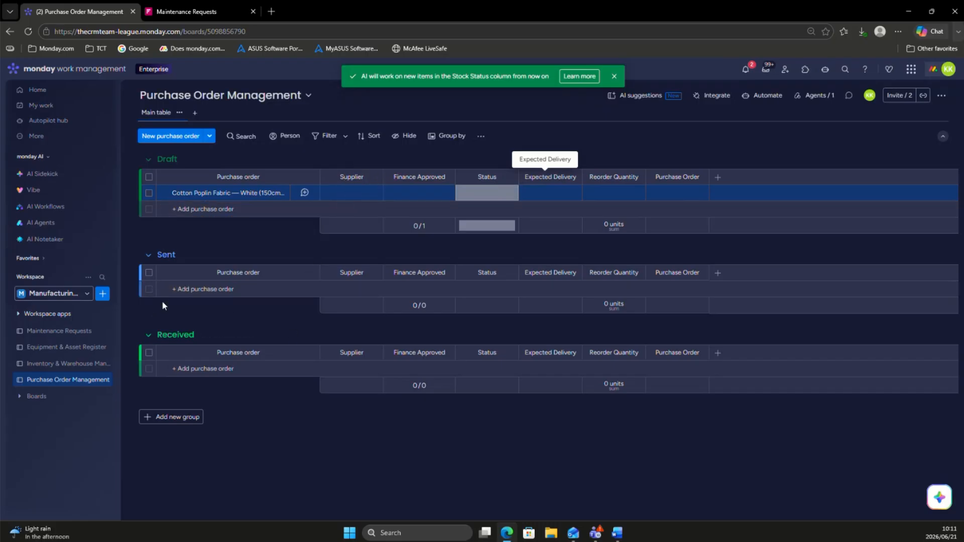
Step: Create a workflow named "PO Workflow" with Main privacy in the manufacturing workspace and dismiss its trigger suggestions
left_click(104, 295)
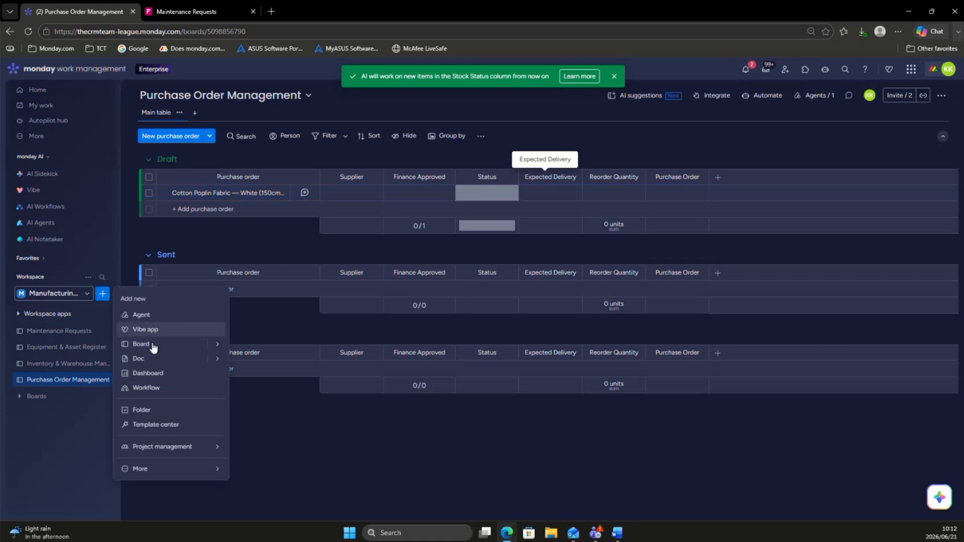
left_click(146, 390)
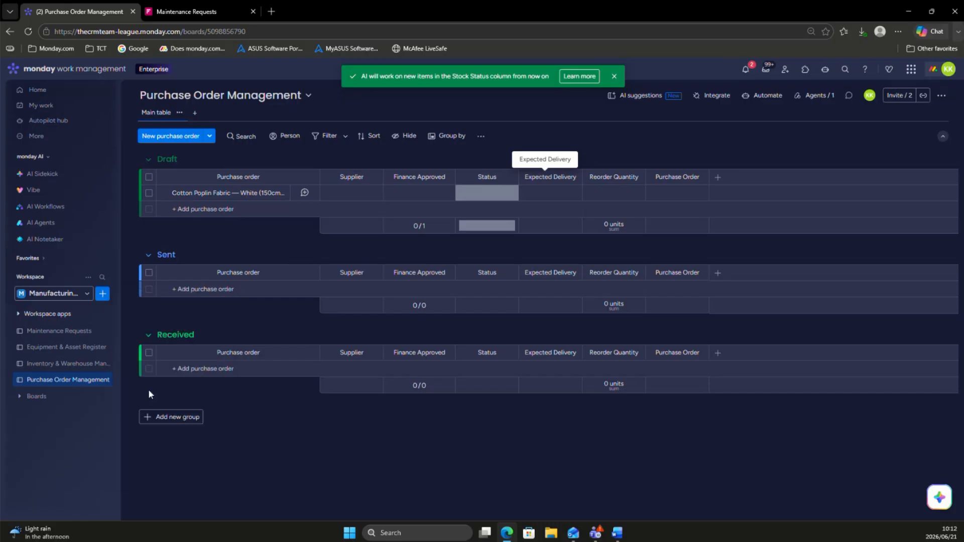
key("BackSpace")
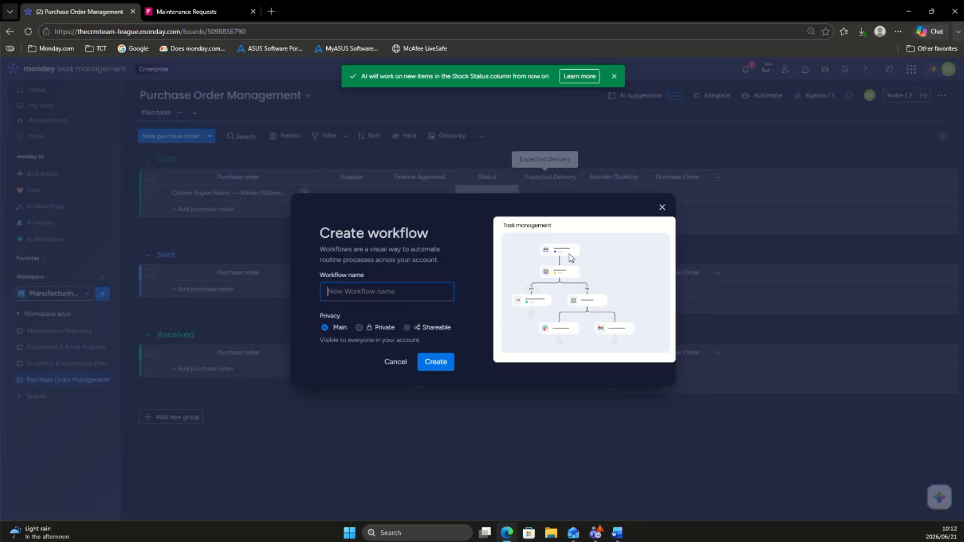
type("PO Workflow")
left_click(437, 367)
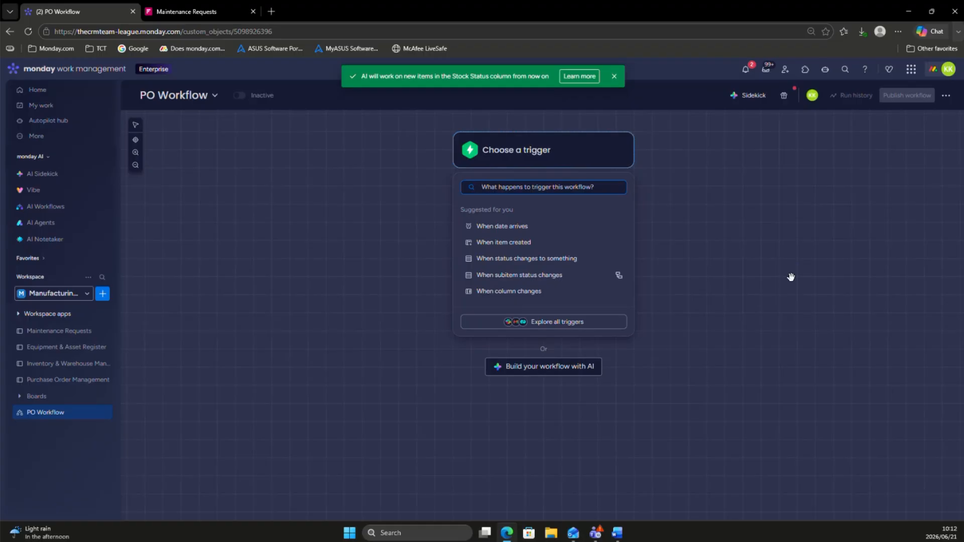
left_click(388, 190)
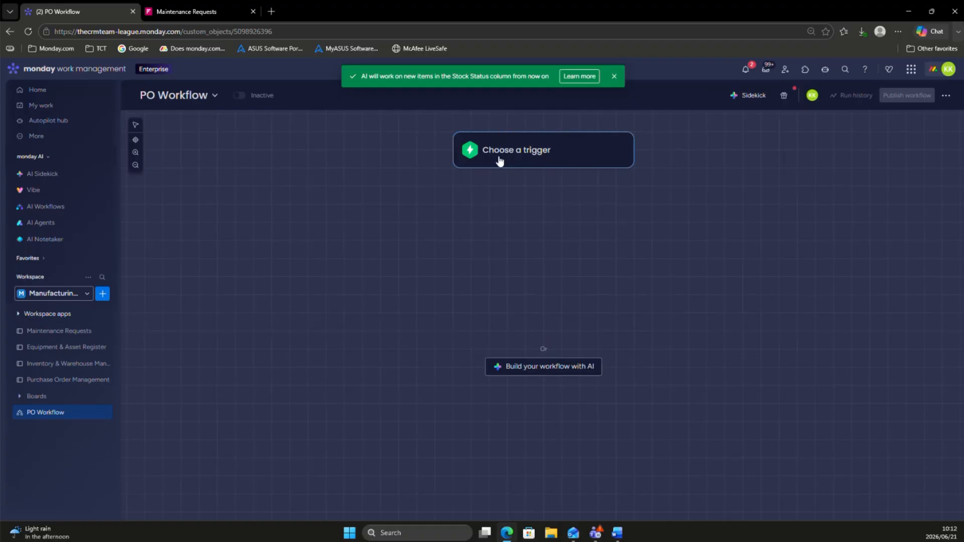
Step: Set the workflow trigger to fire when the Status column on the Purchase Order Management board changes to Send to Supplier
left_click(500, 159)
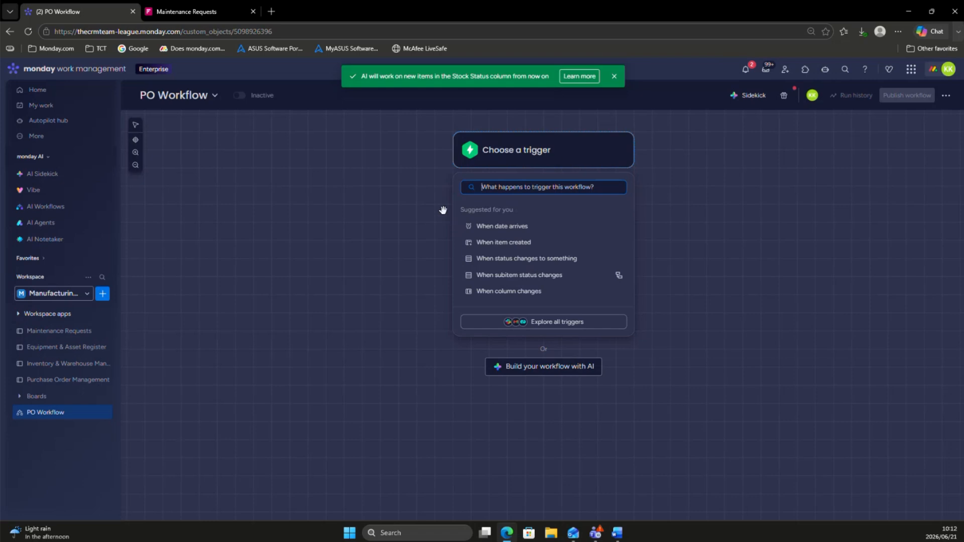
left_click(544, 261)
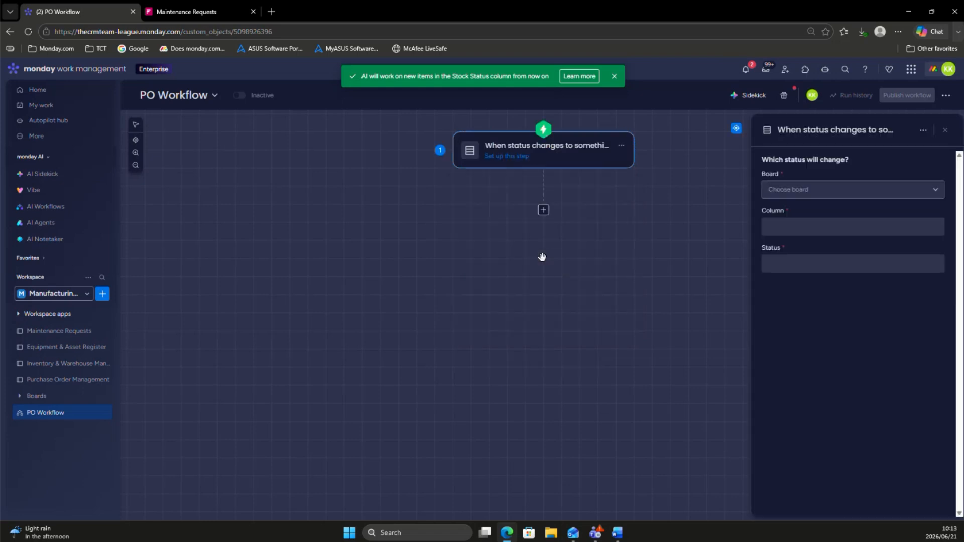
left_click(898, 196)
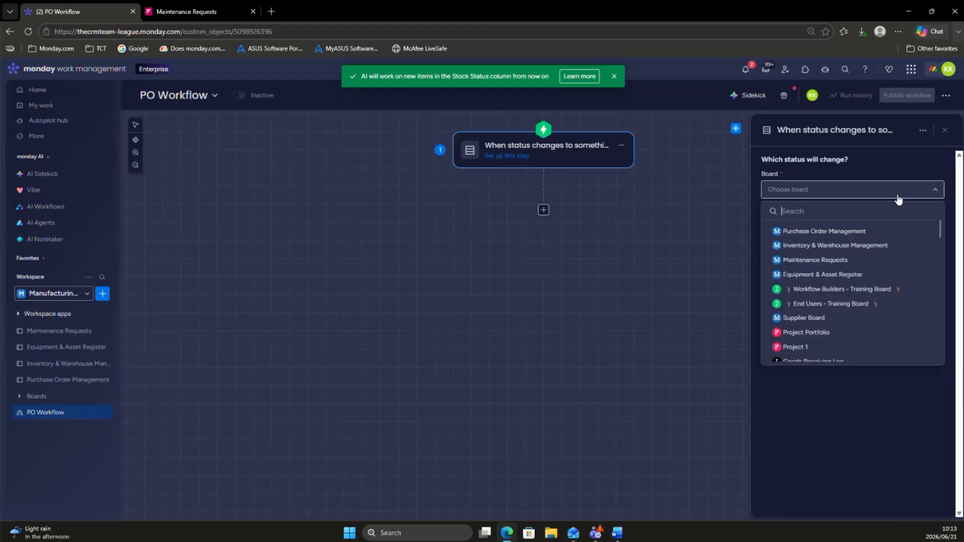
left_click(834, 235)
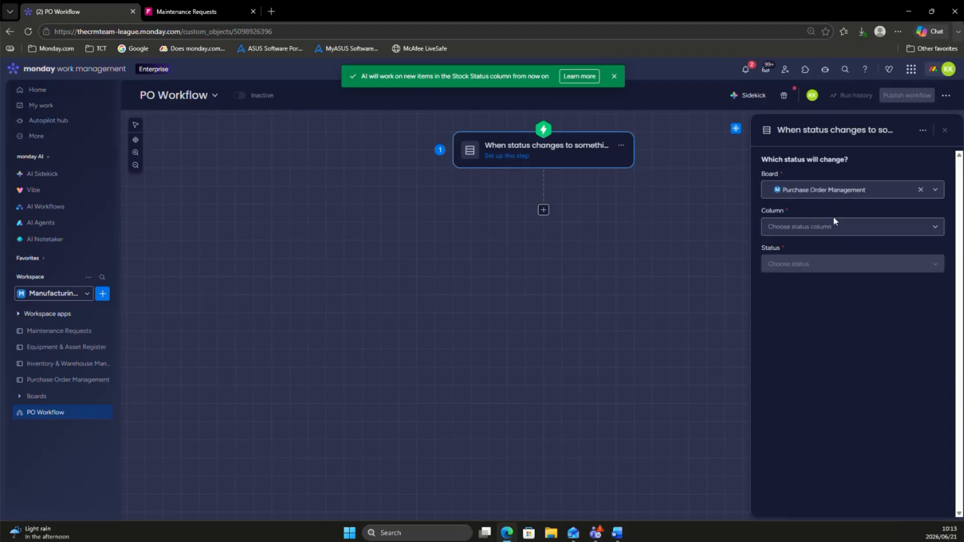
left_click(818, 229)
left_click(806, 268)
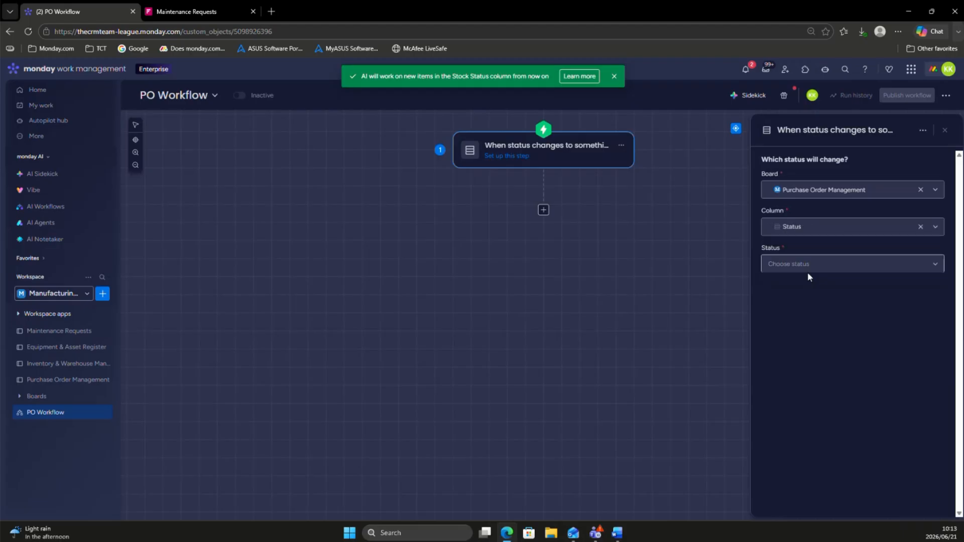
left_click(809, 272)
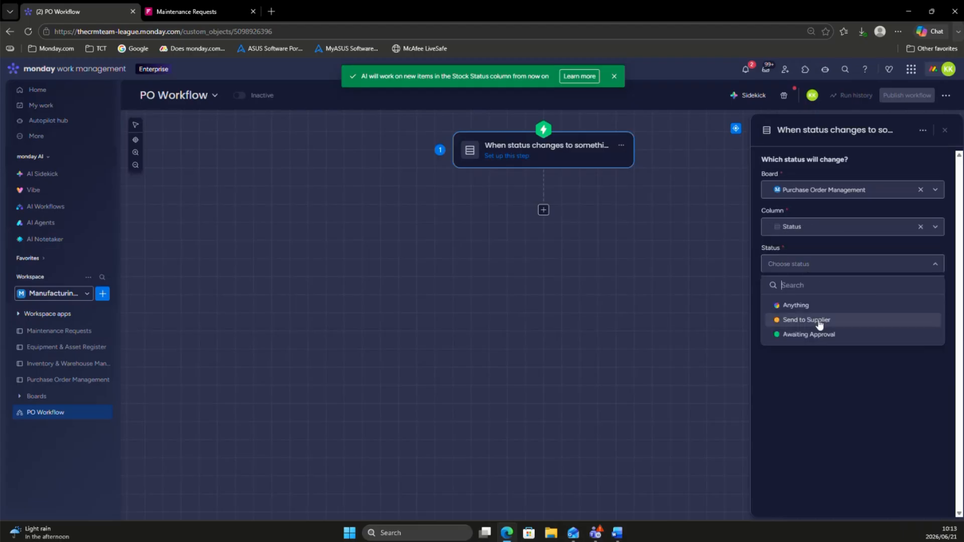
left_click(814, 322)
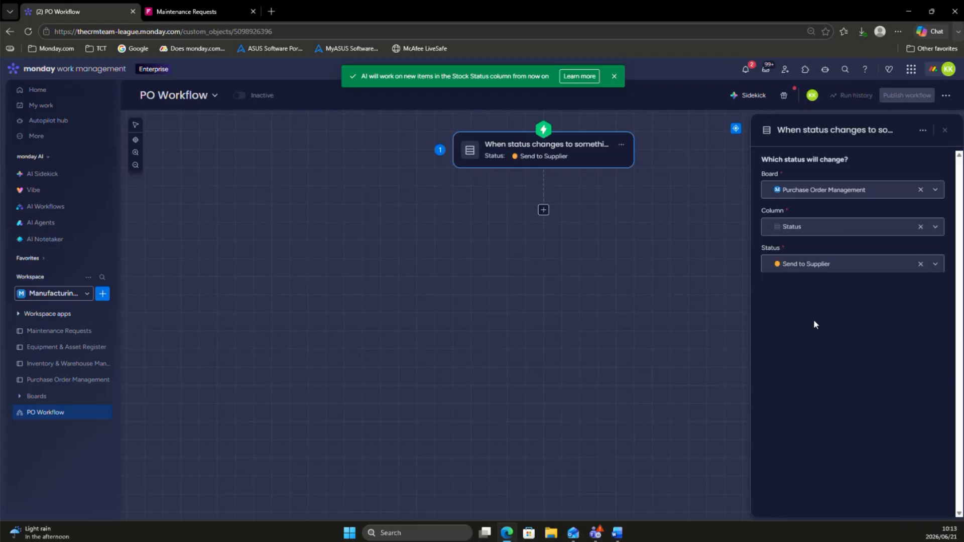
left_click(623, 266)
Step: Add an "If dropdown matches" condition after the trigger that checks the Supplier column with the condition "is"
left_click(545, 212)
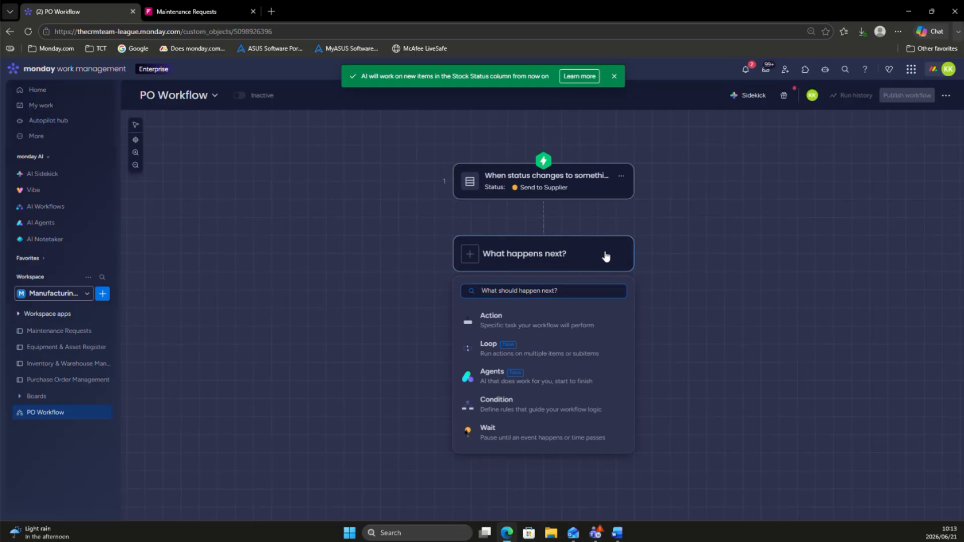
left_click(516, 412)
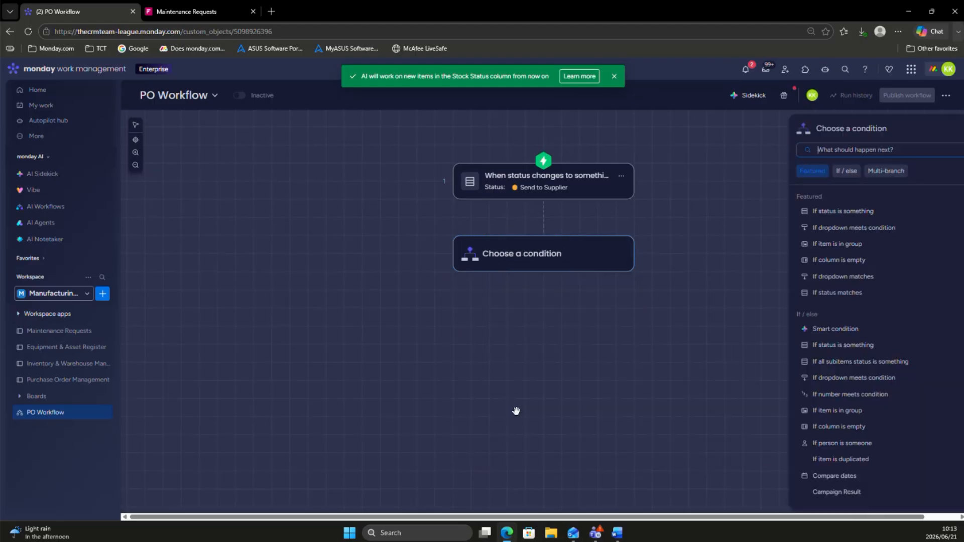
left_click(851, 275)
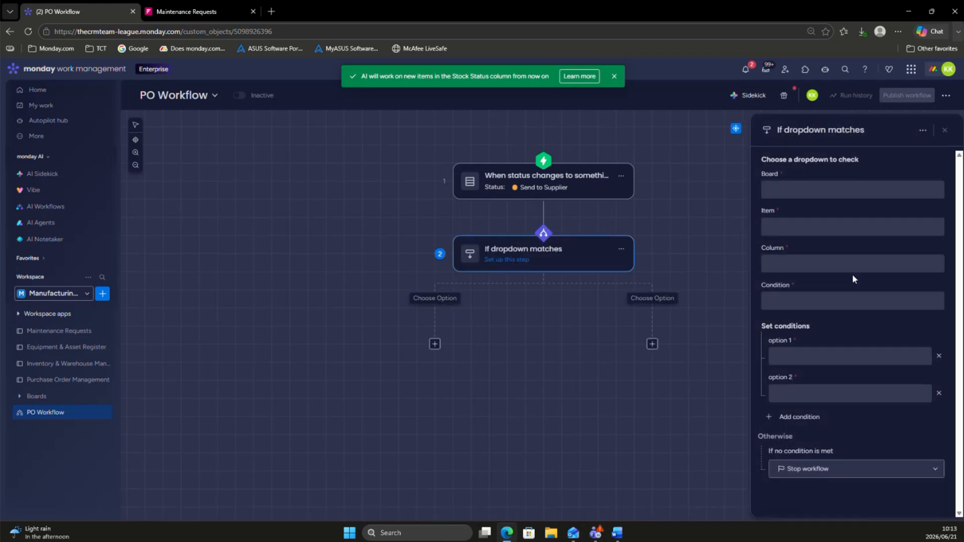
left_click(803, 302)
left_click(797, 372)
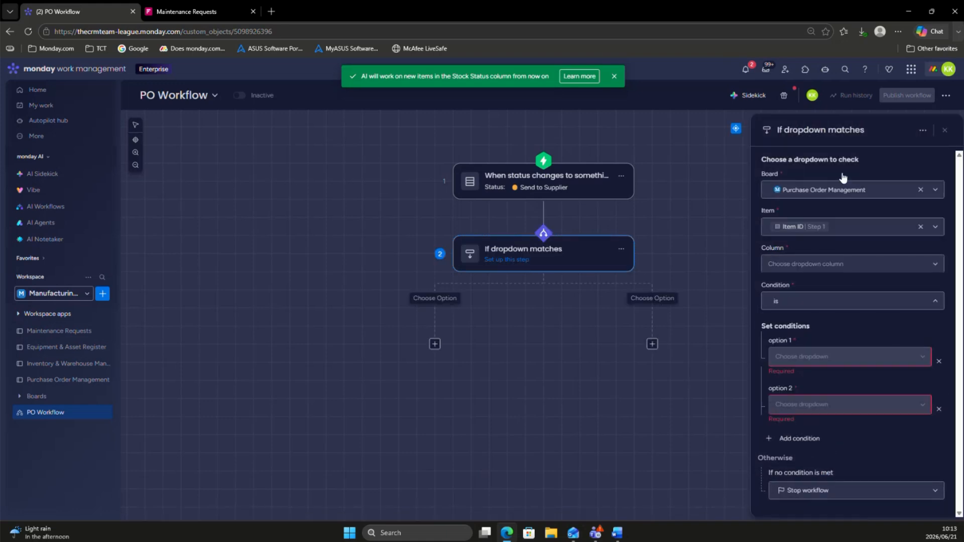
left_click(827, 264)
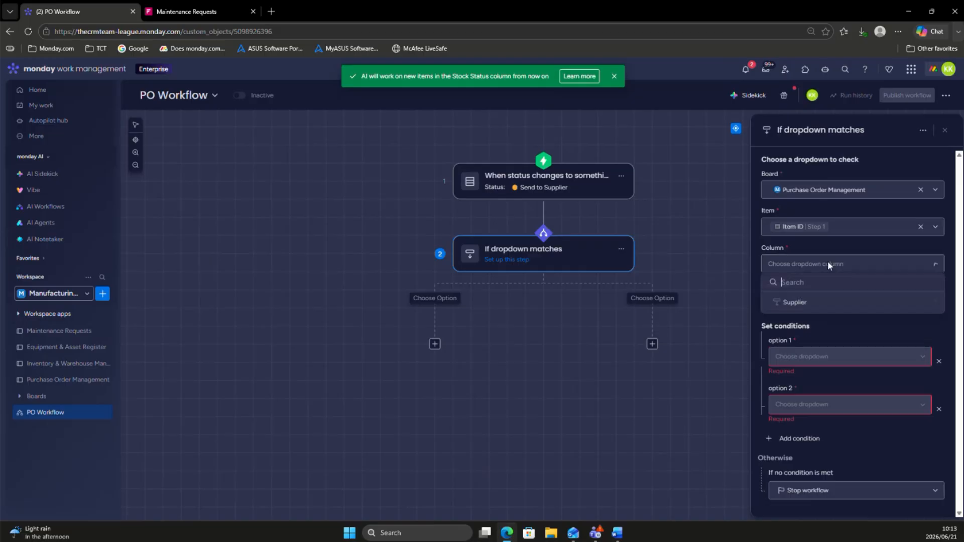
left_click(789, 306)
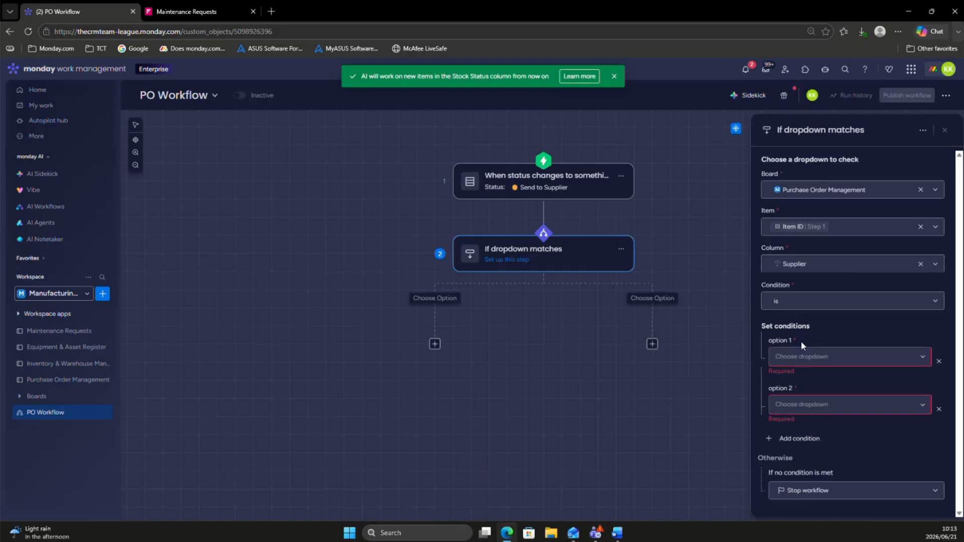
Step: Set the dropdown condition's option 1 to Supplier A and option 2 to Supplier B
left_click(800, 365)
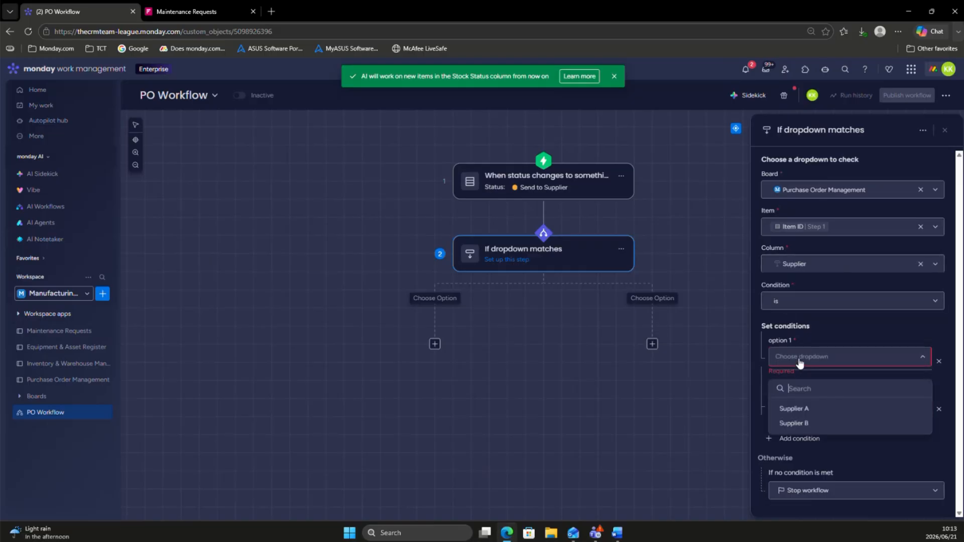
left_click(813, 410)
left_click(876, 449)
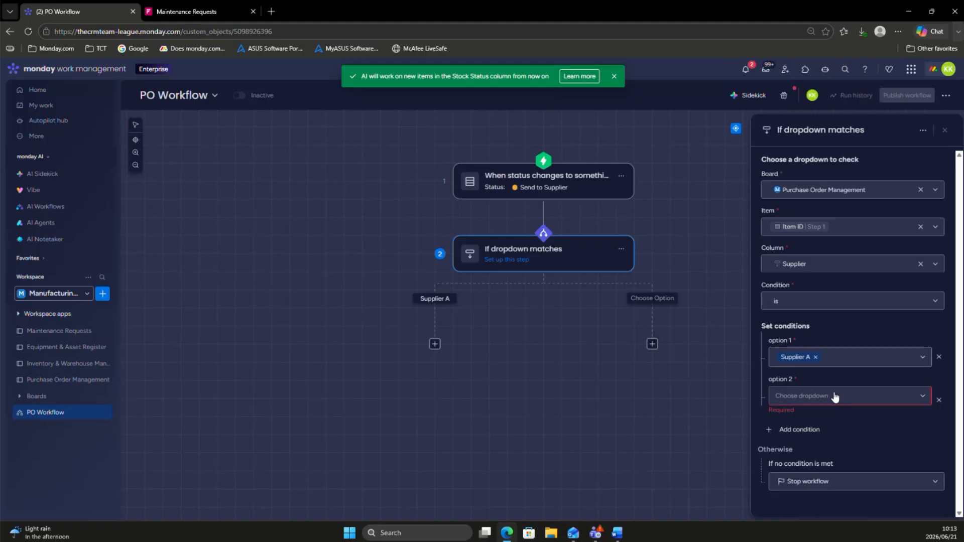
left_click(835, 397)
left_click(809, 458)
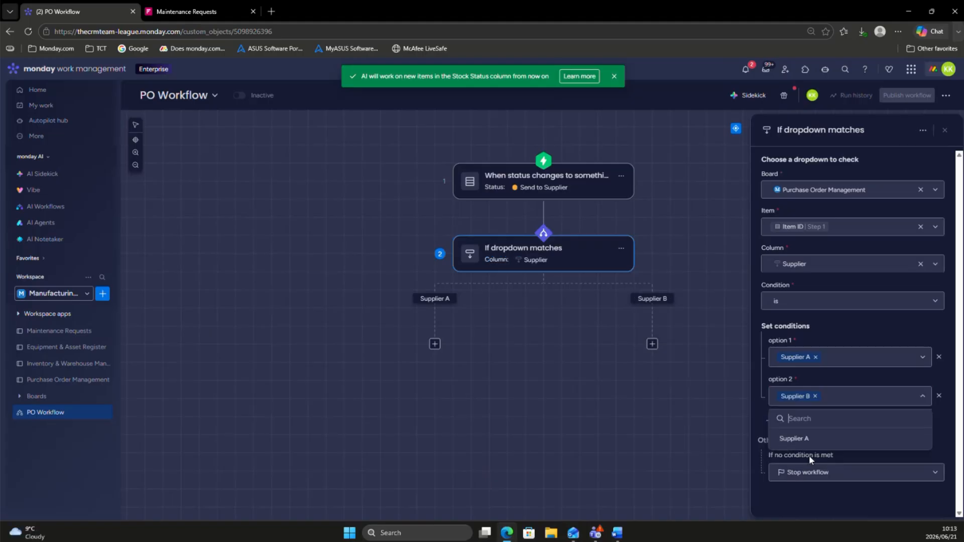
left_click(847, 324)
left_click(651, 406)
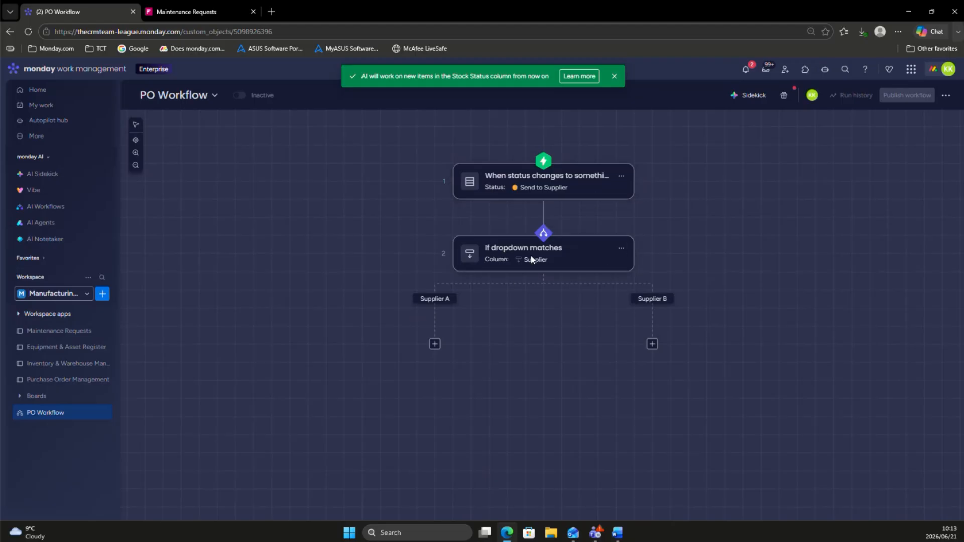
Step: Add a Gmail Send email action to the Supplier A branch
left_click(436, 345)
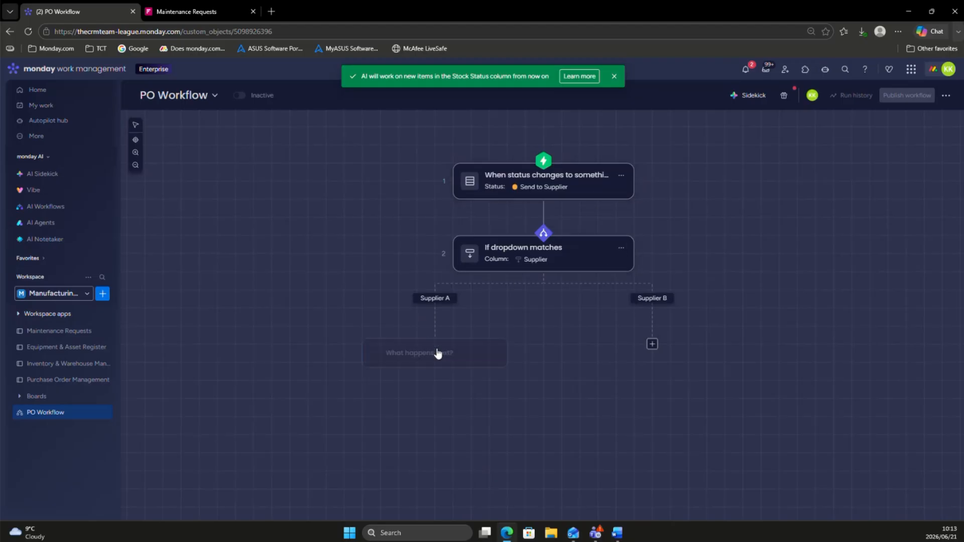
left_click(548, 333)
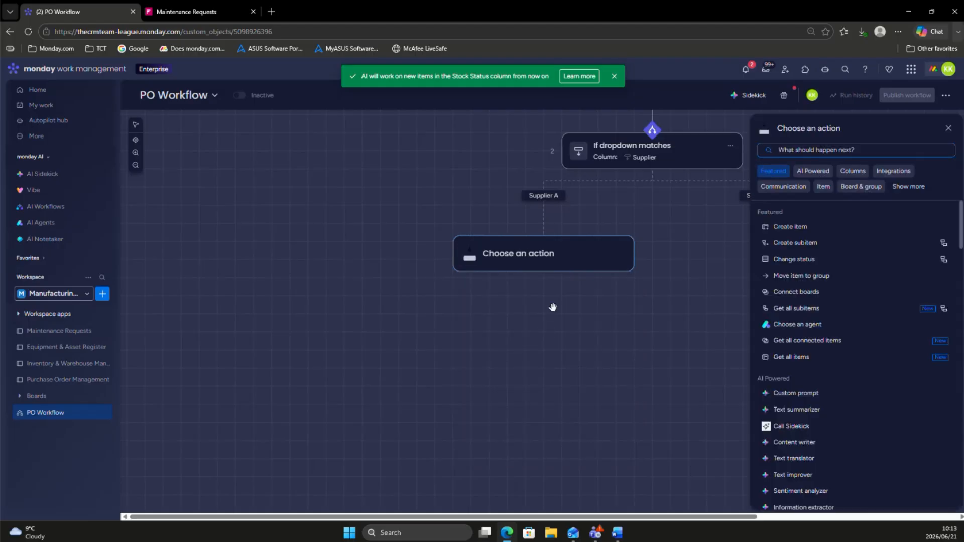
type("gm")
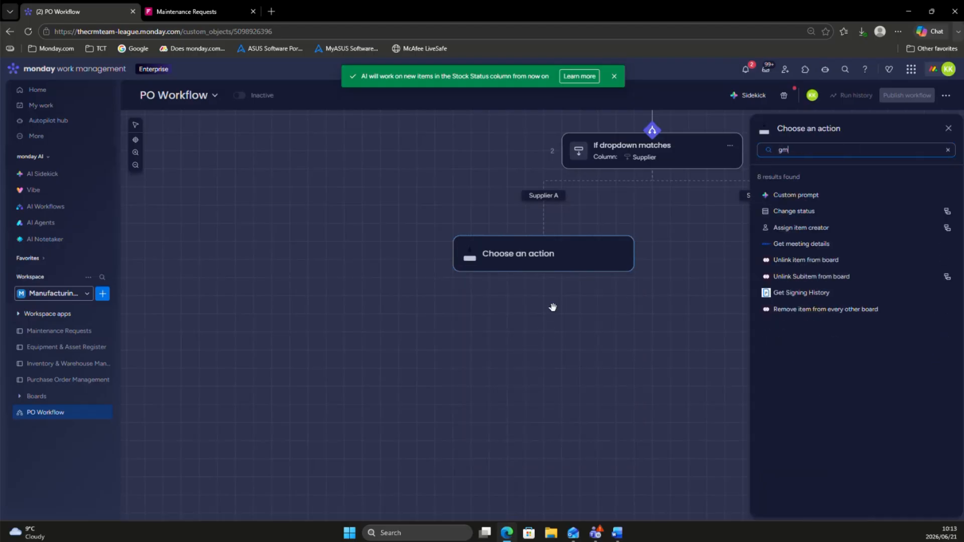
key("BackSpace")
key("BackSpace")
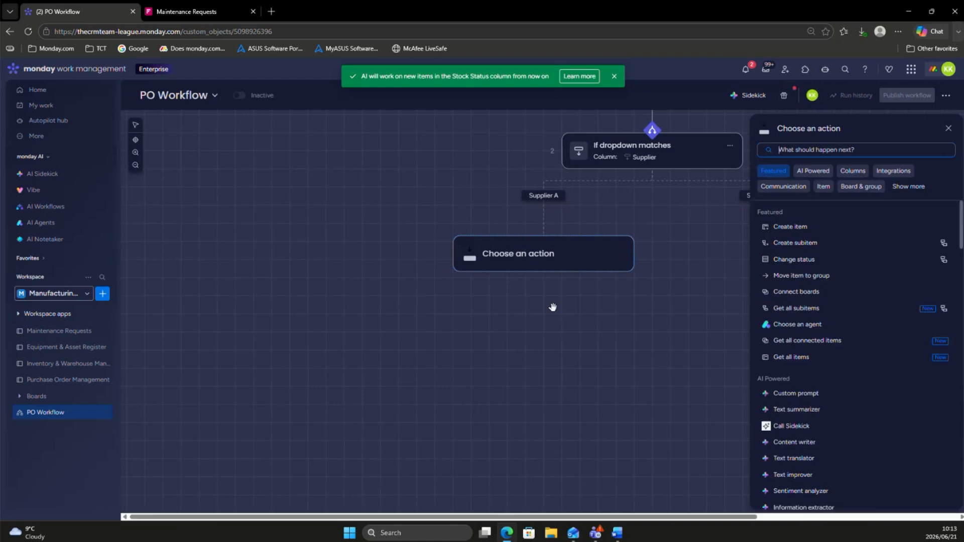
type("email")
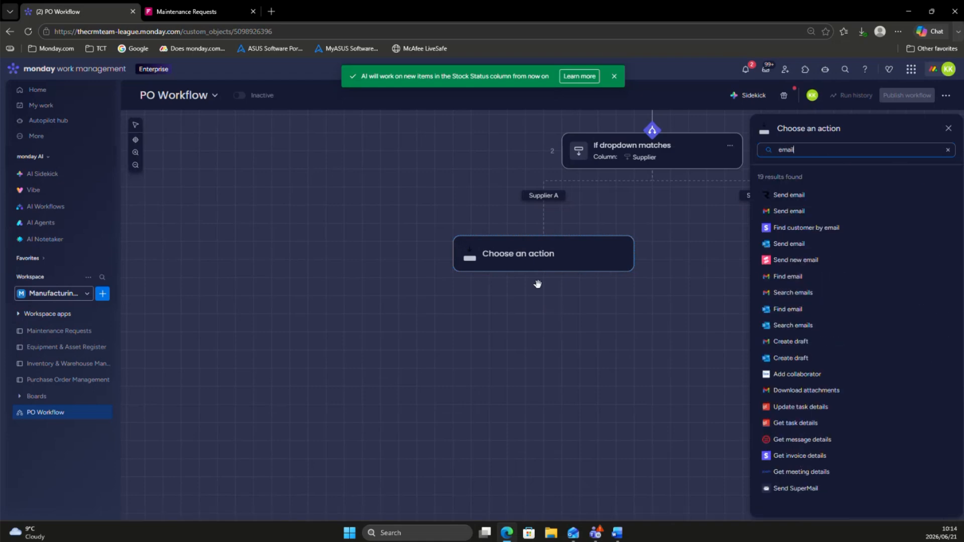
left_click(795, 212)
left_click(797, 171)
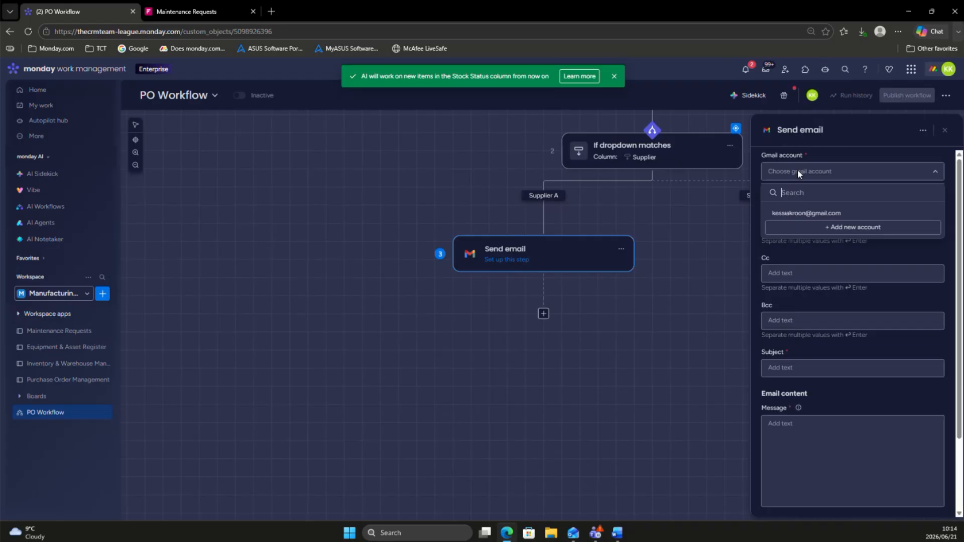
left_click(800, 228)
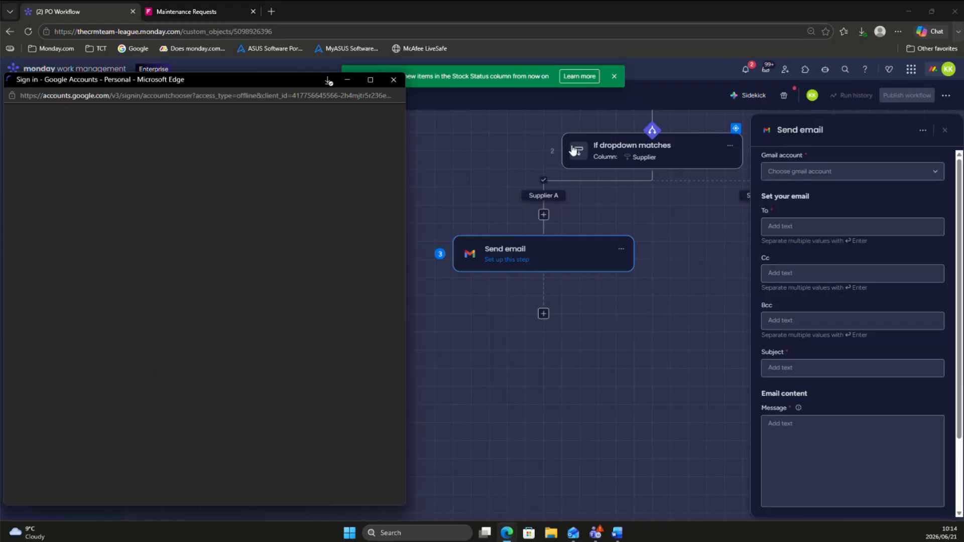
left_click(372, 79)
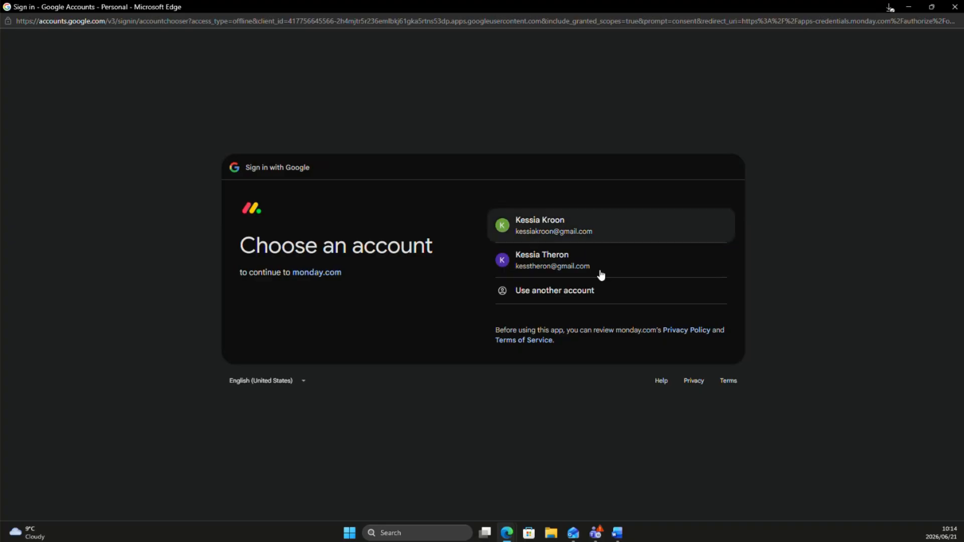
left_click(949, 8)
Step: Choose the already connected Gmail account for the Supplier A email and open its To field for editing
left_click(821, 173)
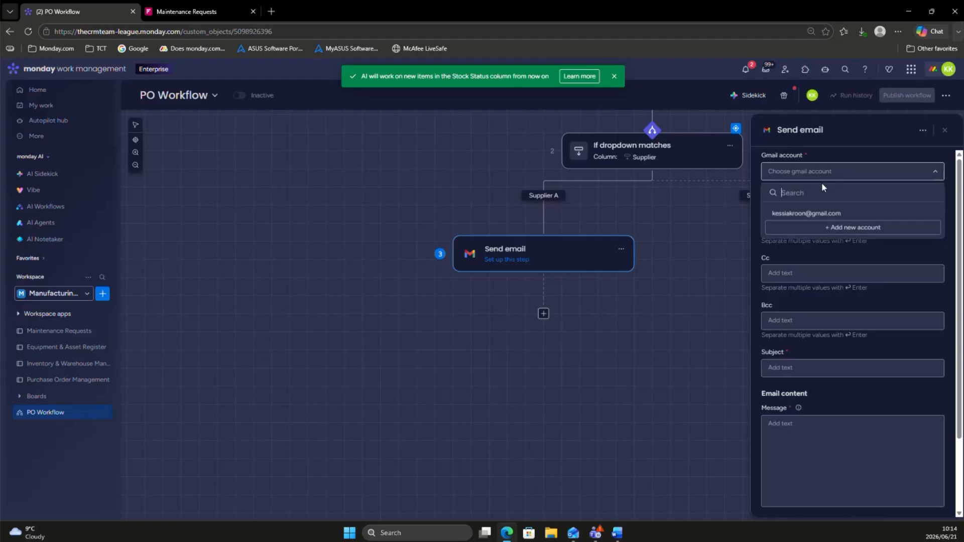
left_click(793, 213)
left_click(793, 227)
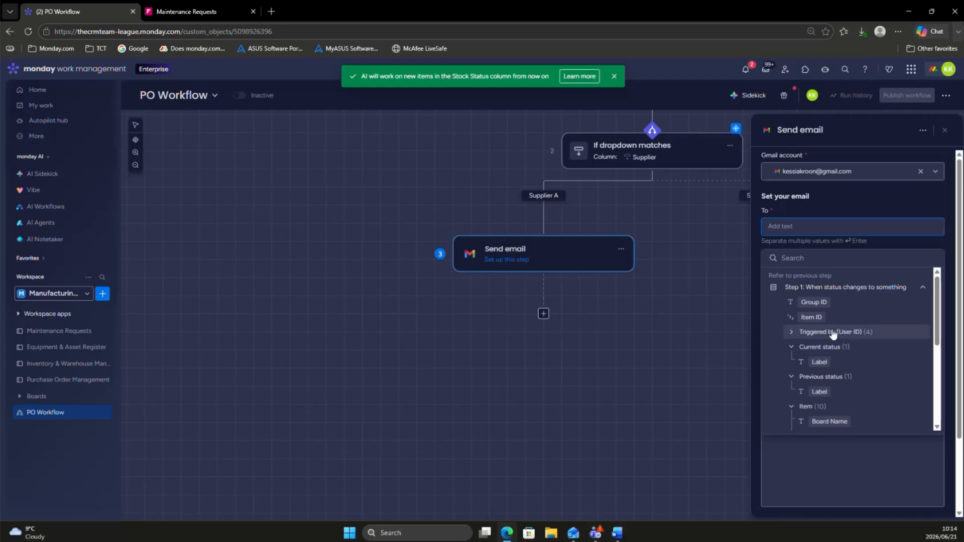
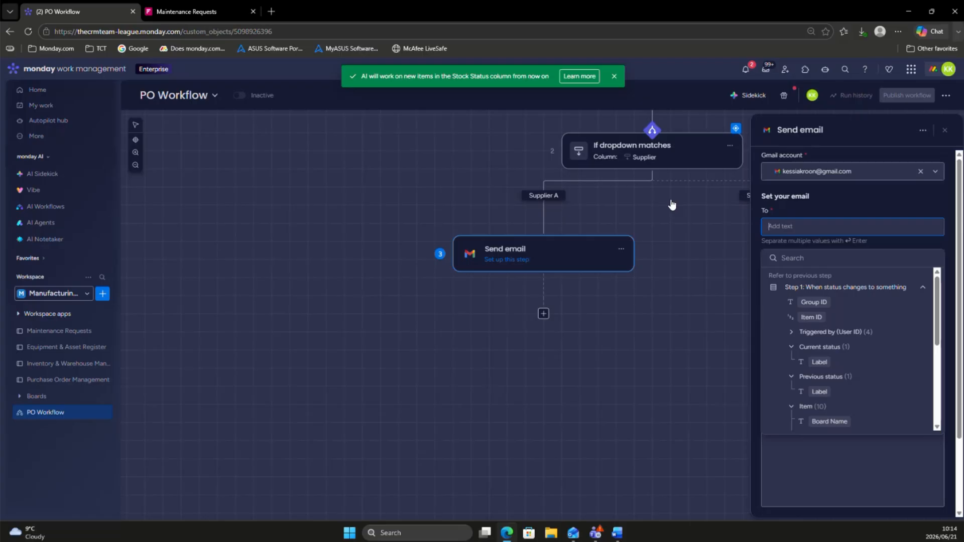
Step: Enter the supplier's email address as the recipient of the Supplier A email
left_click(872, 200)
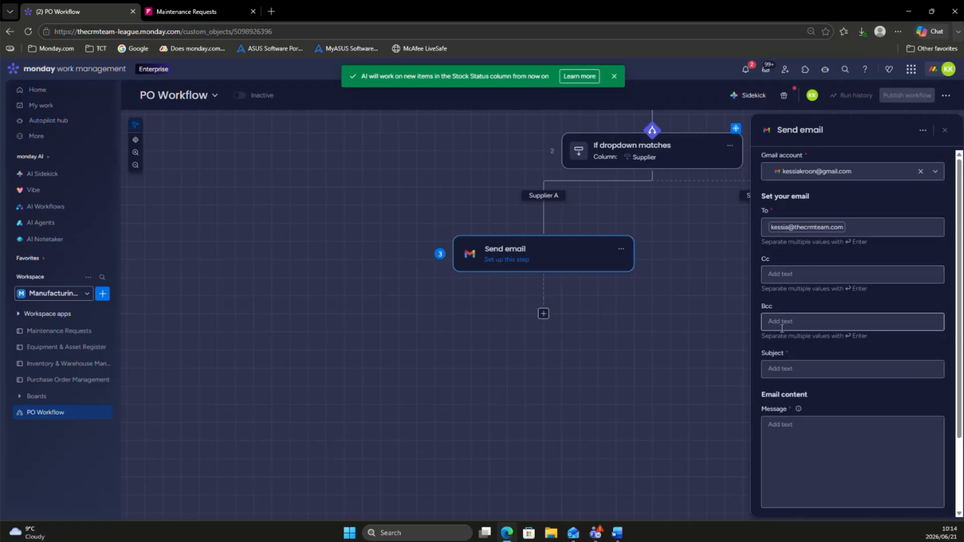
Step: Set the Supplier A email's subject to "New PO for" followed by the item's Name value from Step 1
left_click(823, 369)
type("New PO for")
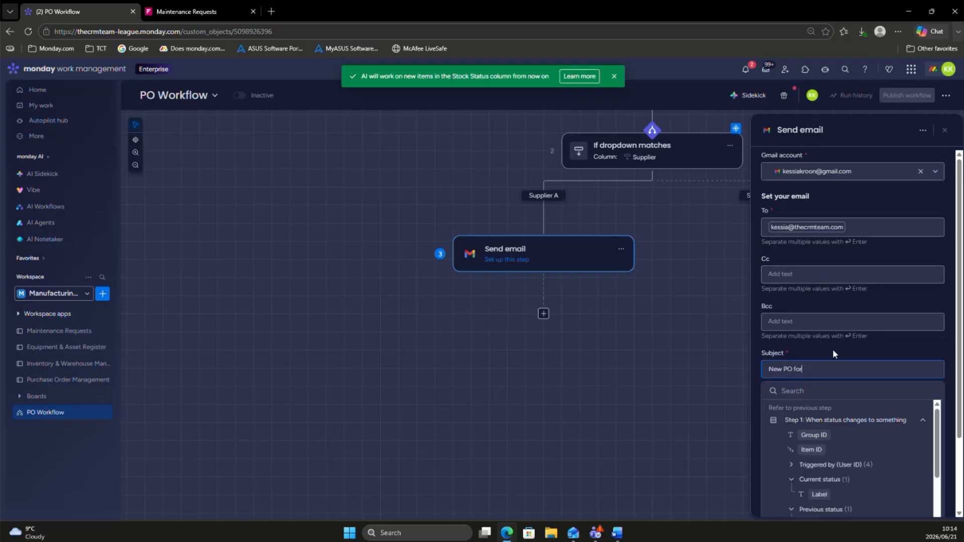
scroll(812, 461, "down", 3)
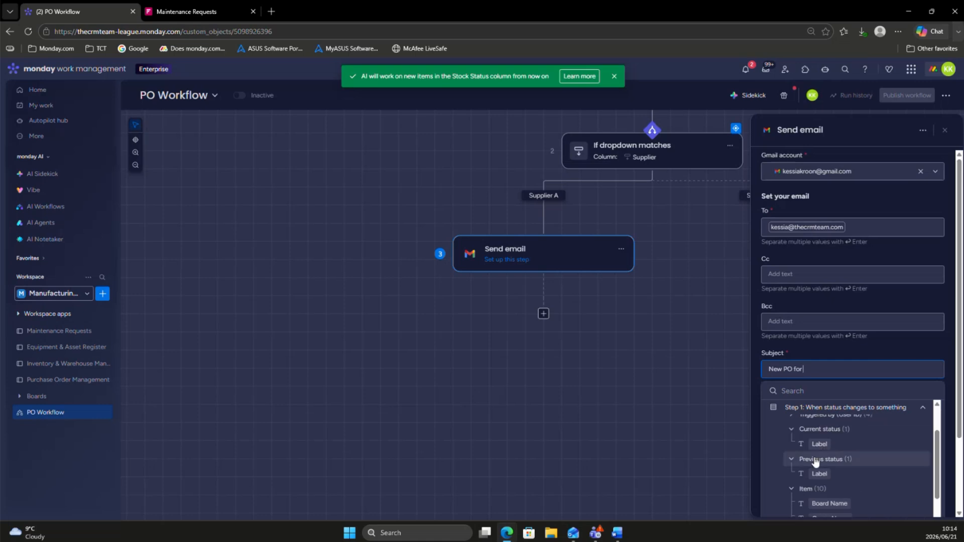
scroll(823, 472, "down", 2)
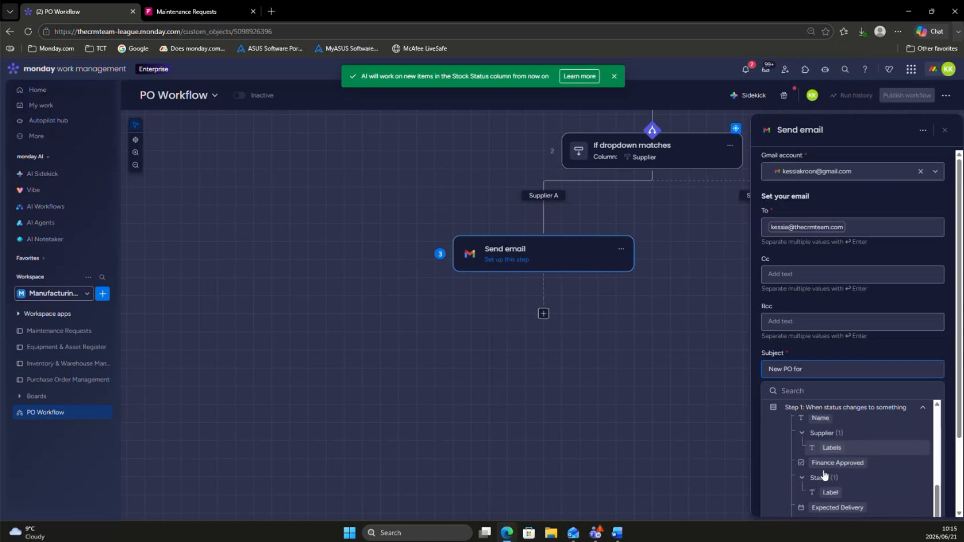
left_click(820, 426)
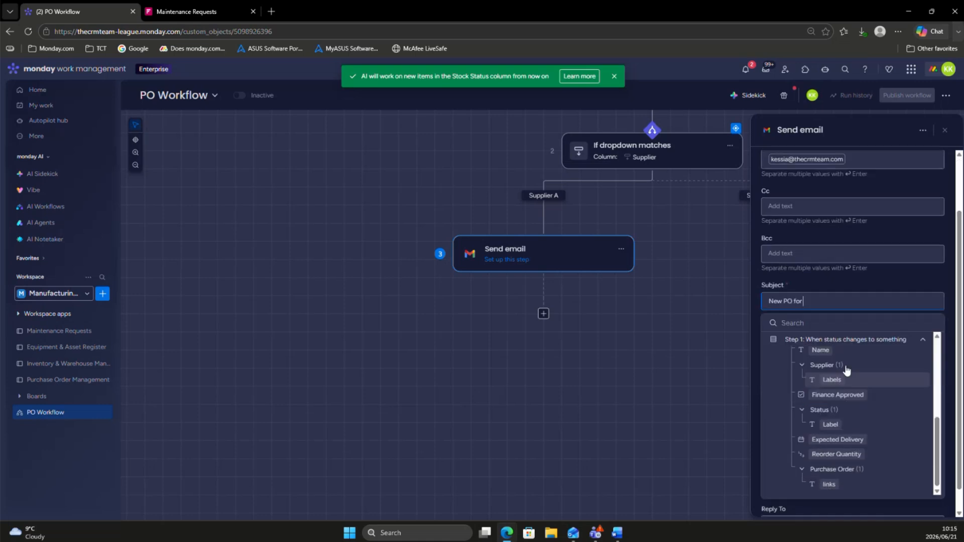
left_click(893, 283)
Step: Write the Supplier A message as "Please see attached PO for" followed by the item's Name value from Step 1
left_click(811, 358)
type("Please see at")
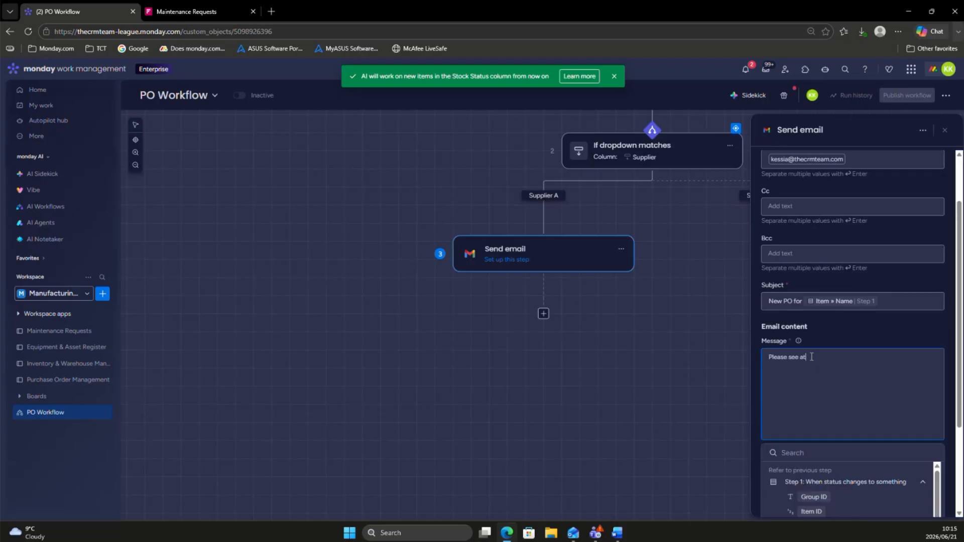
type("tached PO for")
scroll(813, 497, "down", 3)
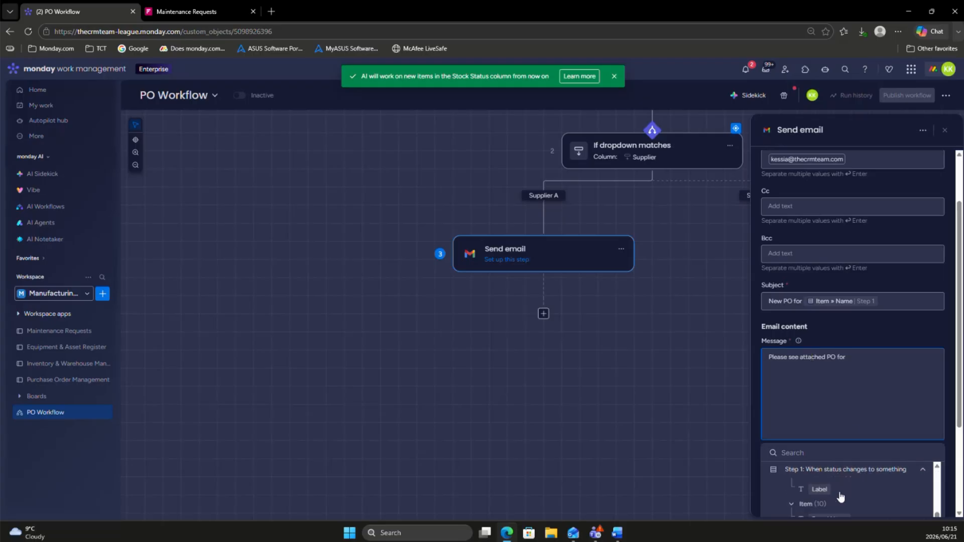
left_click(820, 510)
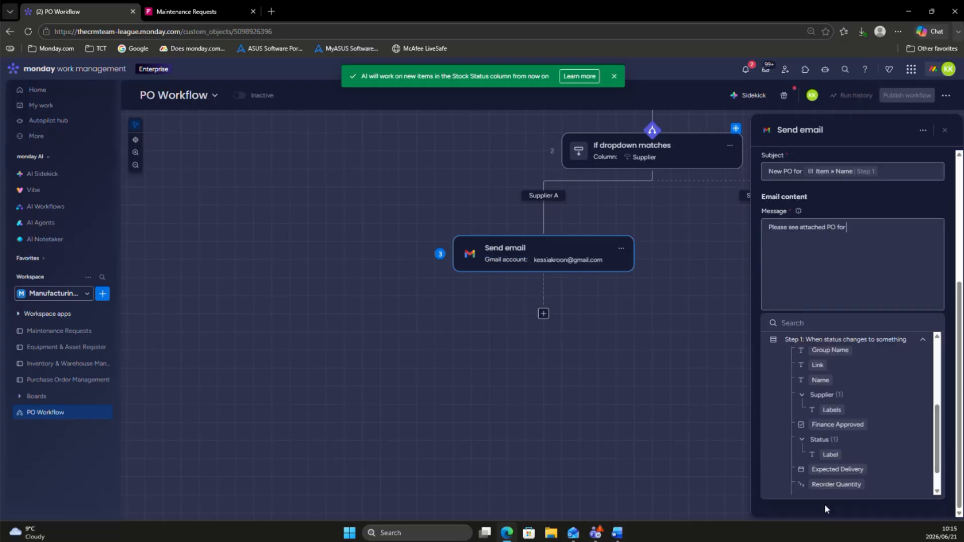
left_click(863, 203)
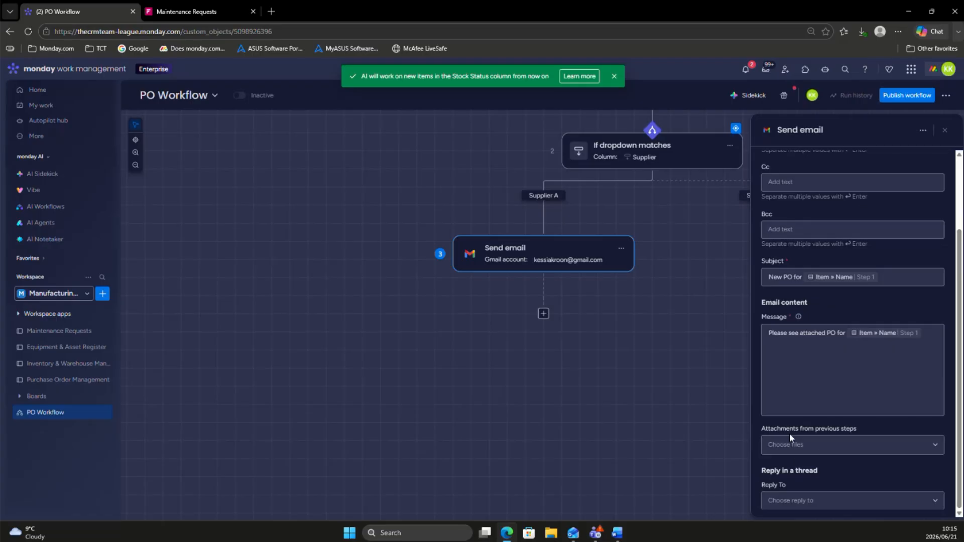
Step: Attach the item's Purchase Order file from Step 1 to the Supplier A email
left_click(790, 451)
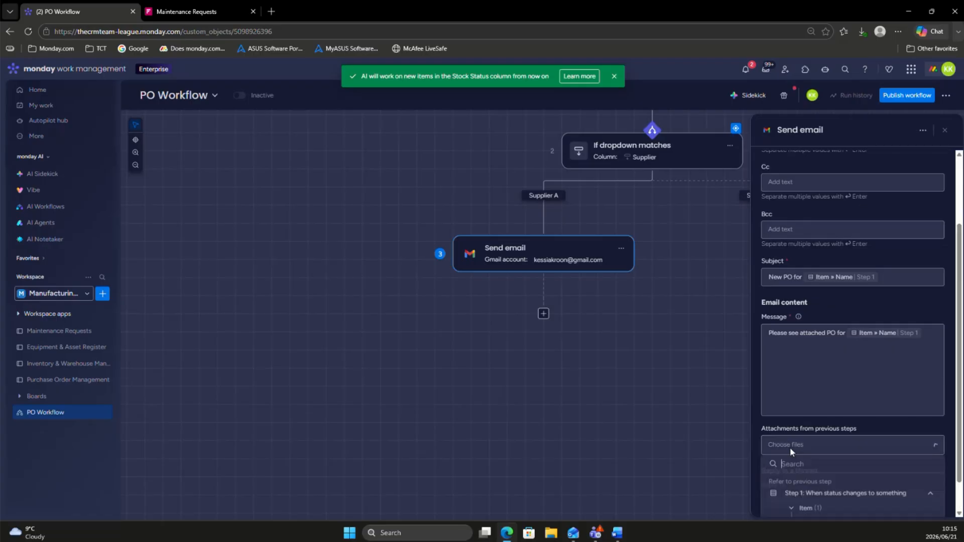
left_click(808, 494)
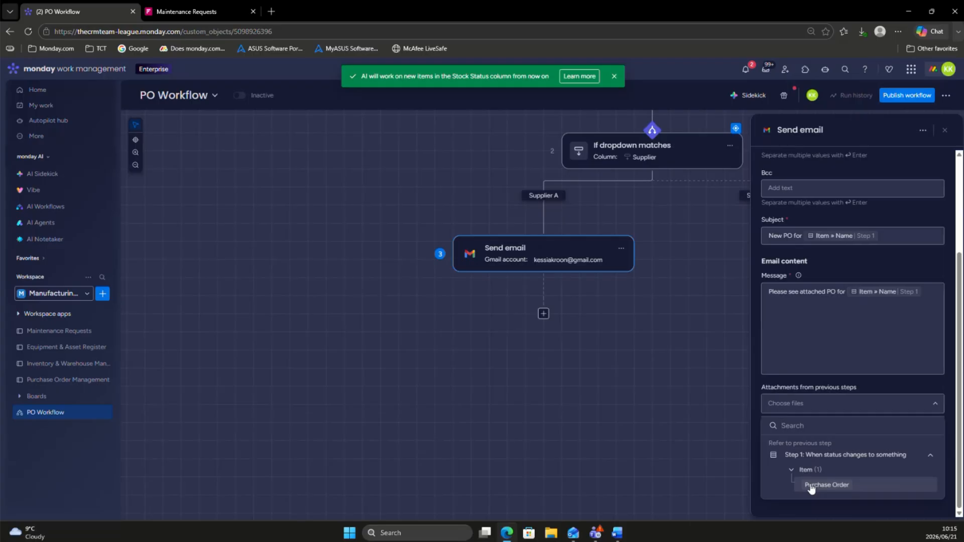
left_click(811, 486)
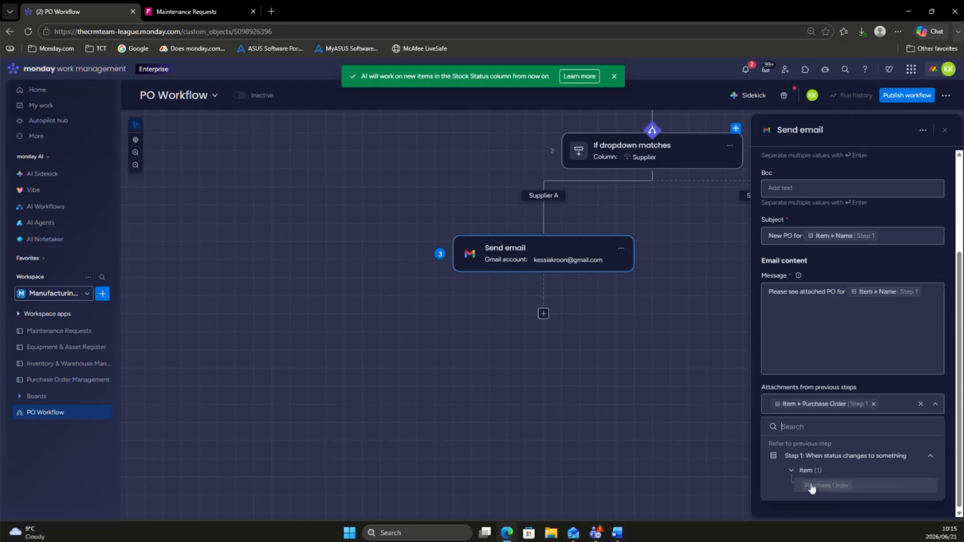
left_click(888, 383)
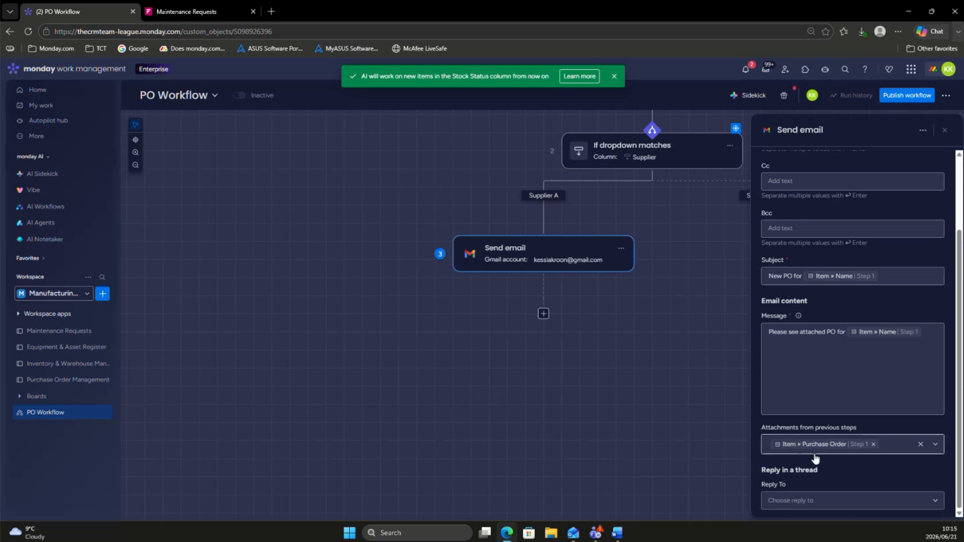
Step: Add a Gmail Send email action to the Supplier B branch and open its To field for editing
left_click(636, 349)
left_click(759, 241)
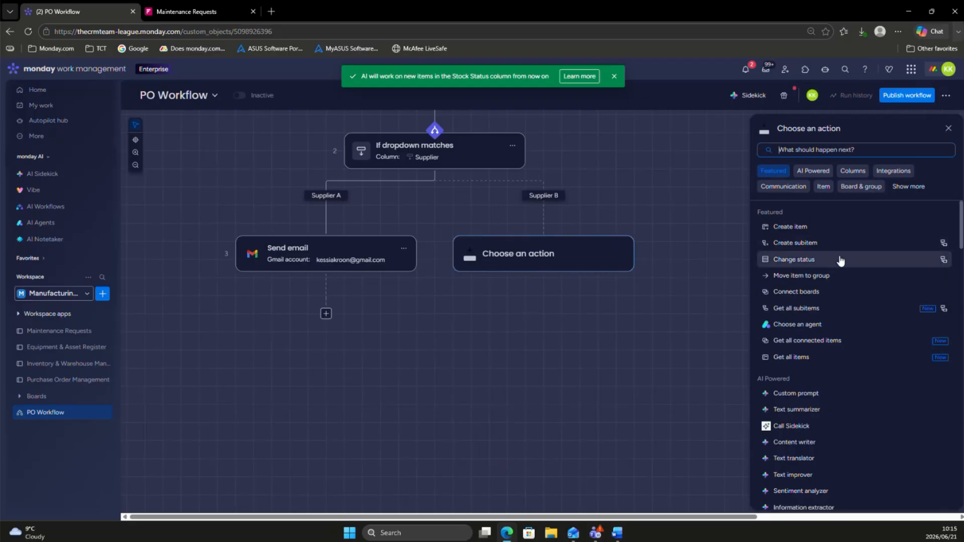
type("ema")
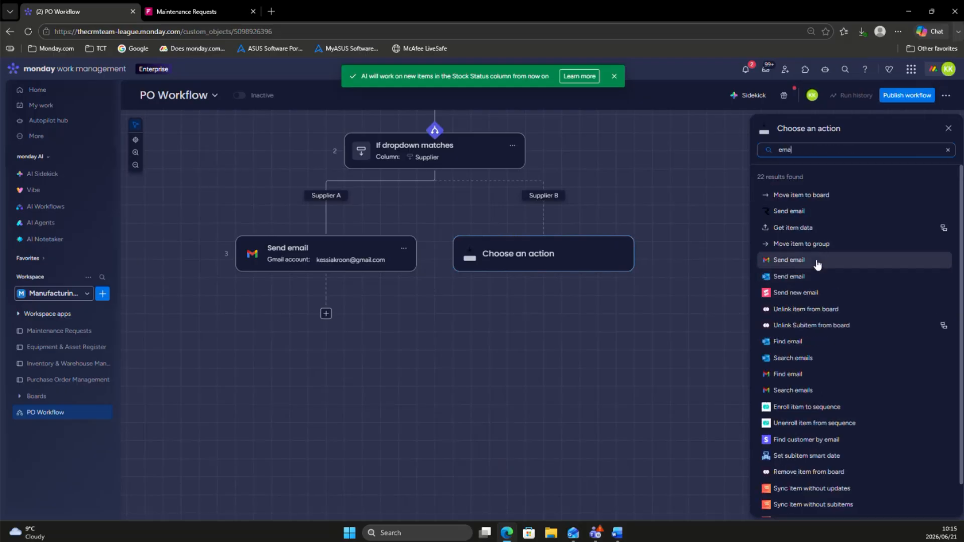
left_click(817, 261)
left_click(826, 226)
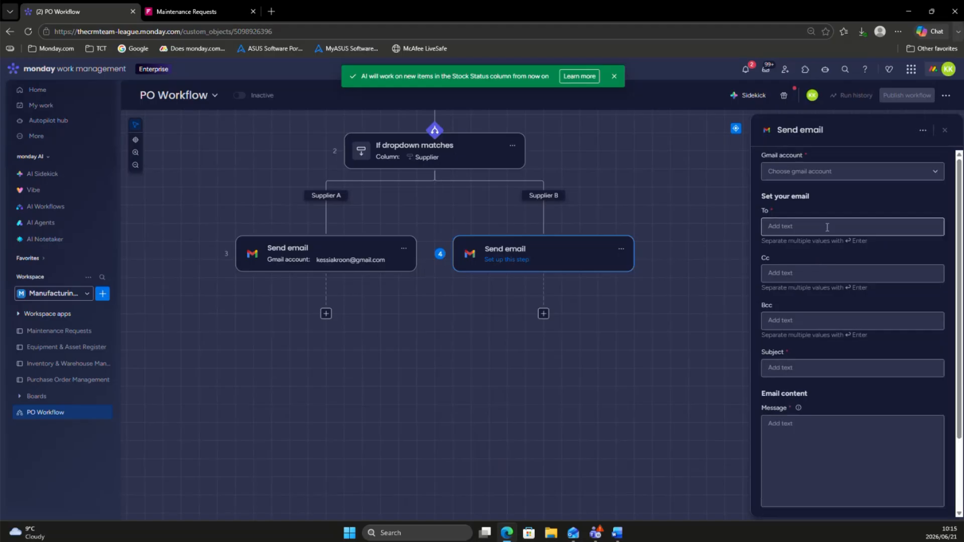
scroll(833, 361, "down", 2)
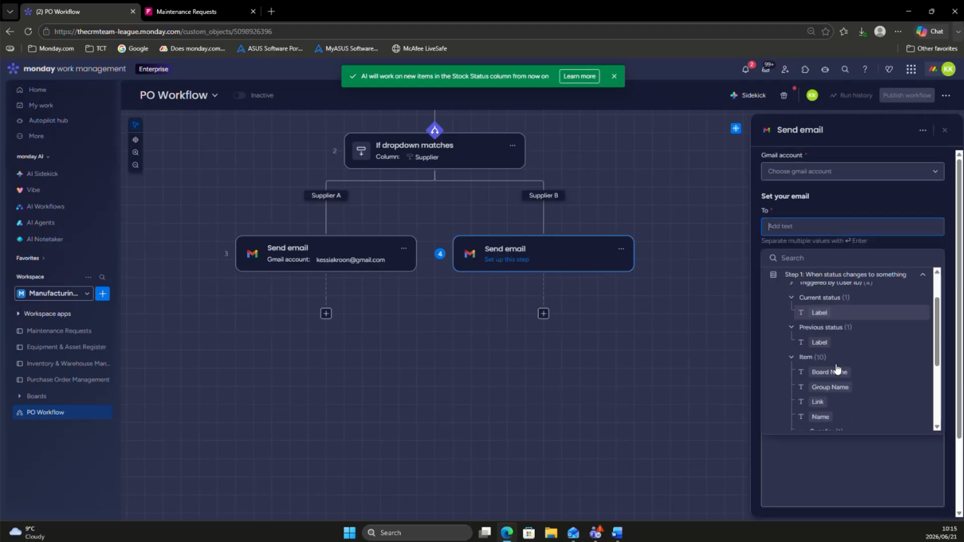
left_click(820, 416)
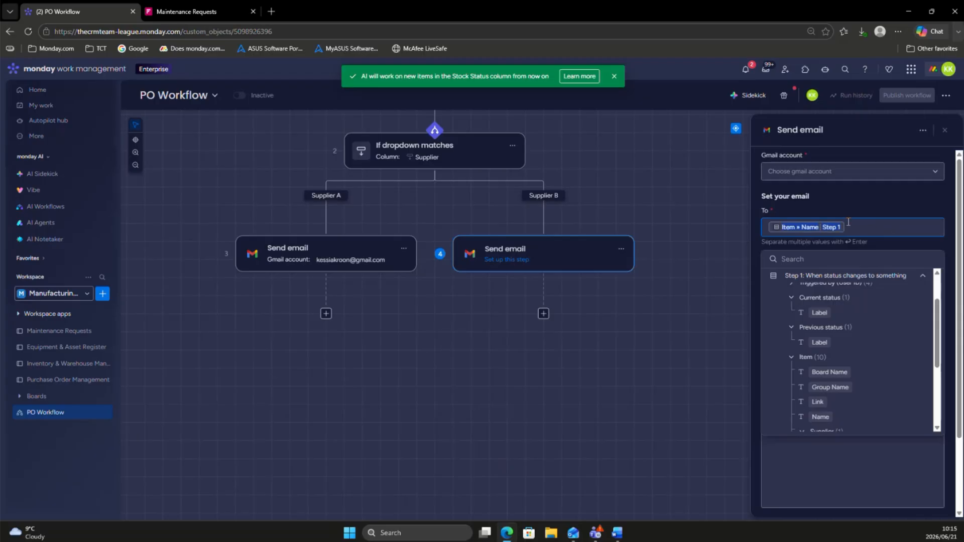
key("BackSpace")
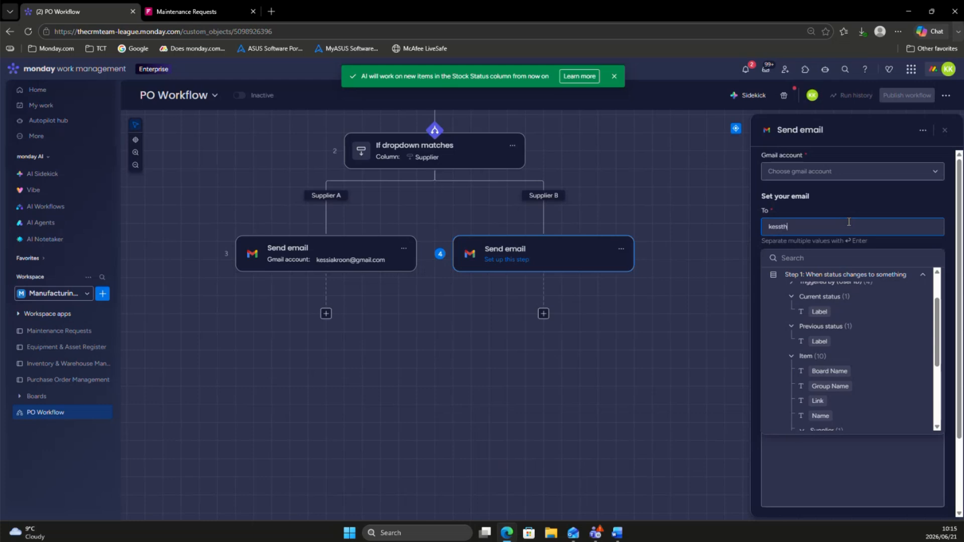
Step: Enter the supplier's email address as the recipient of the Supplier B email
key("Return")
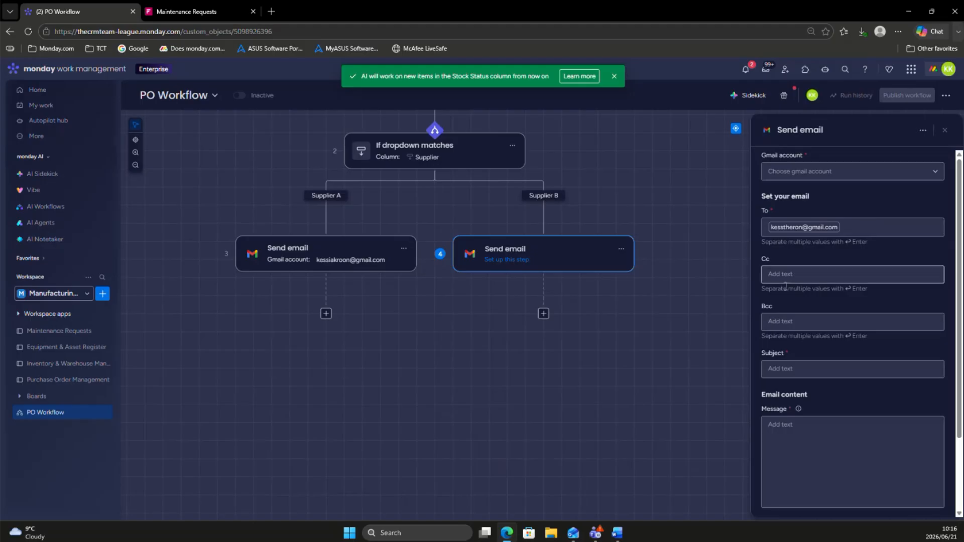
Step: Set the Supplier B email's subject to "PO for" followed by the item's Name value from Step 1
left_click(790, 364)
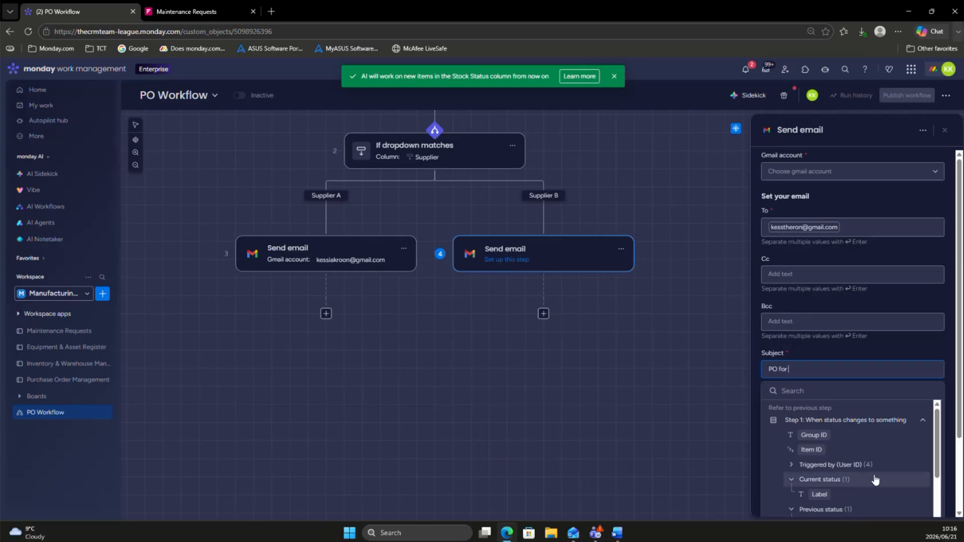
scroll(874, 480, "down", 2)
scroll(804, 471, "down", 5)
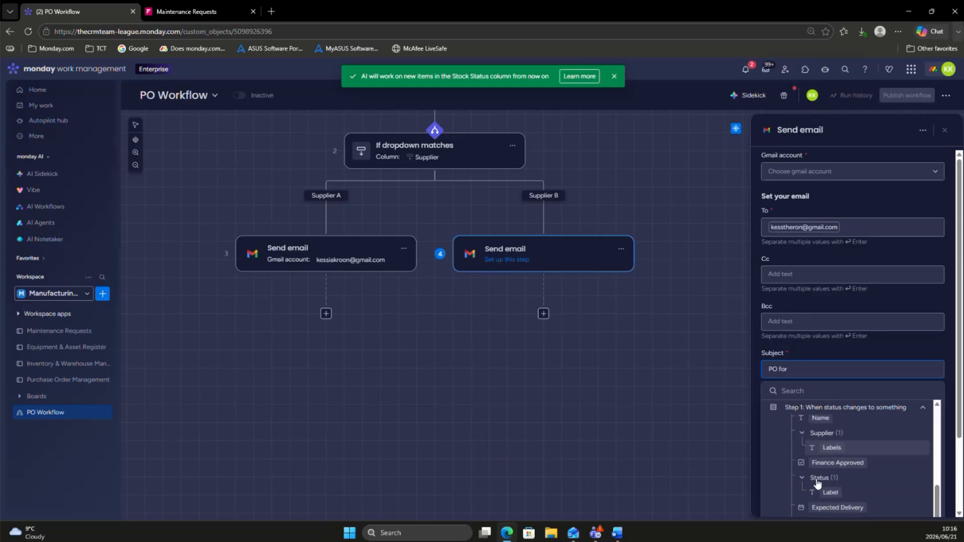
scroll(832, 500, "down", 2)
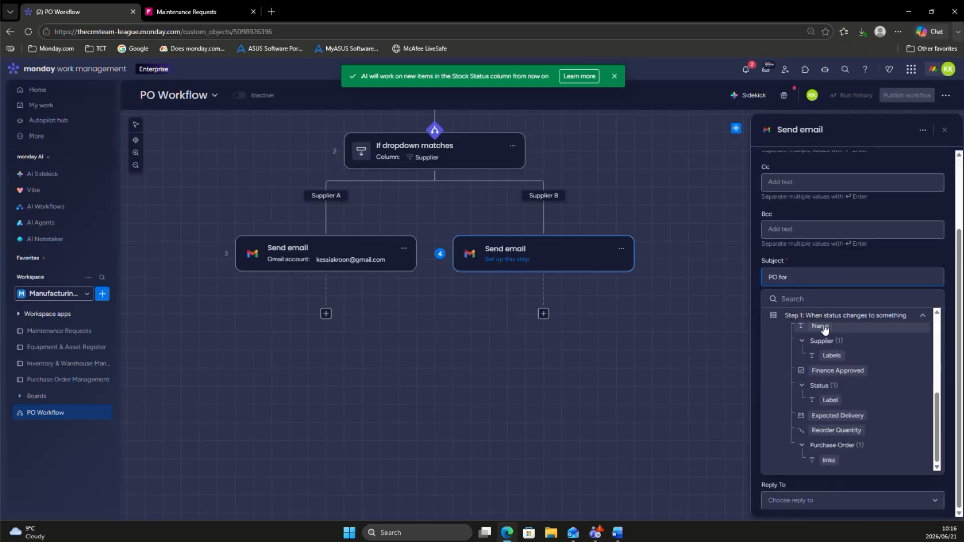
left_click(824, 327)
left_click(863, 255)
Step: Enter "Example" as the message of the Supplier B email
left_click(813, 333)
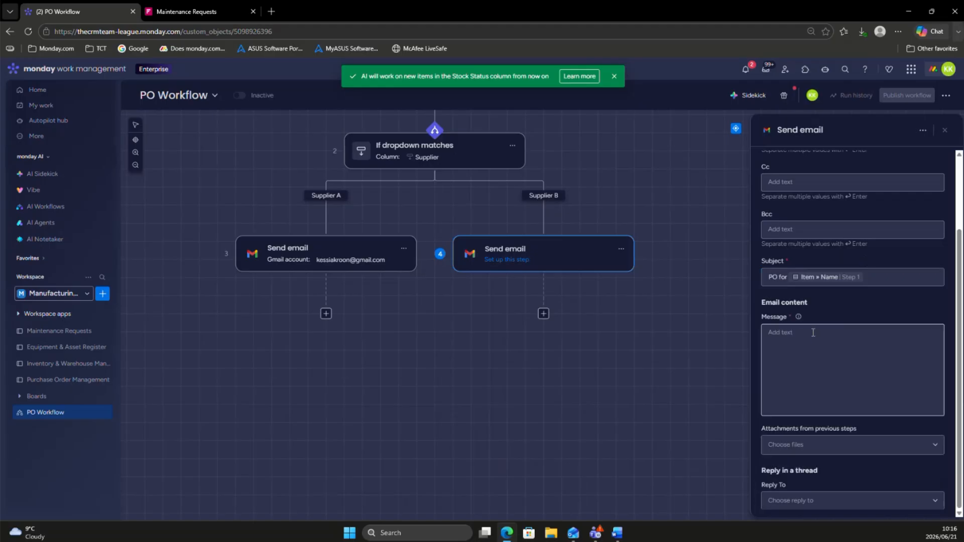
type("Example")
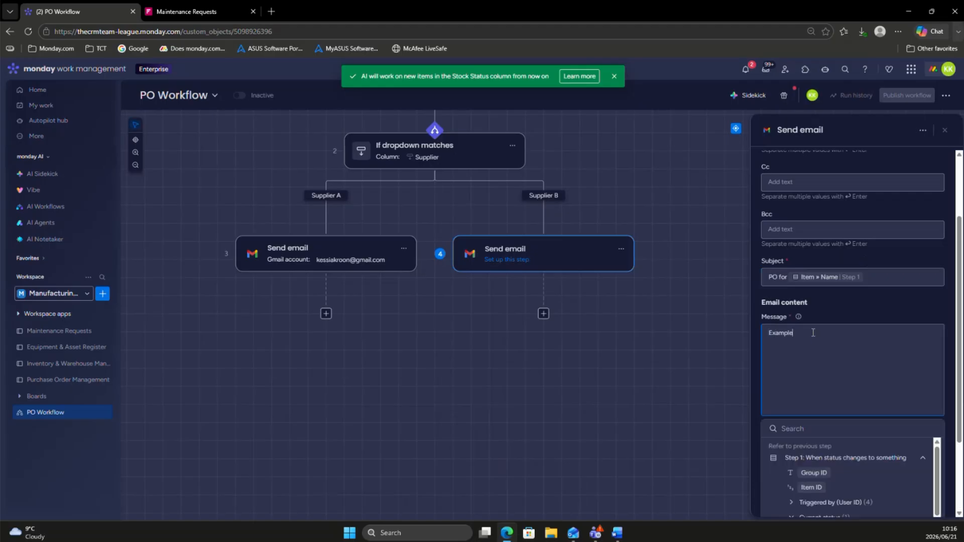
left_click(875, 312)
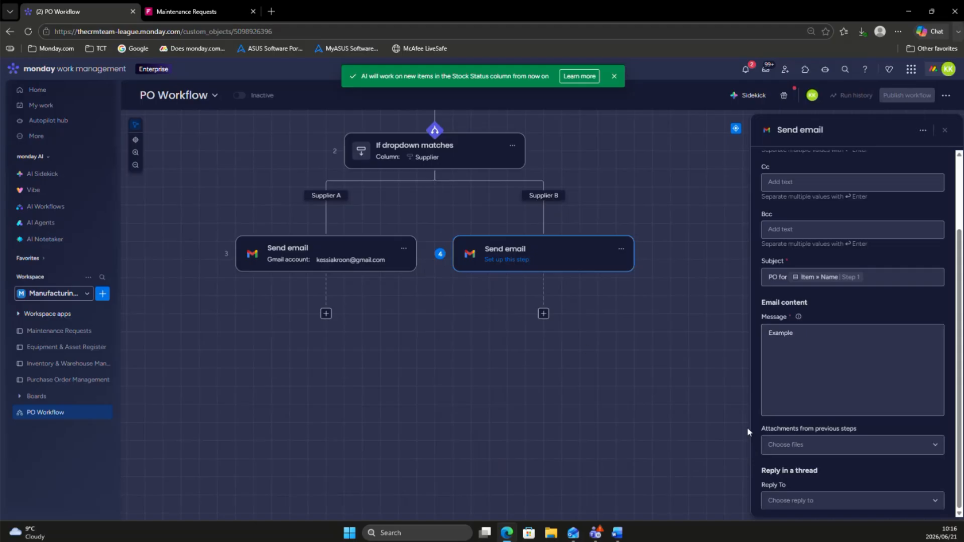
Step: Choose the already connected Gmail account for the Supplier B email and publish the workflow
left_click(648, 396)
left_click(573, 259)
left_click(800, 171)
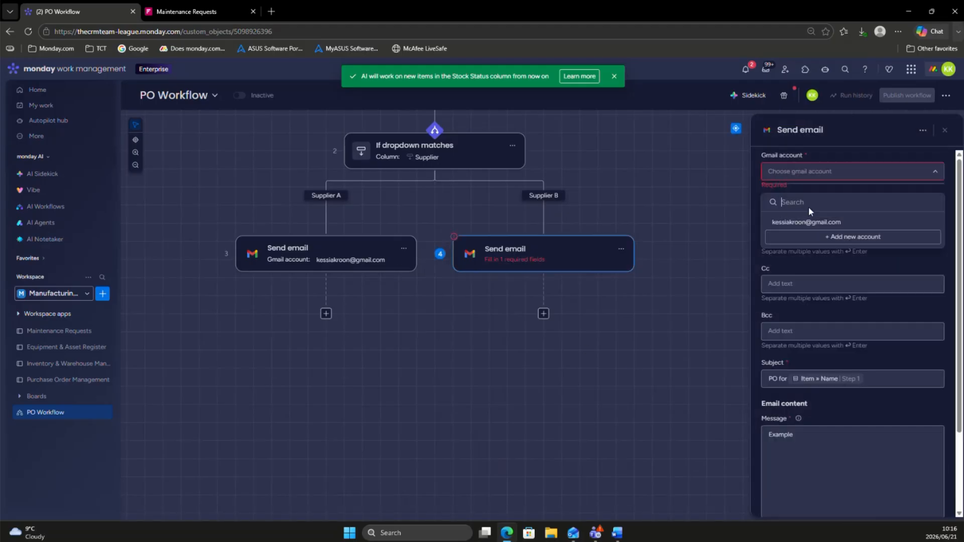
left_click(820, 225)
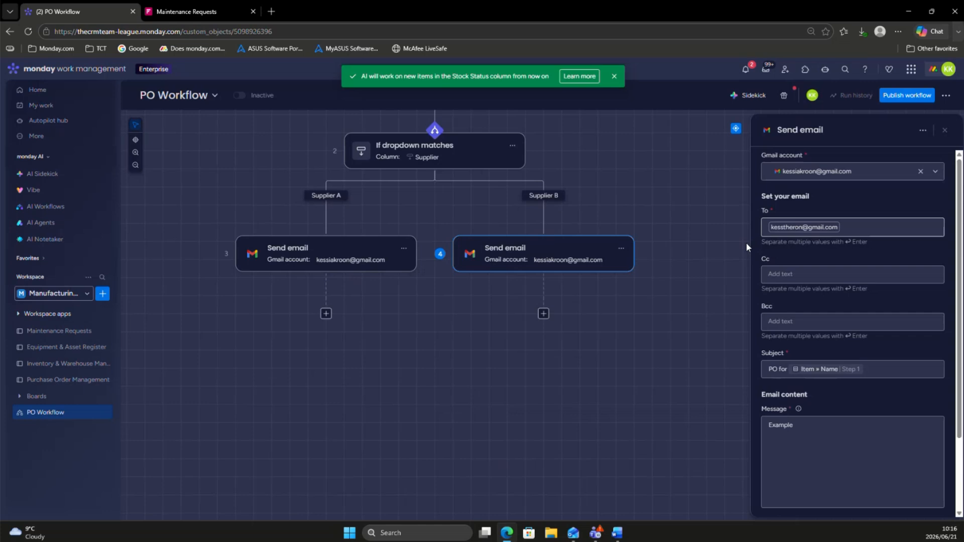
left_click(658, 355)
left_click(910, 97)
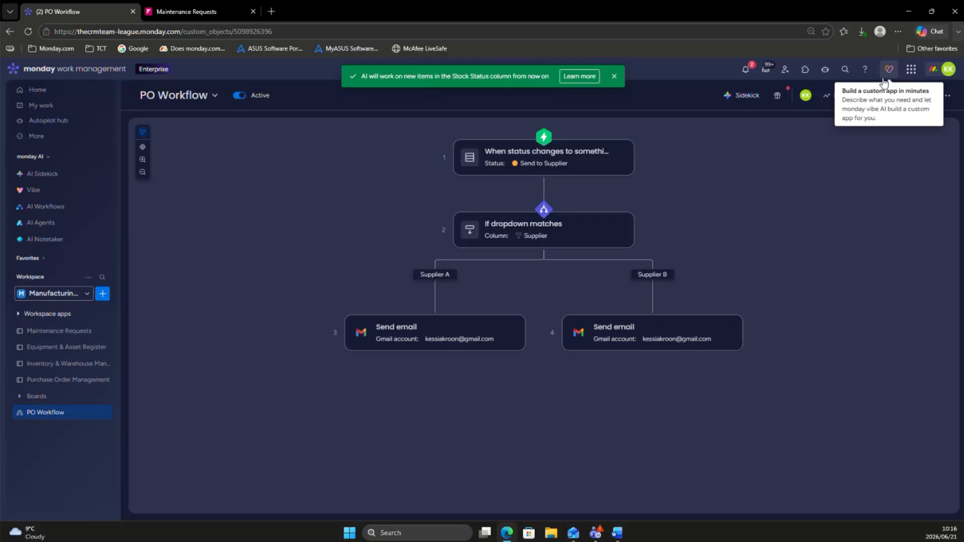
Step: On the Purchase Order Management board, set the draft Cotton Poplin Fabric item's supplier to Supplier A and mark it Finance Approved
left_click(46, 384)
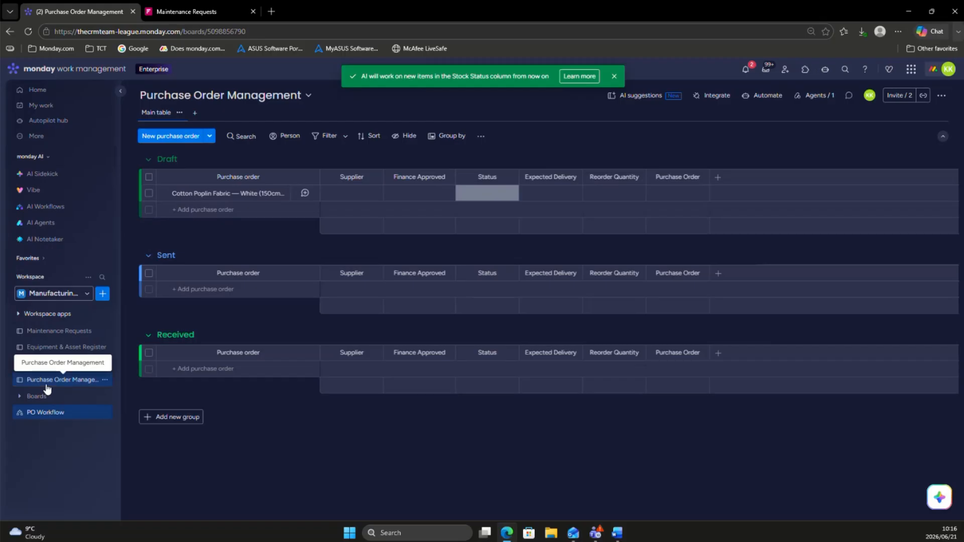
left_click(359, 202)
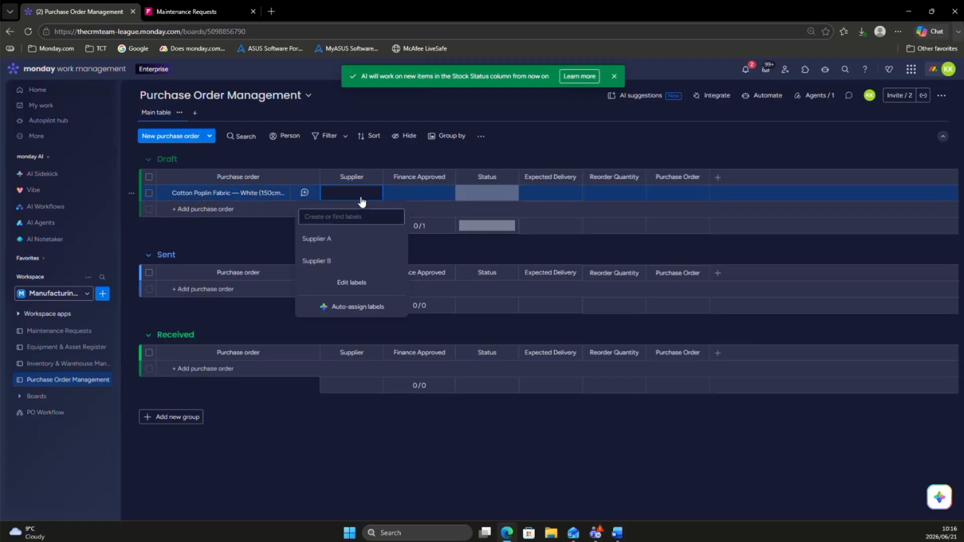
left_click(317, 241)
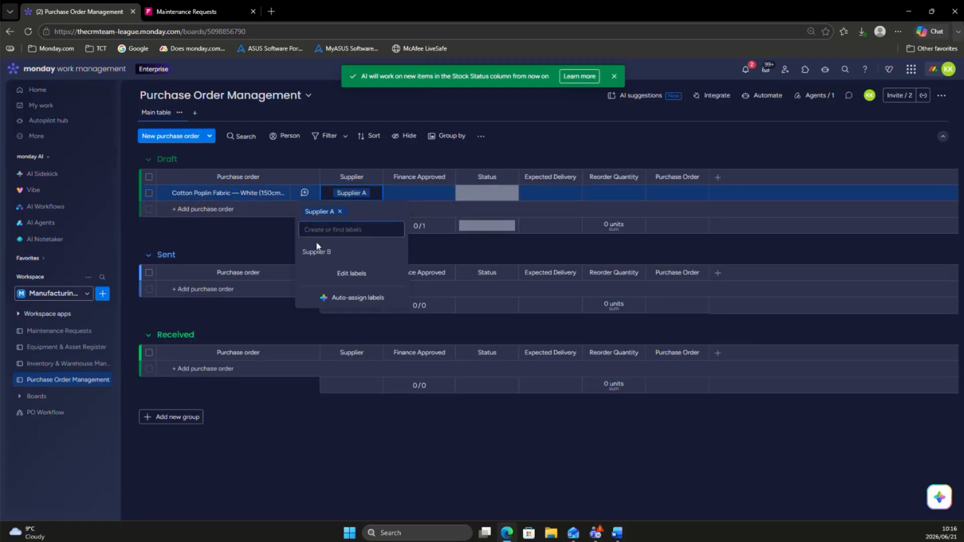
left_click(437, 196)
left_click(421, 194)
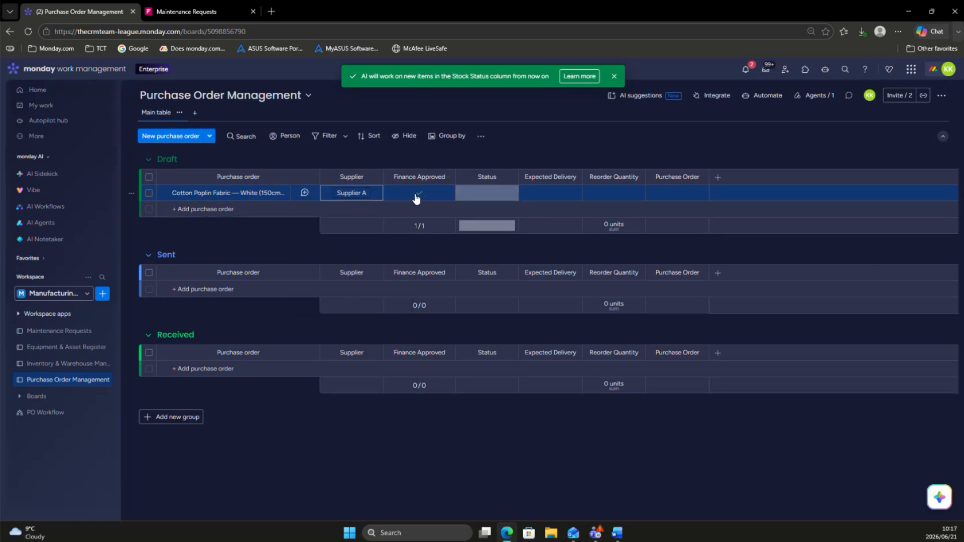
Step: Upload the file Screenshot_21-6-2026_93214_www.bing.com from Downloads to the Cotton Poplin Fabric item's Purchase Order column
left_click(482, 200)
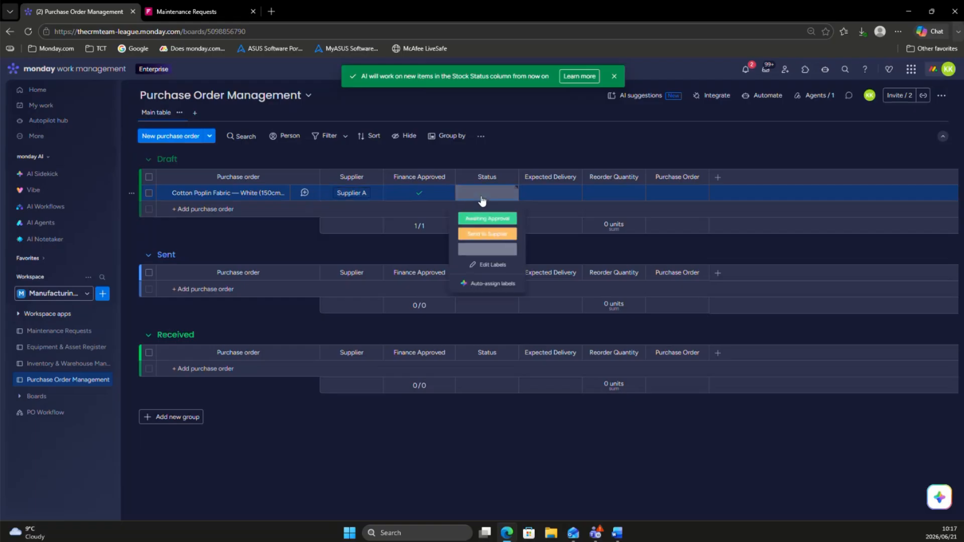
left_click(675, 195)
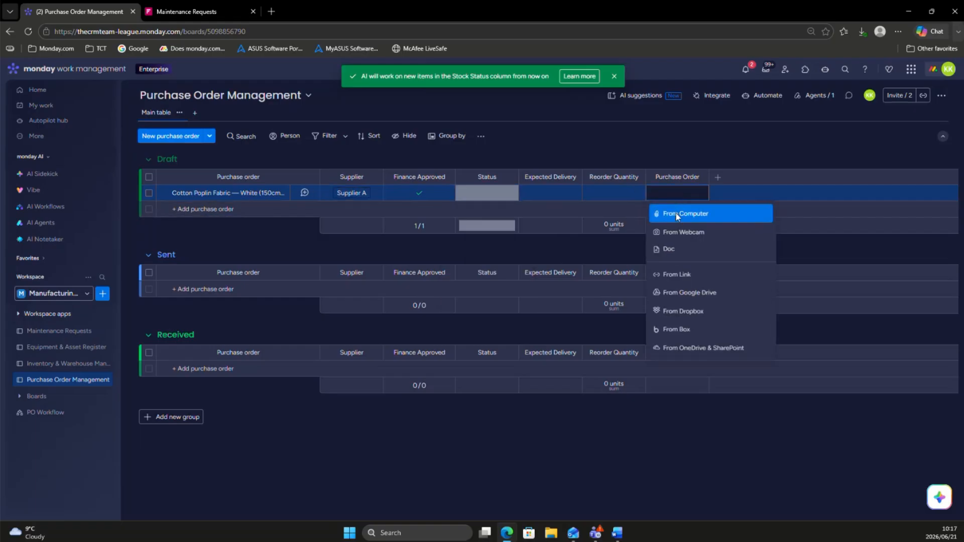
left_click(676, 213)
left_click(162, 86)
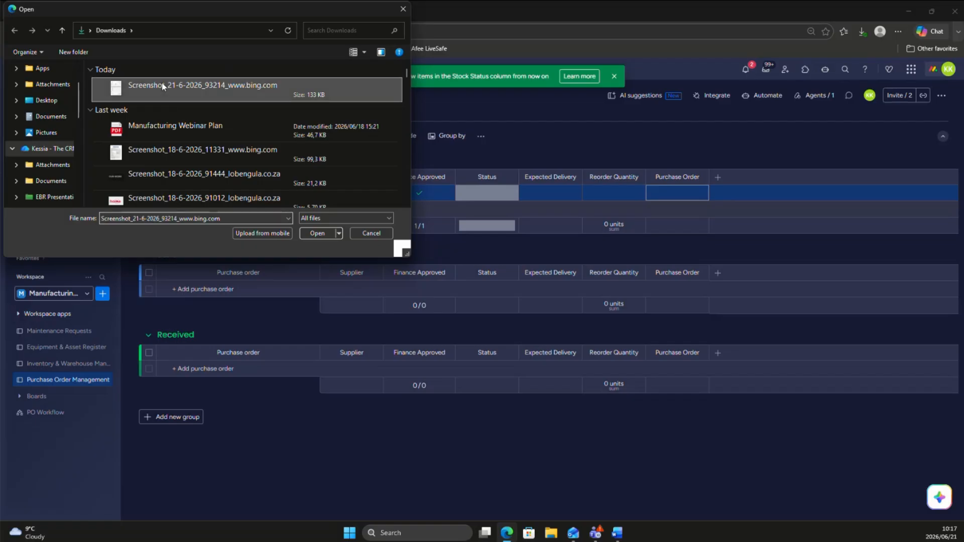
double_click(162, 86)
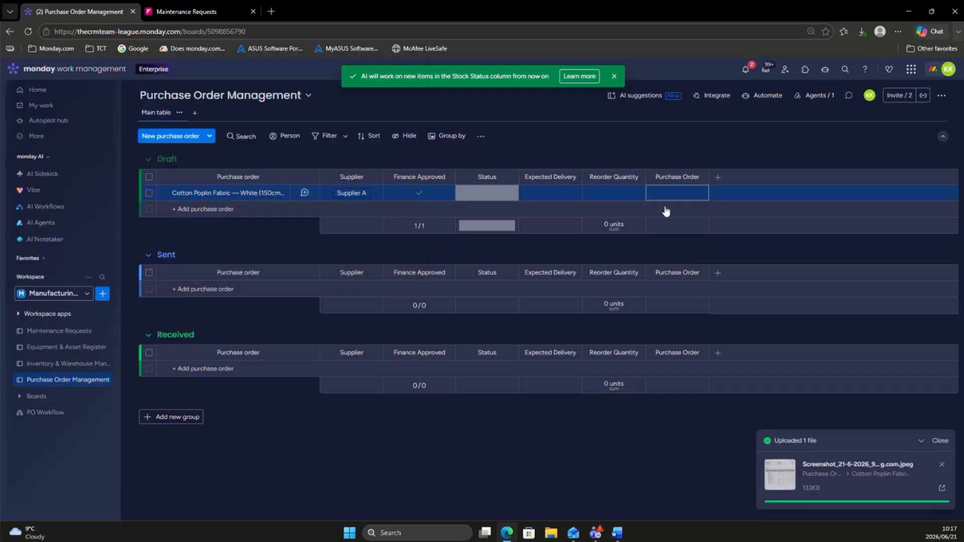
Step: Preview the attached purchase order file, close it, and set the Cotton Poplin Fabric item's status to Send to Supplier
left_click(692, 194)
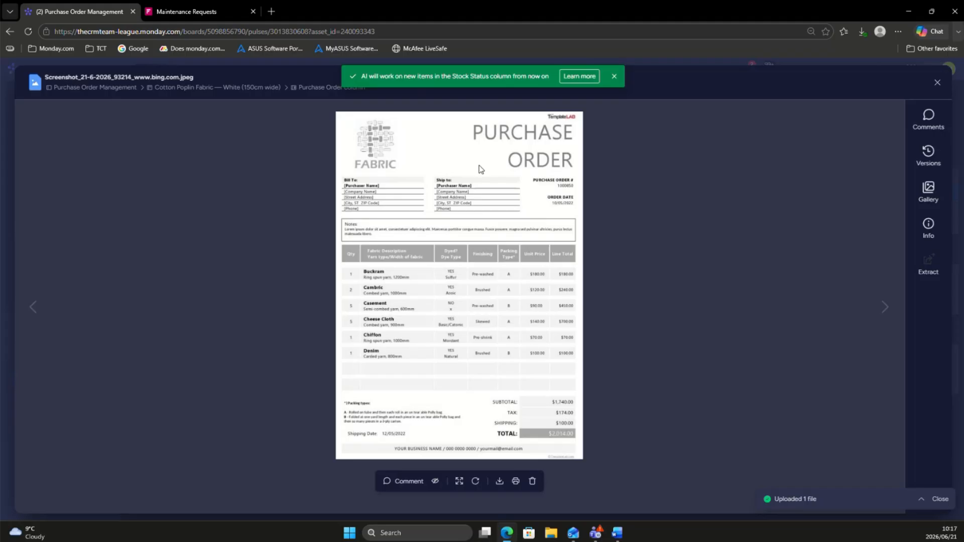
left_click(937, 82)
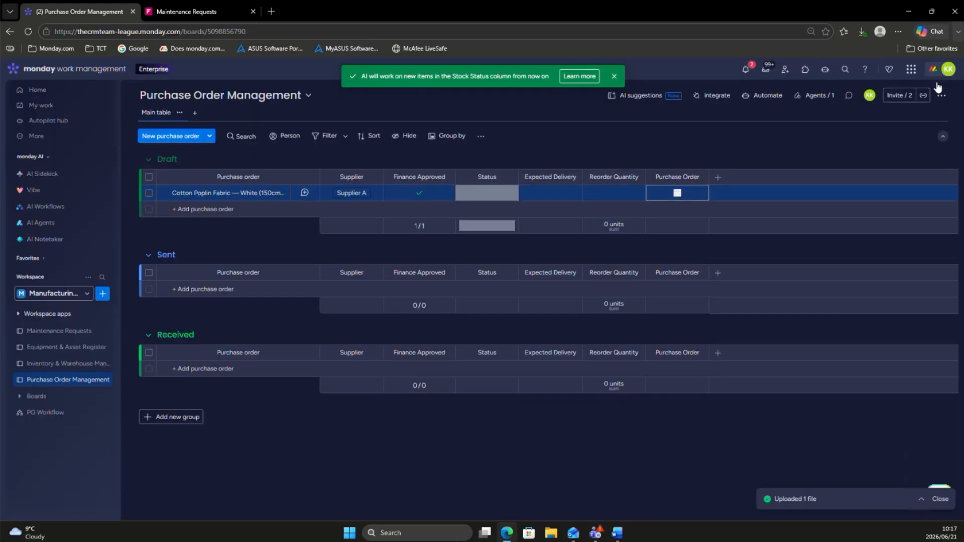
left_click(481, 194)
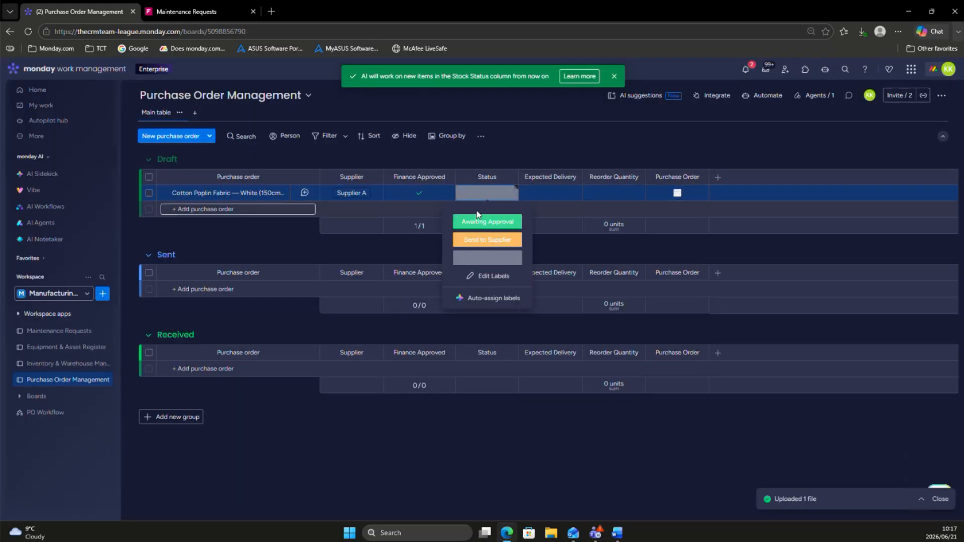
left_click(474, 241)
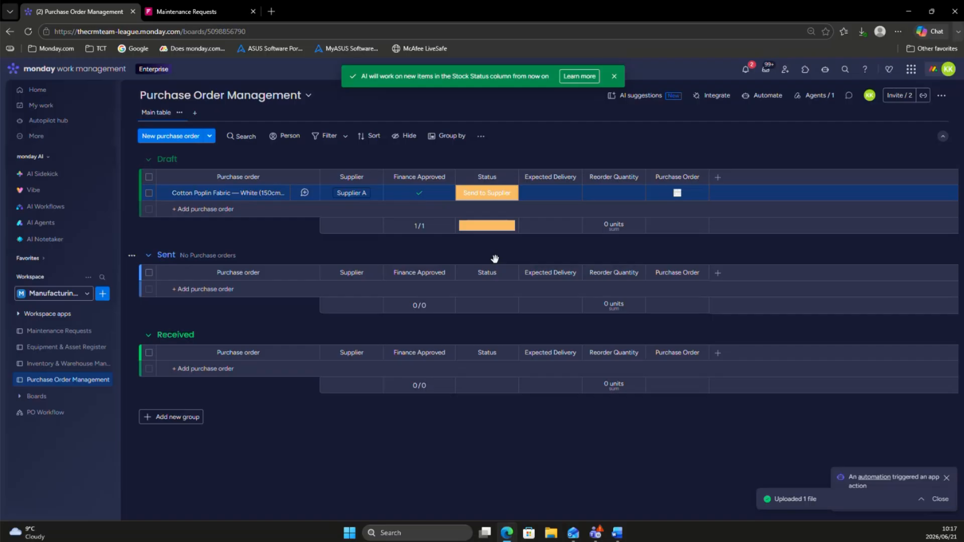
Step: Switch to Outlook, examine the received purchase order email and its attachment, and return to the board
left_click(573, 535)
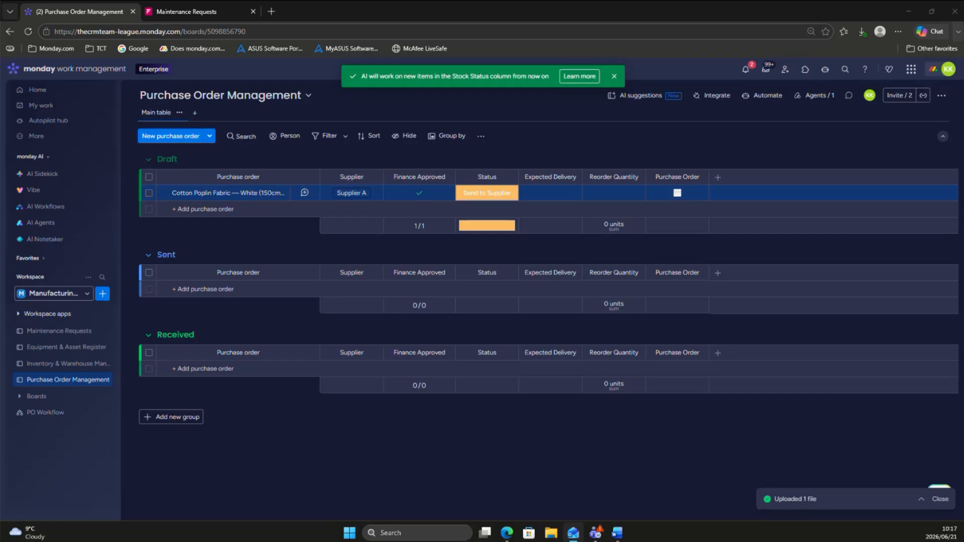
left_click_drag(0, 289, 569, 67)
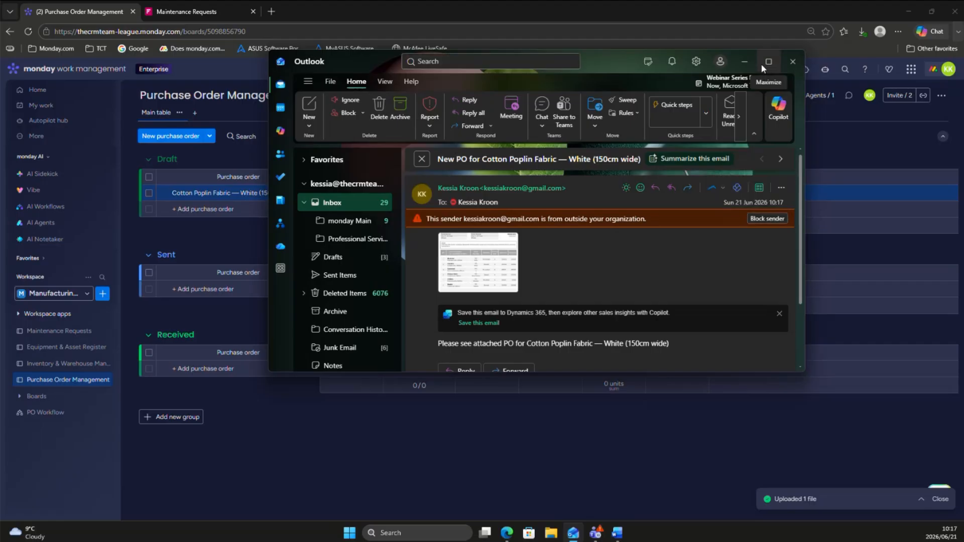
left_click(761, 65)
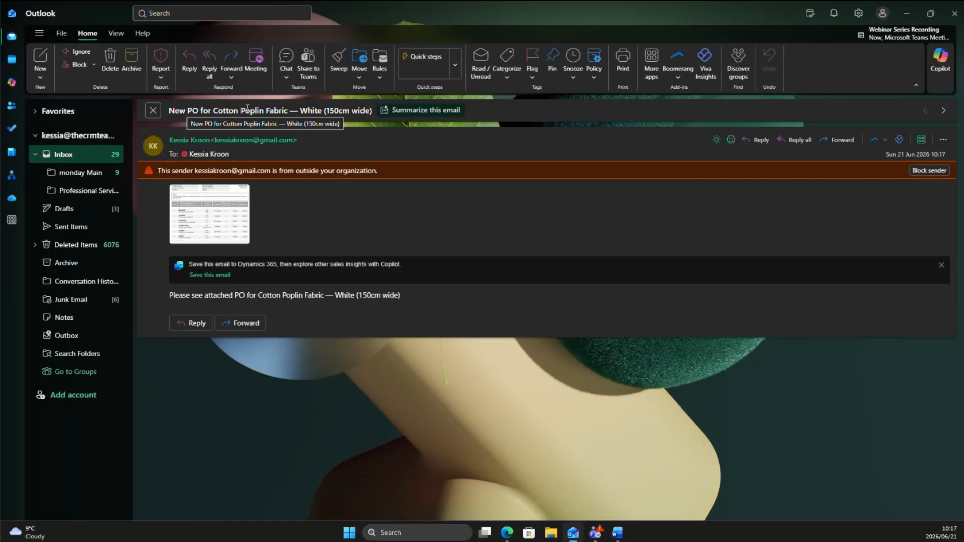
left_click(209, 207)
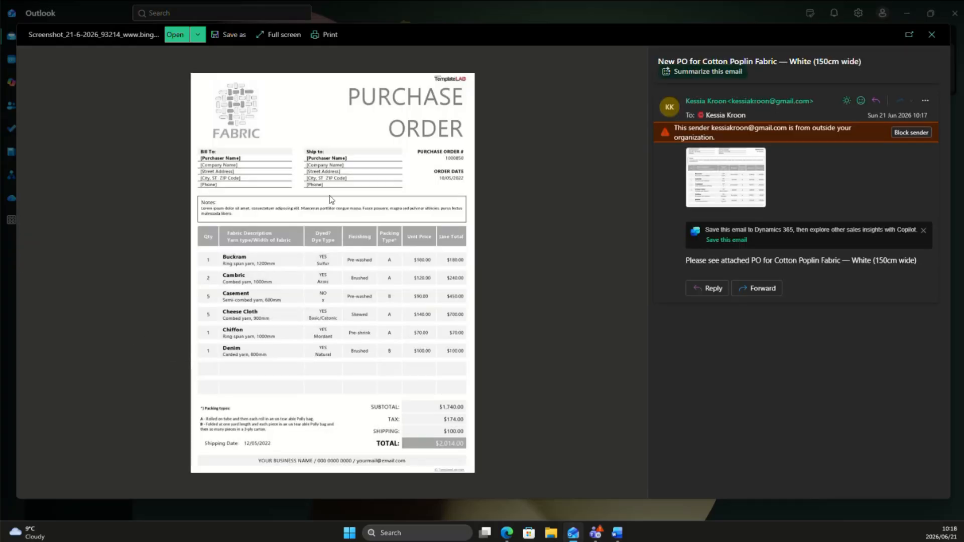
left_click(931, 34)
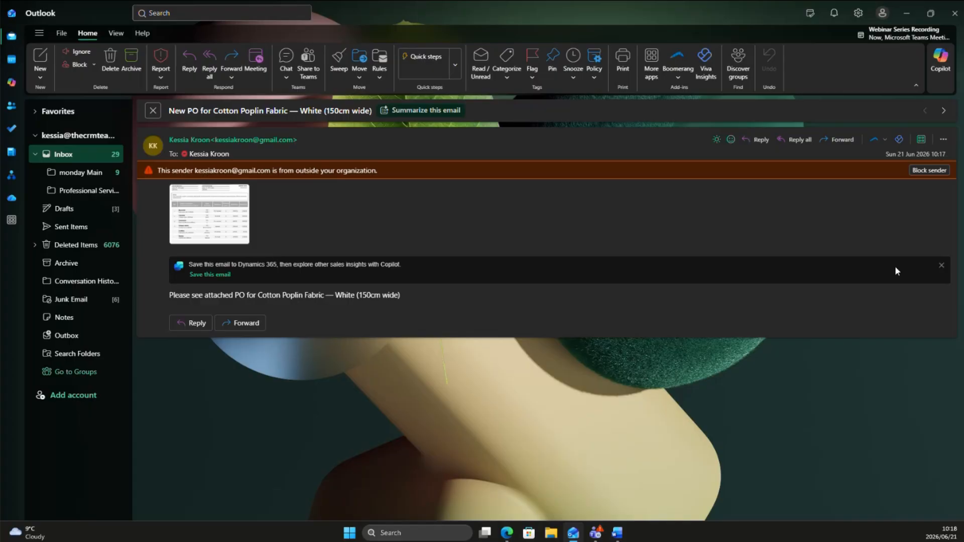
left_click(941, 265)
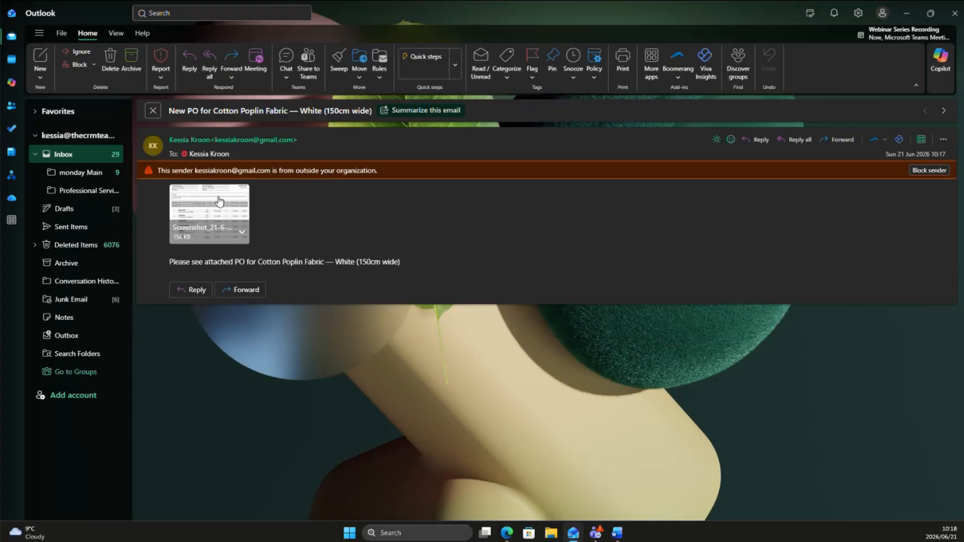
left_click(956, 15)
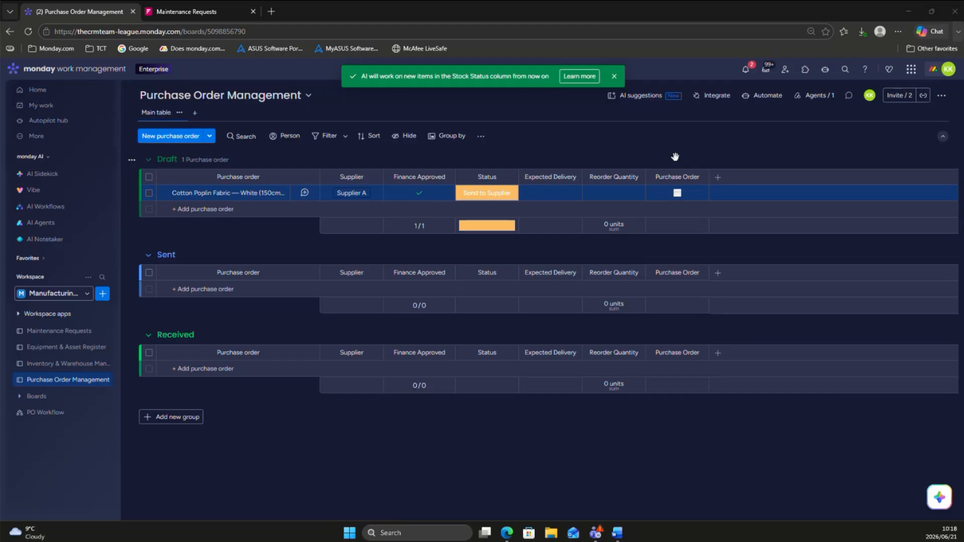
Step: Add a Text column after the Purchase Order column and rename it "PO #"
left_click(719, 179)
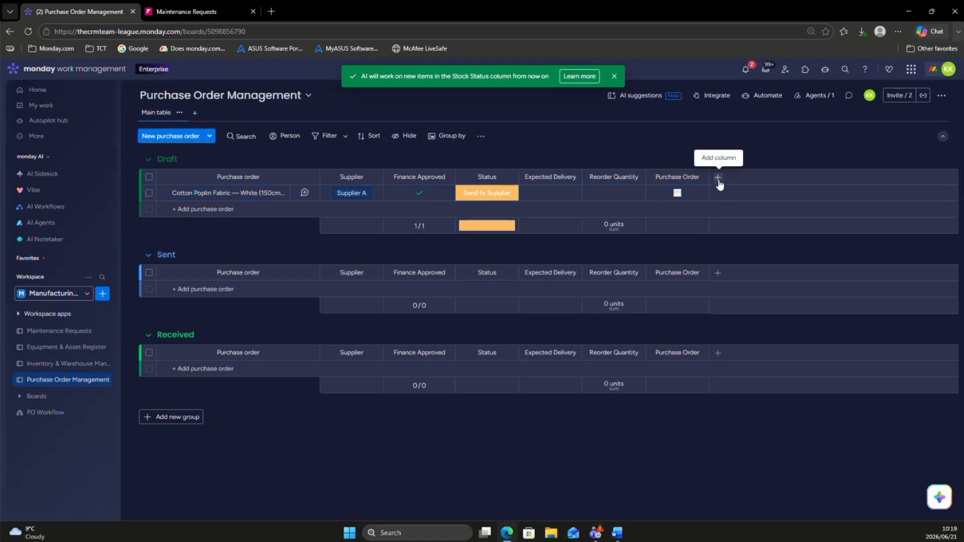
left_click(718, 181)
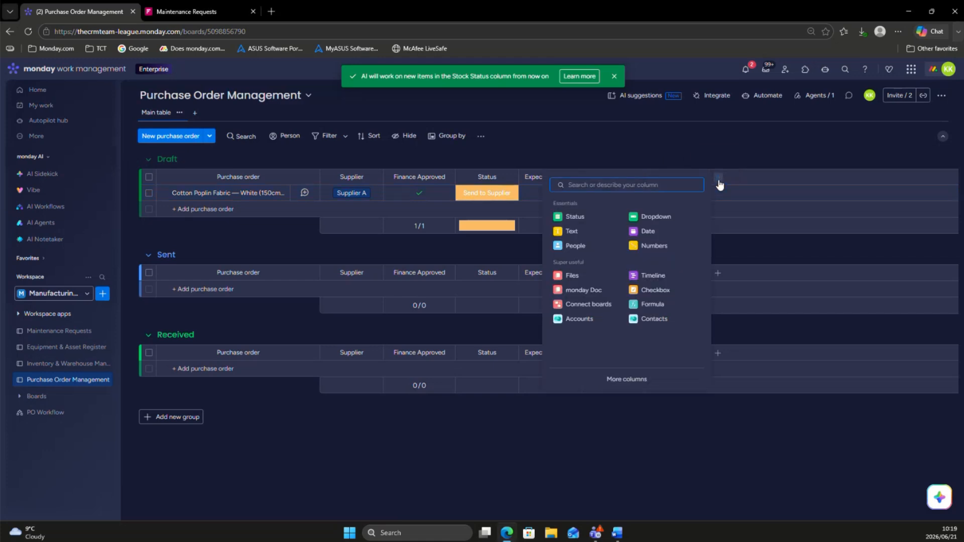
left_click(573, 232)
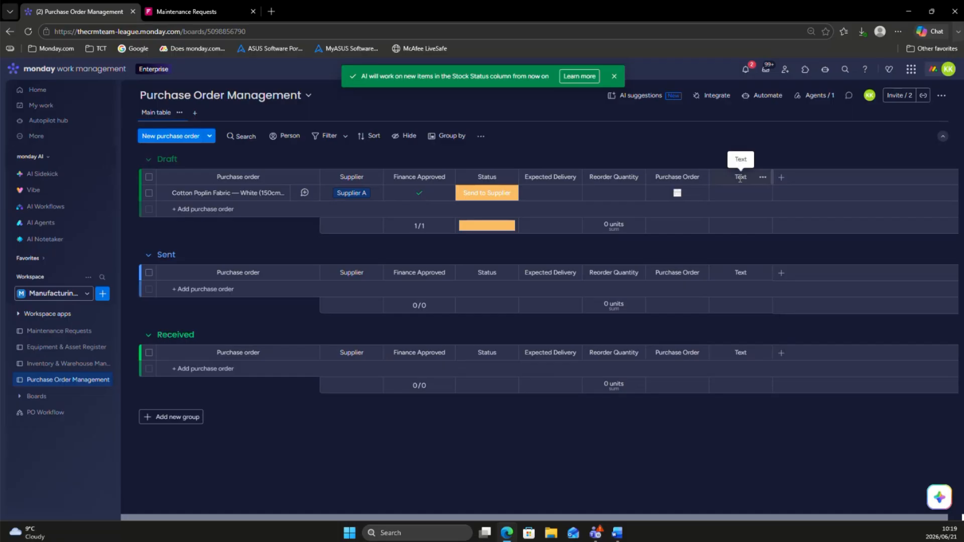
left_click(740, 178)
type("PO Number")
double_click(741, 178)
key("BackSpace")
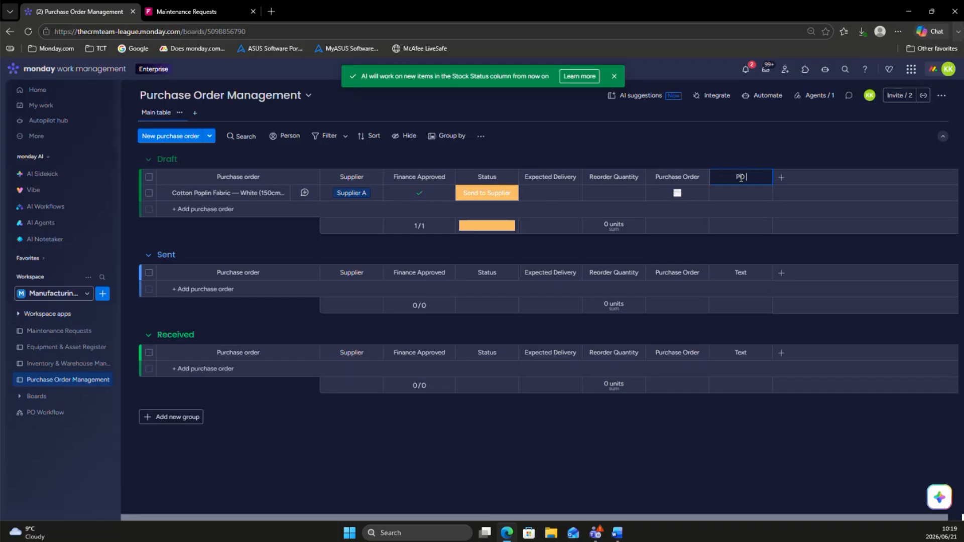
type("#")
left_click(764, 151)
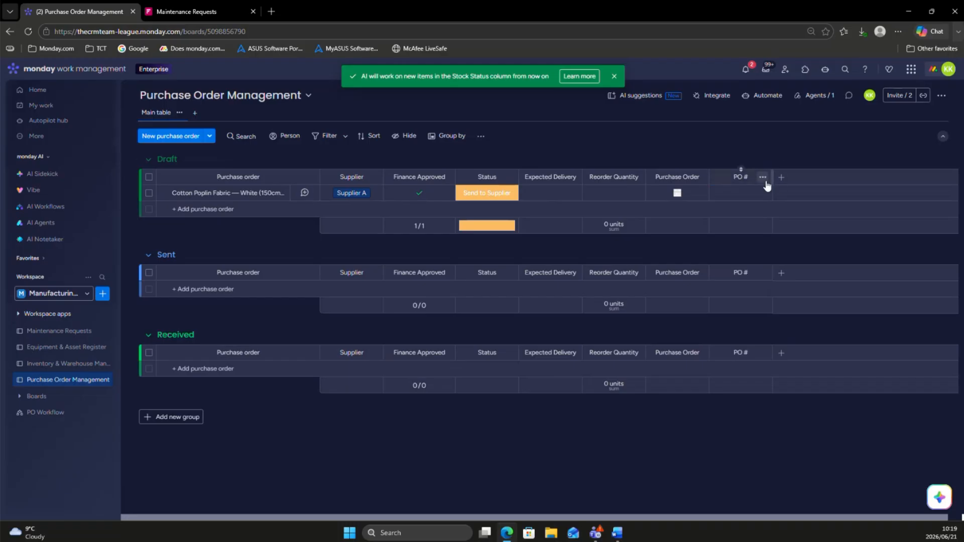
left_click(762, 177)
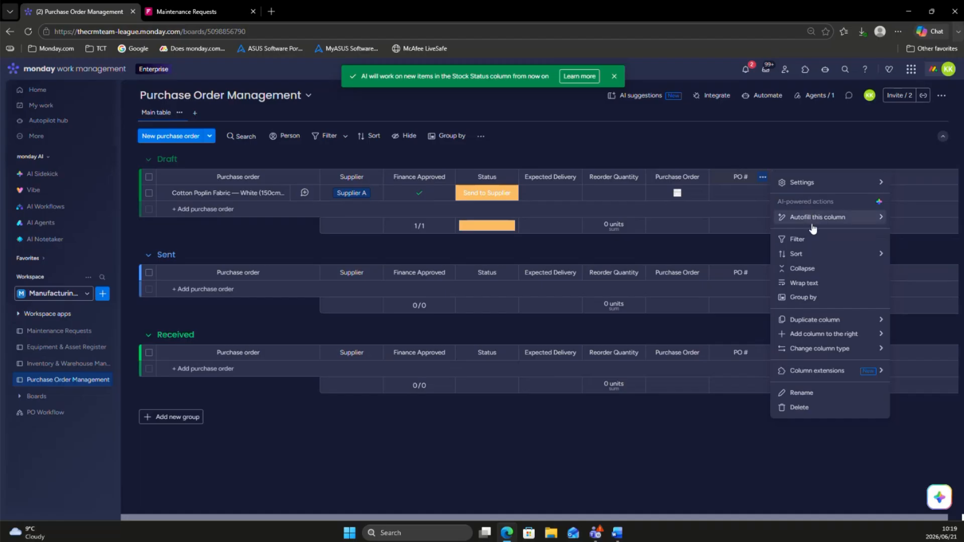
mouse_move(812, 225)
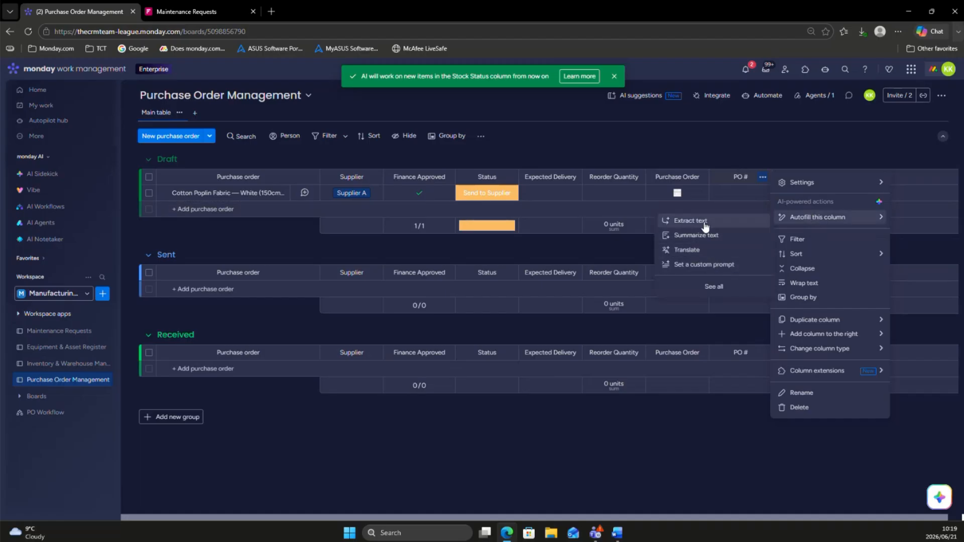
left_click(705, 226)
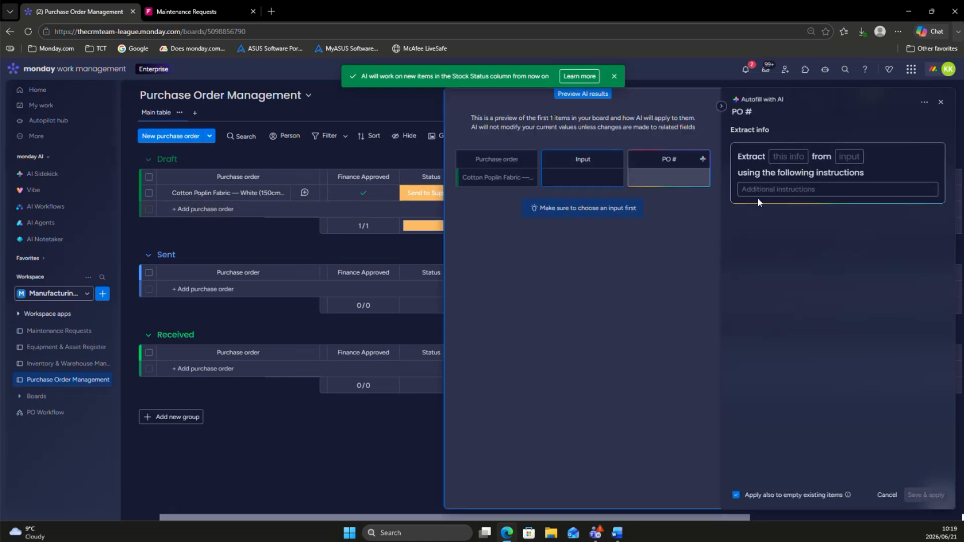
left_click(786, 157)
scroll(778, 227, "down", 3)
scroll(769, 245, "up", 3)
scroll(771, 238, "down", 3)
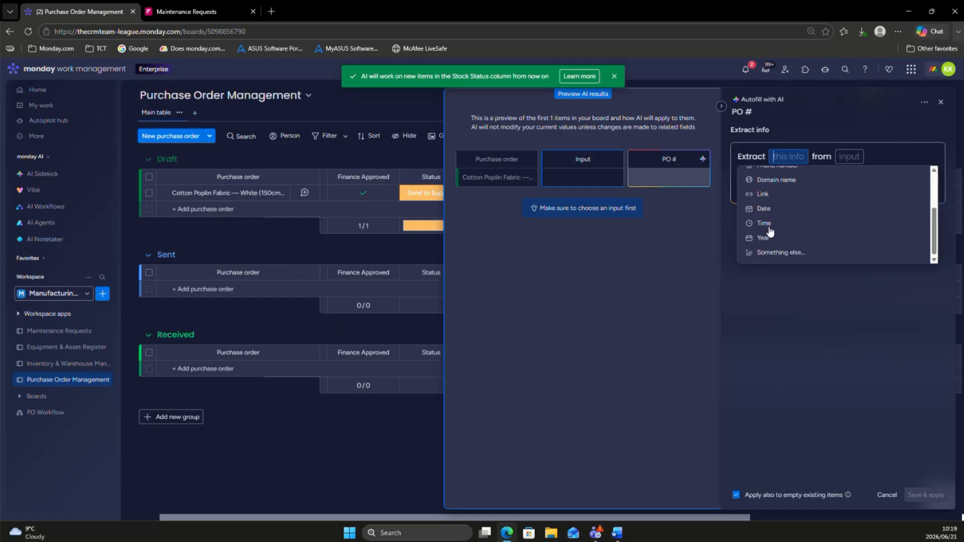
left_click(789, 253)
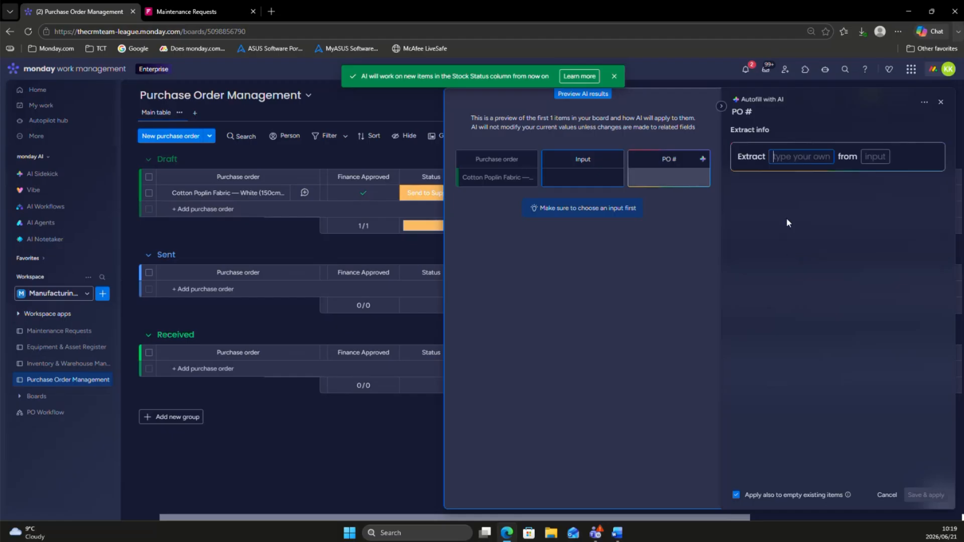
type("P")
key("BackSpace")
type("Pu")
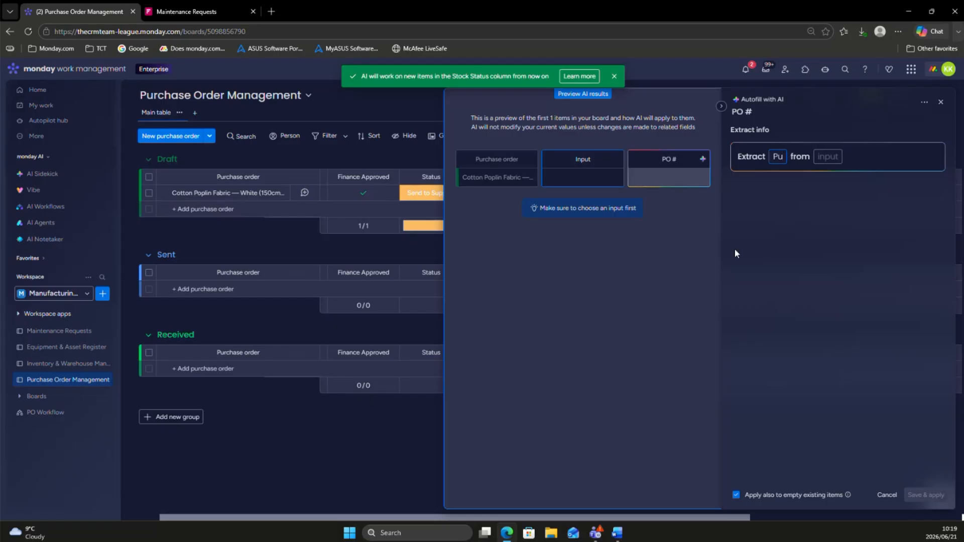
left_click(940, 102)
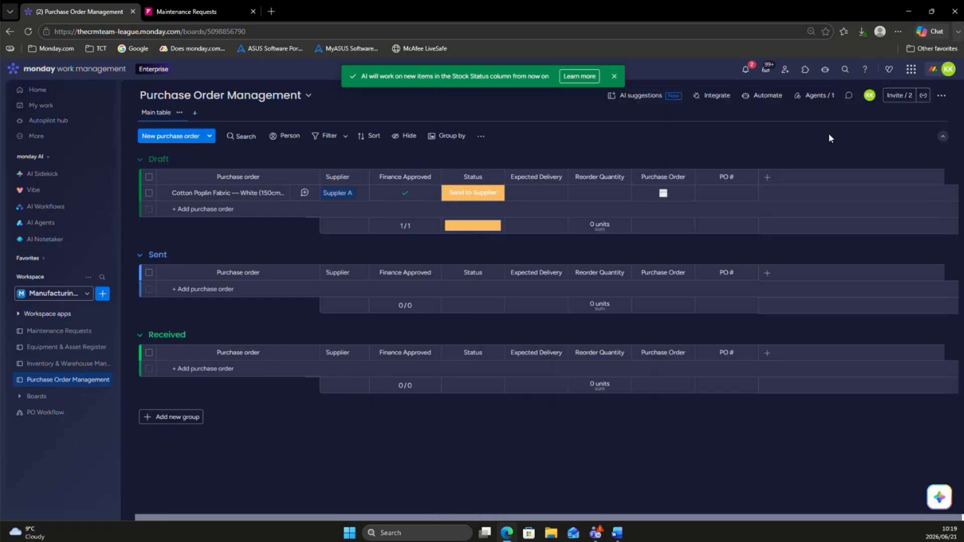
Step: Preview the Cotton Poplin Fabric item's attached purchase order to locate its purchase order number, and close the preview
left_click(662, 193)
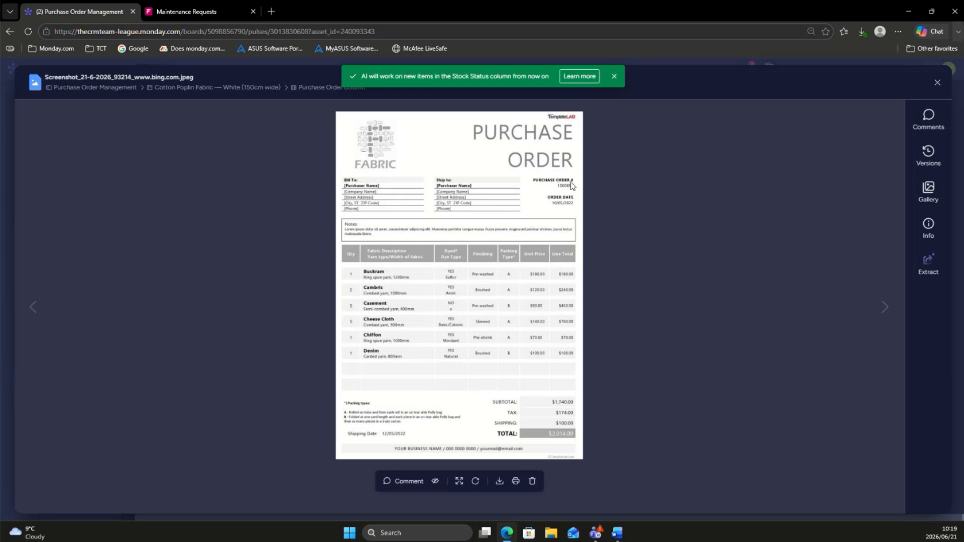
left_click(936, 82)
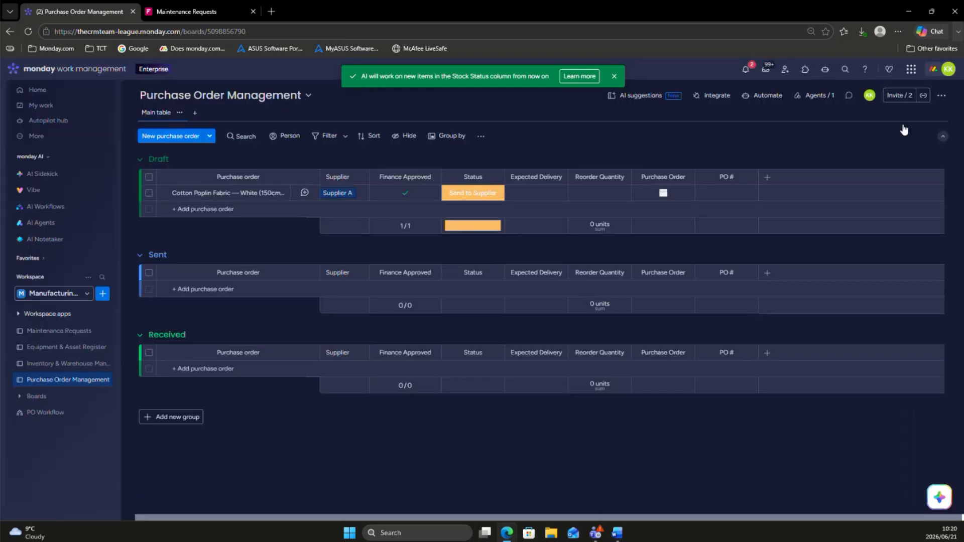
Step: Set the PO # column's AI autofill to extract "Purchase Order #" from the Purchase Order column, and apply it to empty existing items
left_click(749, 180)
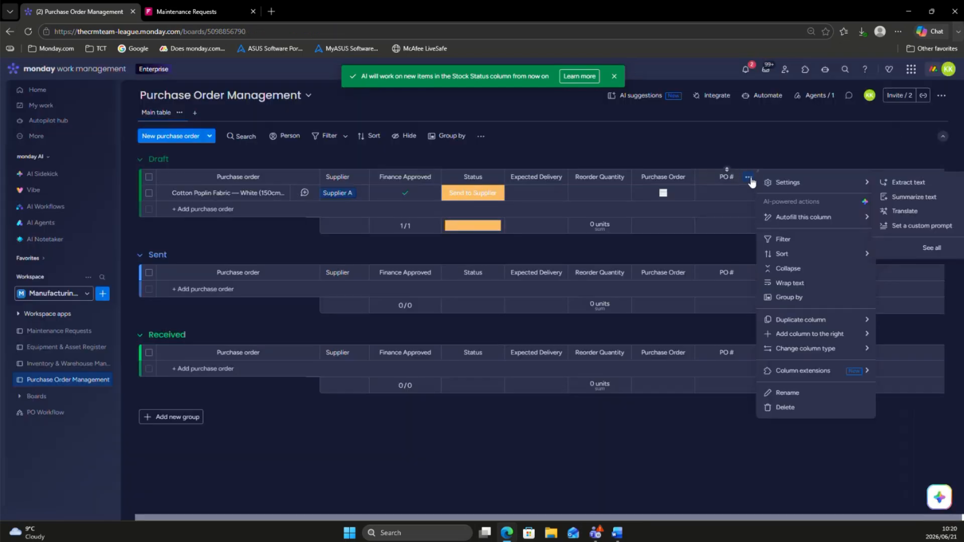
mouse_move(838, 217)
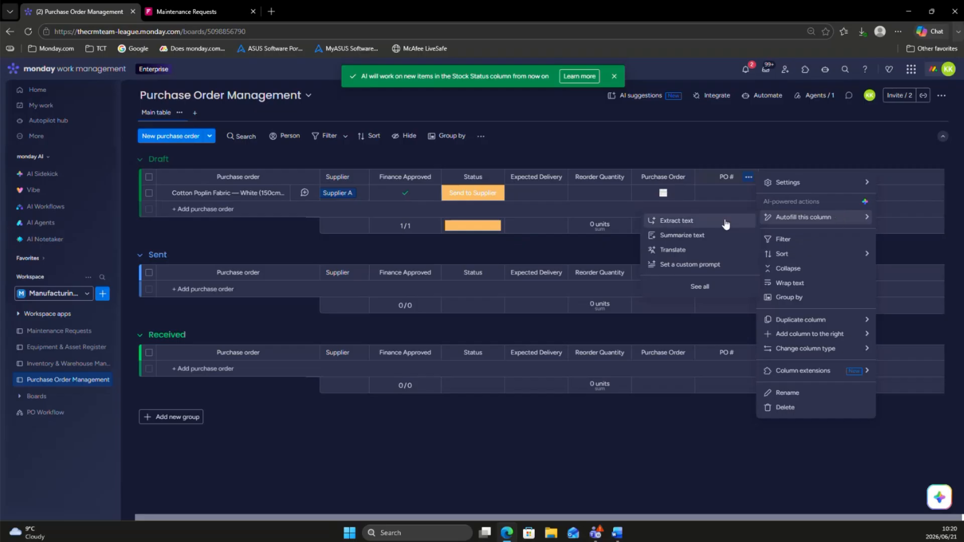
left_click(710, 220)
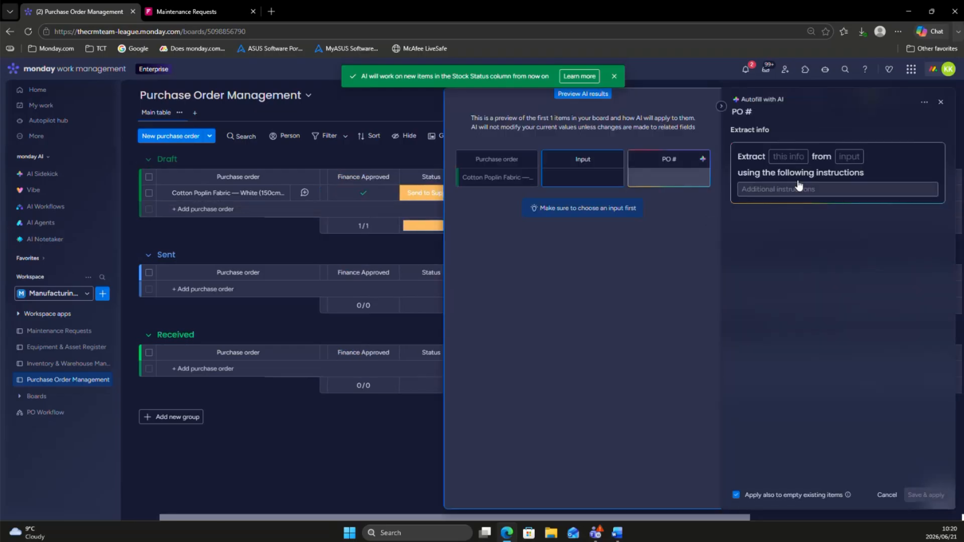
left_click(788, 156)
scroll(794, 251, "down", 3)
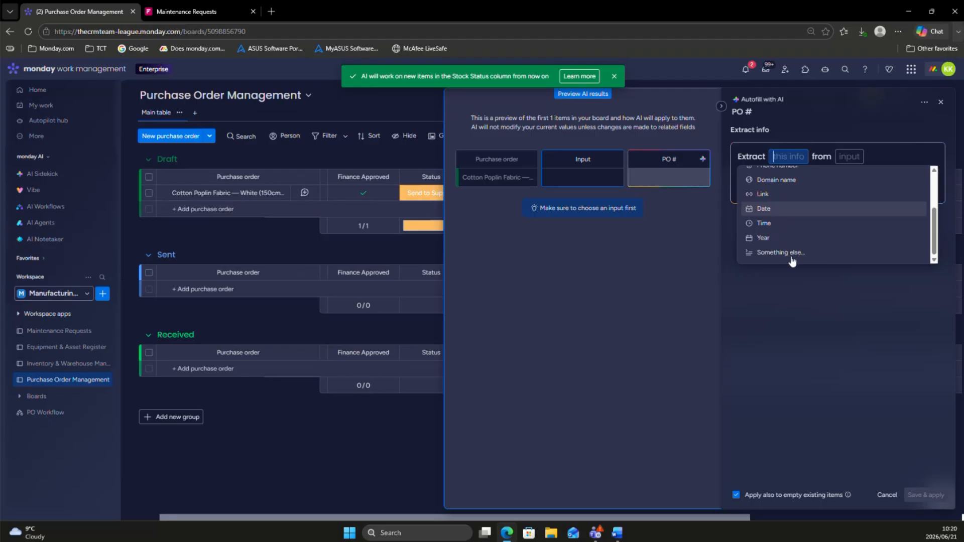
left_click(788, 252)
type("Purchas")
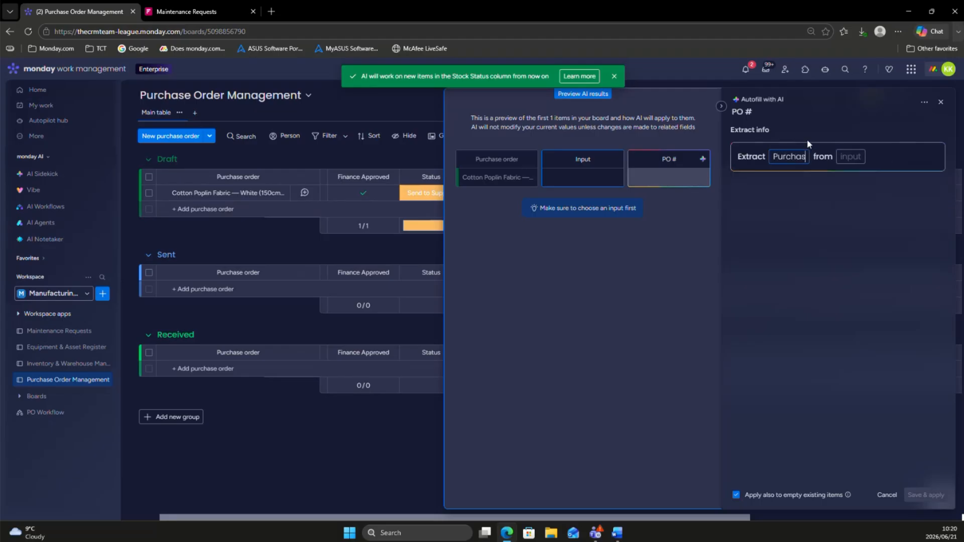
type("e Order #")
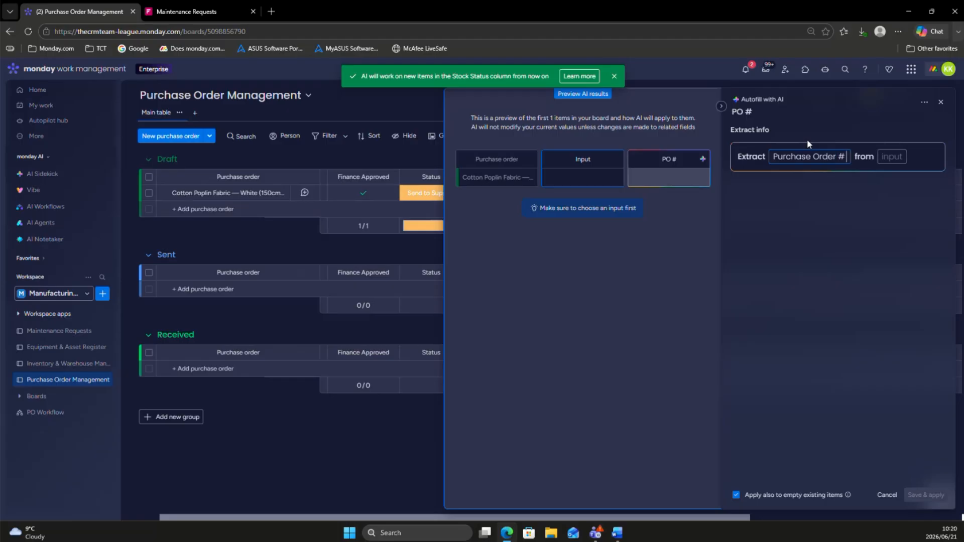
left_click(892, 157)
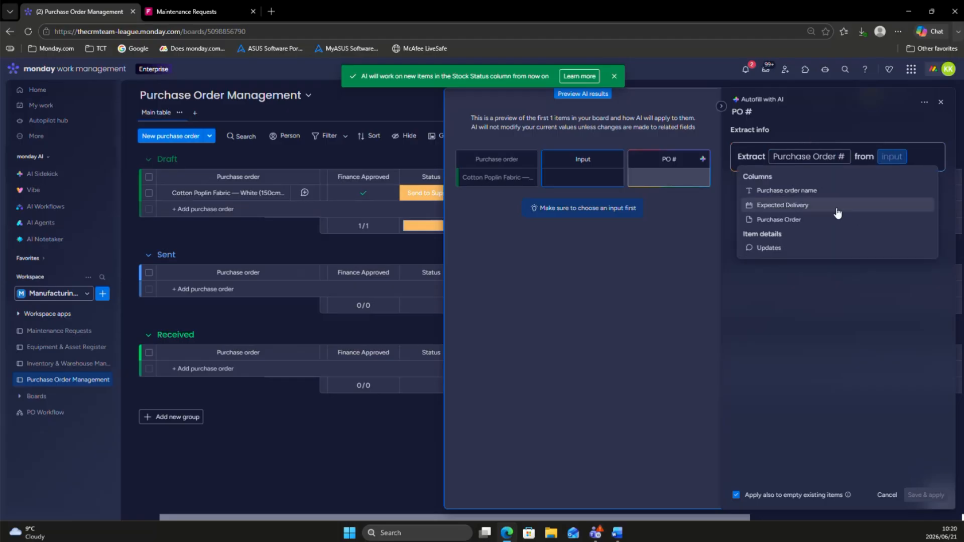
left_click(785, 220)
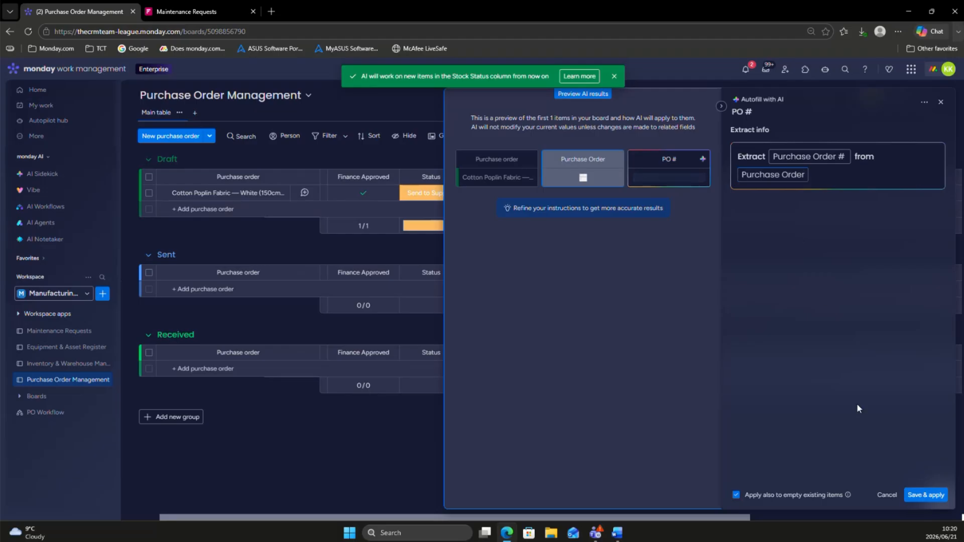
left_click(928, 495)
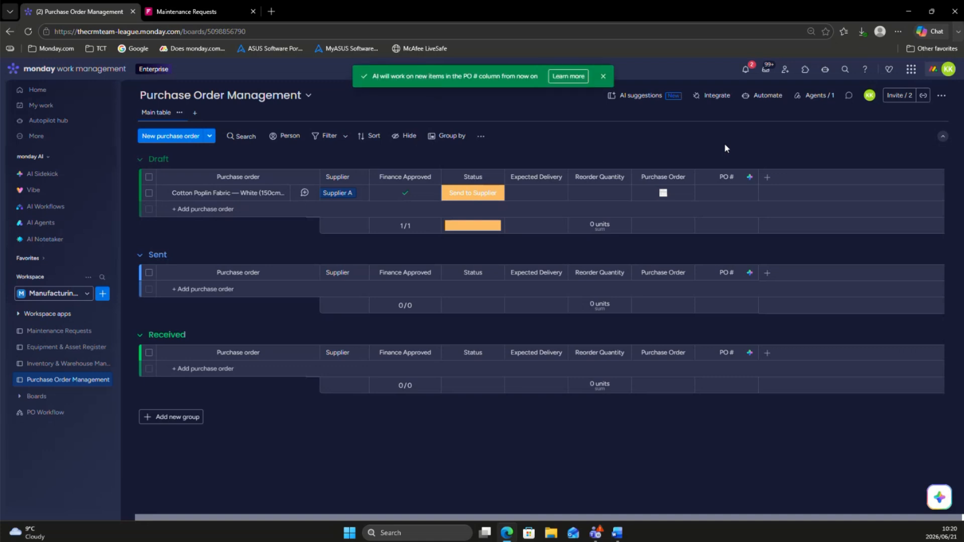
Step: Examine the Cotton Poplin Fabric item's attached file, the PO # column's autofill options and the extracted PO number
left_click(663, 196)
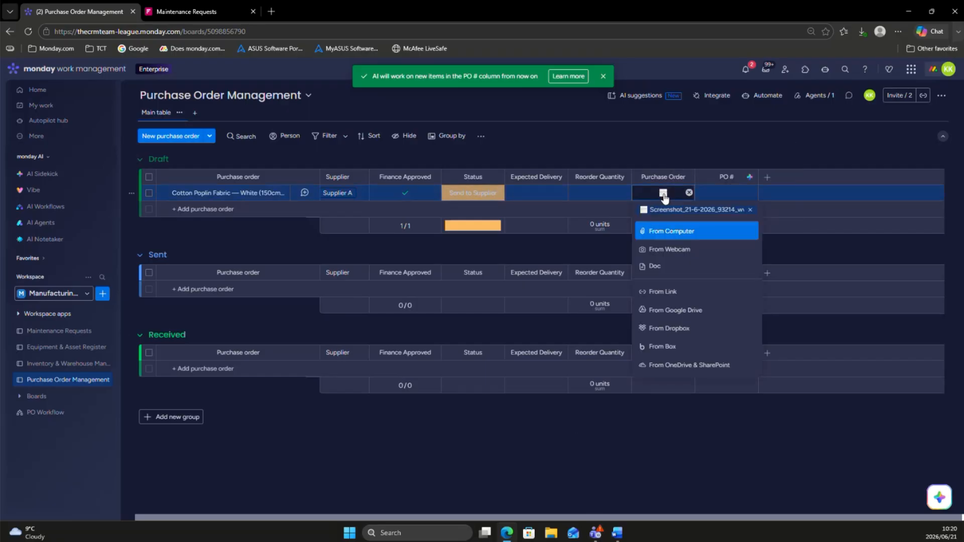
left_click(708, 138)
left_click(752, 183)
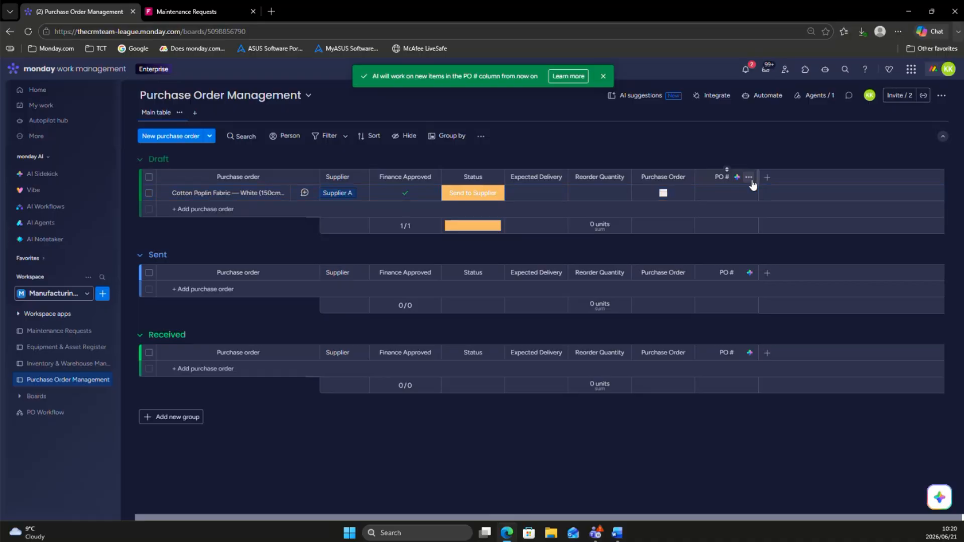
left_click(748, 178)
mouse_move(801, 224)
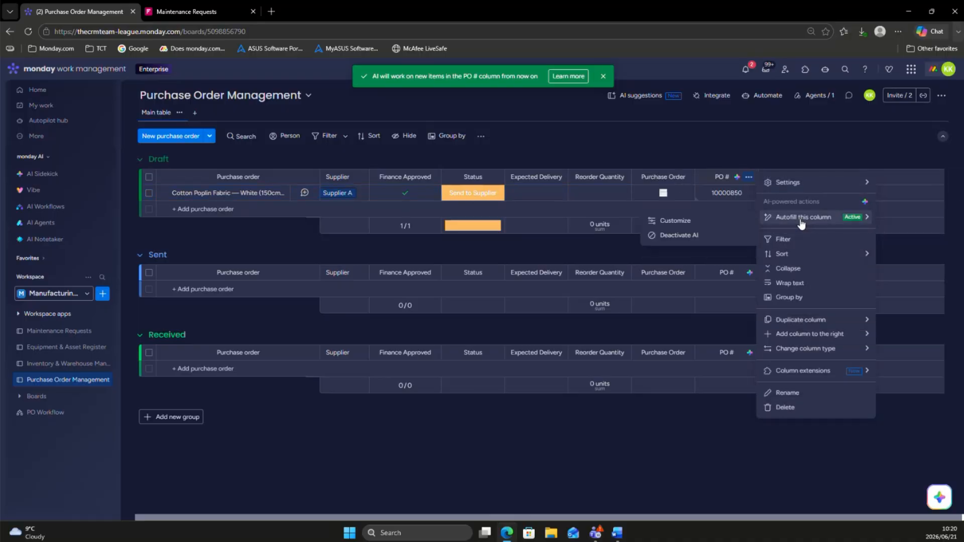
left_click(758, 146)
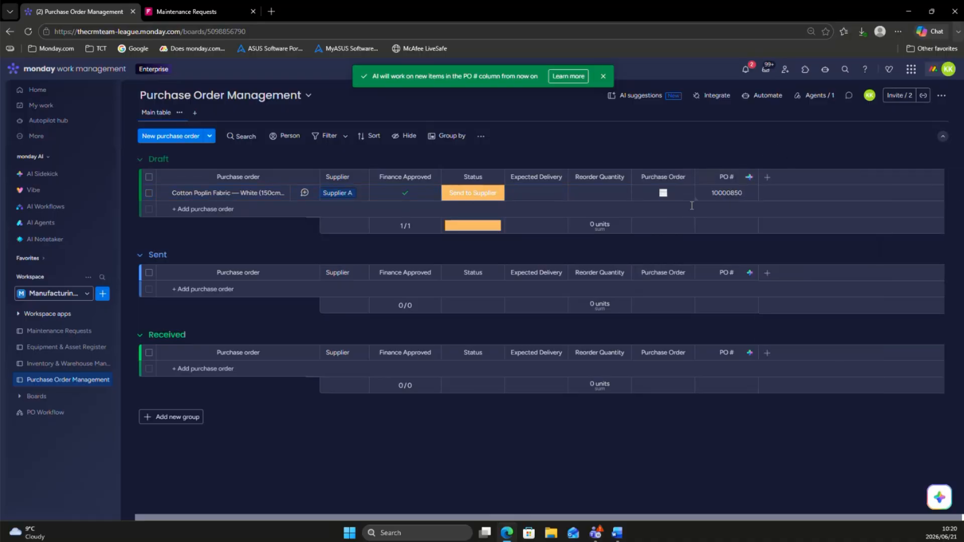
mouse_move(741, 192)
mouse_move(695, 200)
Step: Create a dashboard named "Main Overview Dashboard" in the manufacturing workspace with Main privacy
left_click(103, 296)
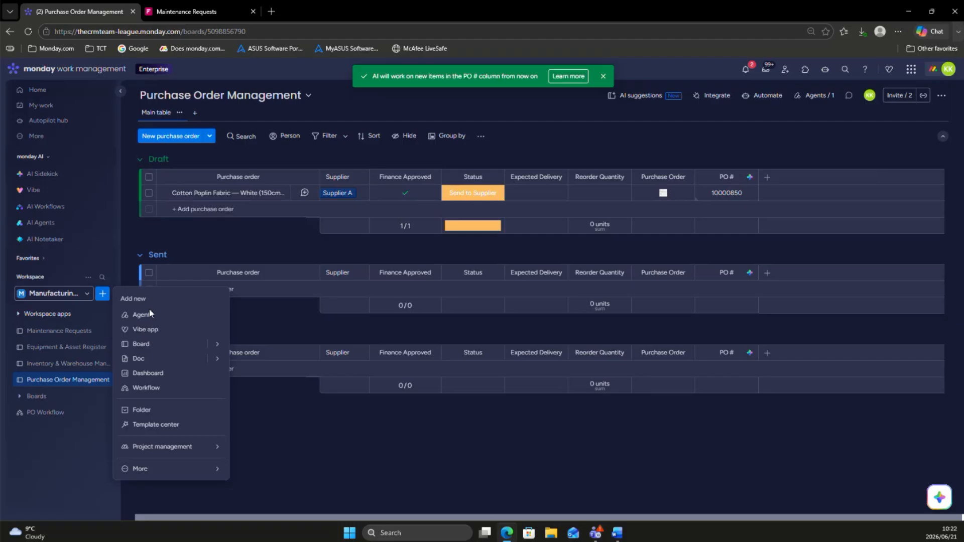
left_click(159, 374)
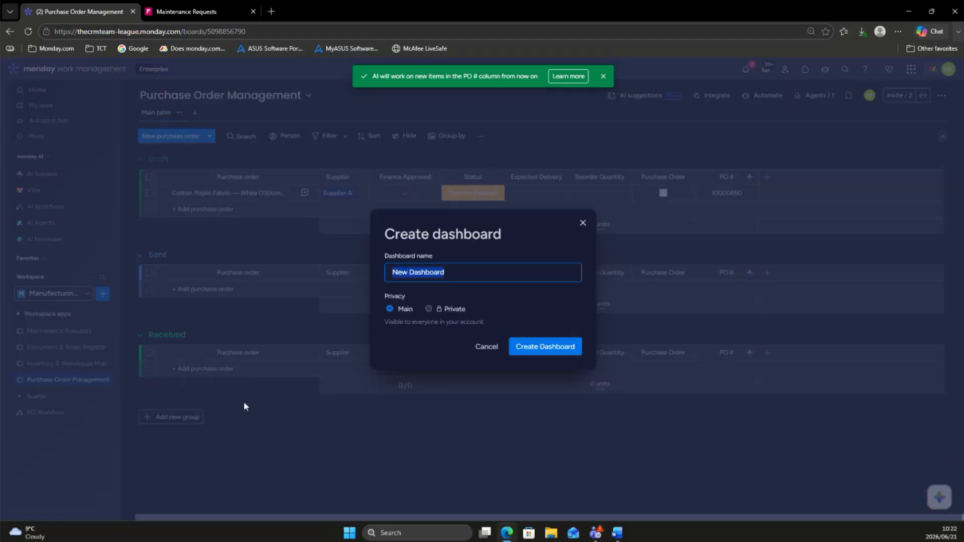
key("BackSpace")
type("Main Ov")
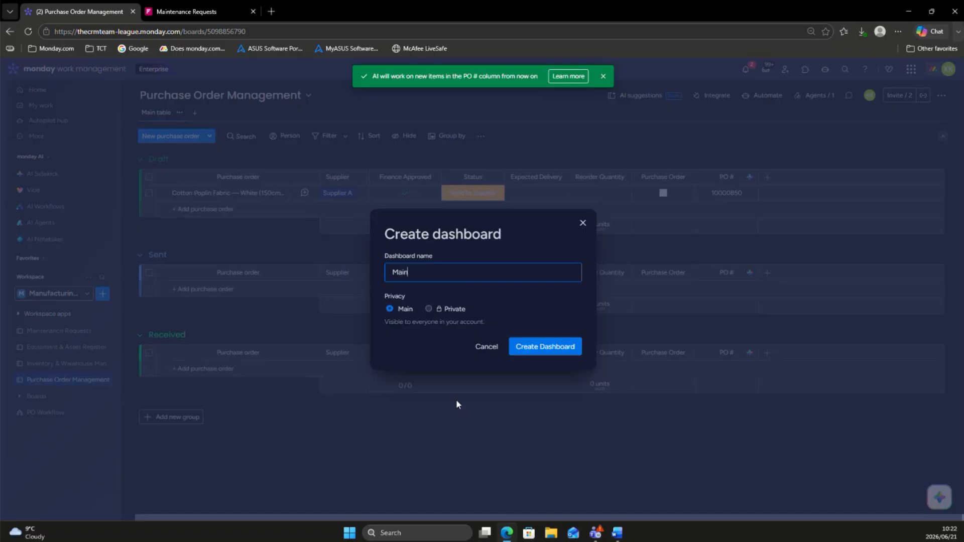
type("erview D")
type("board")
left_click(559, 353)
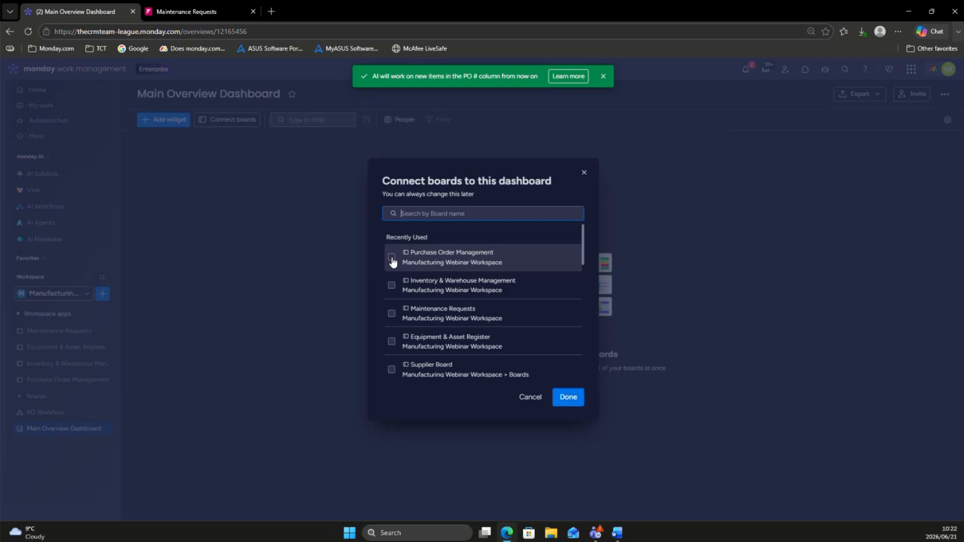
Step: Connect the Inventory & Warehouse Management, Maintenance Requests and Equipment & Asset Register boards to the dashboard, and place it directly below Purchase Order Management in the workspace
left_click(393, 289)
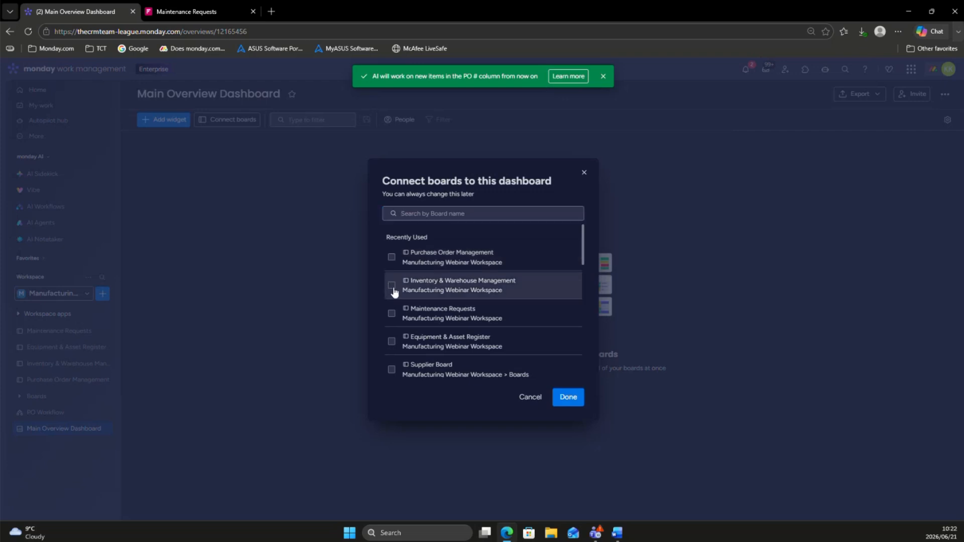
left_click(390, 337)
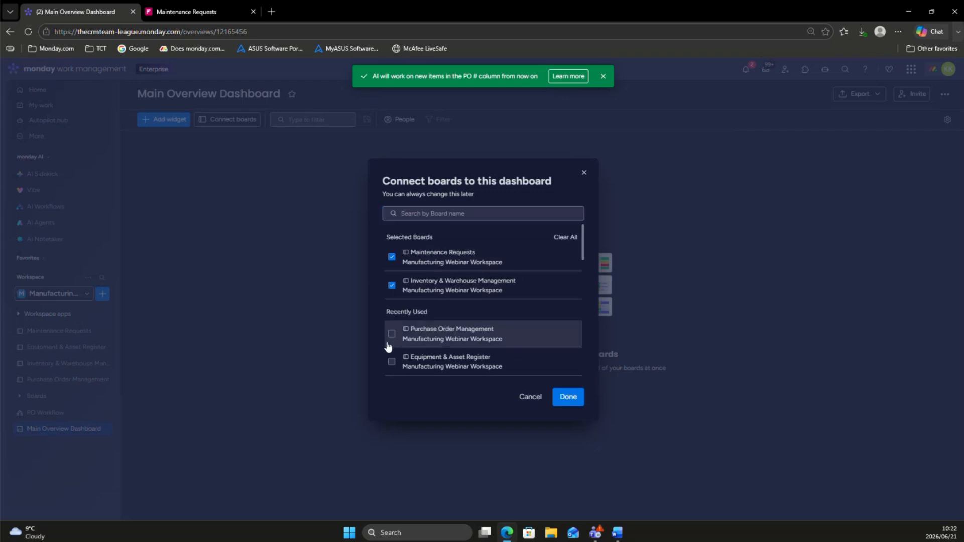
left_click(391, 361)
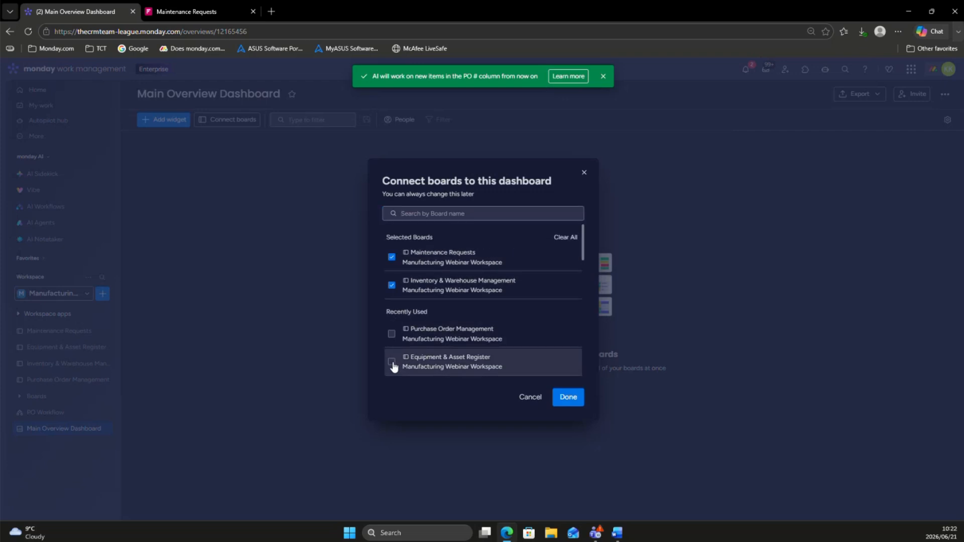
left_click(568, 399)
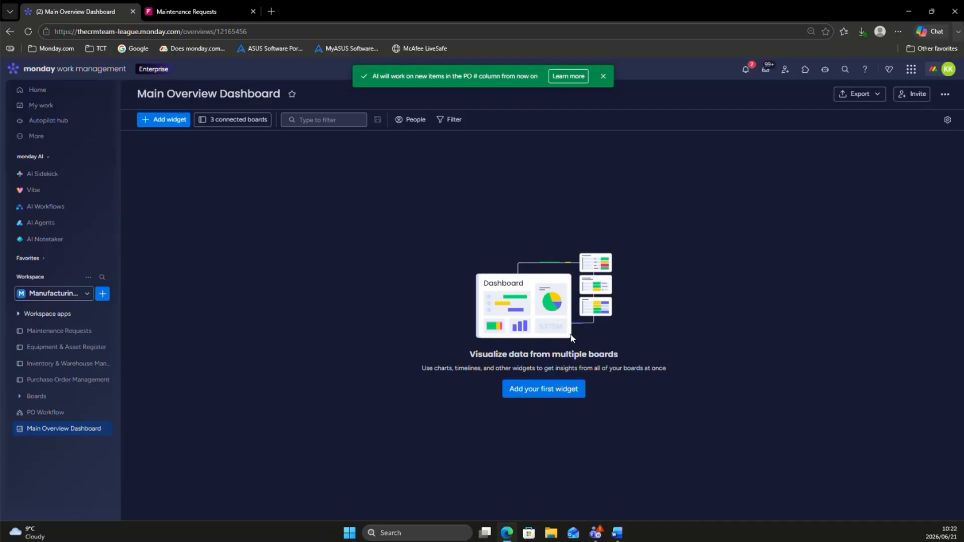
left_click_drag(57, 428, 62, 395)
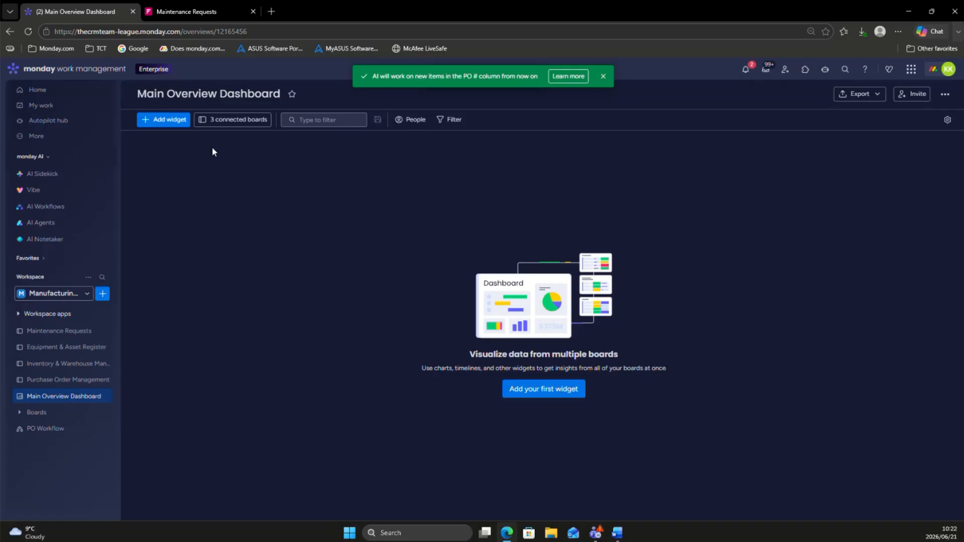
Step: Add a Chart widget to the dashboard and rename it "Priority Breakdown"
left_click(165, 121)
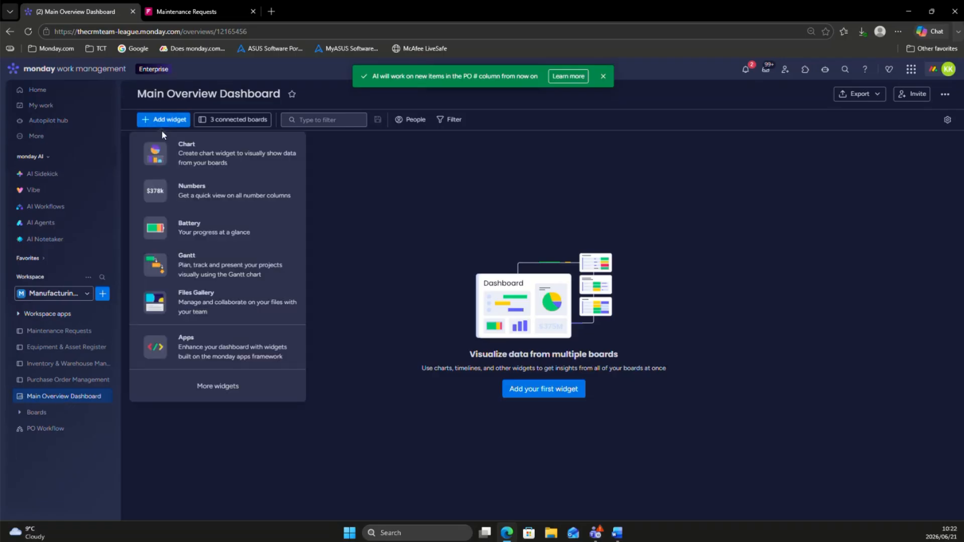
left_click(160, 148)
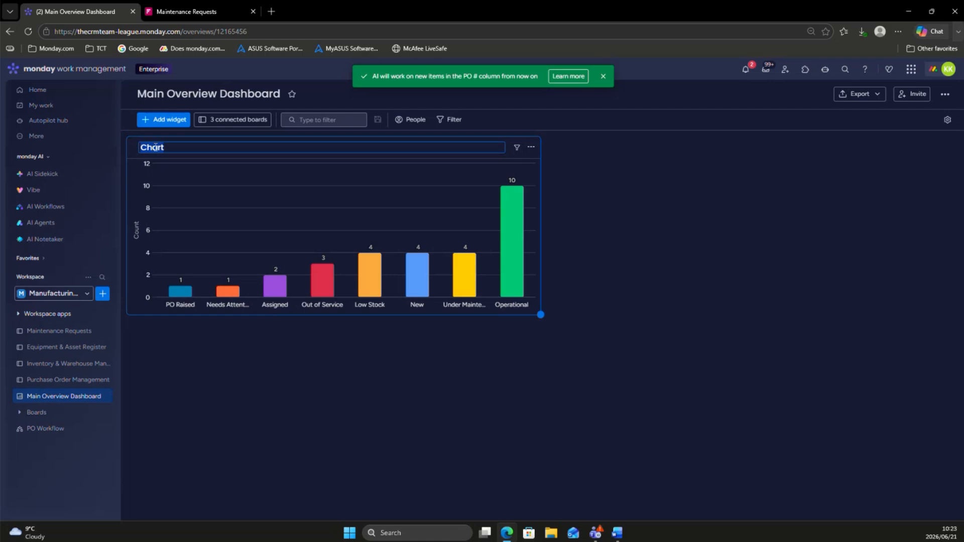
key("BackSpace")
type("Priority Breakdown")
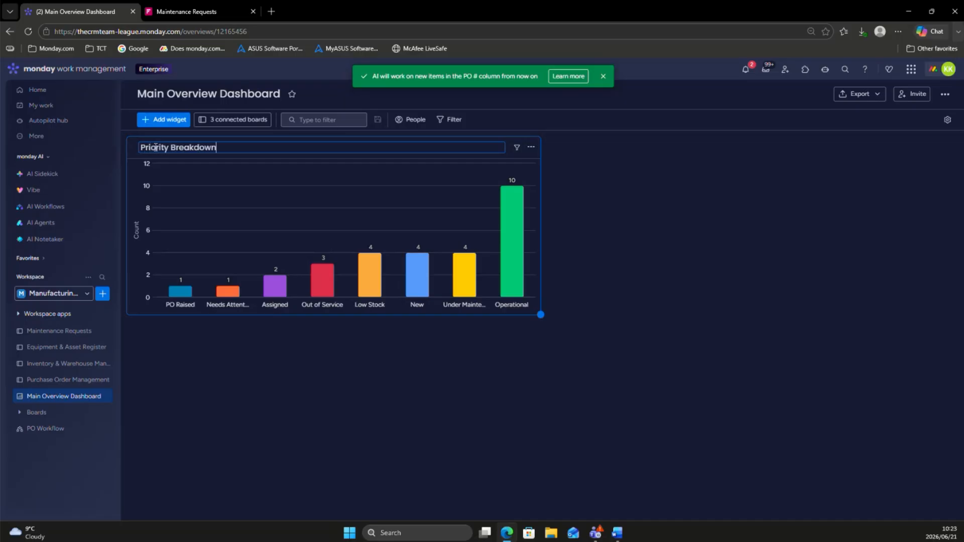
left_click(198, 391)
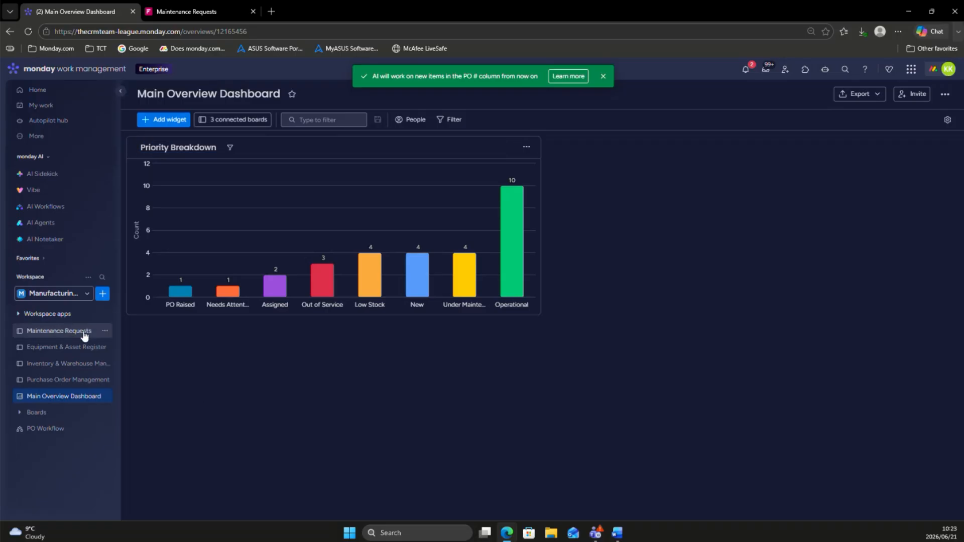
Step: Set the Priority Breakdown chart's X-axis to use a column chosen one by one for each board
left_click(526, 146)
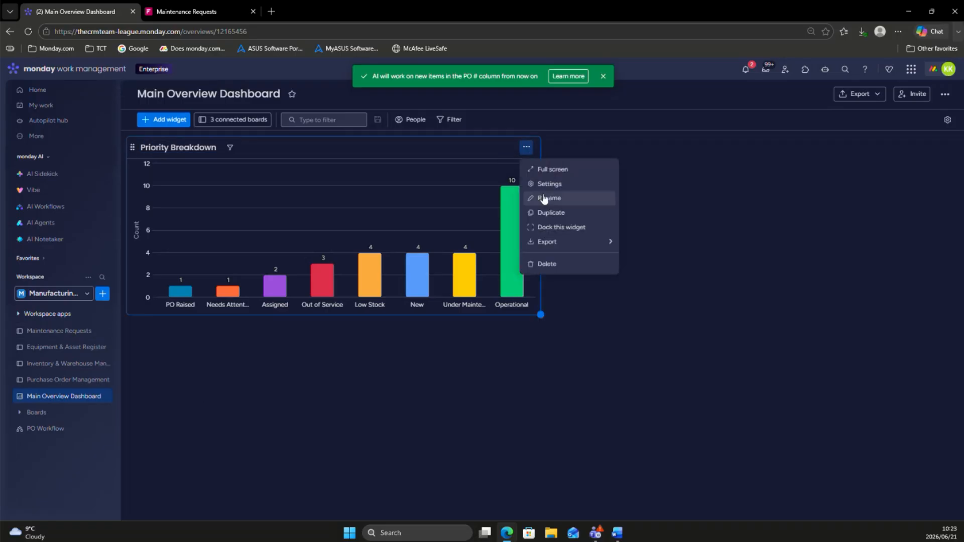
left_click(545, 186)
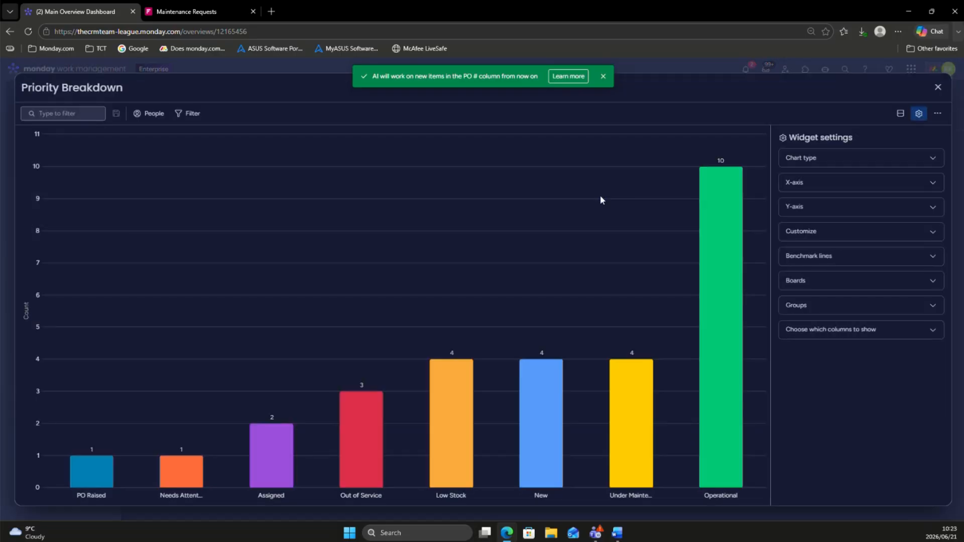
left_click(791, 158)
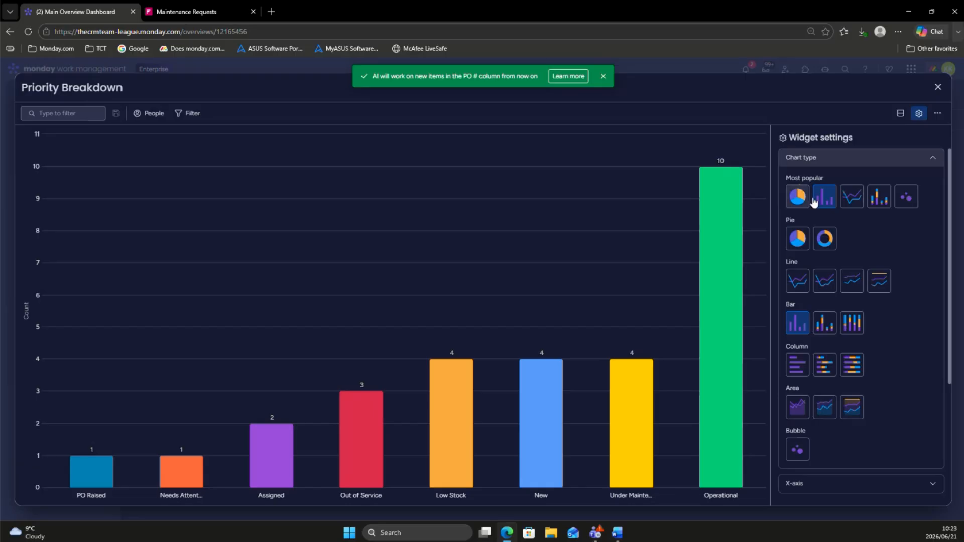
left_click(820, 160)
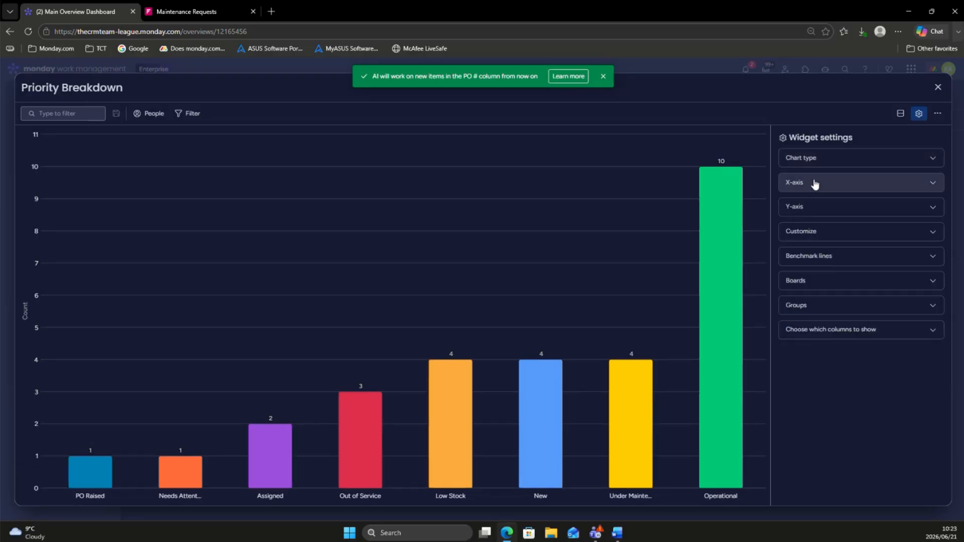
left_click(818, 183)
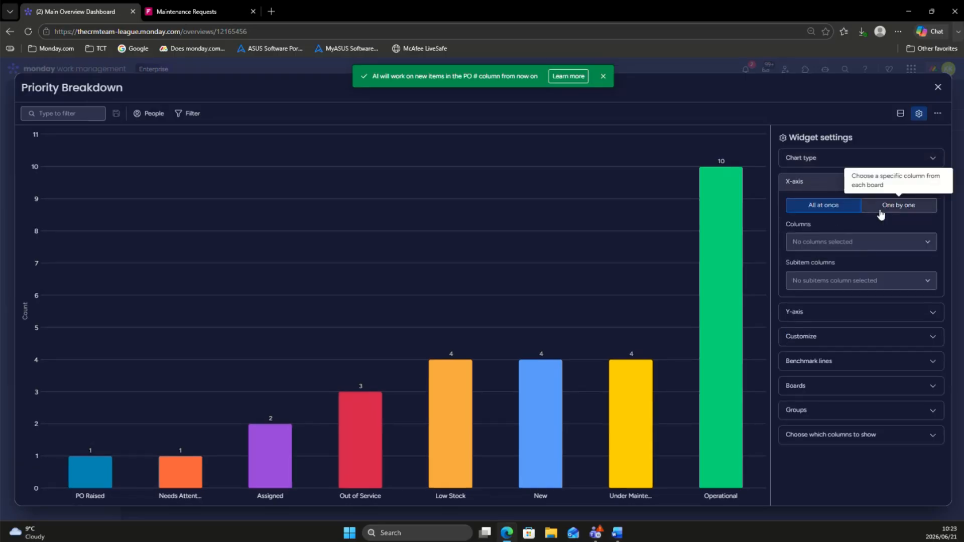
left_click(879, 209)
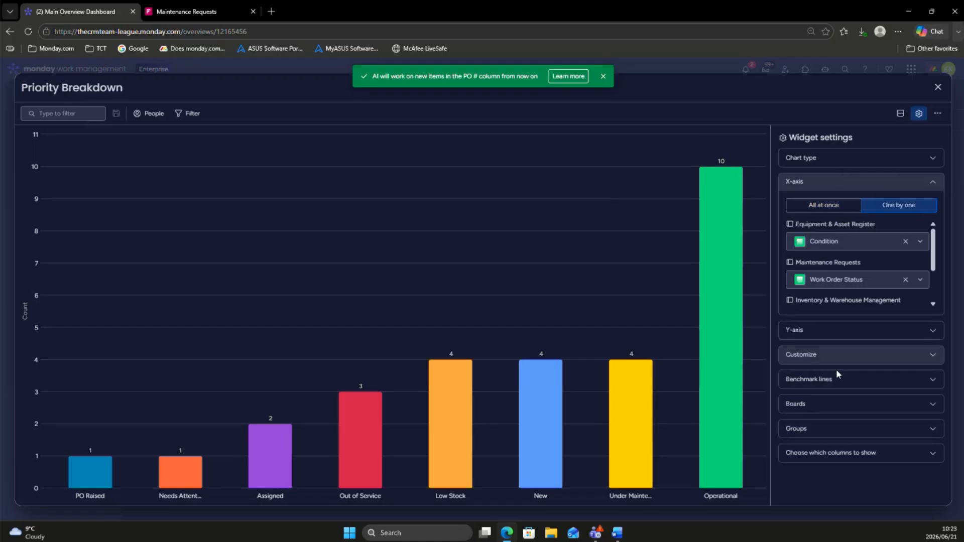
Step: Limit the Priority Breakdown chart to the Maintenance Requests board and plot its Priority column on the X-axis
left_click(811, 404)
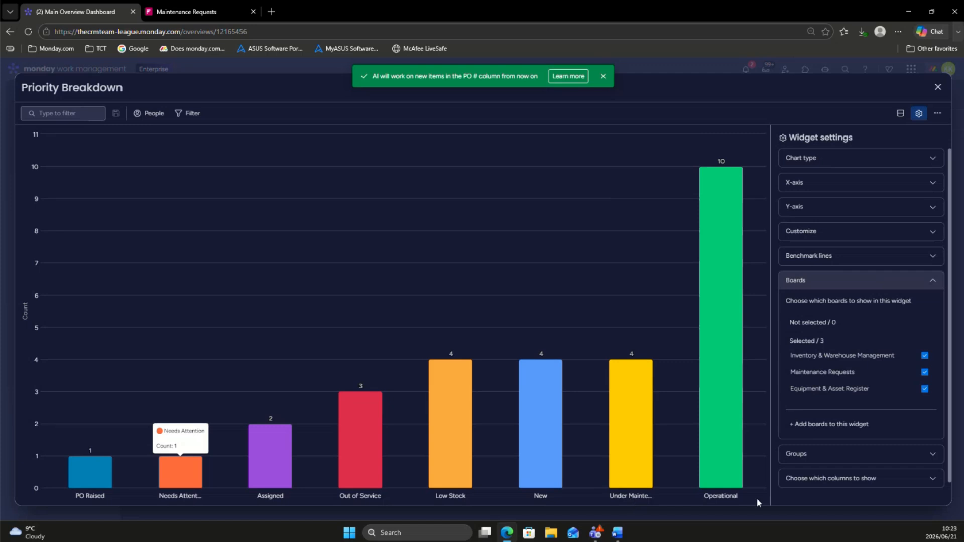
left_click(925, 356)
left_click(925, 391)
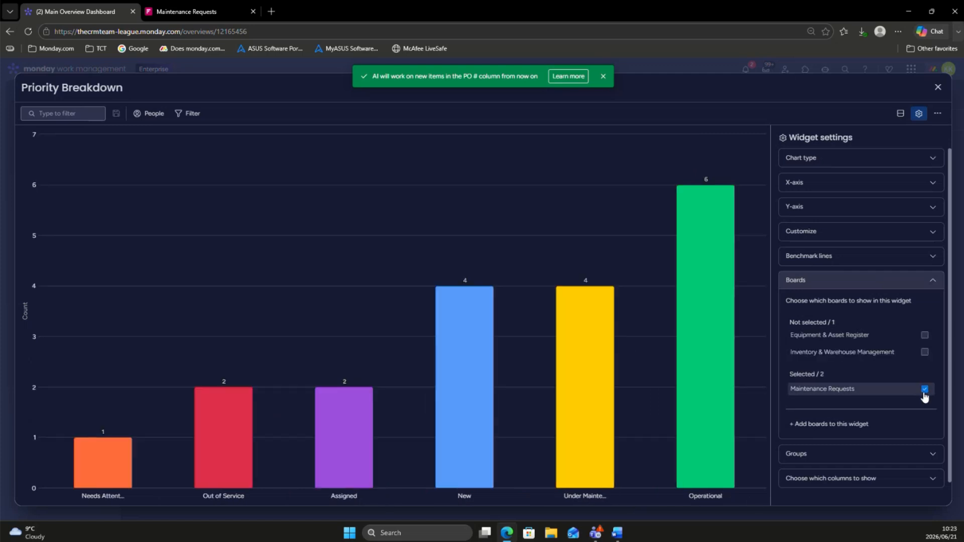
left_click(867, 190)
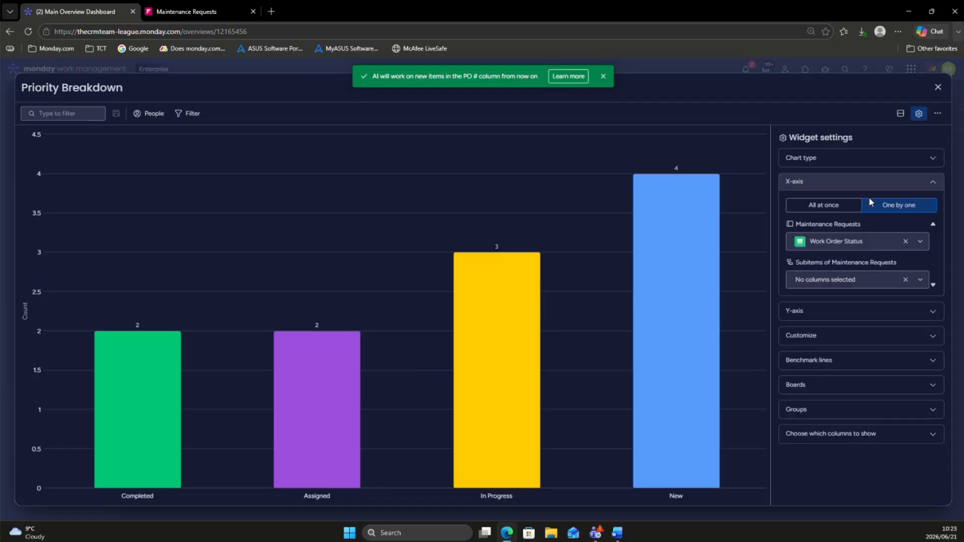
left_click(821, 243)
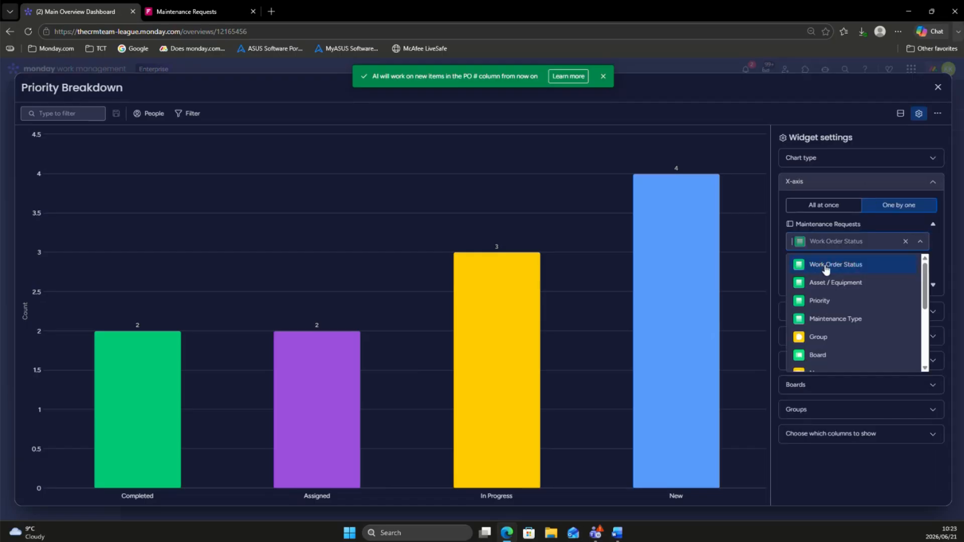
left_click(820, 301)
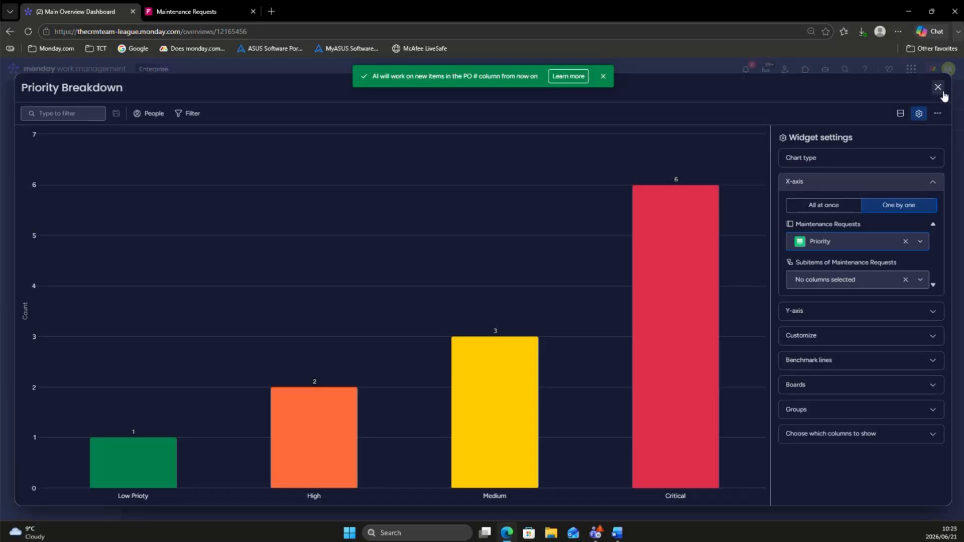
left_click(937, 88)
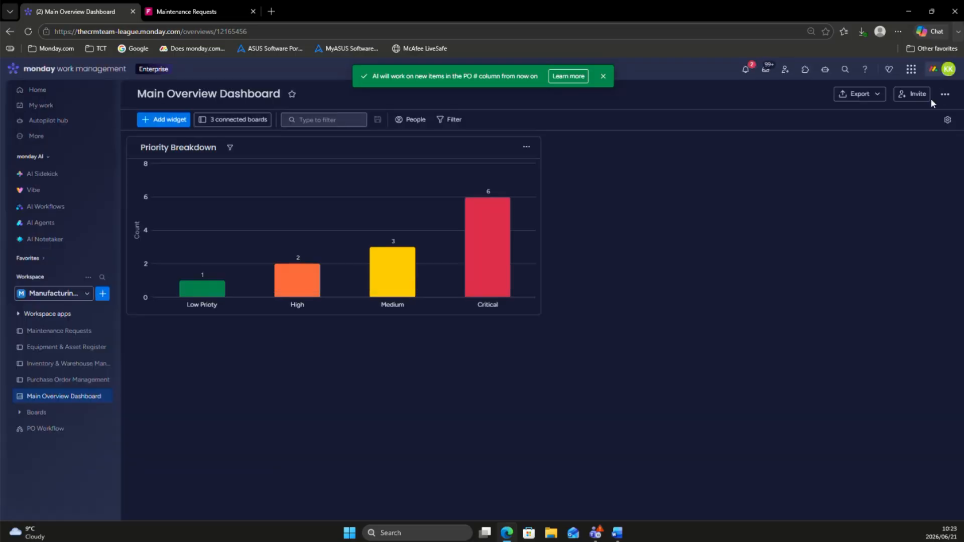
Step: Add a second Chart widget to the dashboard and change its chart type to pie
left_click(159, 118)
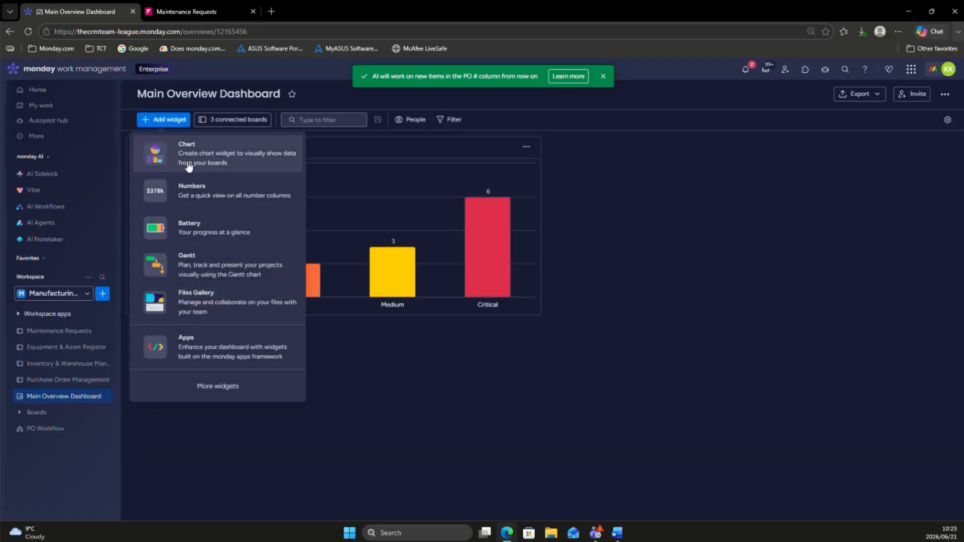
left_click(207, 154)
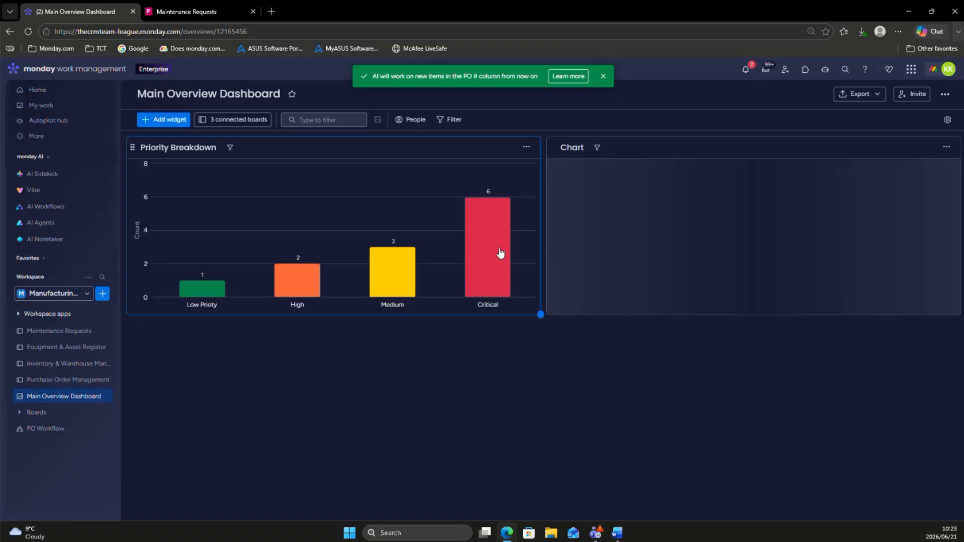
left_click(946, 148)
left_click(926, 185)
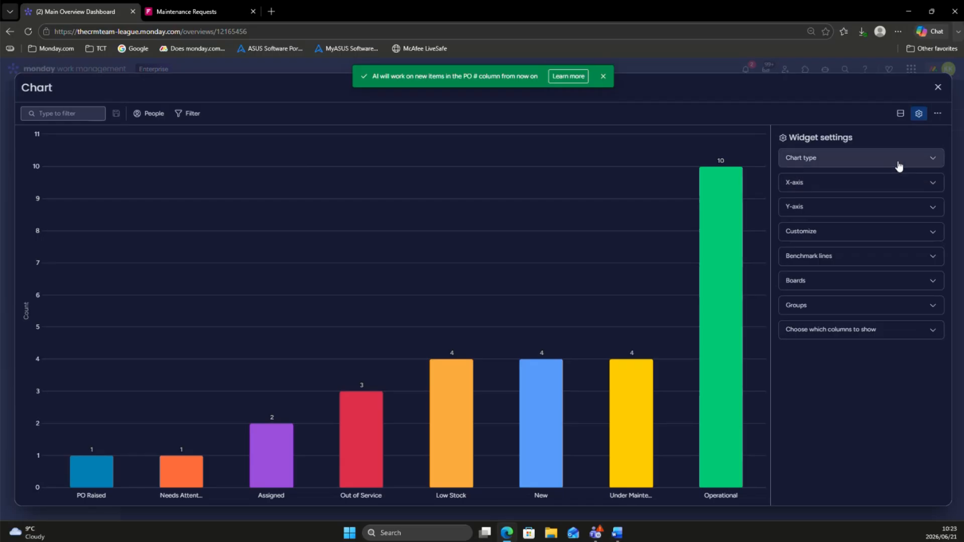
left_click(898, 160)
left_click(791, 198)
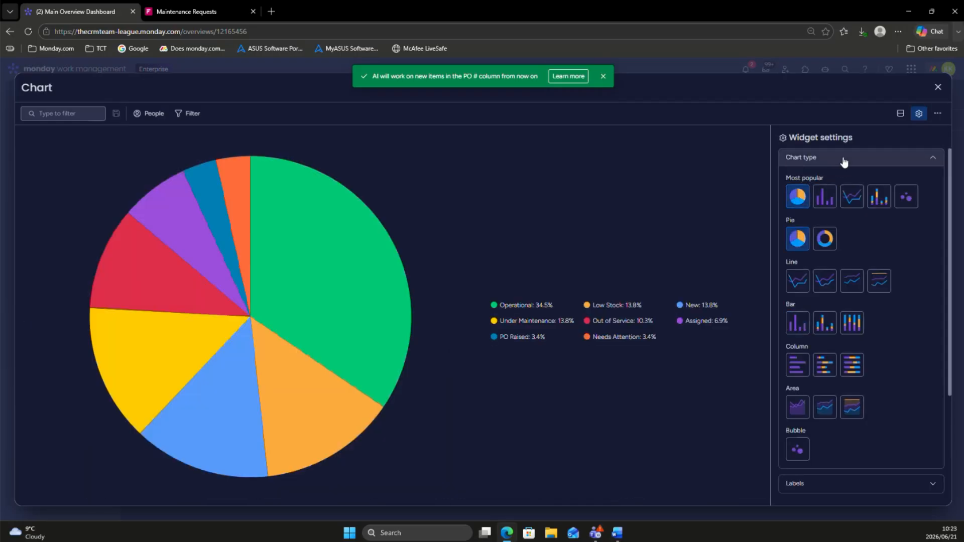
left_click(843, 159)
Step: Restrict the pie chart to the Maintenance Requests board by excluding Inventory & Warehouse Management and Equipment & Asset Register
left_click(815, 260)
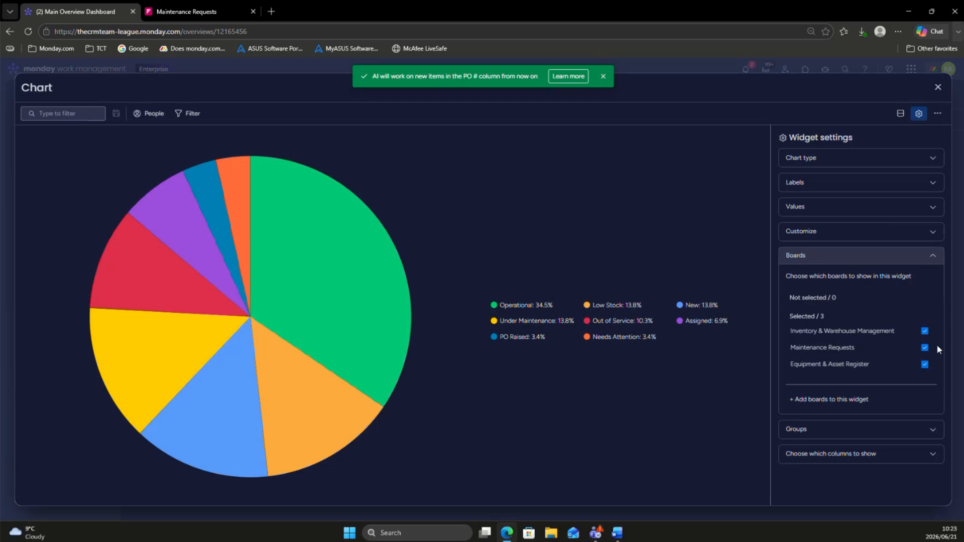
left_click(924, 331)
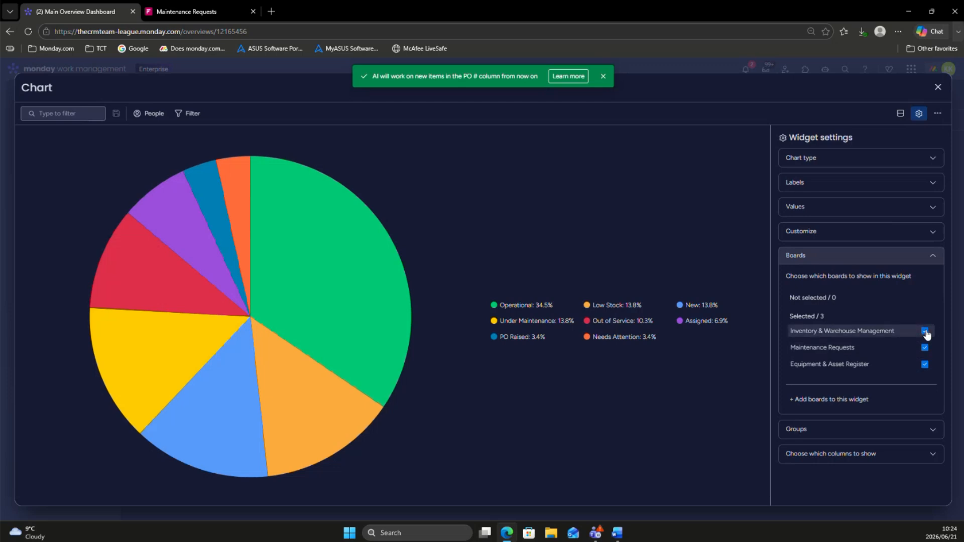
left_click(924, 364)
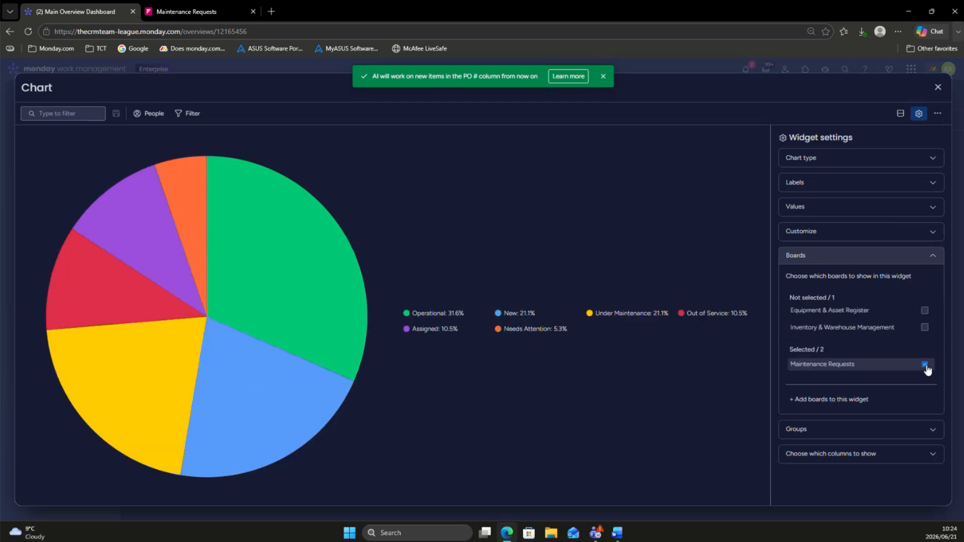
left_click(892, 257)
Step: Label the pie chart by the Maintenance Requests board's Asset / Equipment column, with columns selected one by one
left_click(848, 183)
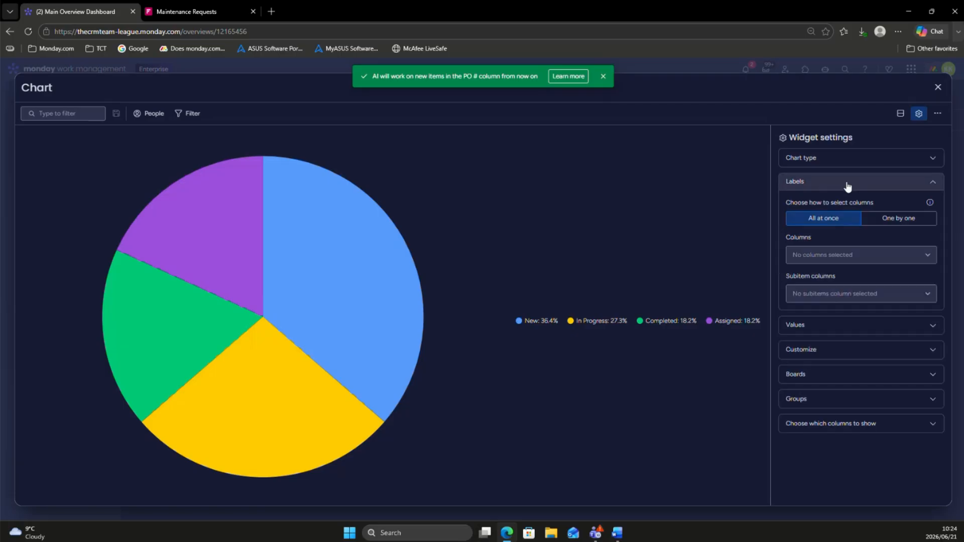
left_click(855, 258)
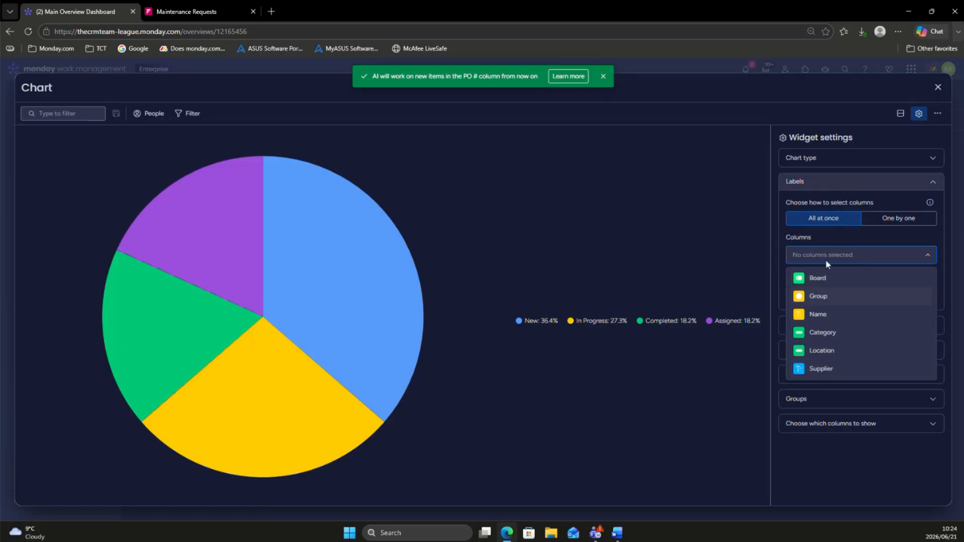
left_click(883, 223)
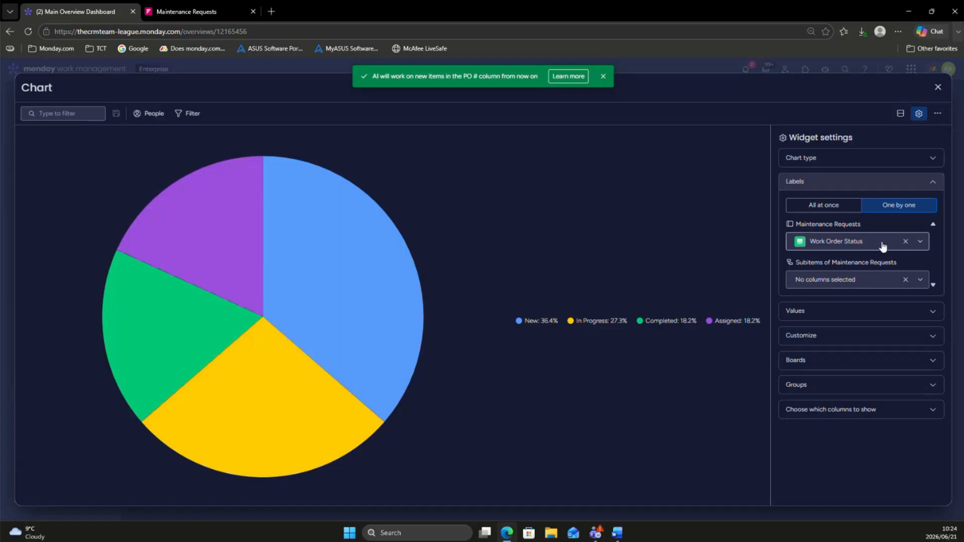
left_click(870, 248)
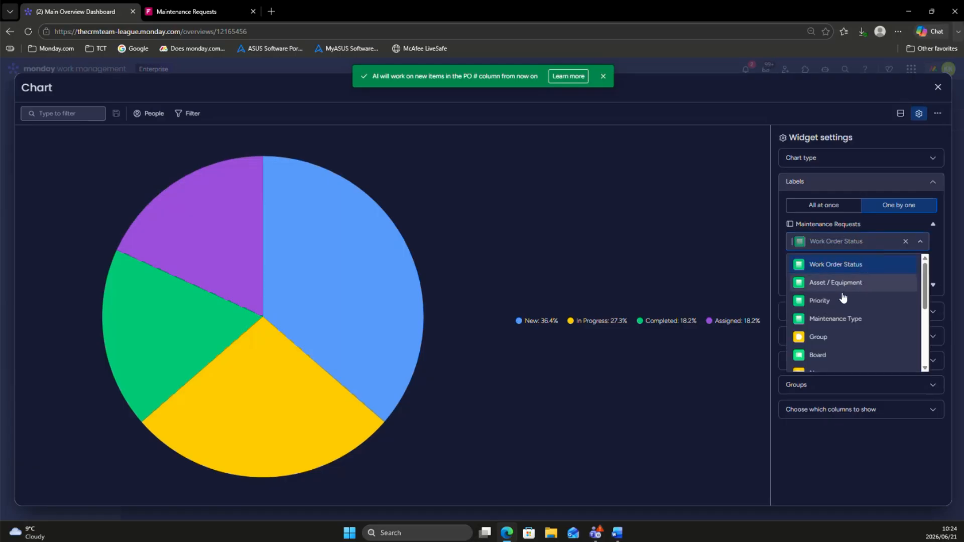
left_click(805, 283)
Step: Try to rename the pie chart widget to "Equipment Breakdown" and close its settings
left_click(44, 89)
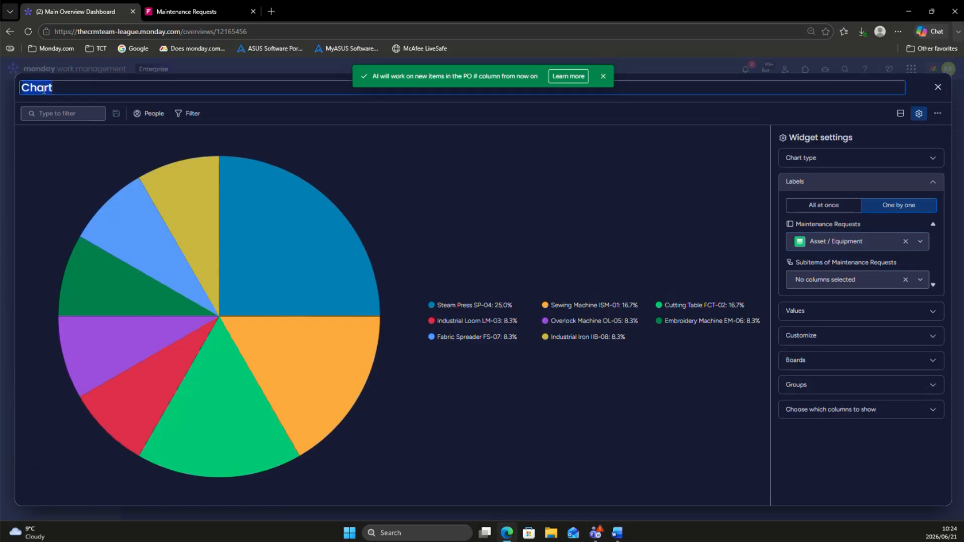
type("Equipment Breakdown")
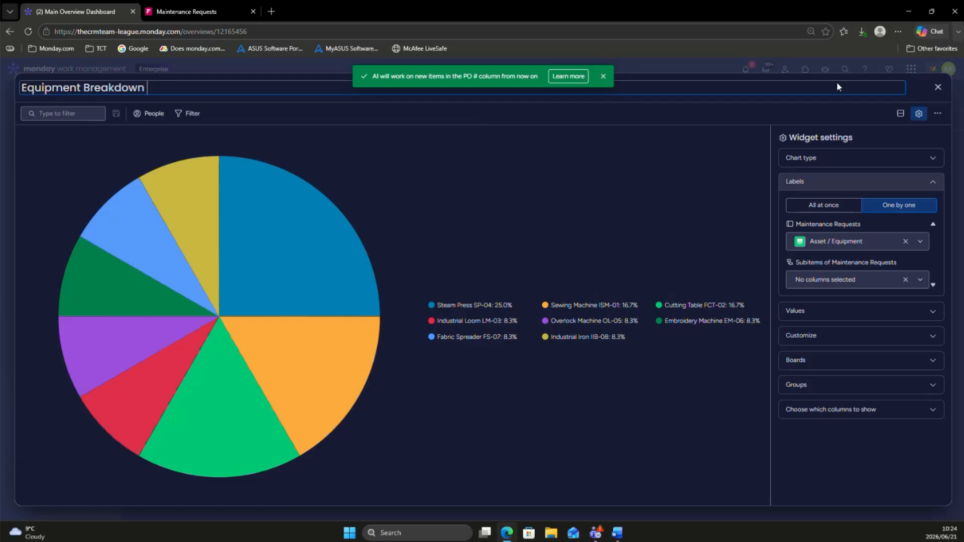
left_click(938, 87)
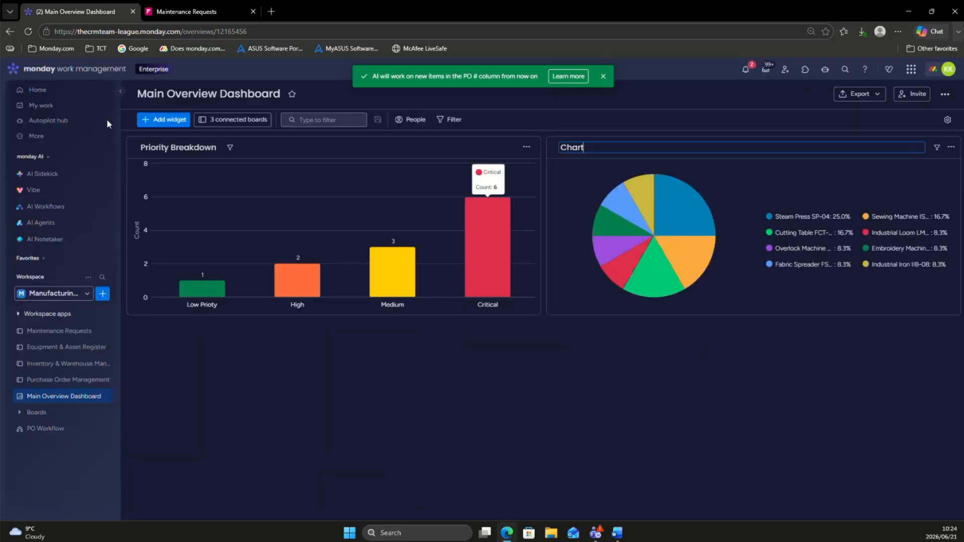
Step: Examine the columns of the Maintenance Requests board's main table, and return to the Main Overview Dashboard
left_click(43, 332)
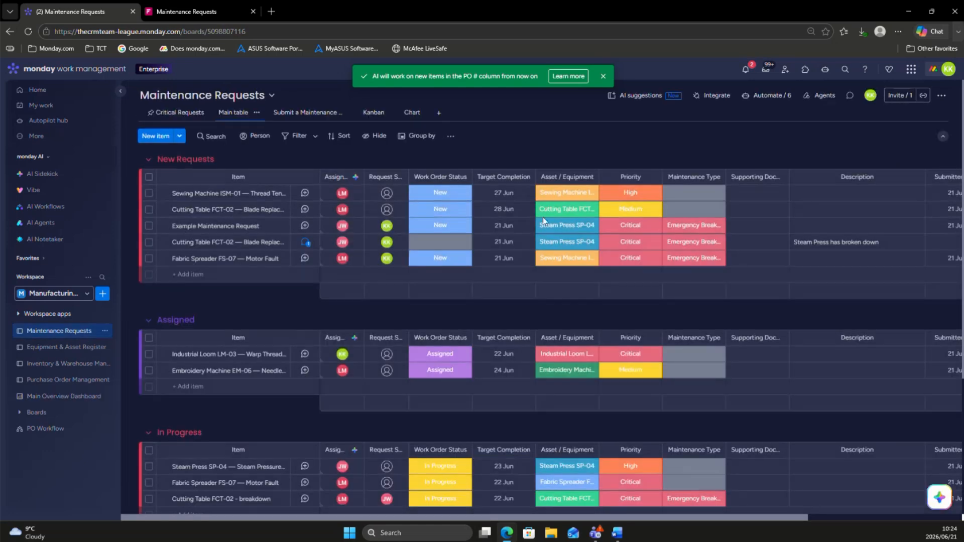
scroll(533, 219, "right", 3)
scroll(530, 216, "right", 1)
scroll(528, 216, "left", 1)
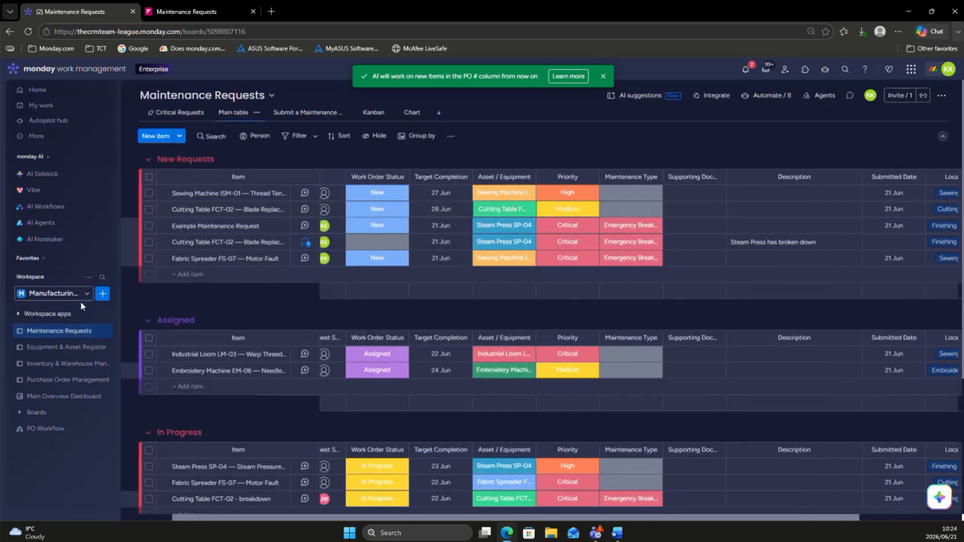
left_click(28, 316)
left_click(28, 317)
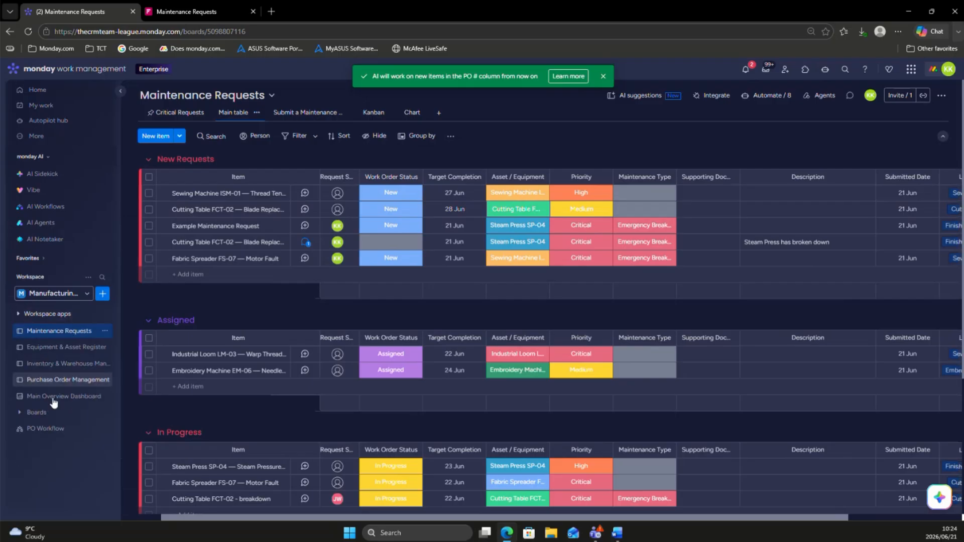
left_click(50, 399)
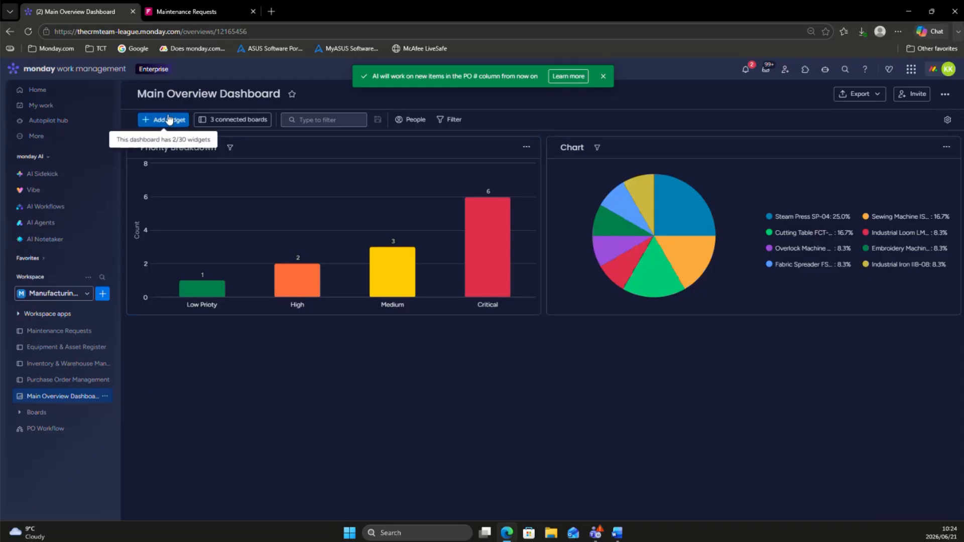
Step: Find the Workload widget with the search term "work", add it to the dashboard and widen it to span both charts
left_click(169, 120)
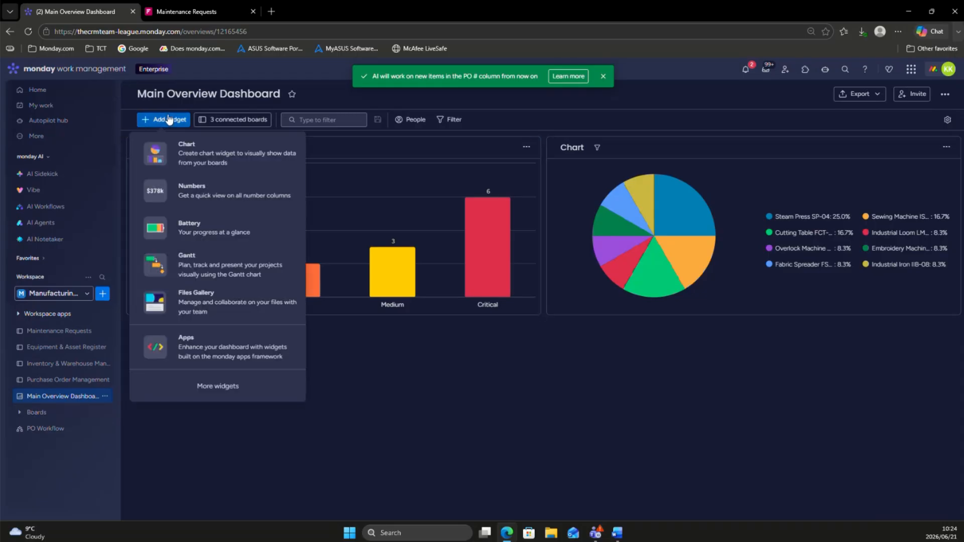
left_click(215, 386)
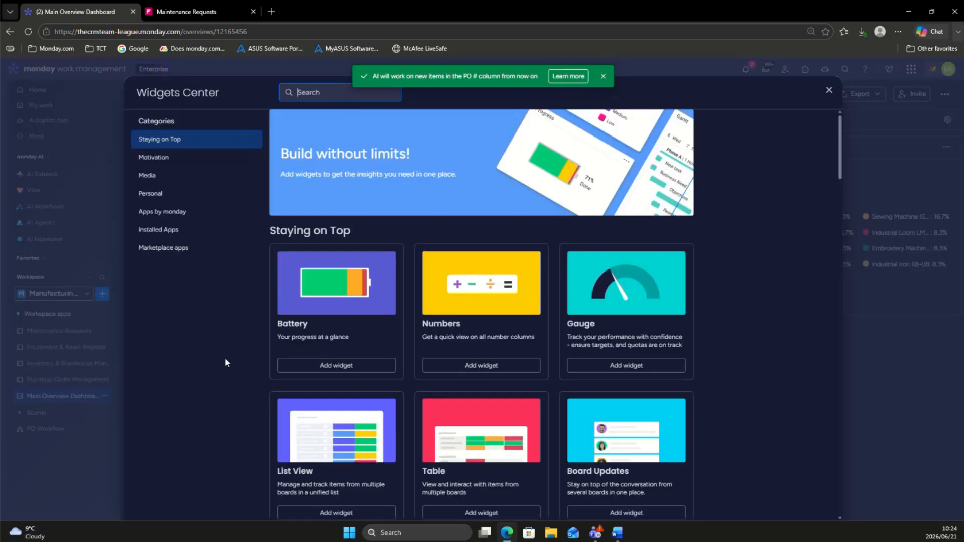
type("work")
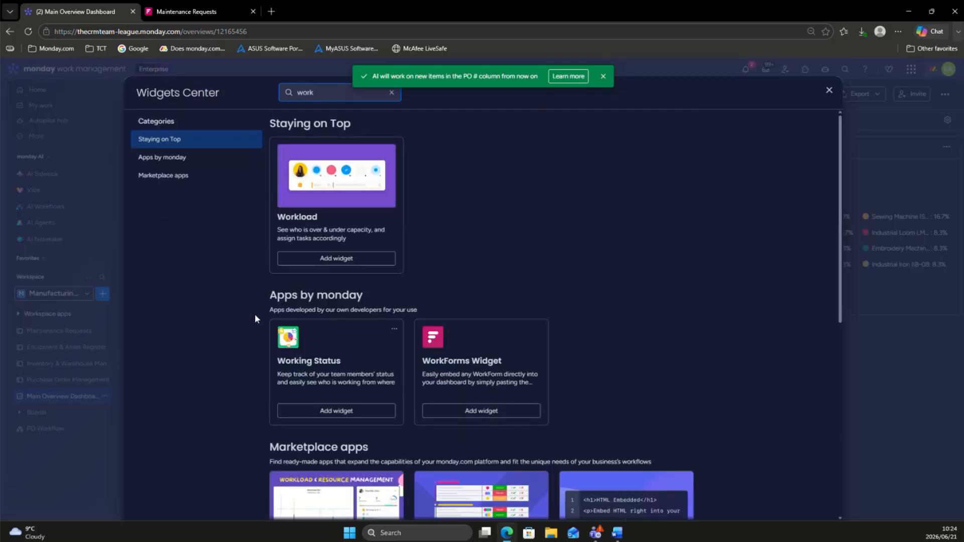
key("Escape")
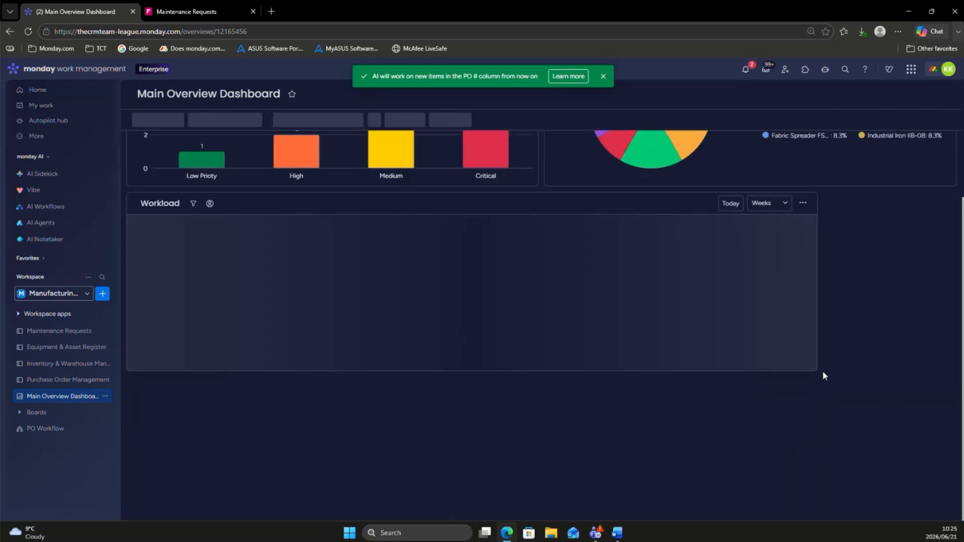
left_click_drag(815, 370, 940, 376)
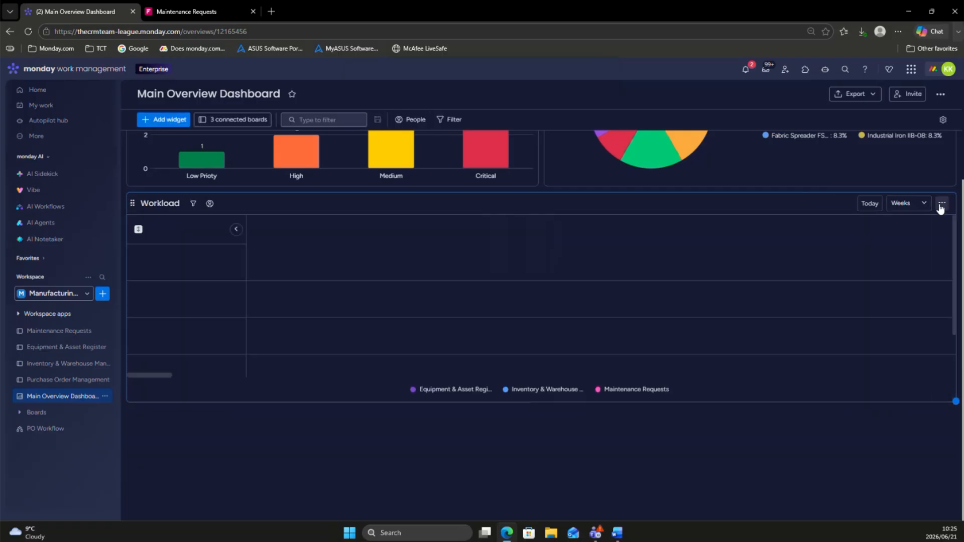
Step: Limit the Workload widget to the Maintenance Requests board by excluding Inventory & Warehouse Management and Equipment & Asset Register, and close its settings
left_click(943, 205)
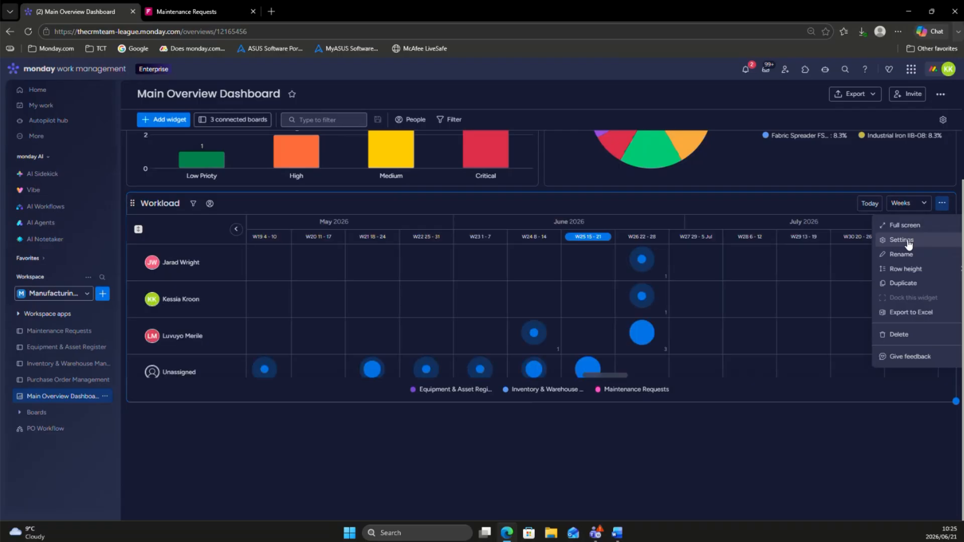
left_click(930, 242)
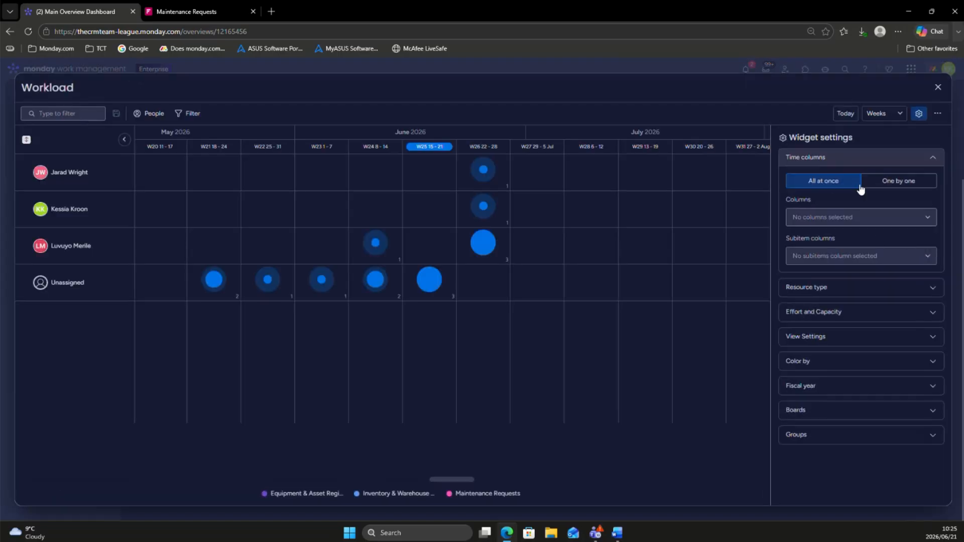
left_click(815, 410)
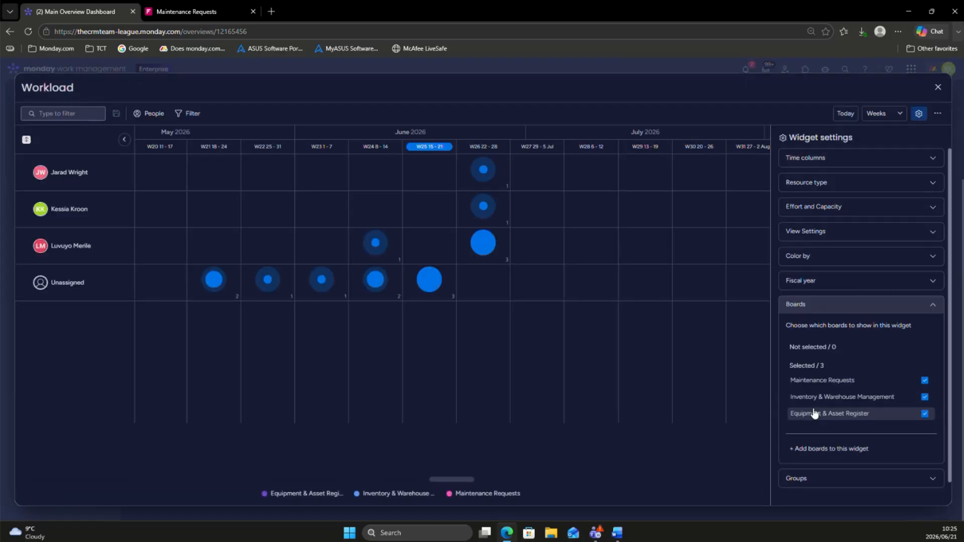
left_click(925, 398)
left_click(924, 414)
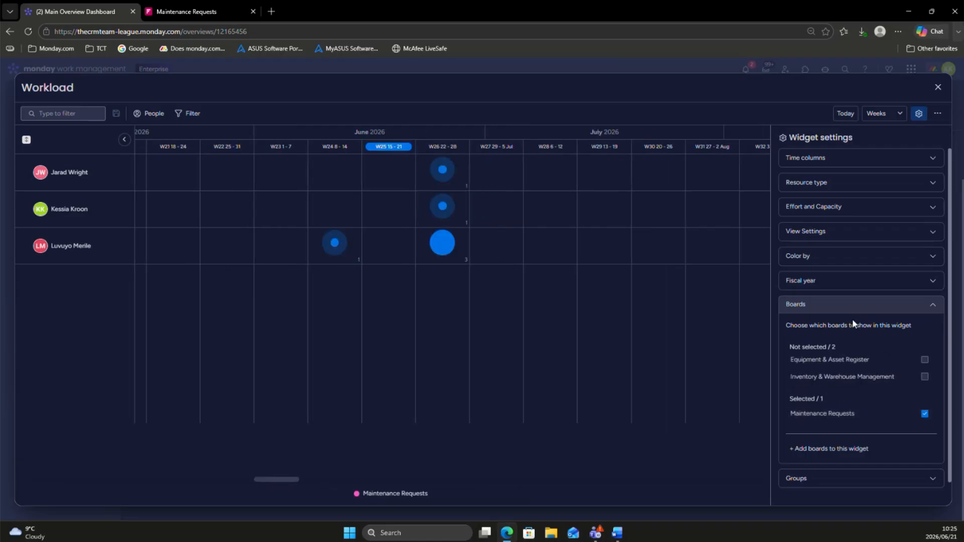
left_click(842, 307)
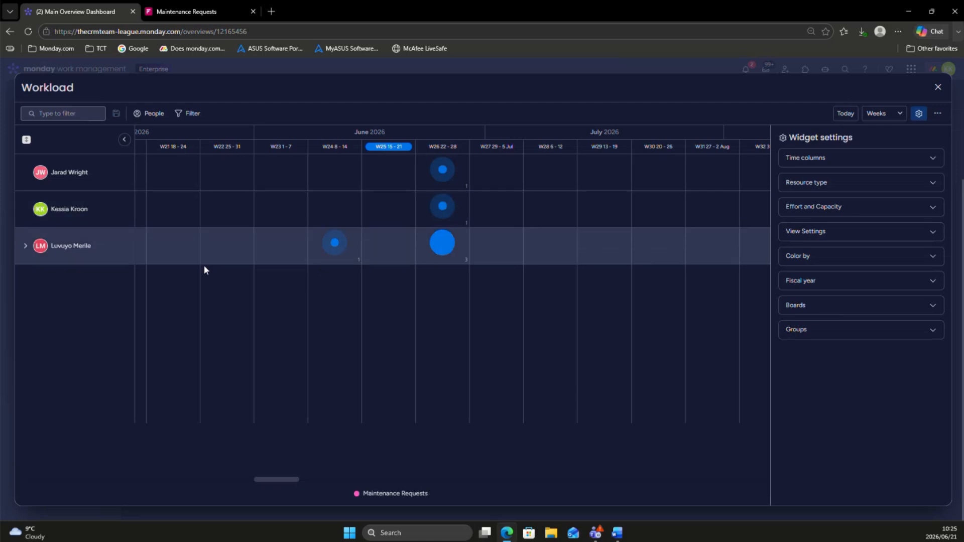
left_click(935, 87)
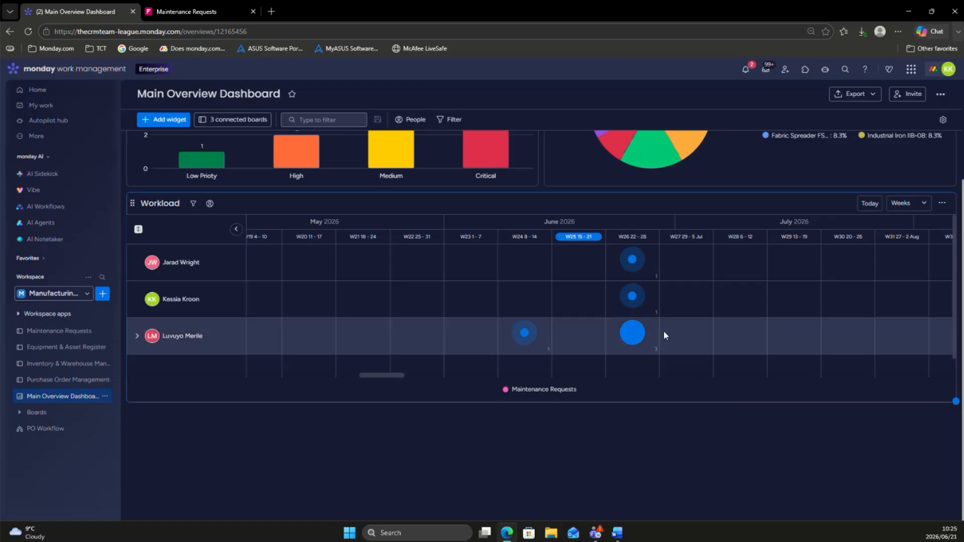
scroll(663, 330, "left", 9)
scroll(664, 329, "right", 10)
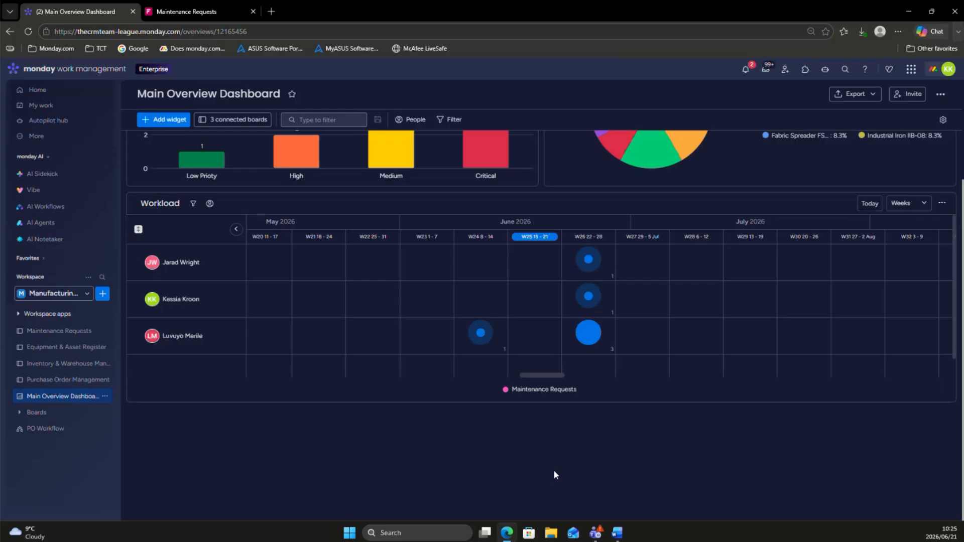
Step: Add a Numbers column named "Unit Price" at the end of the Inventory & Warehouse Management board
scroll(557, 457, "up", 3)
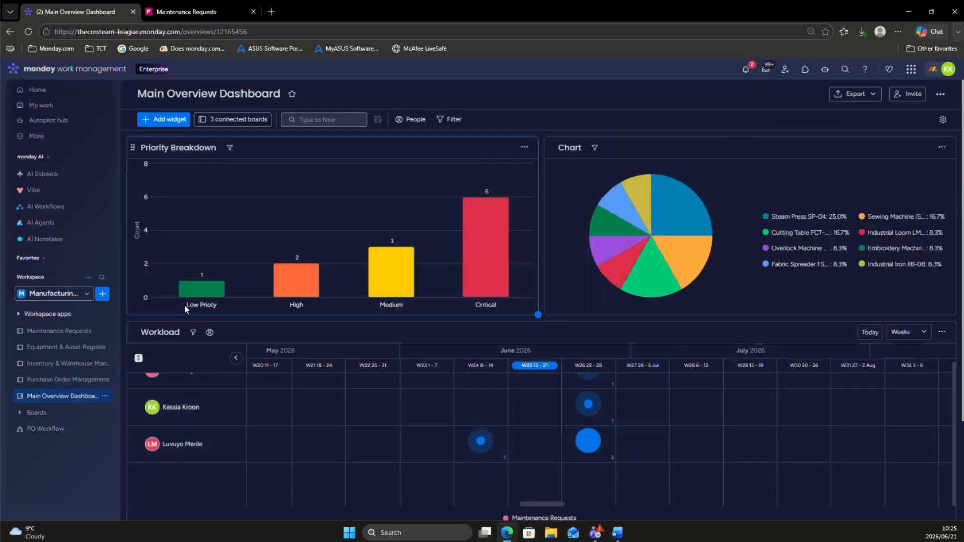
left_click(32, 370)
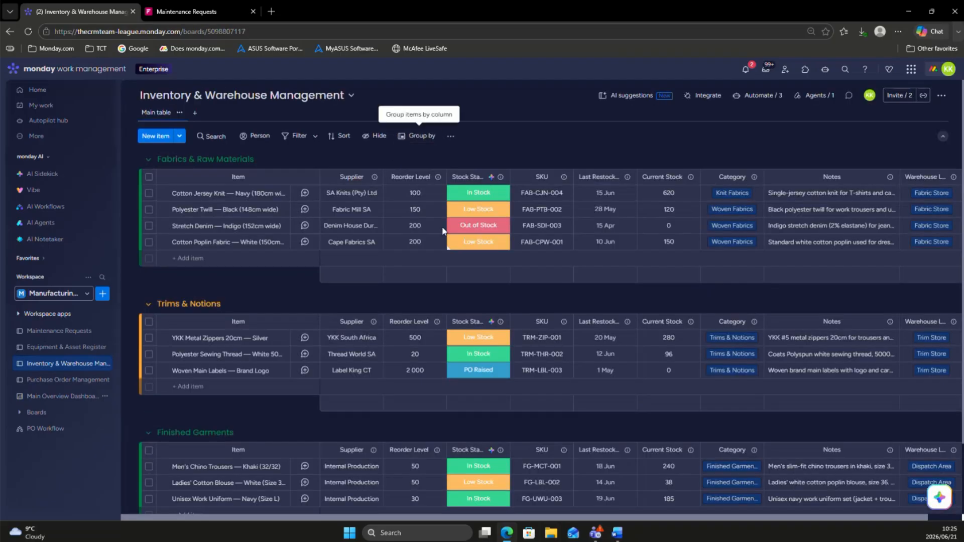
scroll(443, 231, "right", 2)
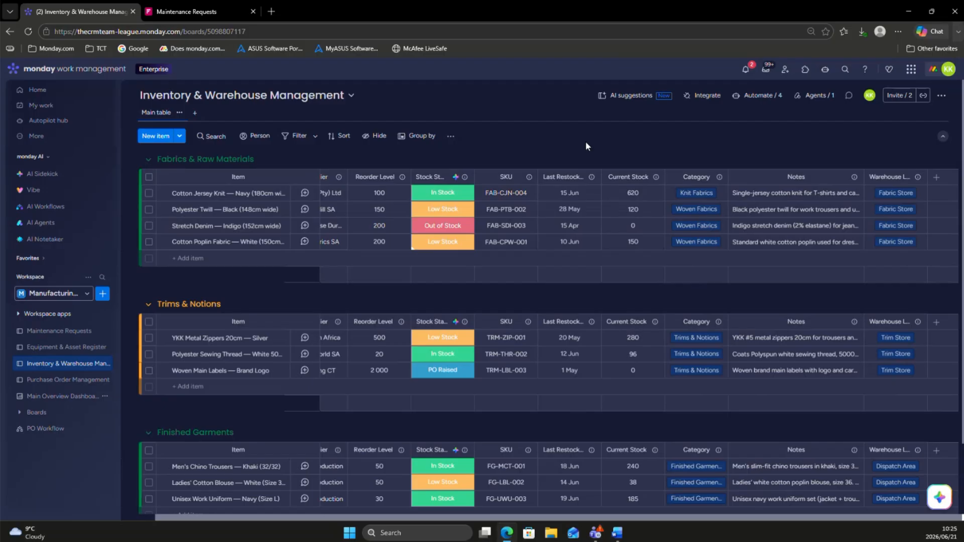
left_click(937, 179)
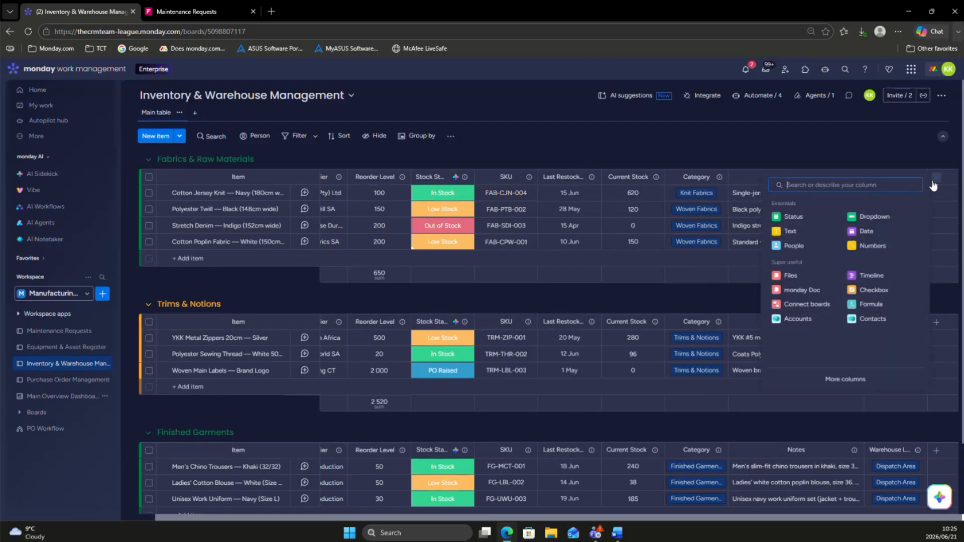
left_click(865, 246)
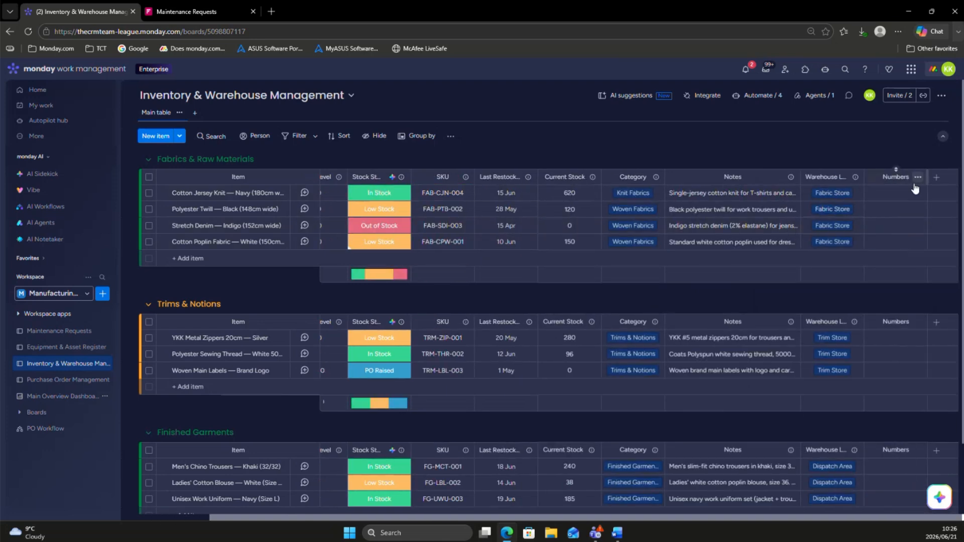
left_click(901, 181)
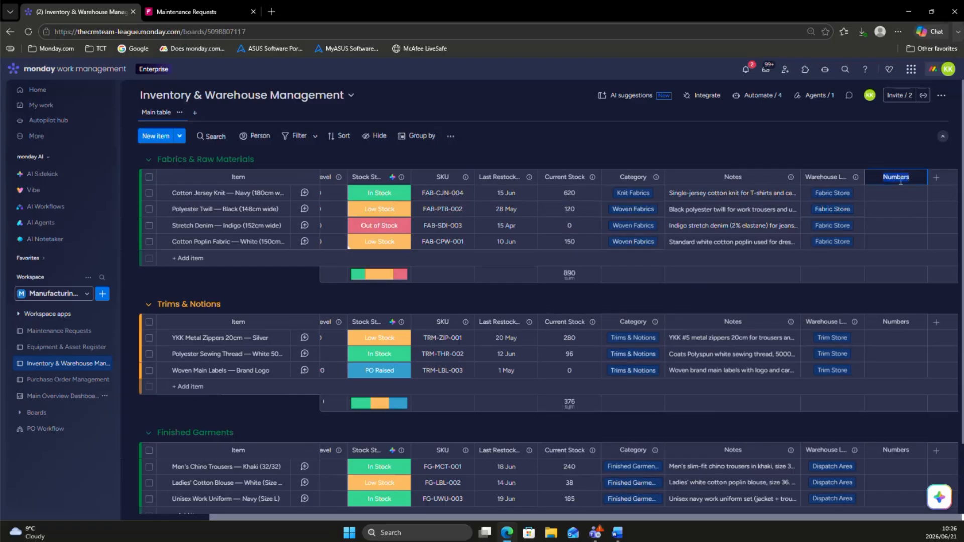
type("Unit Price")
Step: Find the Formula column type with the search term "form" and add it after the Unit Price column
left_click(937, 177)
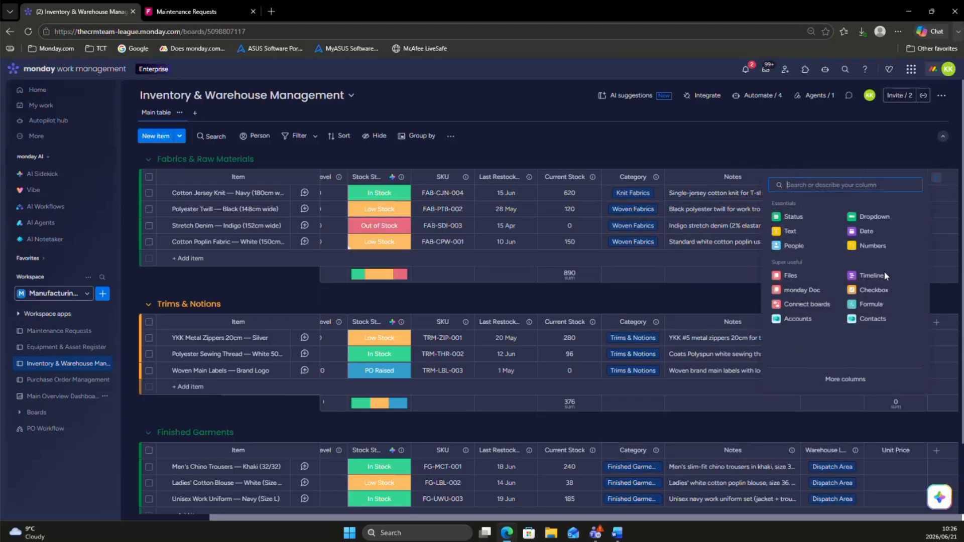
type("fo")
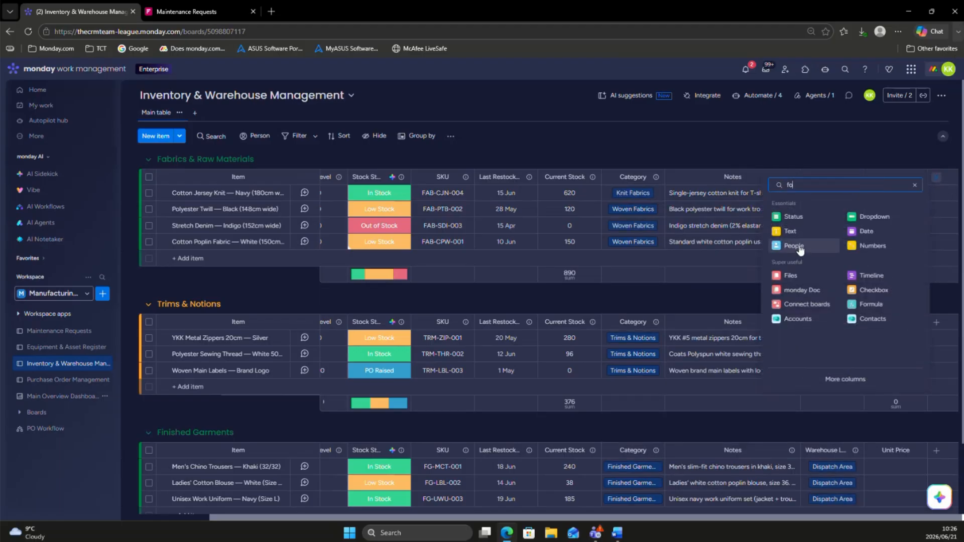
type("rm")
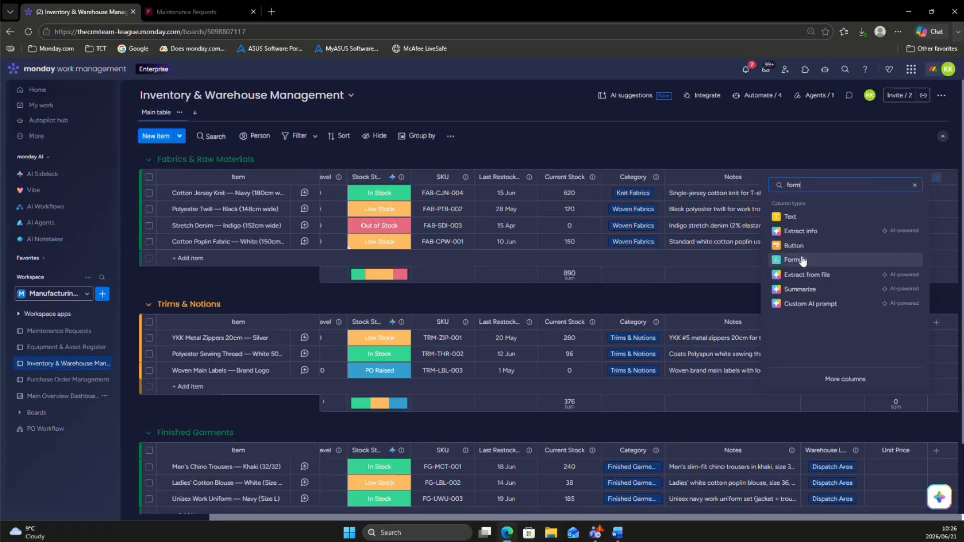
left_click(802, 259)
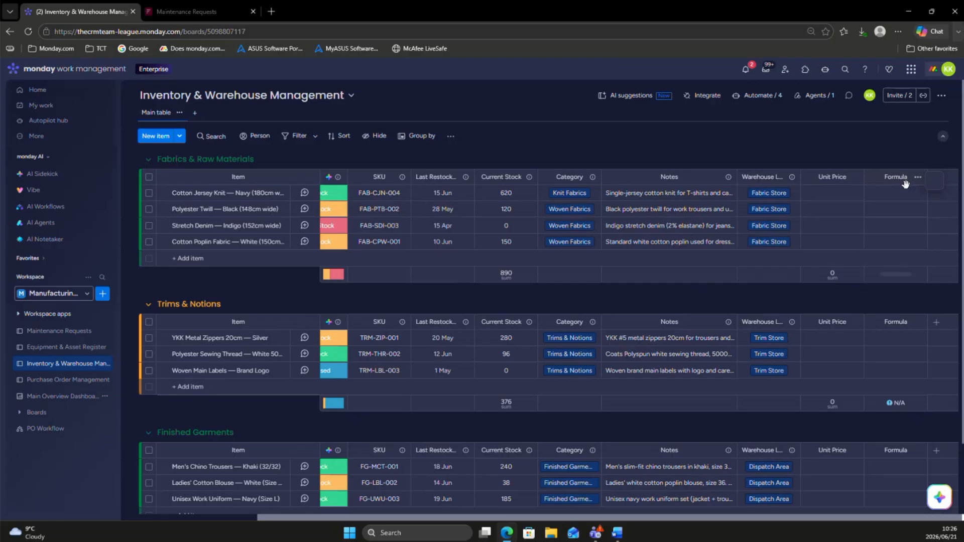
Step: Set the new column's formula to {Unit Price}*{Current Stock}, using the board columns listed in the formula builder's resources
left_click(918, 185)
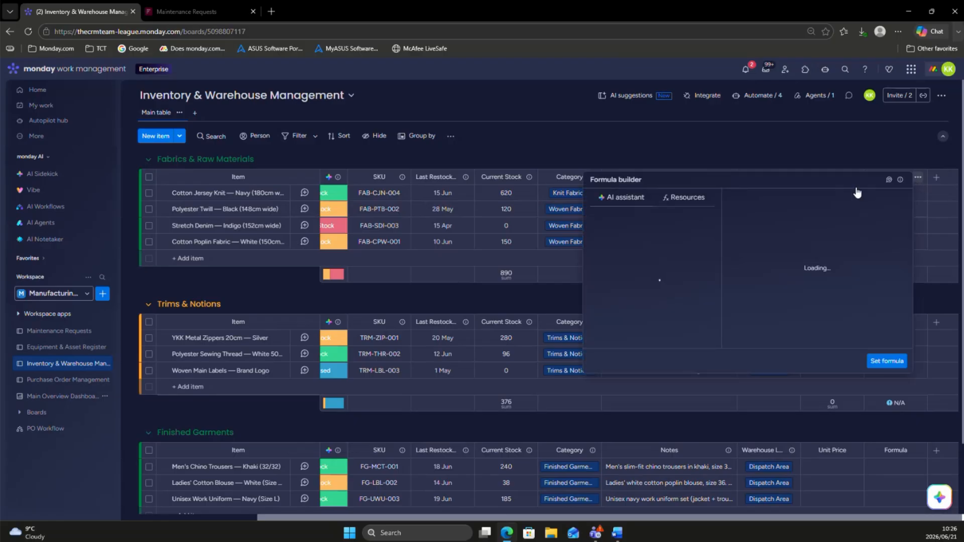
left_click(683, 202)
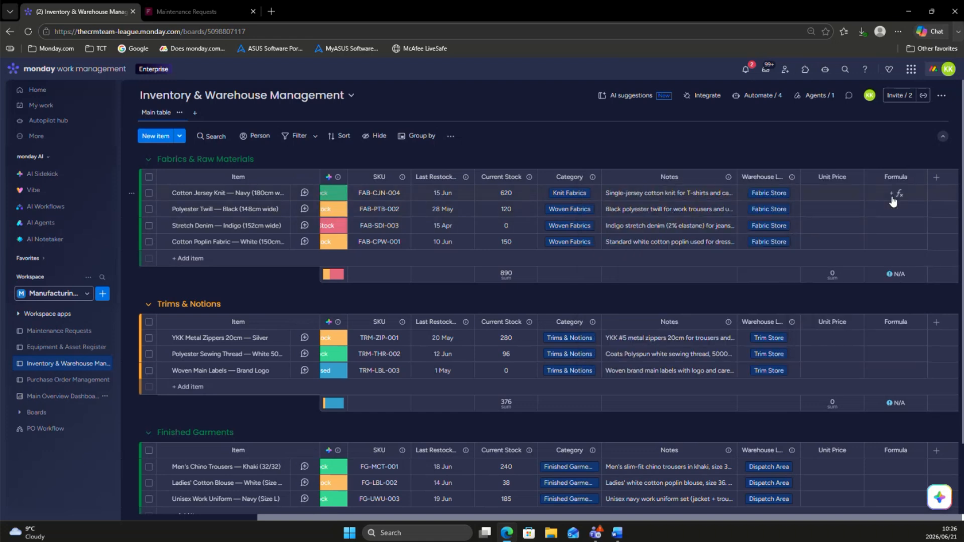
left_click(891, 200)
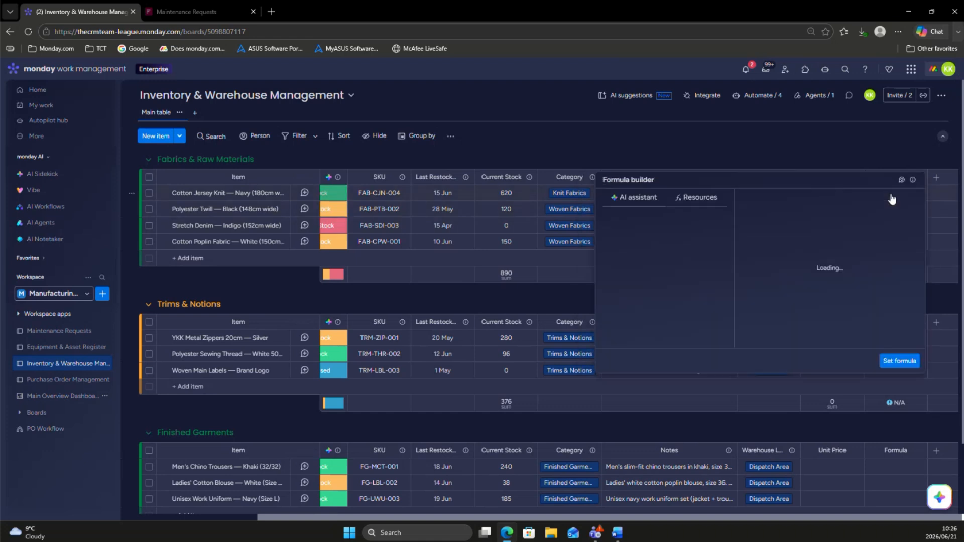
left_click(686, 200)
left_click(645, 269)
scroll(641, 287, "down", 5)
left_click(640, 337)
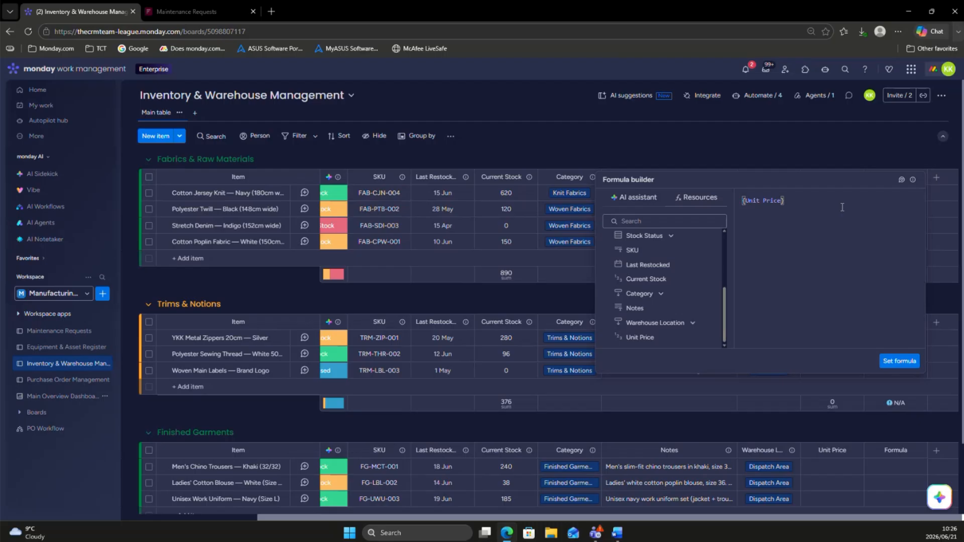
key("BackSpace")
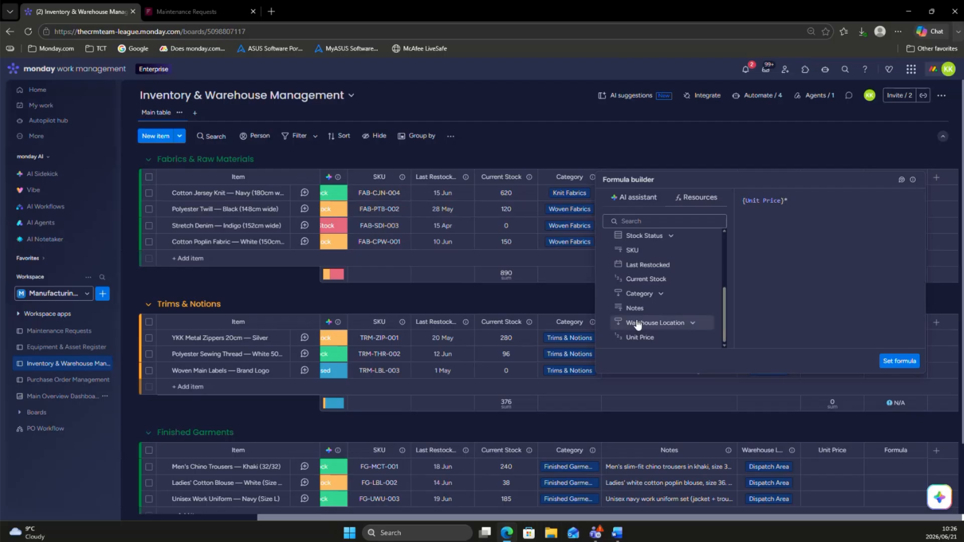
type("*")
left_click(637, 279)
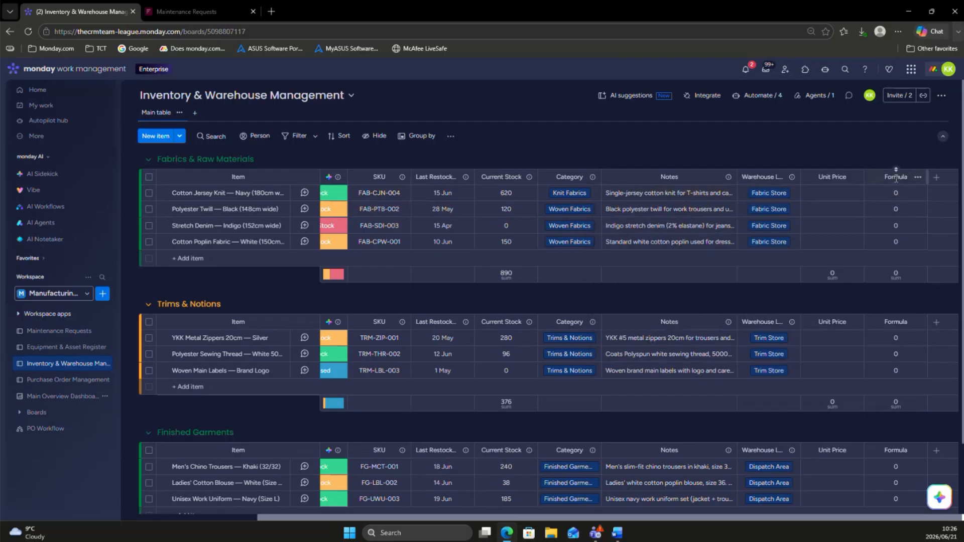
Step: Rename the formula column "Cost of Stock on Hand" and check its formula in the formula builder
left_click(895, 178)
type("Co")
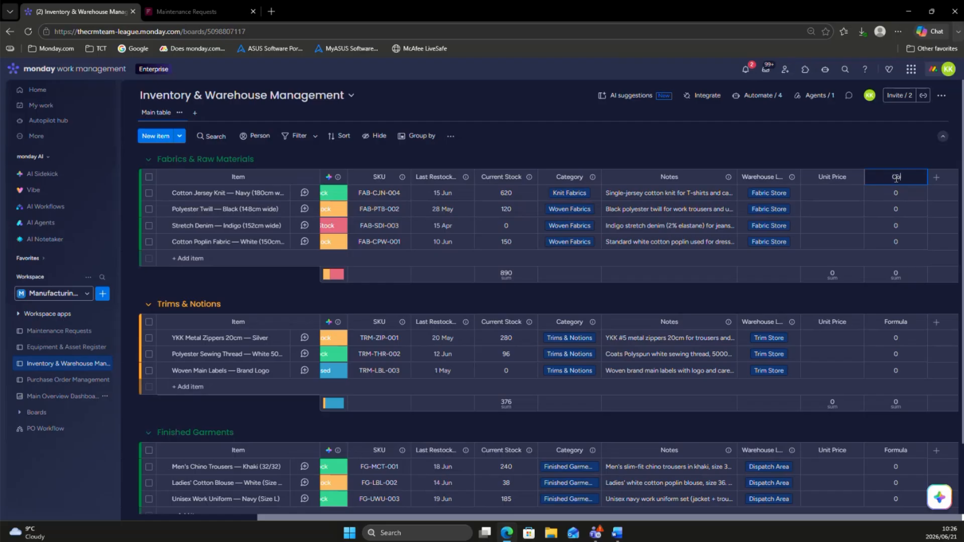
type("st of Stock on Hand")
left_click(884, 193)
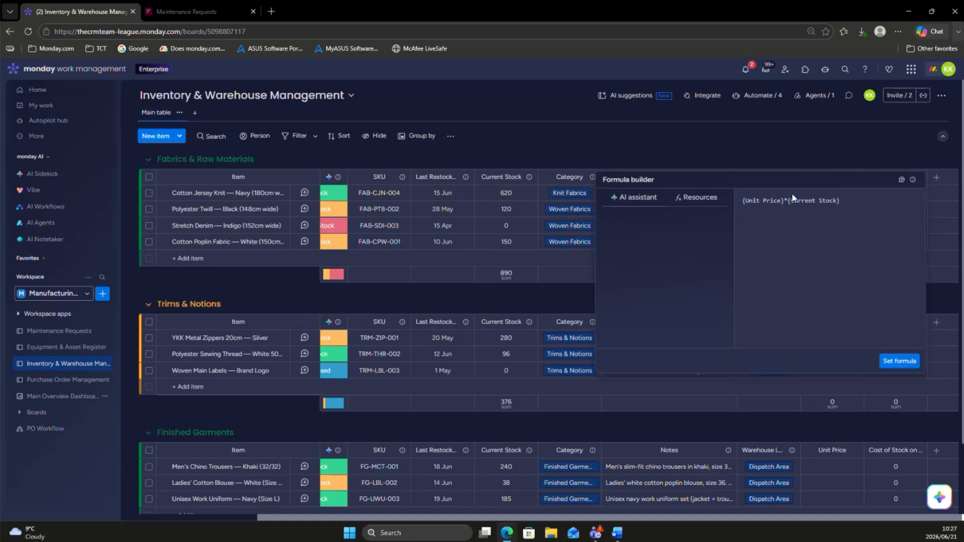
left_click(792, 149)
Step: Enter unit prices of 100, 50, 24 and 75, in row order, for the four Fabrics & Raw Materials items
left_click(825, 192)
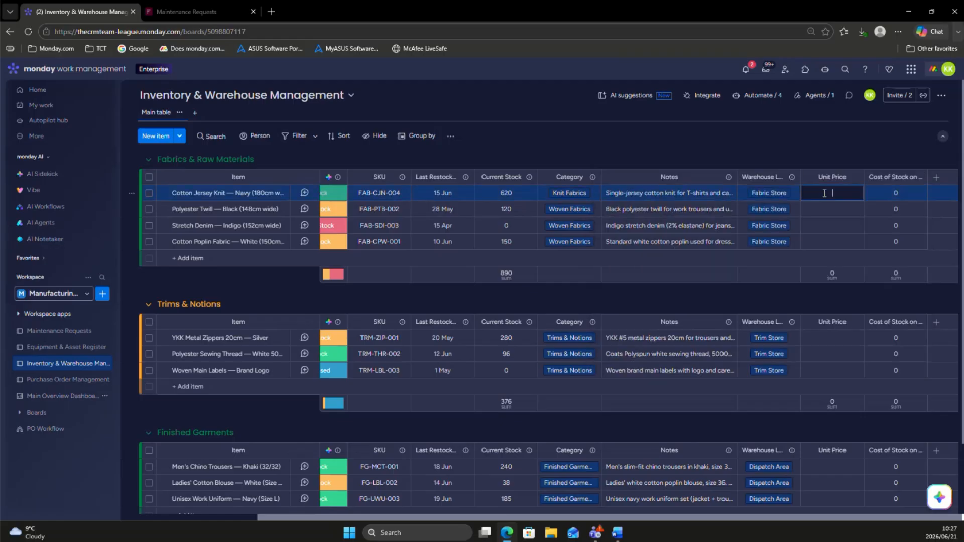
type("100")
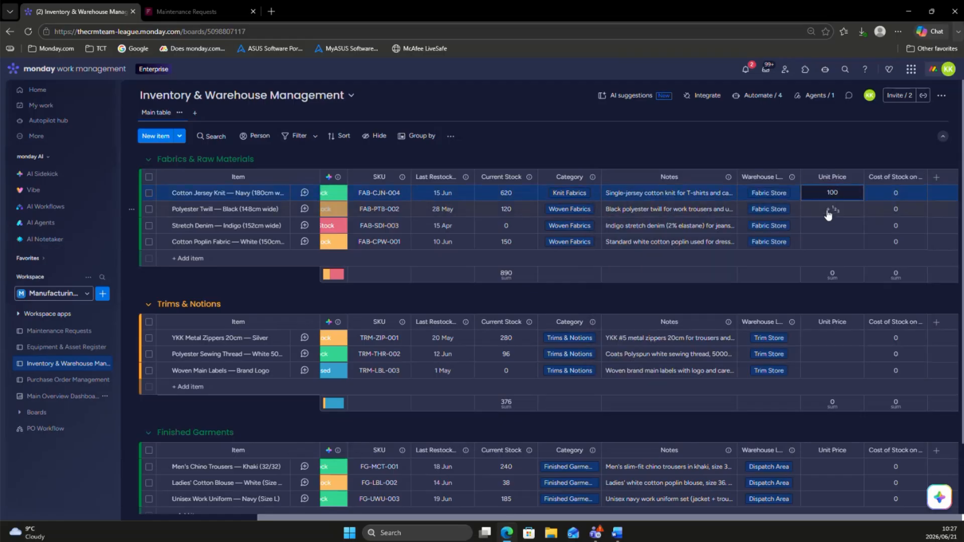
left_click(831, 209)
type("50")
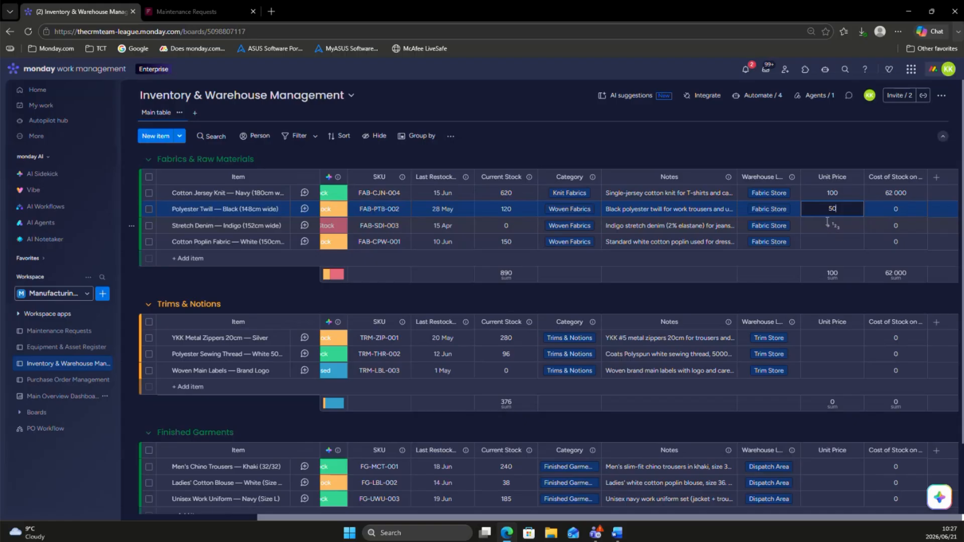
left_click(828, 227)
type("24")
left_click(821, 243)
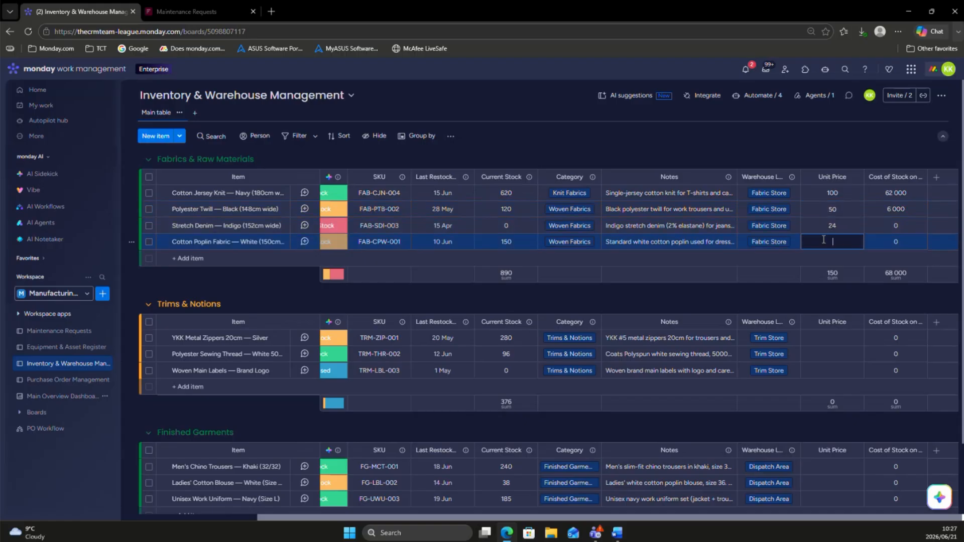
type("75")
key("Return")
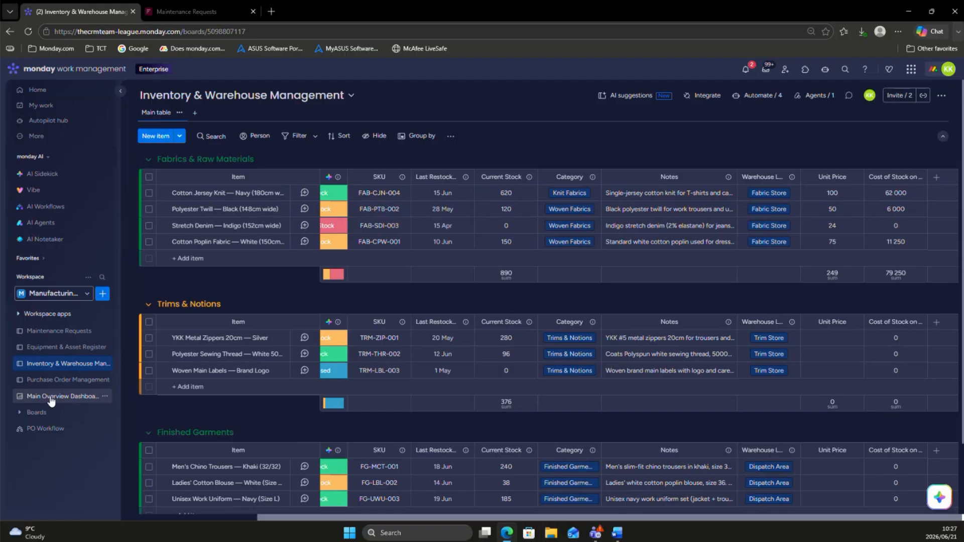
Step: Add a Numbers widget to the Main Overview Dashboard and enlarge it below the Workload widget to nearly half the dashboard's width
left_click(50, 397)
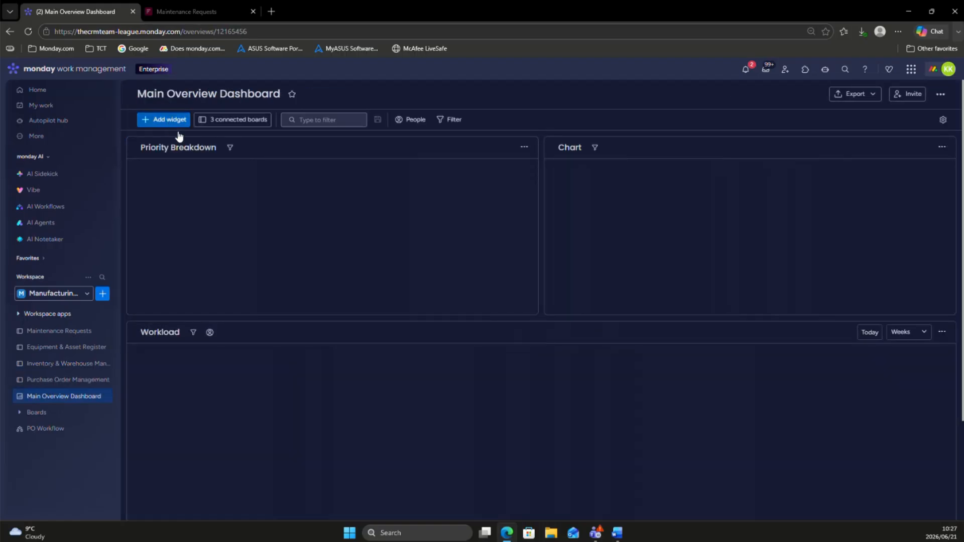
left_click(173, 120)
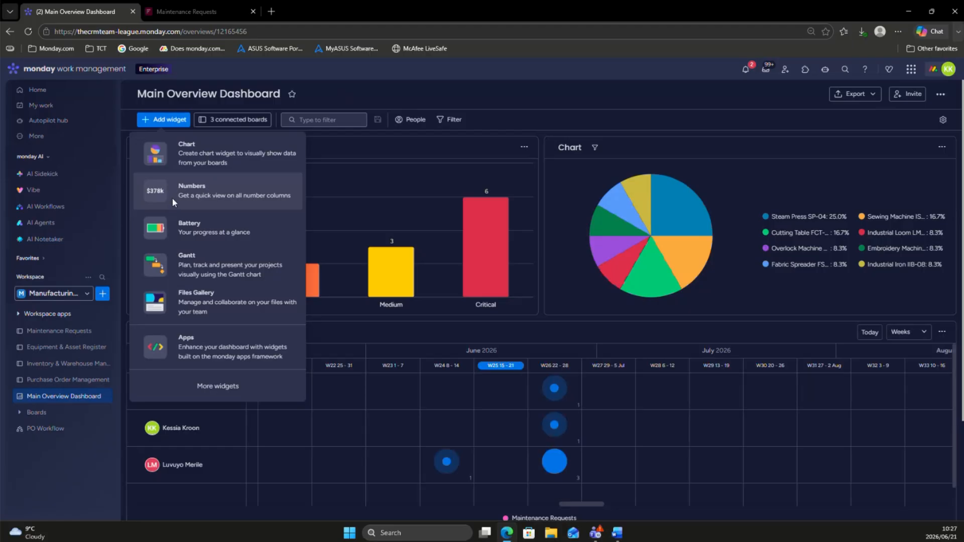
key("Escape")
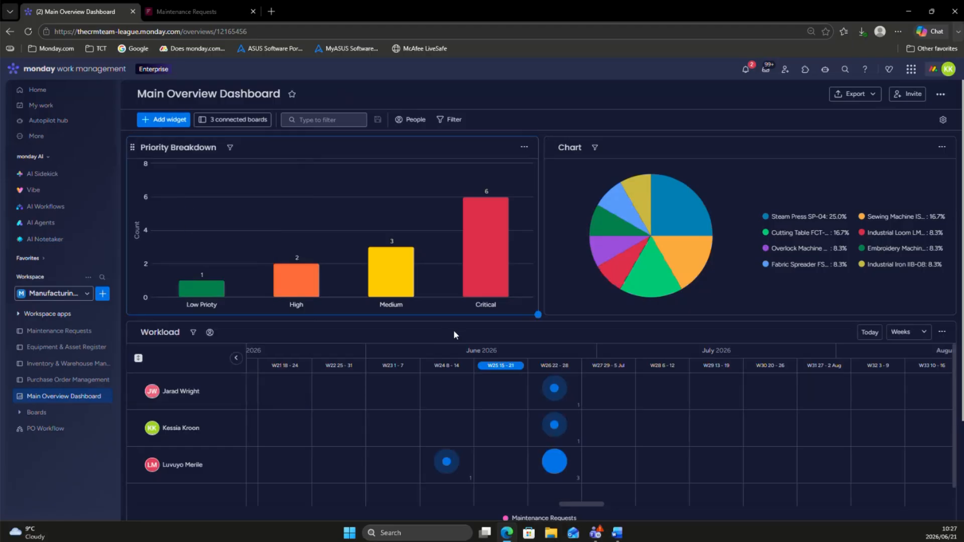
scroll(453, 329, "down", 5)
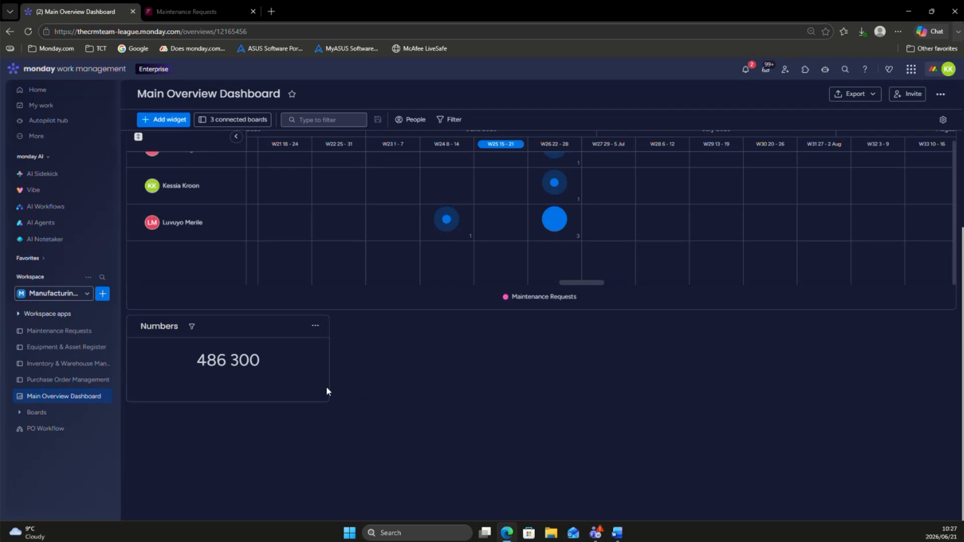
left_click_drag(398, 425, 519, 497)
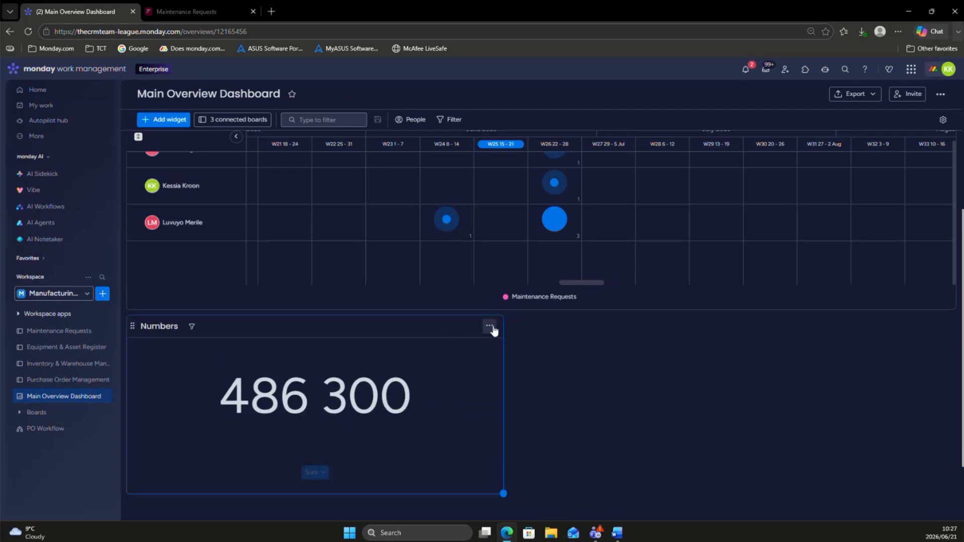
Step: Limit the Numbers widget to the Inventory & Warehouse Management board by deselecting Equipment & Asset Register and Maintenance Requests
left_click(490, 326)
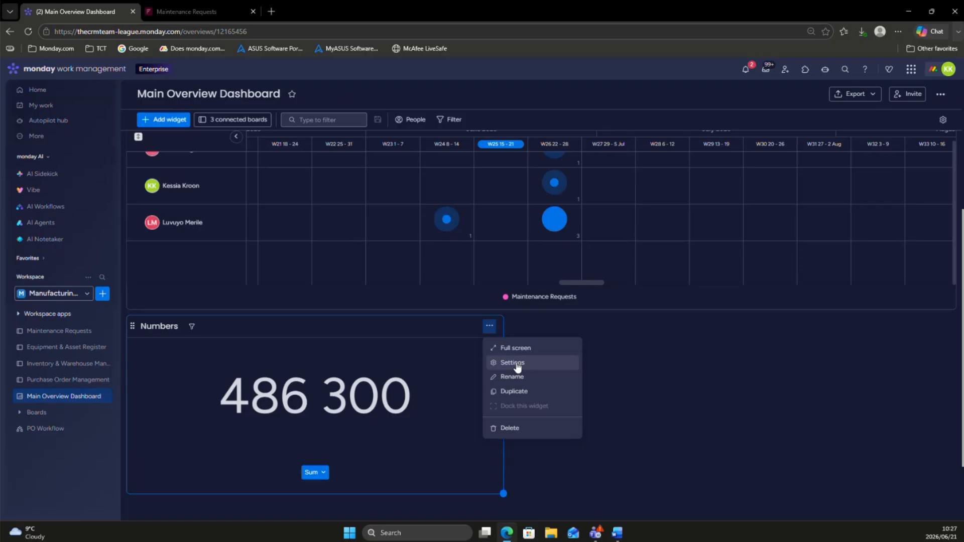
left_click(517, 363)
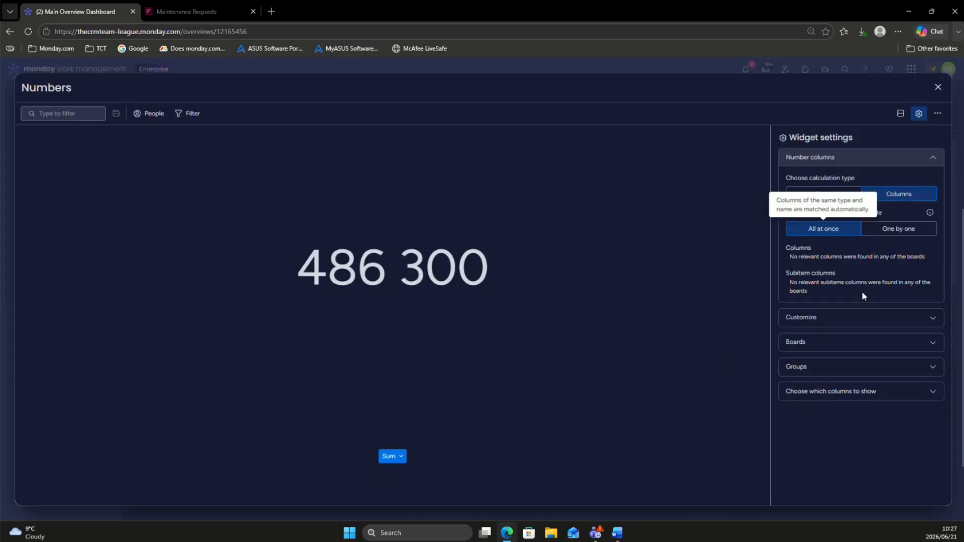
left_click(848, 345)
left_click(924, 301)
left_click(924, 317)
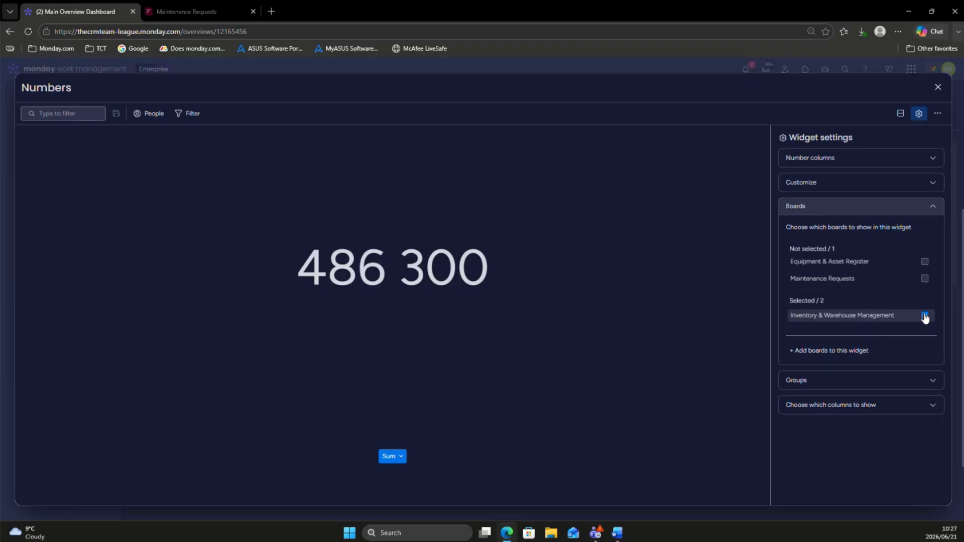
left_click(848, 206)
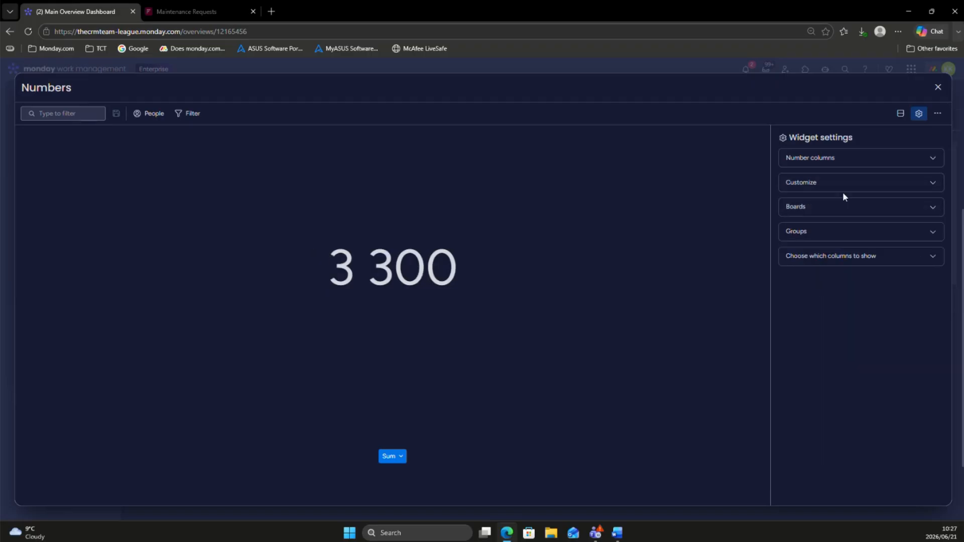
Step: Choose the Numbers widget's columns one by one and include only Cost of Stock on Hand instead of Reorder Level
left_click(828, 160)
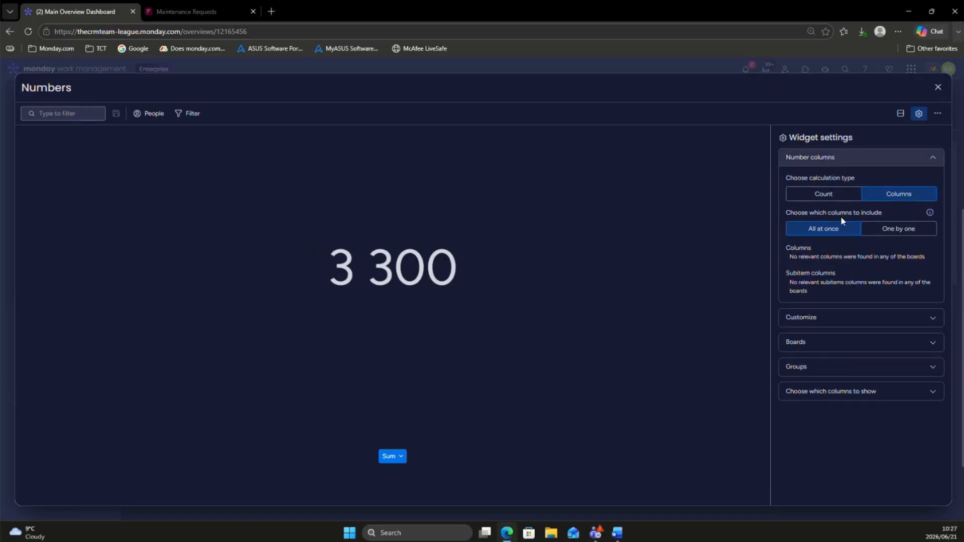
left_click(822, 195)
left_click(878, 197)
left_click(887, 231)
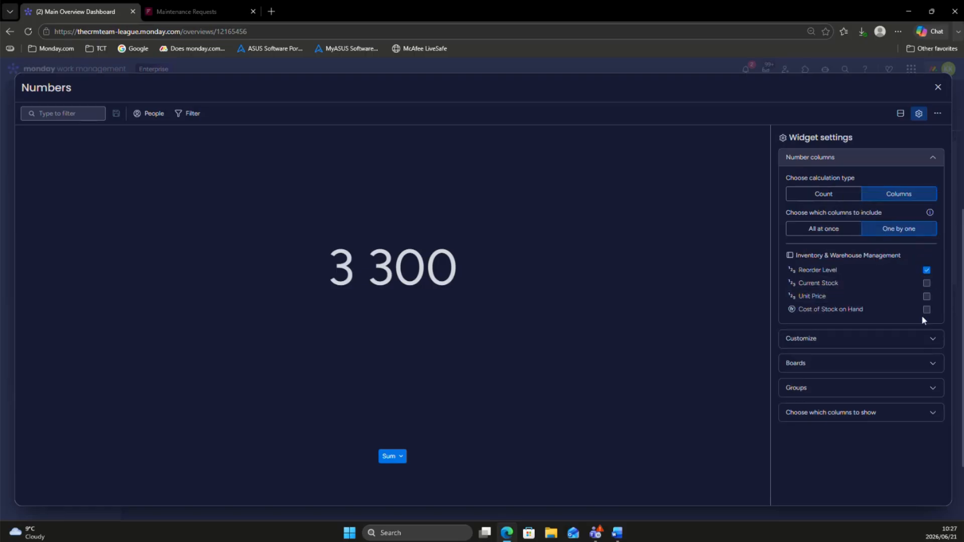
left_click(926, 271)
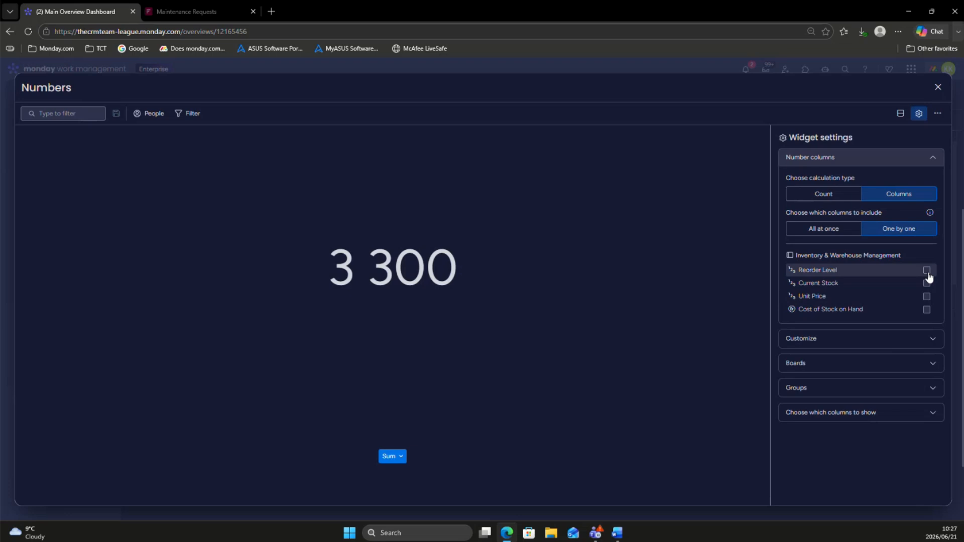
left_click(926, 309)
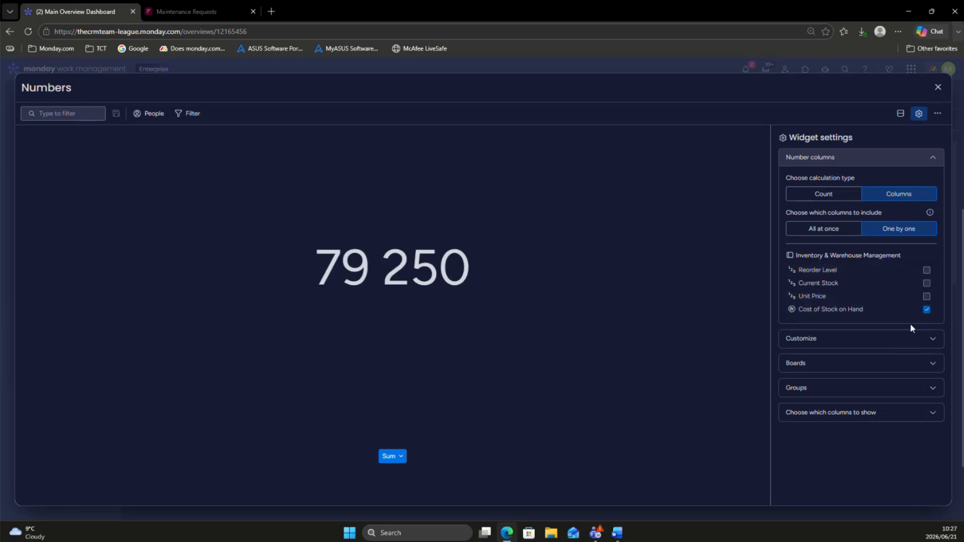
Step: Rename the Numbers widget "Total Stock Cost" and return to the dashboard
left_click(46, 88)
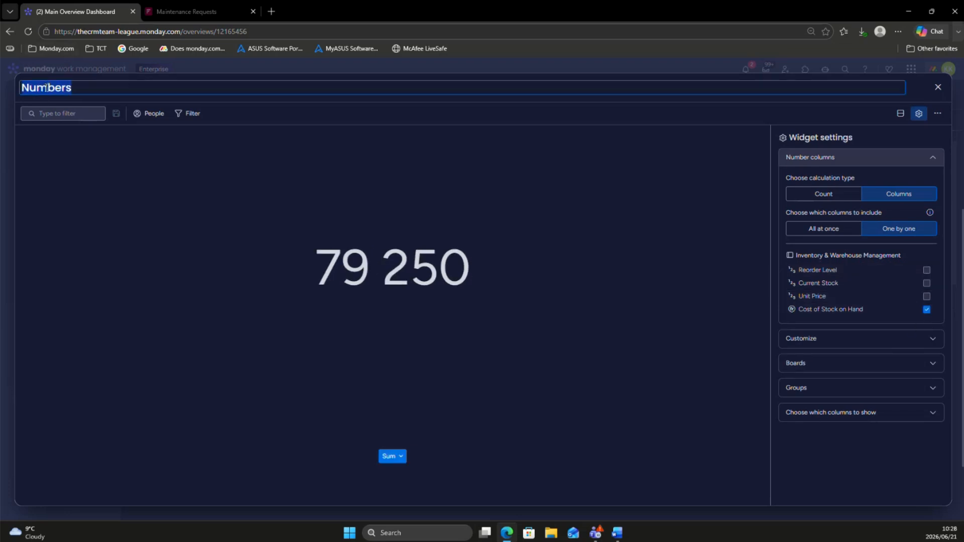
type("Total S")
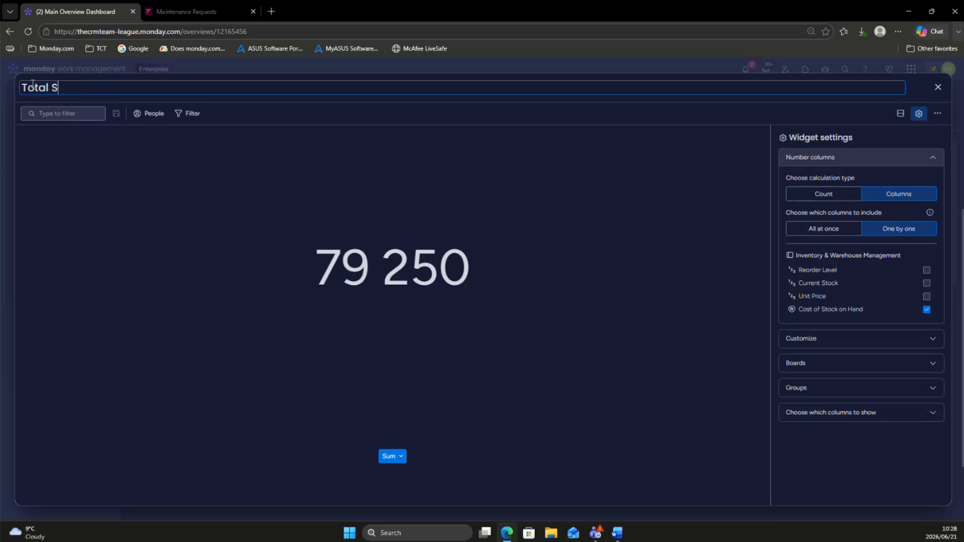
type("tock Cost")
left_click(936, 87)
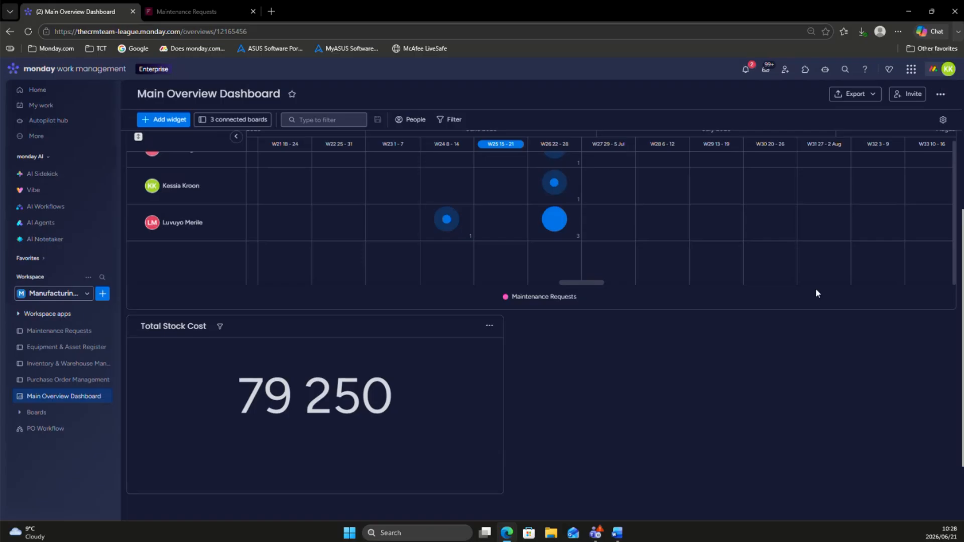
Step: Set a custom unit of R for the Total Stock Cost widget and close its settings
left_click(489, 325)
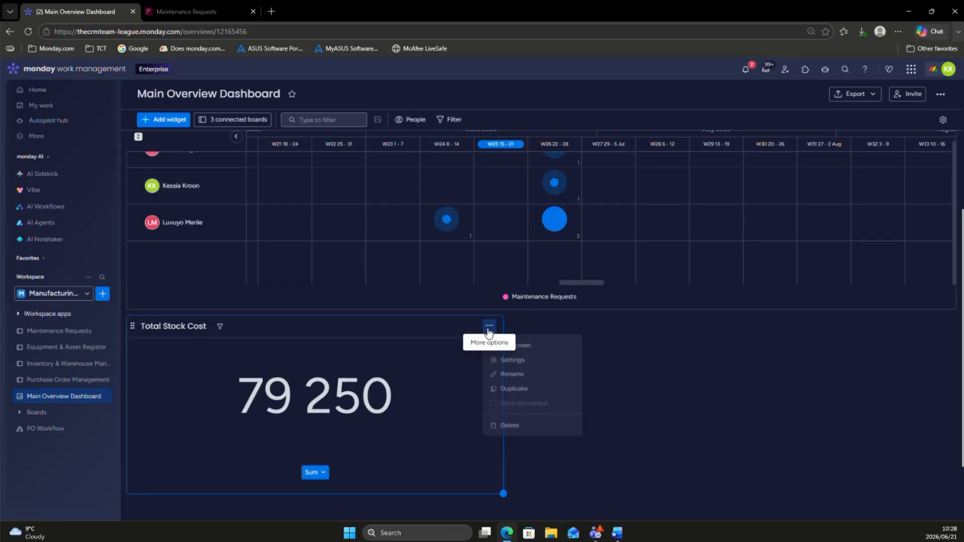
left_click(524, 367)
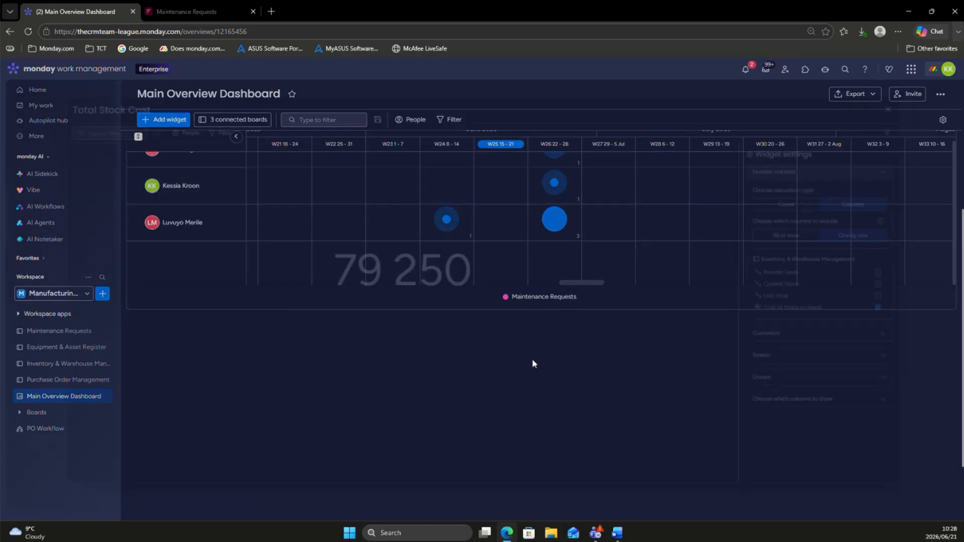
left_click(837, 345)
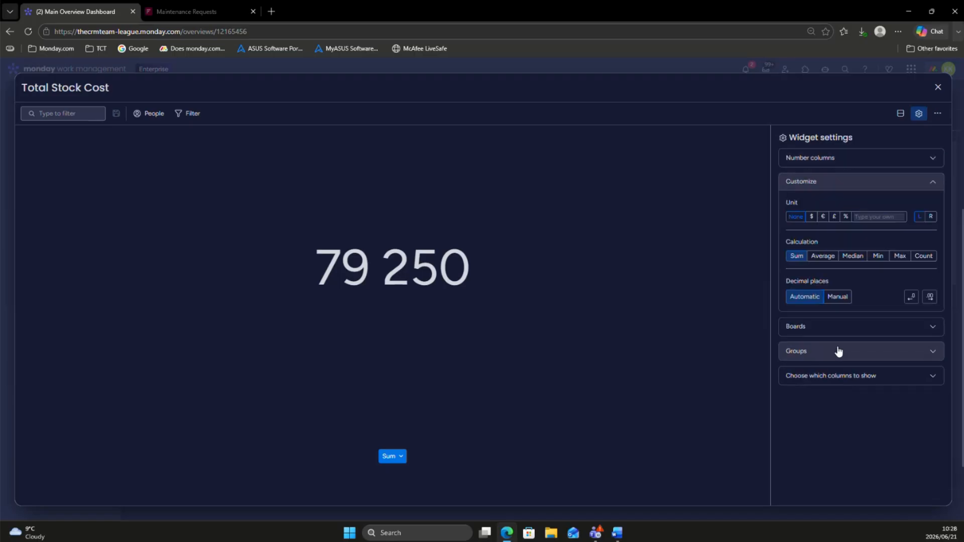
left_click(861, 216)
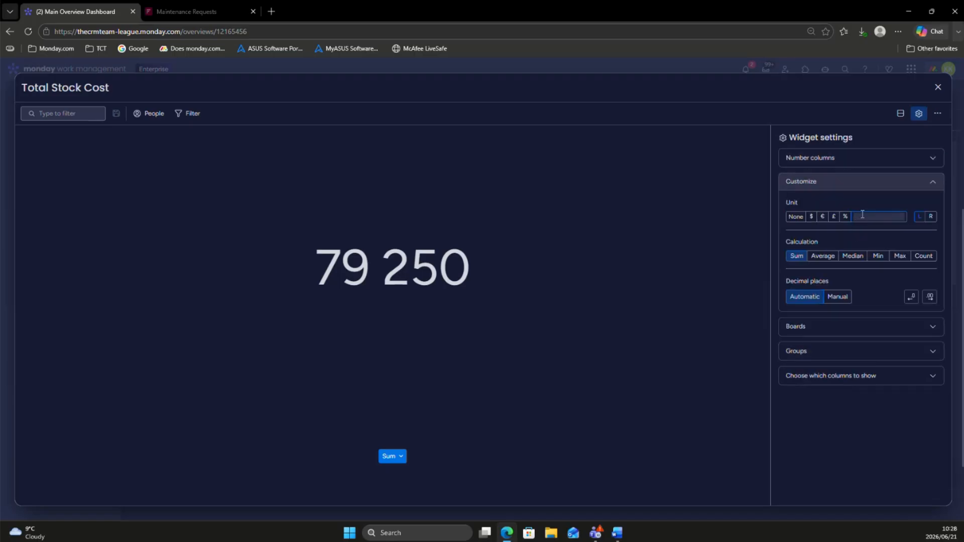
type("R")
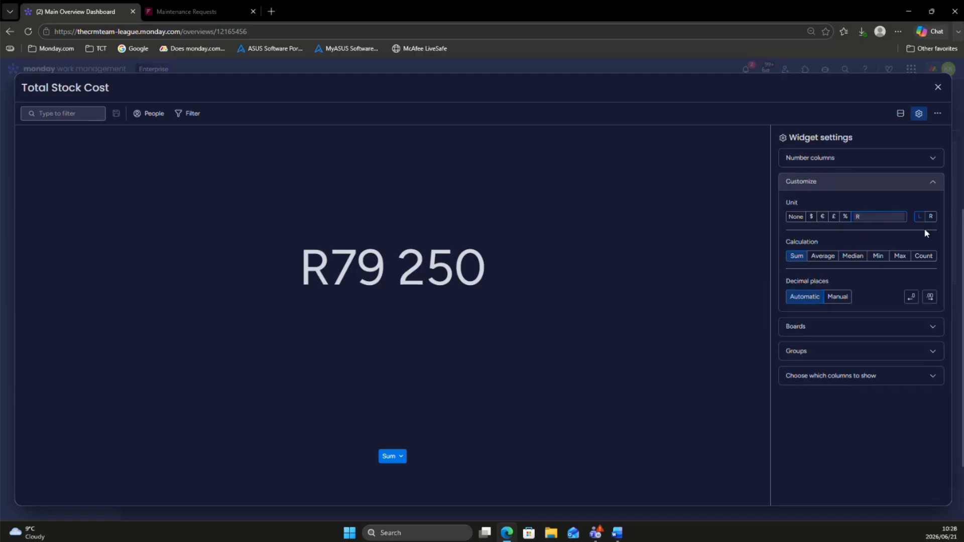
left_click(938, 87)
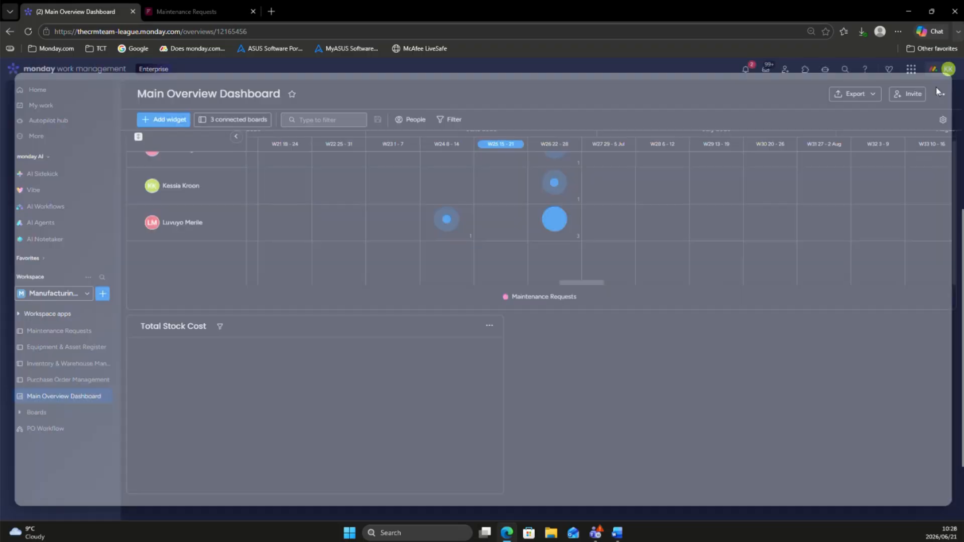
Step: Add a Chart widget to the Main Overview Dashboard, next to the Total Stock Cost widget
scroll(513, 420, "up", 5)
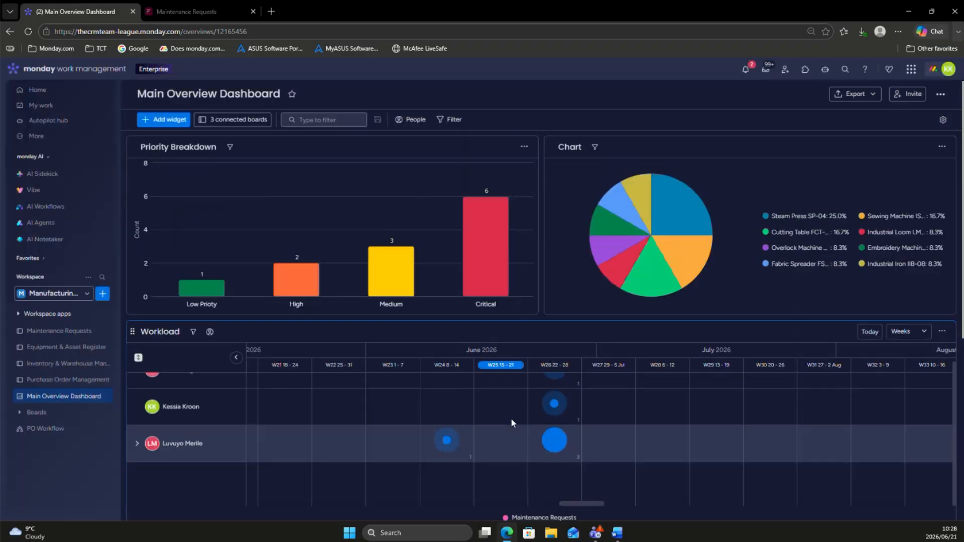
scroll(512, 422, "down", 4)
left_click(168, 121)
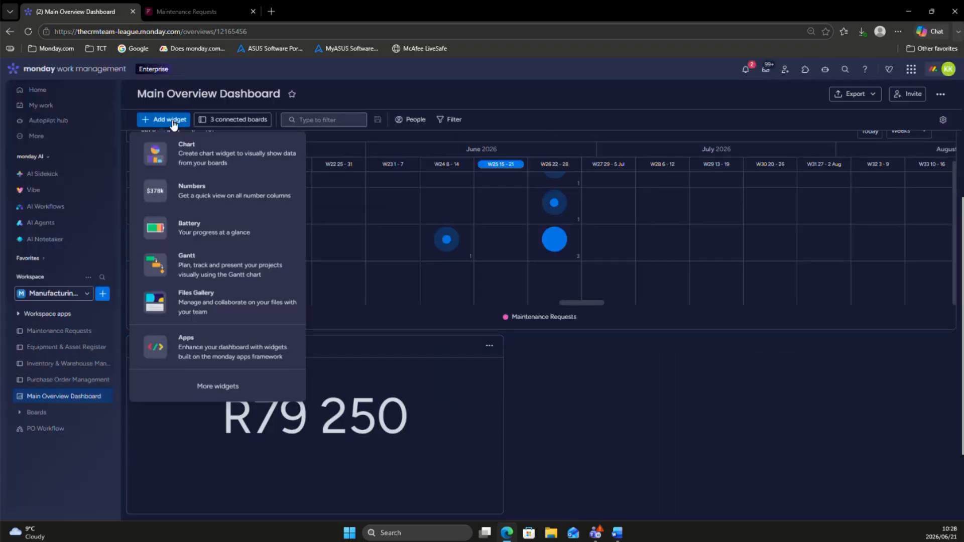
left_click(185, 162)
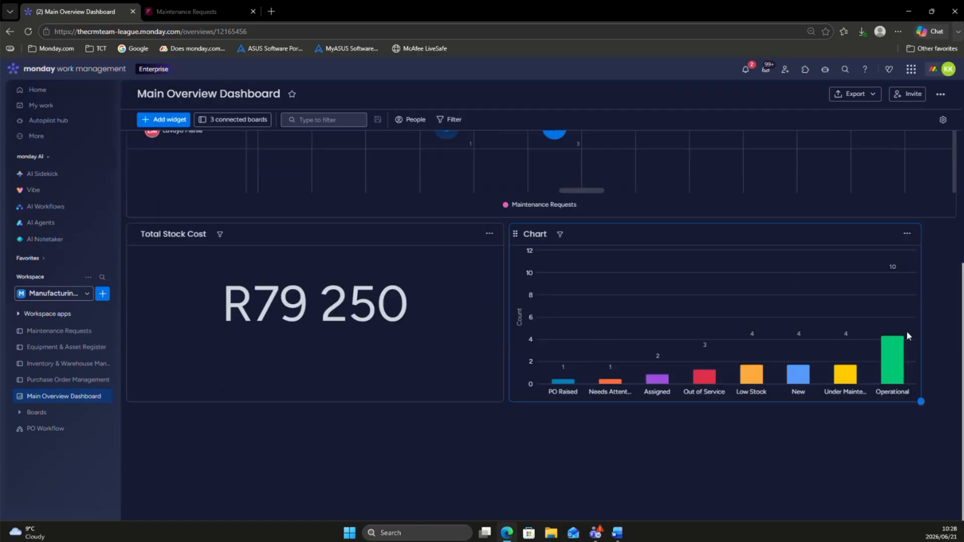
Step: Limit the new chart to the Inventory & Warehouse Management board by deselecting Maintenance Requests and Equipment & Asset Register
left_click(907, 234)
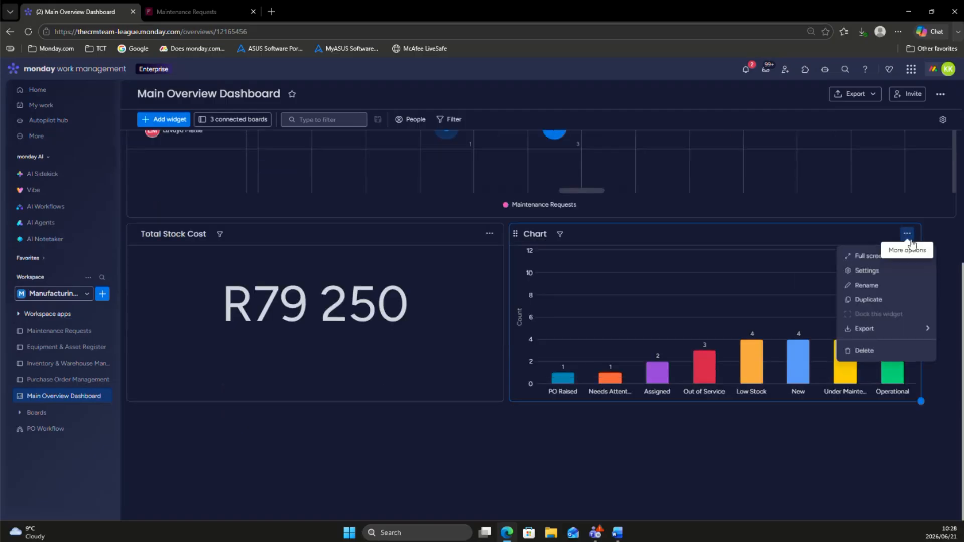
left_click(908, 272)
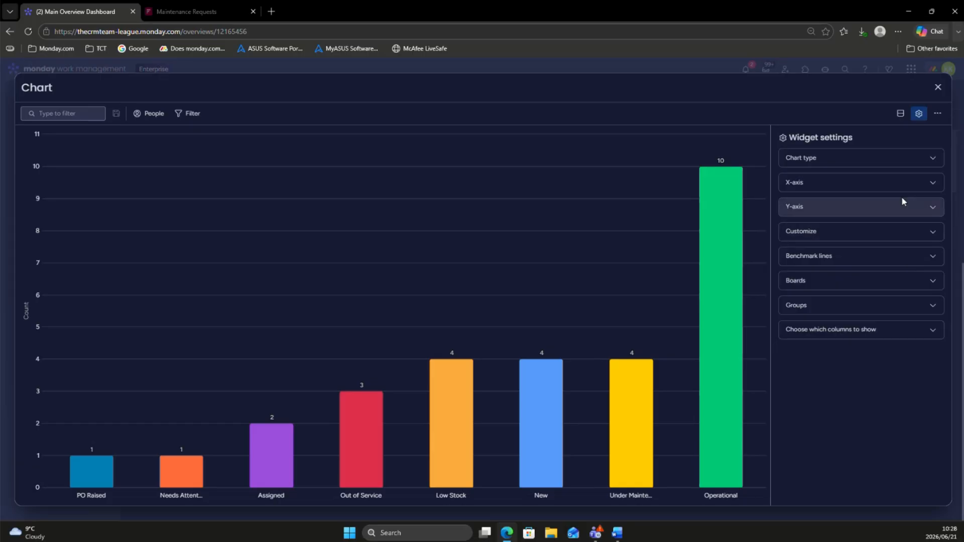
left_click(905, 193)
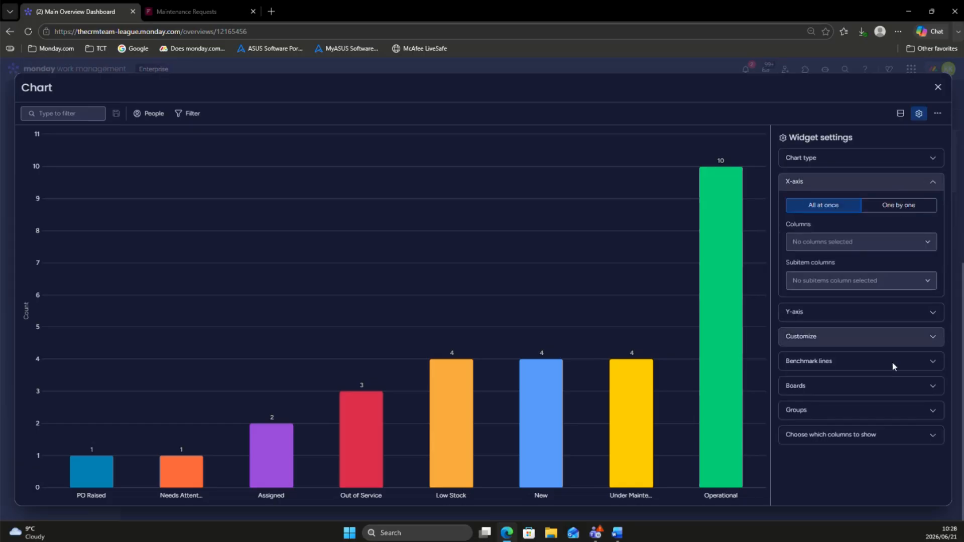
left_click(852, 388)
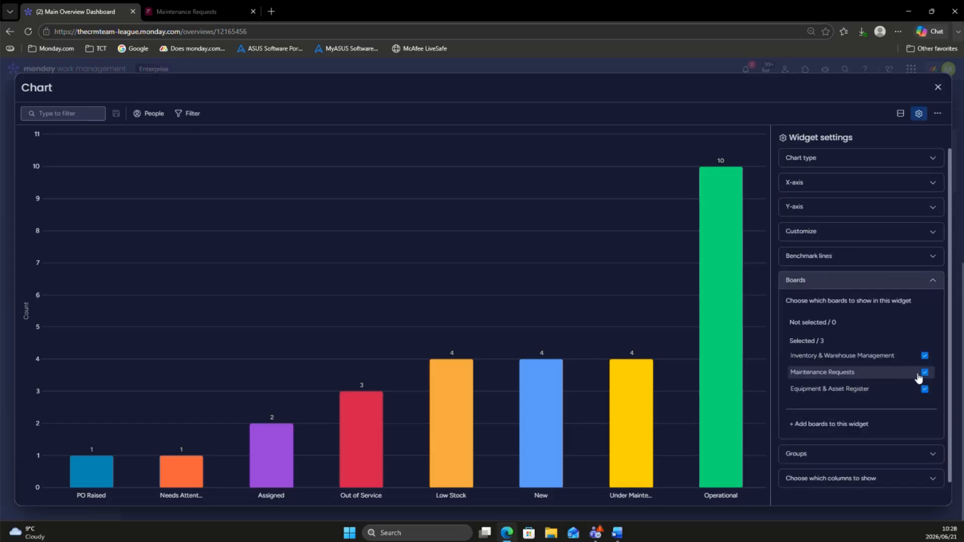
left_click(925, 373)
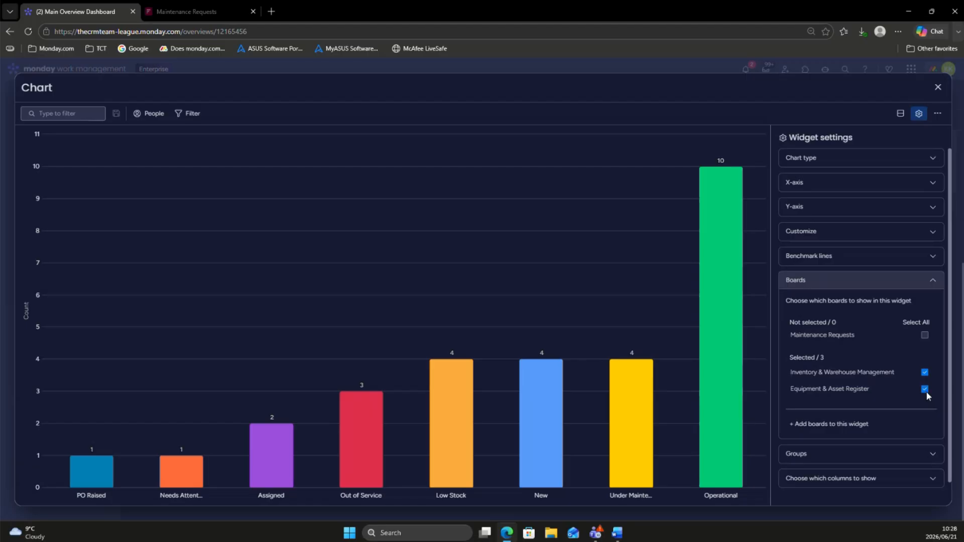
left_click(925, 390)
left_click(873, 280)
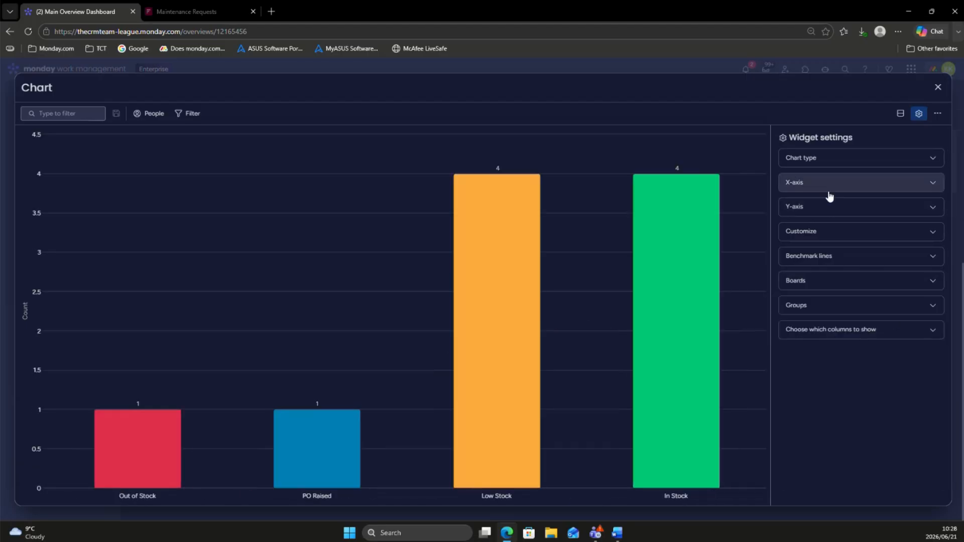
Step: Set the new chart's X-axis to one-by-one column selection with the Stock Status column of Inventory & Warehouse Management
left_click(829, 188)
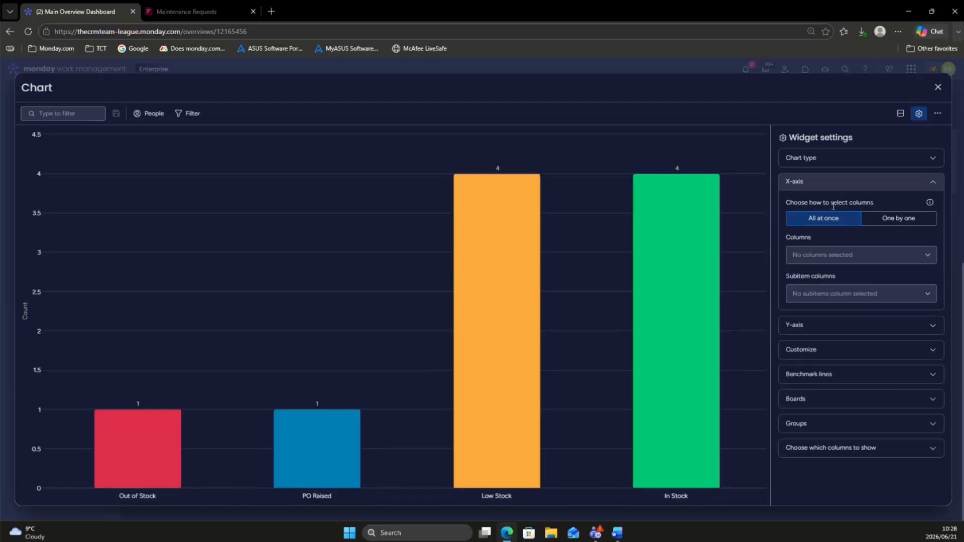
left_click(841, 258)
left_click(841, 244)
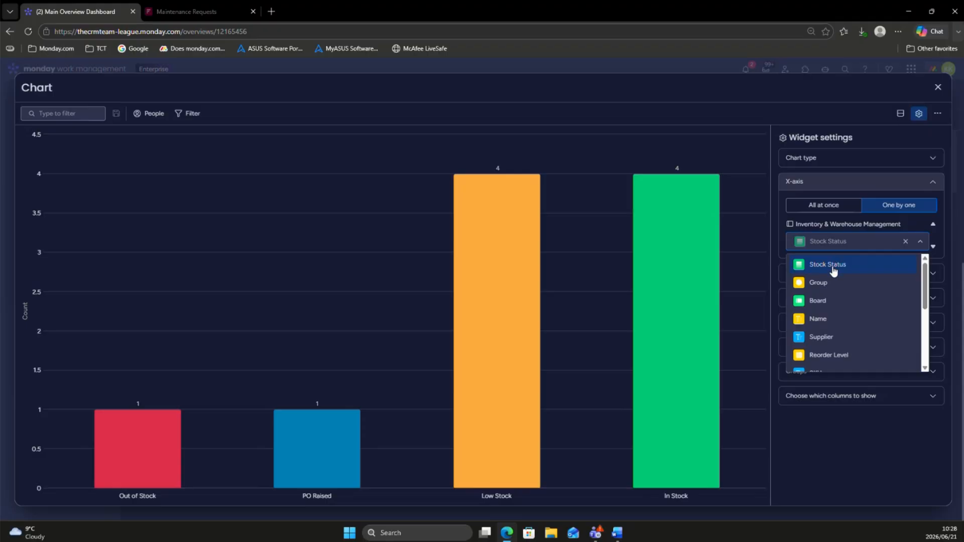
left_click(709, 446)
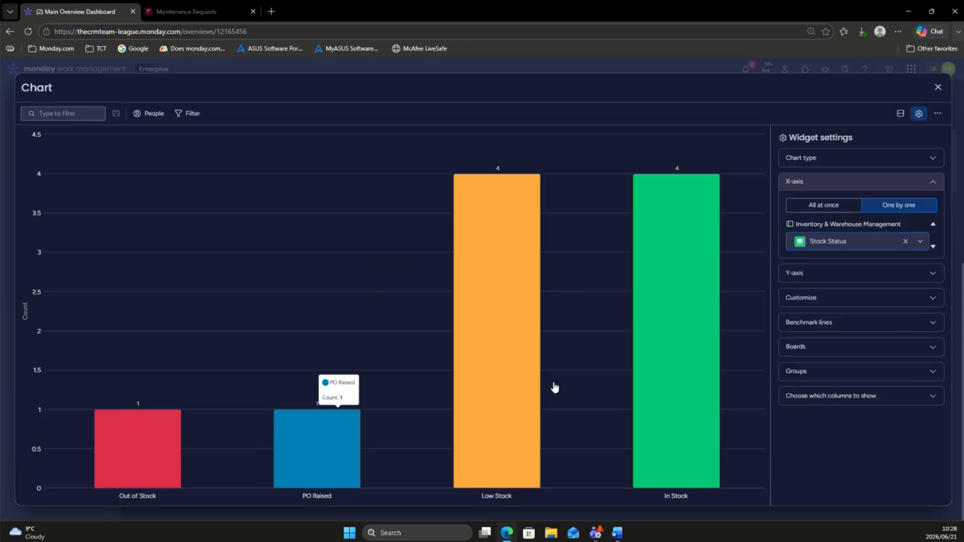
Step: Rename the chart "Stock Status" and widen its widget to fill the rest of the row beside Total Stock Cost
left_click(37, 85)
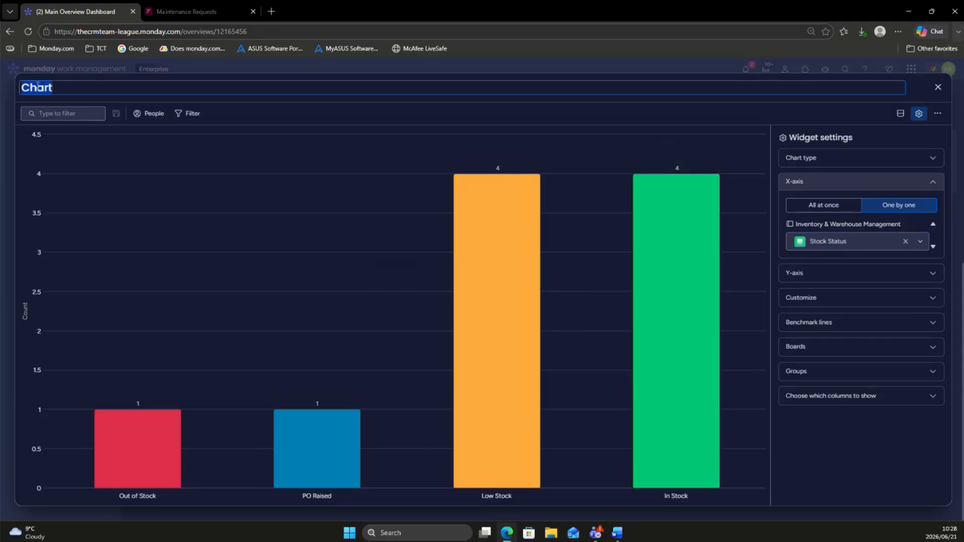
type("Stock Status")
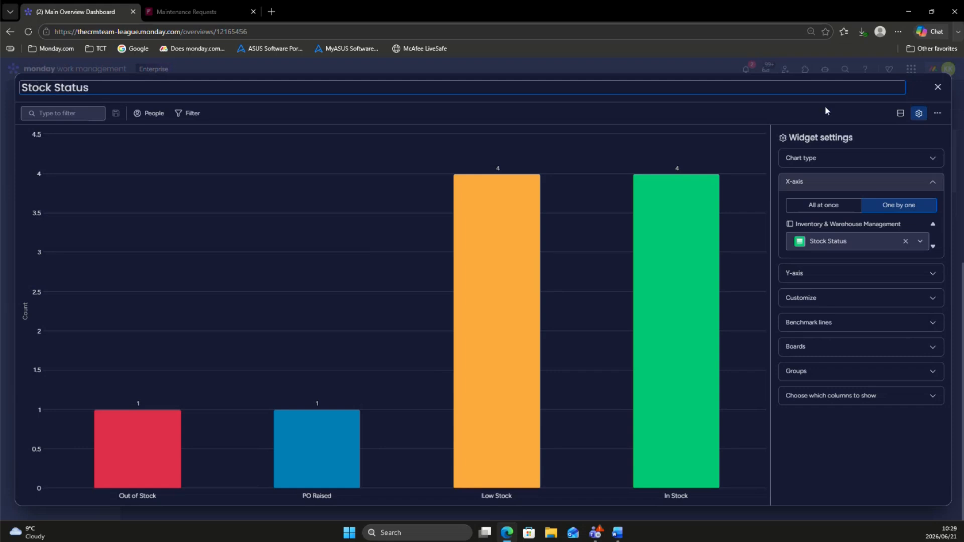
left_click(933, 93)
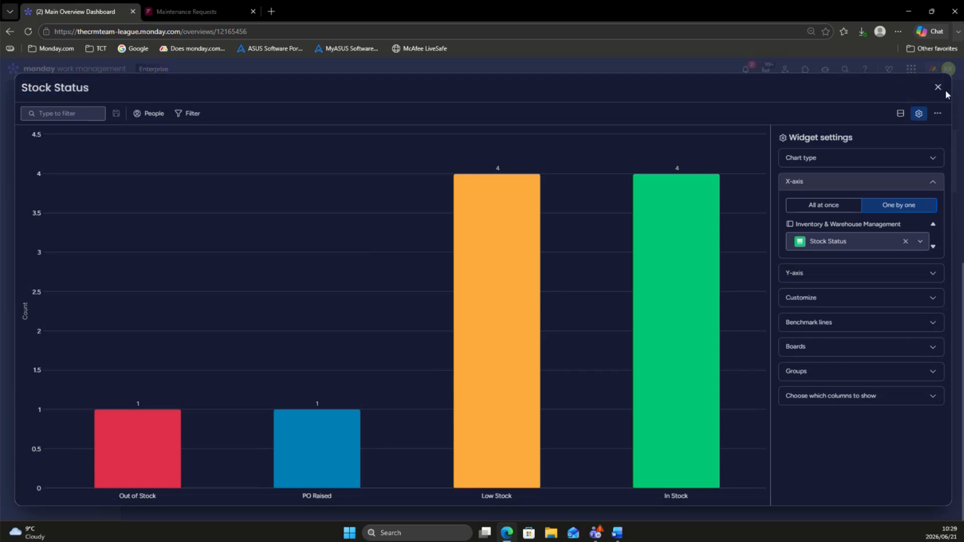
left_click(938, 88)
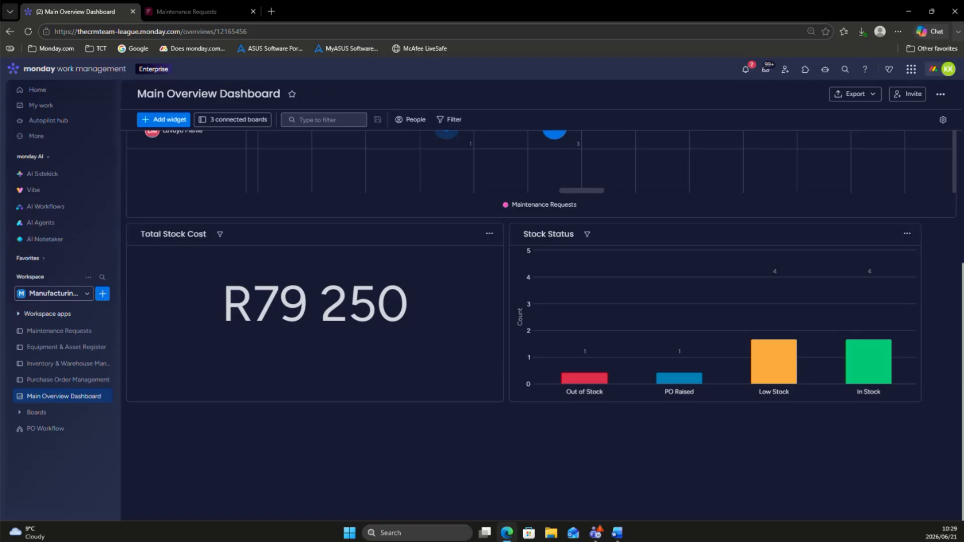
left_click_drag(921, 400, 948, 398)
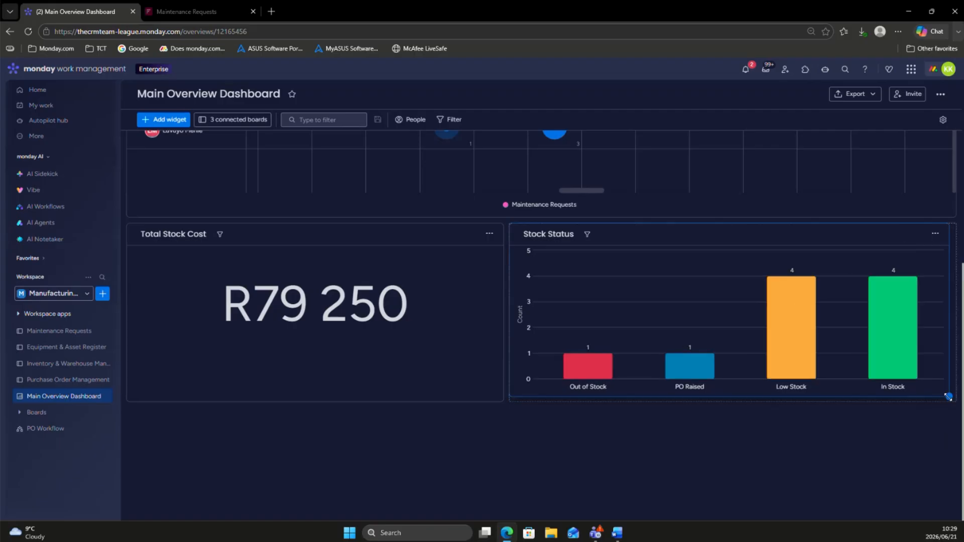
Step: Review the Main Overview Dashboard's widgets from Priority Breakdown through Workload to Total Stock Cost and Stock Status
scroll(853, 399, "up", 6)
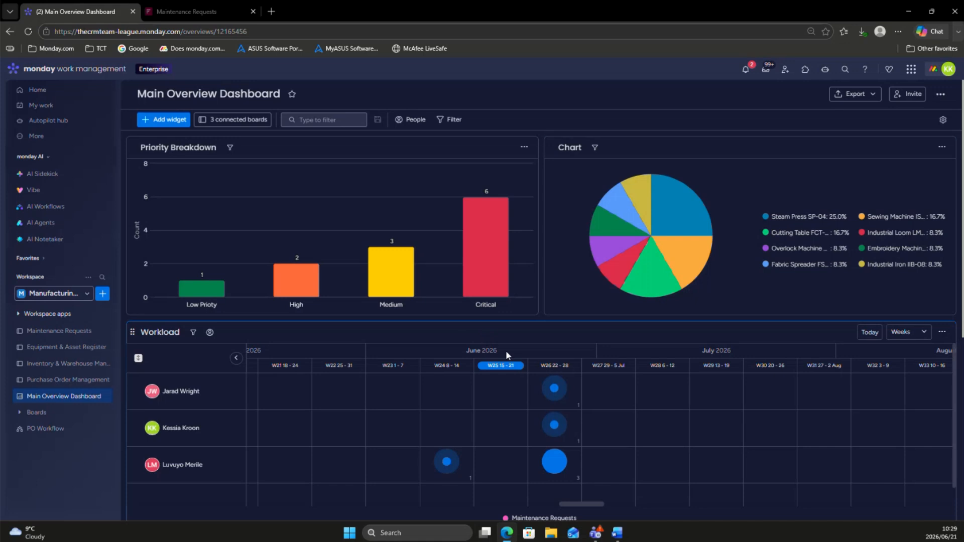
scroll(505, 350, "down", 1)
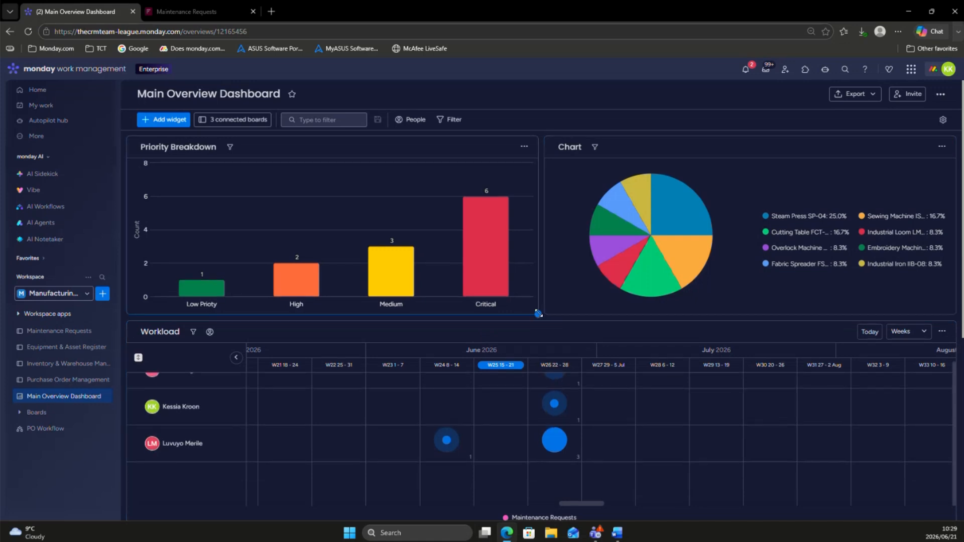
scroll(543, 318, "down", 4)
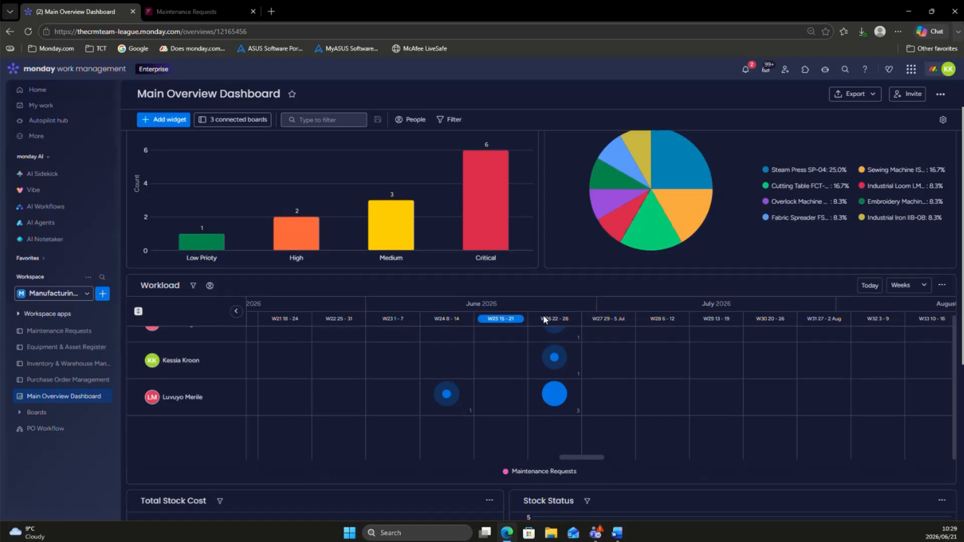
scroll(543, 318, "down", 1)
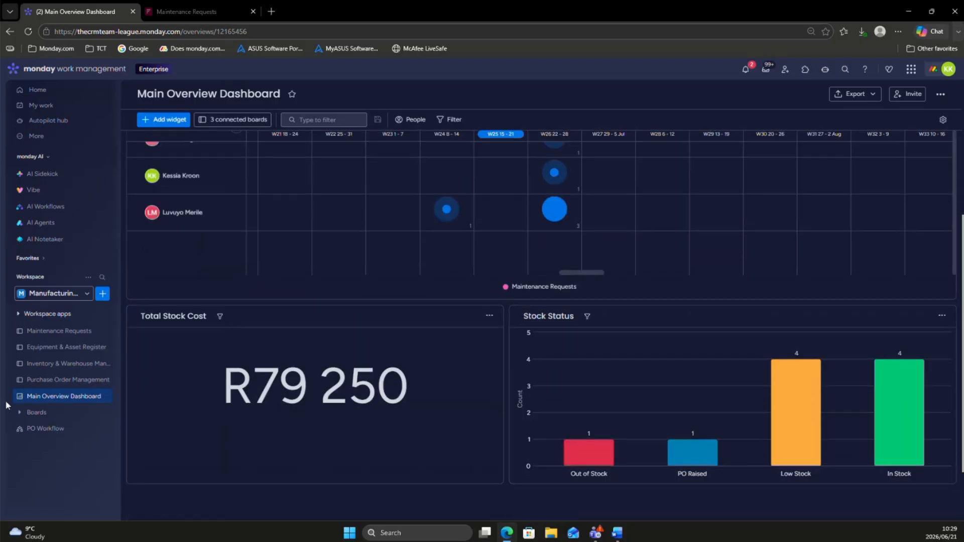
Step: Examine the Inventory & Warehouse Management board across to its Unit Price and stock cost columns, and return to the Main Overview Dashboard
left_click(39, 382)
left_click(43, 367)
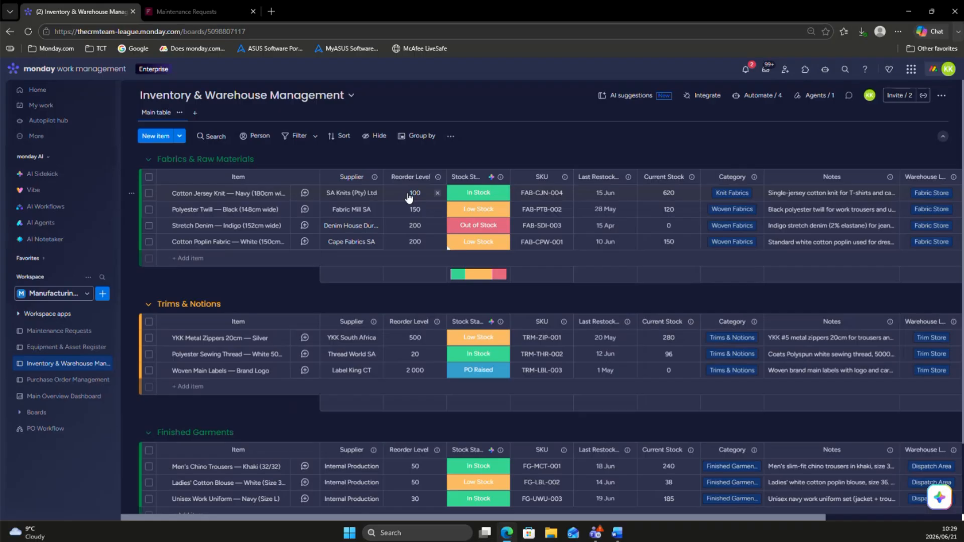
scroll(664, 186, "right", 5)
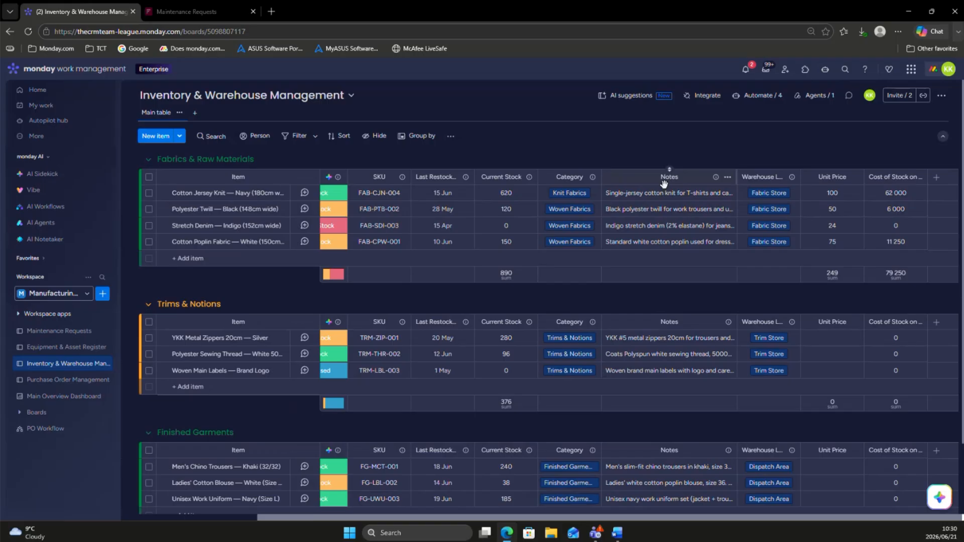
left_click(83, 398)
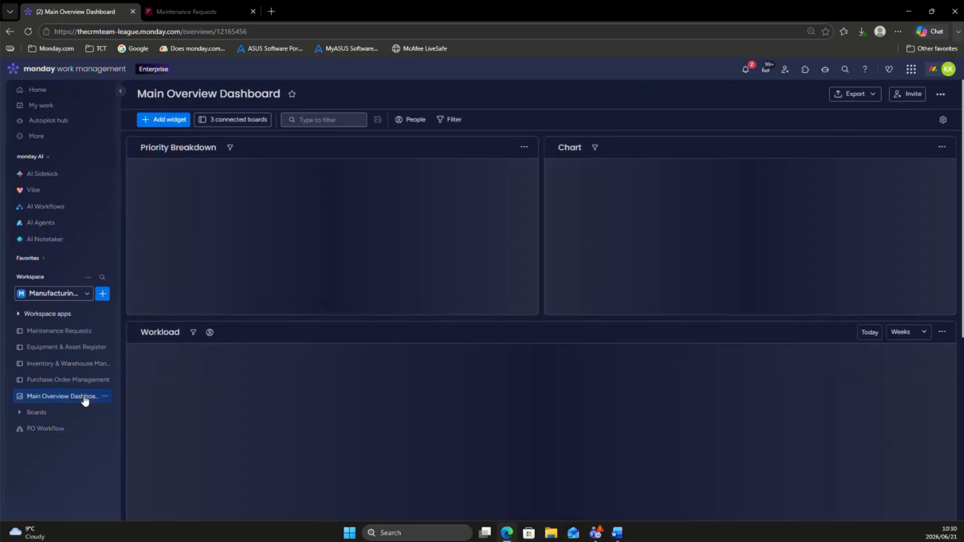